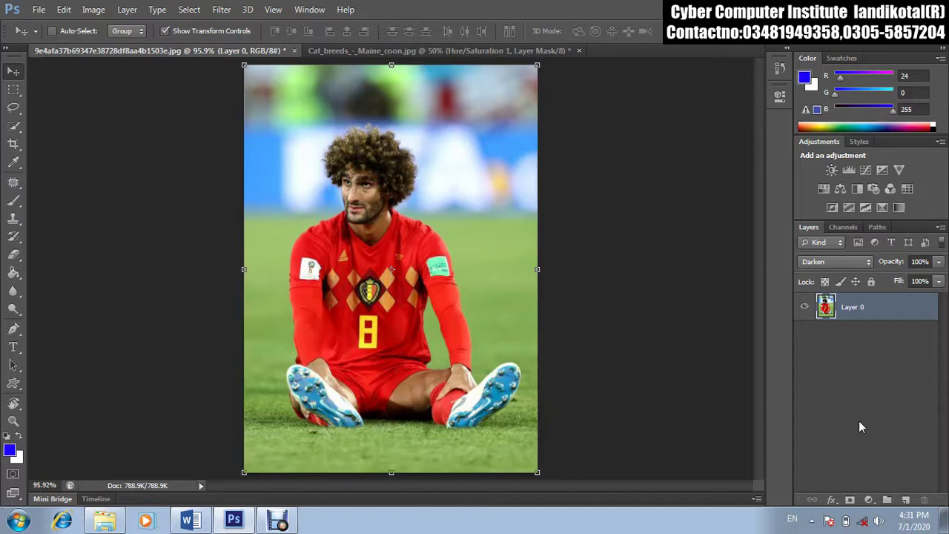
Step: Open the 3-cute-kittens wallpaper image from the hd wallpaper folder on New Volume (E:)
{"action": "left_click", "coordinate": [38, 9]}
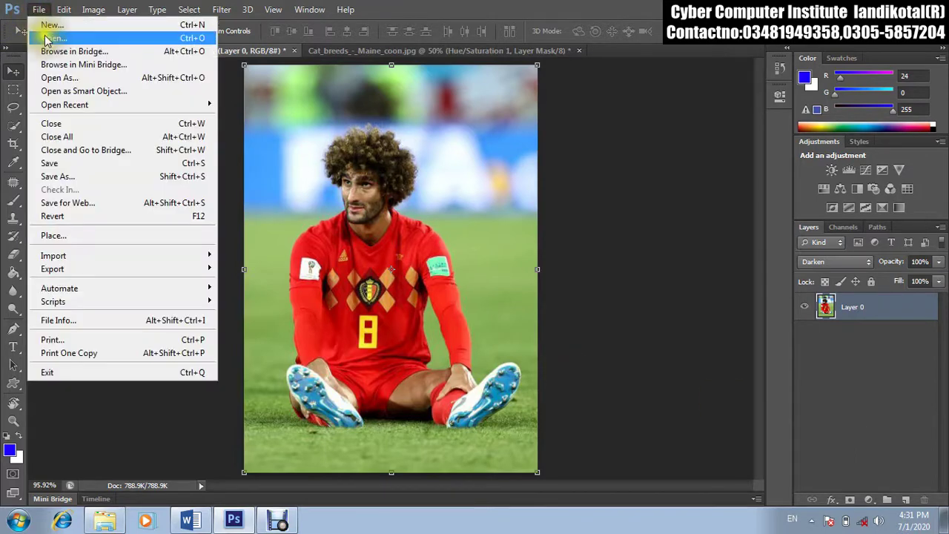
{"action": "left_click", "coordinate": [52, 38]}
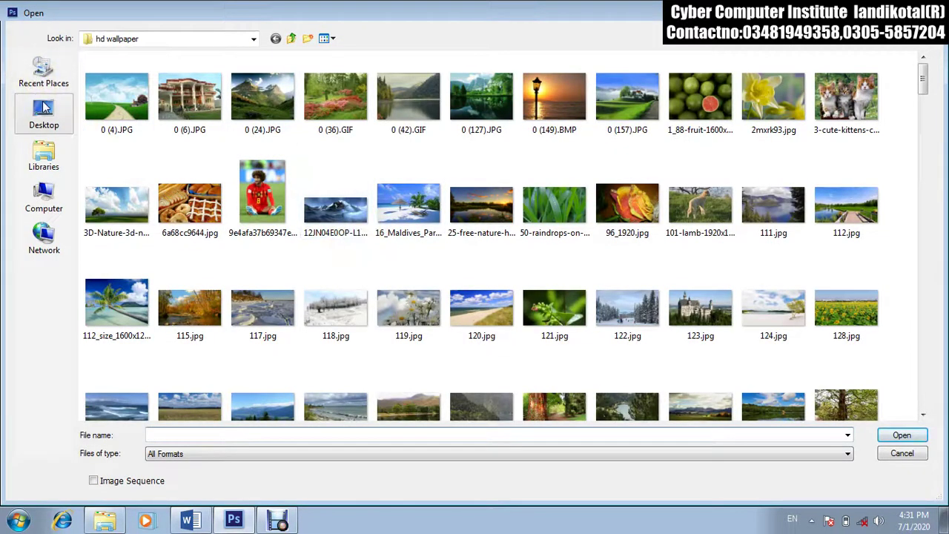
{"action": "left_click", "coordinate": [45, 108]}
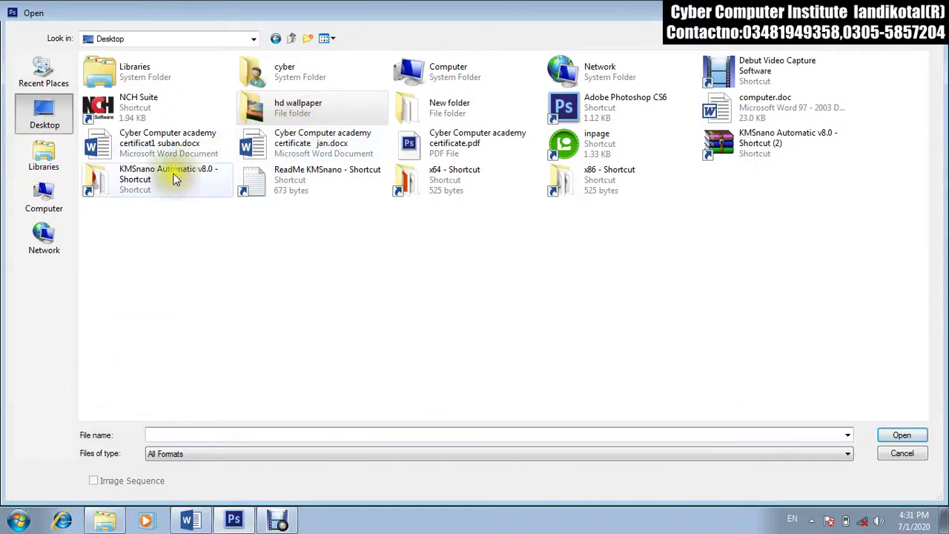
{"action": "left_click", "coordinate": [46, 198]}
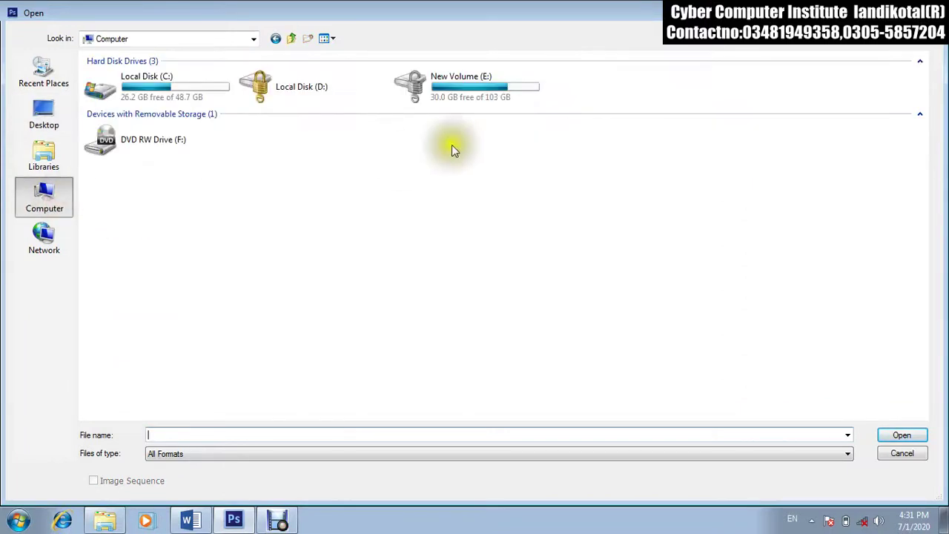
{"action": "double_click", "coordinate": [462, 89]}
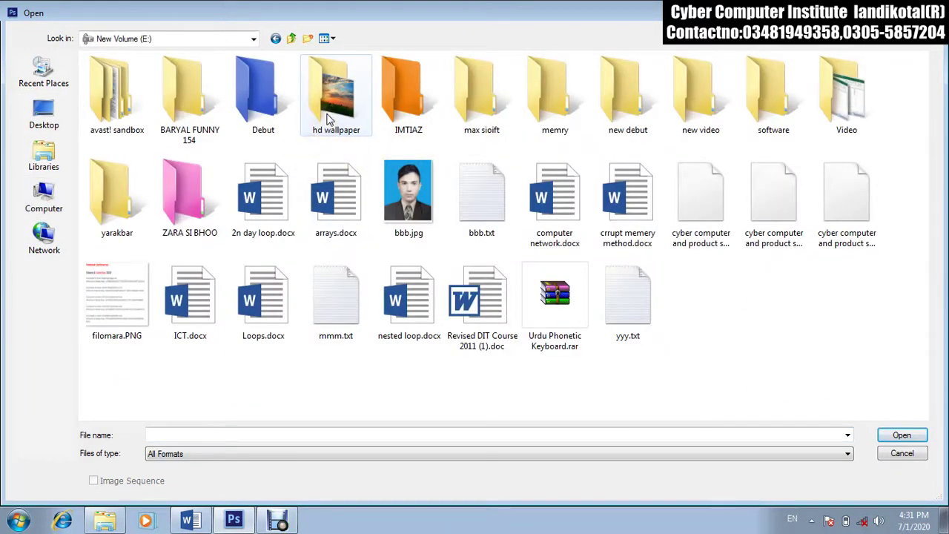
{"action": "double_click", "coordinate": [330, 120]}
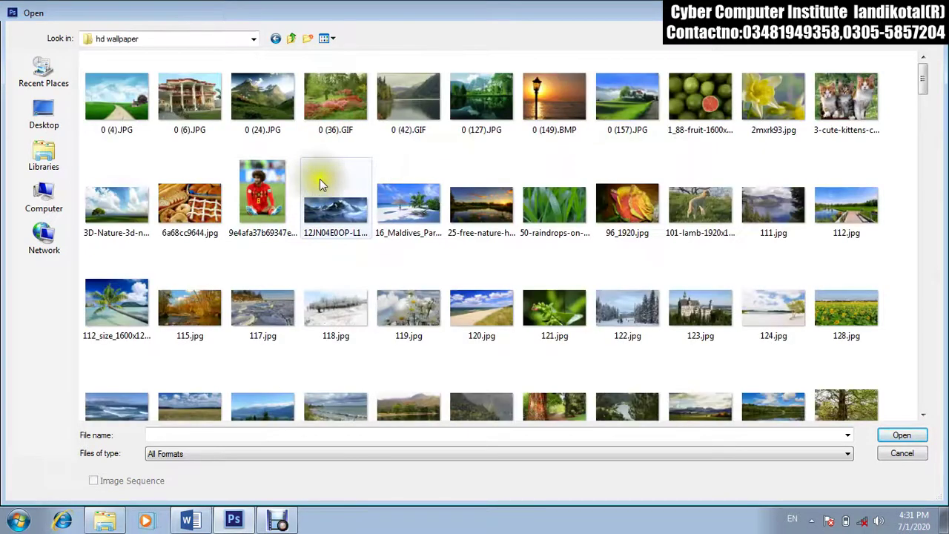
{"action": "double_click", "coordinate": [834, 100]}
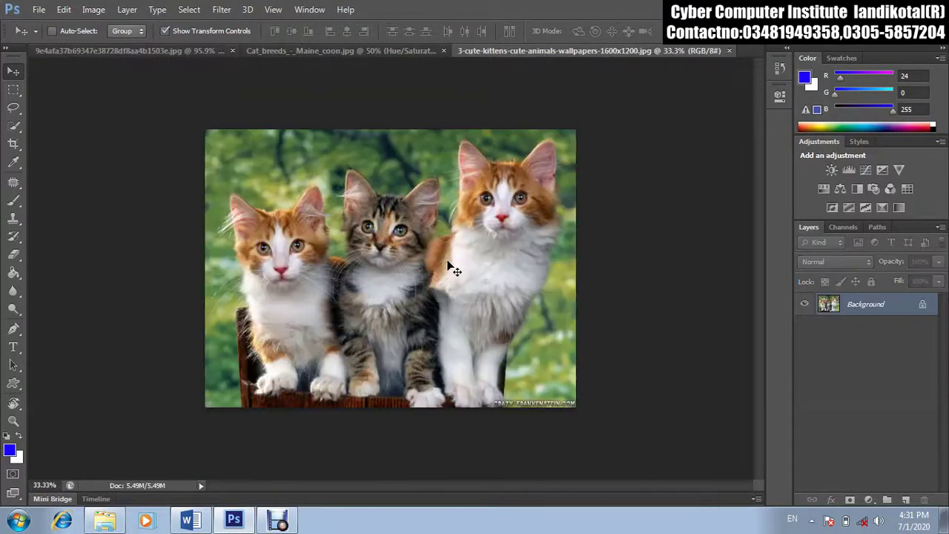
Step: Convert the locked background of the kittens image into a regular layer with Normal mode and 100% opacity
{"action": "left_click", "coordinate": [623, 302]}
{"action": "double_click", "coordinate": [908, 314]}
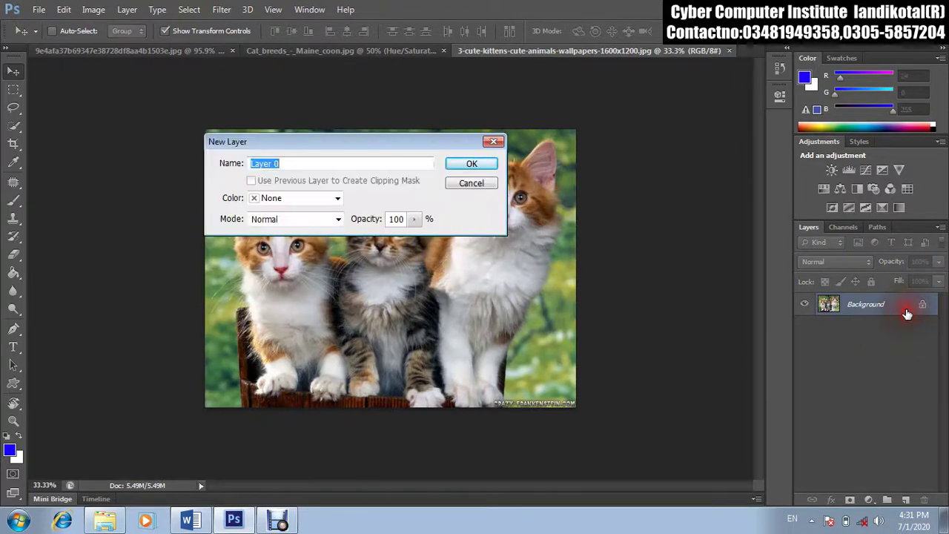
{"action": "left_click", "coordinate": [475, 163]}
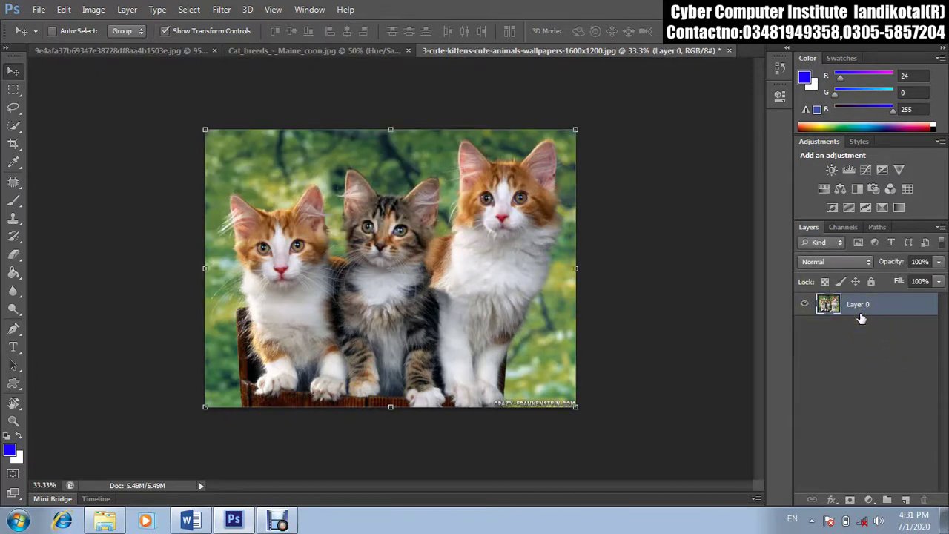
Step: Paint crossing blue strokes over the three kittens with the Brush tool and revert the image to its saved state
{"action": "left_click", "coordinate": [20, 200]}
{"action": "left_click_drag", "start_coordinate": [271, 209], "coordinate": [445, 292]}
{"action": "left_click_drag", "start_coordinate": [450, 178], "coordinate": [259, 293]}
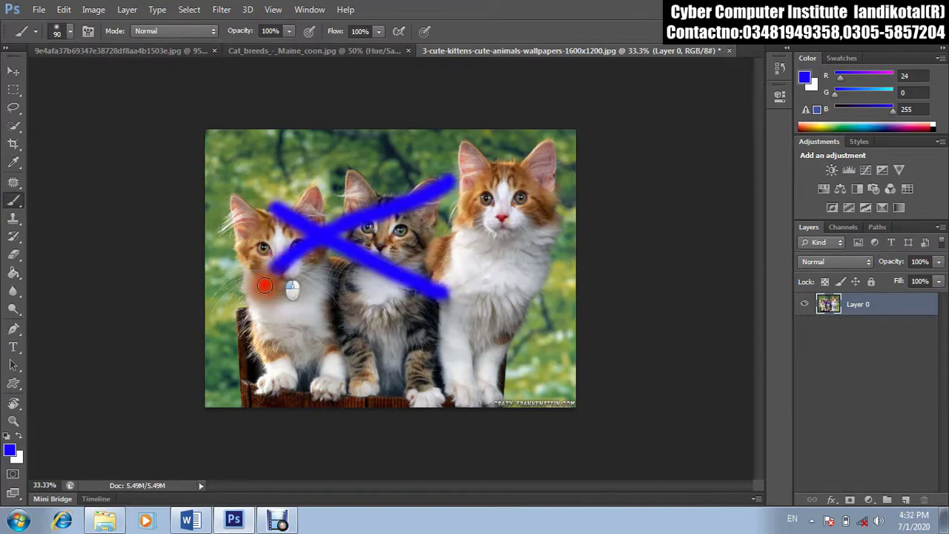
{"action": "left_click", "coordinate": [297, 183]}
{"action": "left_click_drag", "start_coordinate": [341, 251], "coordinate": [382, 323]}
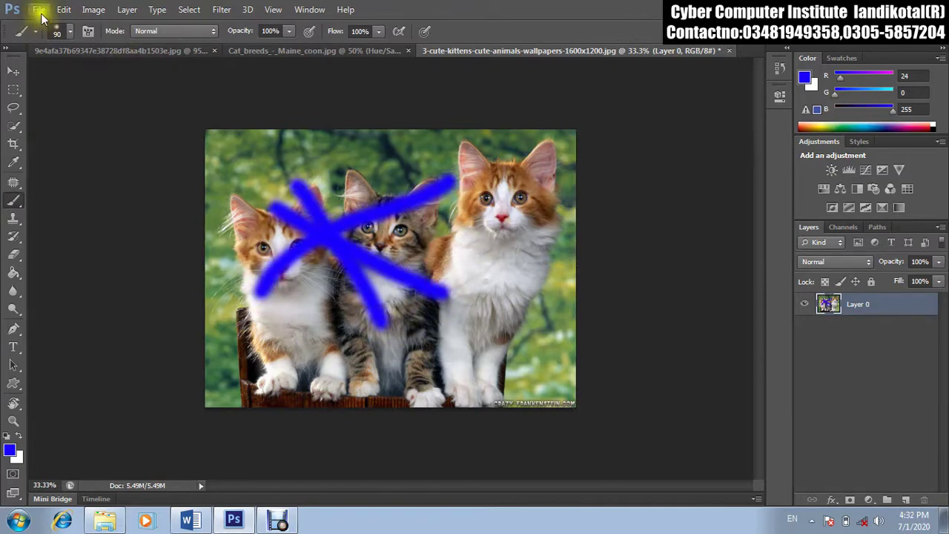
{"action": "left_click", "coordinate": [39, 10]}
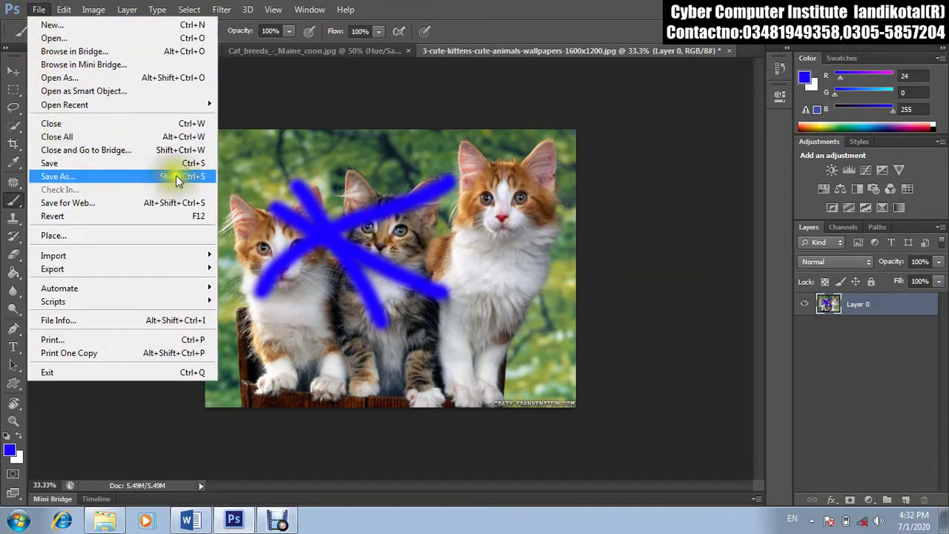
{"action": "left_click", "coordinate": [433, 196]}
{"action": "left_click_drag", "start_coordinate": [439, 189], "coordinate": [456, 323]}
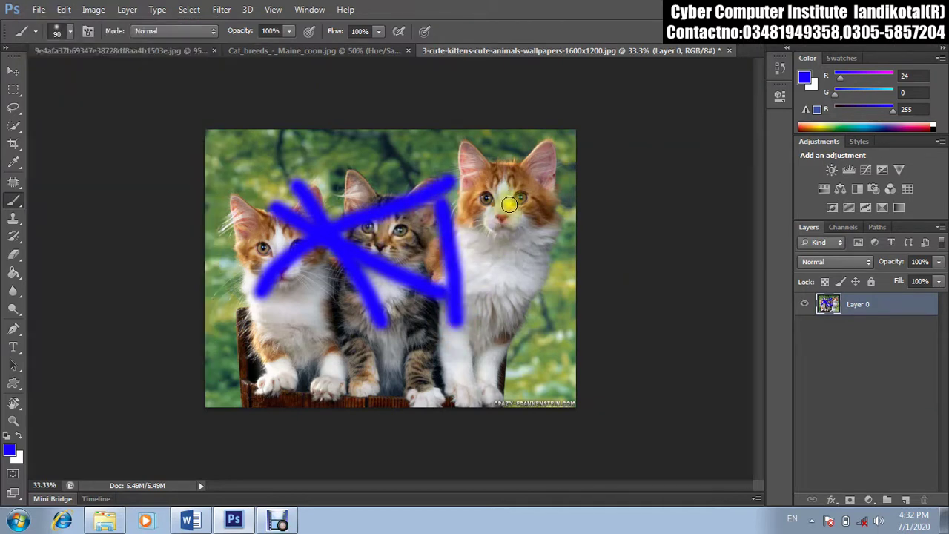
{"action": "left_click_drag", "start_coordinate": [509, 204], "coordinate": [461, 334]}
{"action": "left_click_drag", "start_coordinate": [434, 219], "coordinate": [569, 319]}
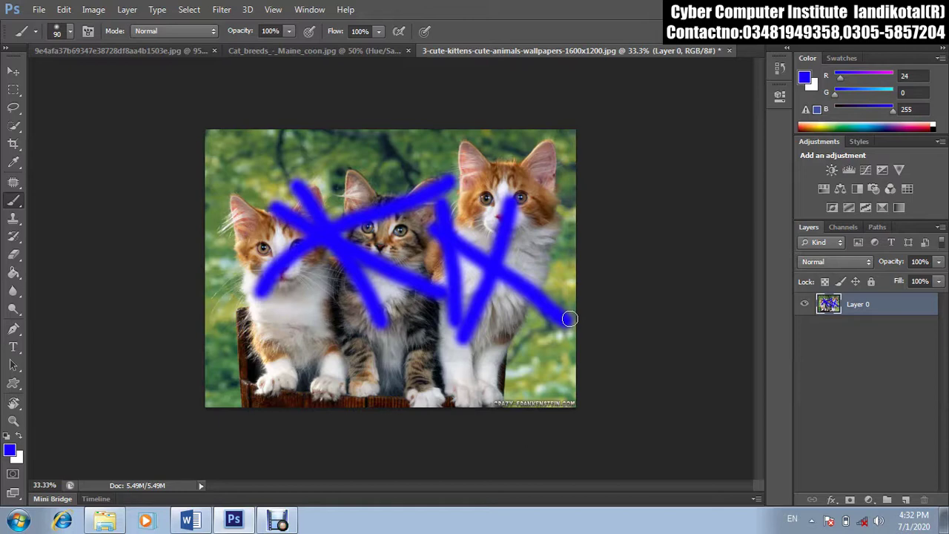
{"action": "key", "text": "F12"}
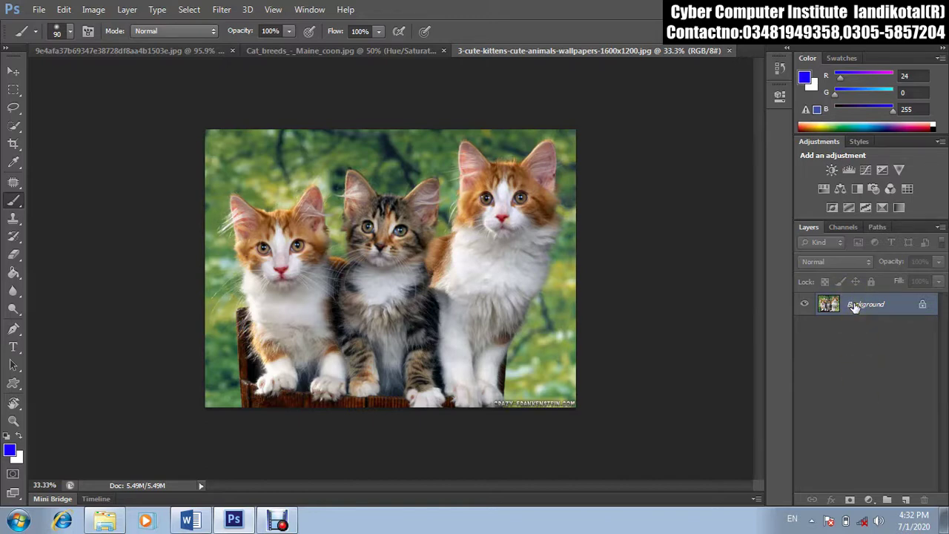
Step: Turn the Background into an editable layer named Layer 0
{"action": "right_click", "coordinate": [854, 307]}
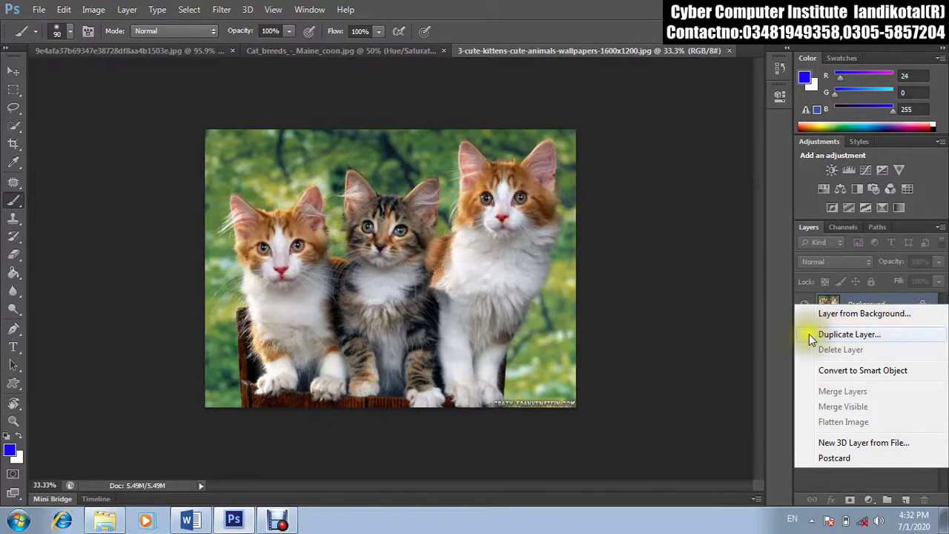
{"action": "left_click", "coordinate": [865, 314]}
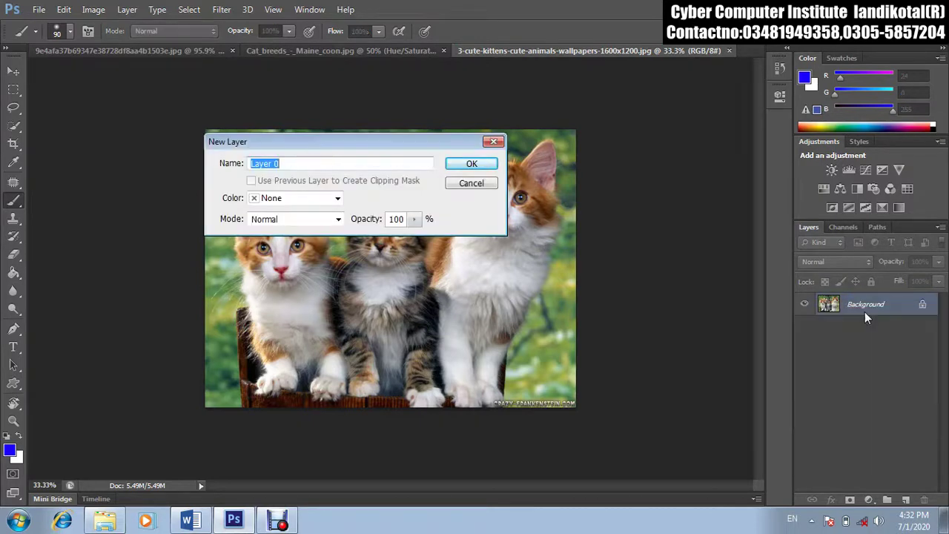
{"action": "left_click", "coordinate": [474, 163]}
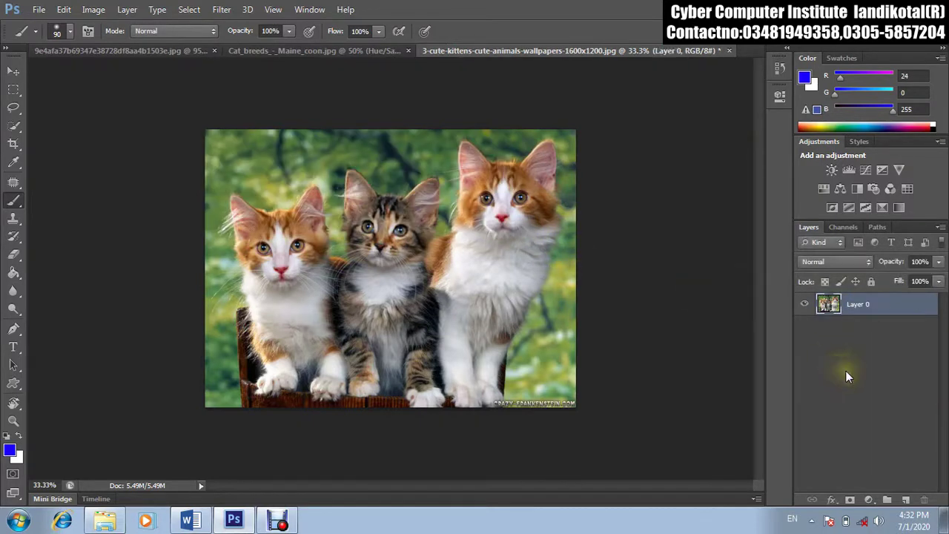
Step: Duplicate the kittens layer twice within the same document
{"action": "right_click", "coordinate": [857, 312]}
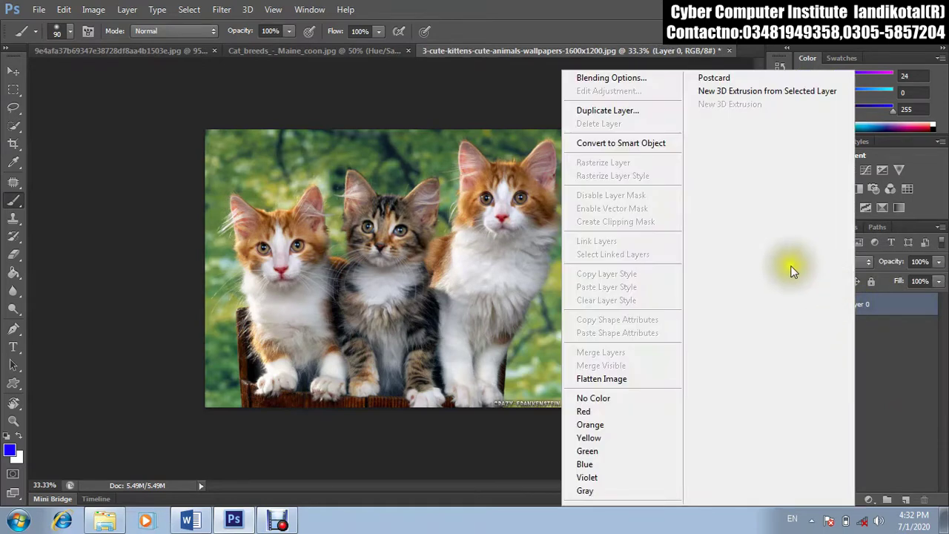
{"action": "left_click", "coordinate": [623, 111]}
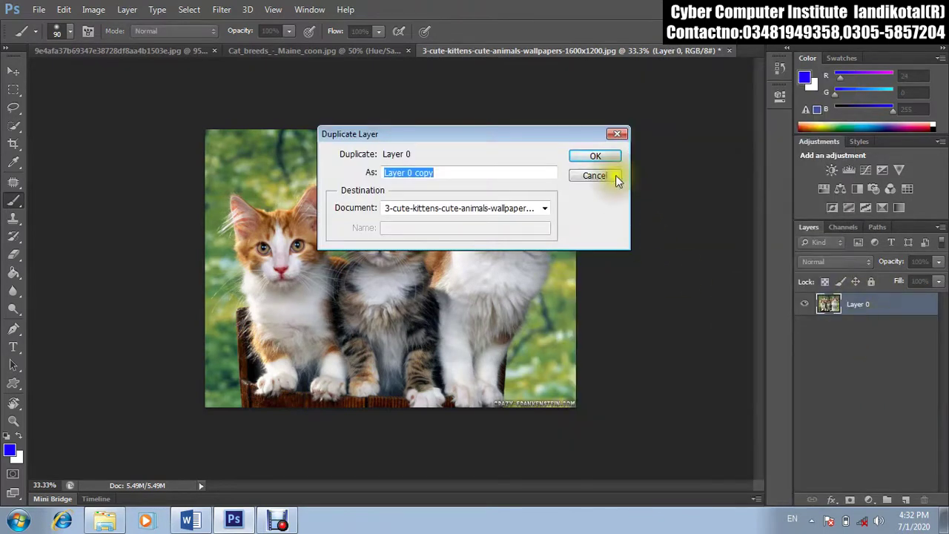
{"action": "left_click", "coordinate": [600, 156]}
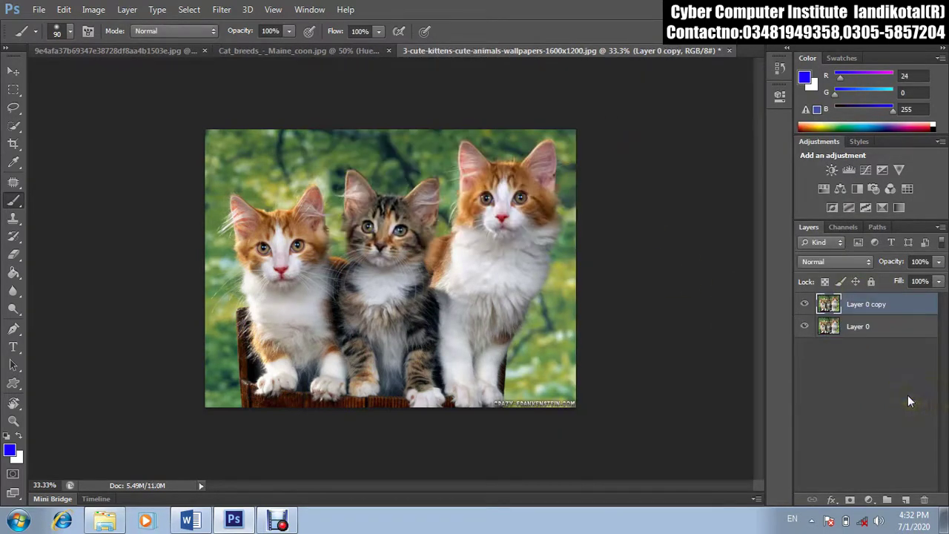
{"action": "key", "text": "ctrl+j"}
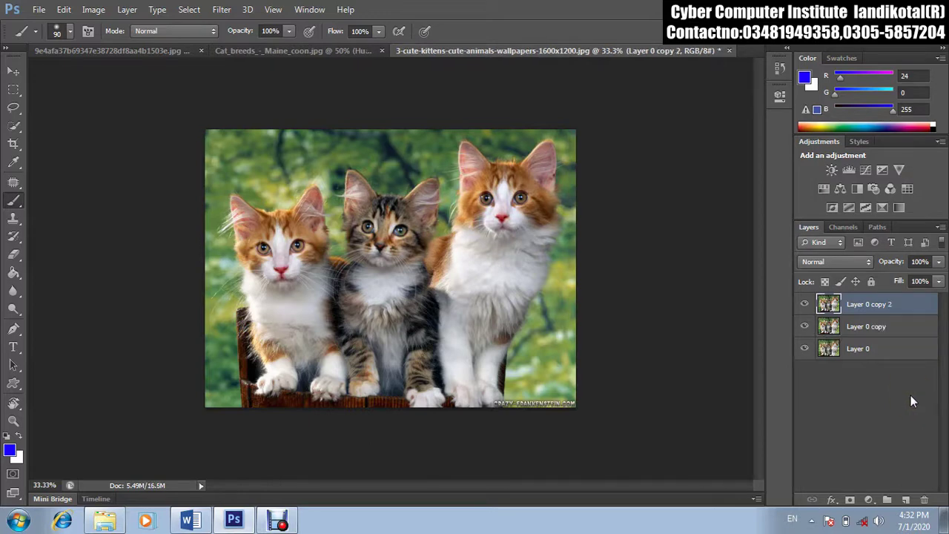
Step: Hide the two duplicate kitten layers and delete the extra layers so only Layer 0 is kept
{"action": "left_click", "coordinate": [805, 310]}
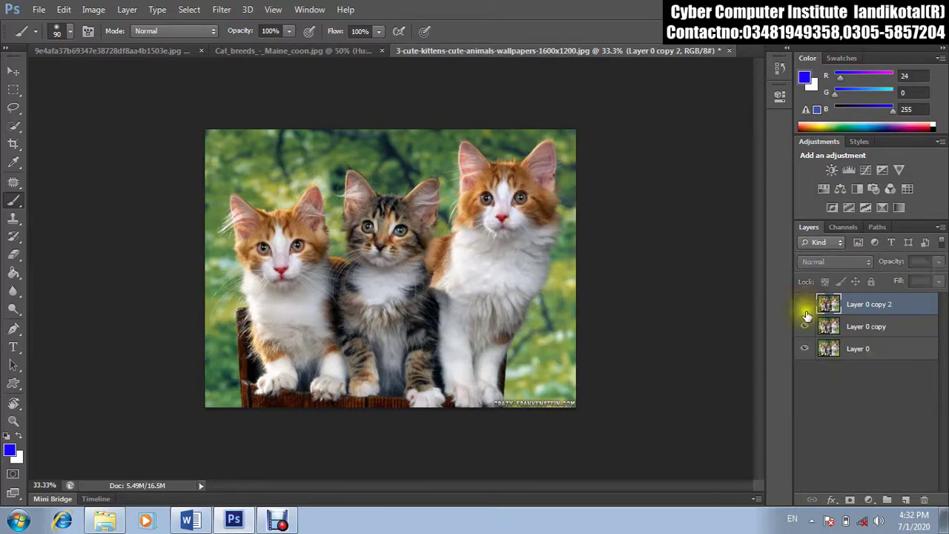
{"action": "left_click", "coordinate": [806, 327]}
{"action": "left_click", "coordinate": [881, 355]}
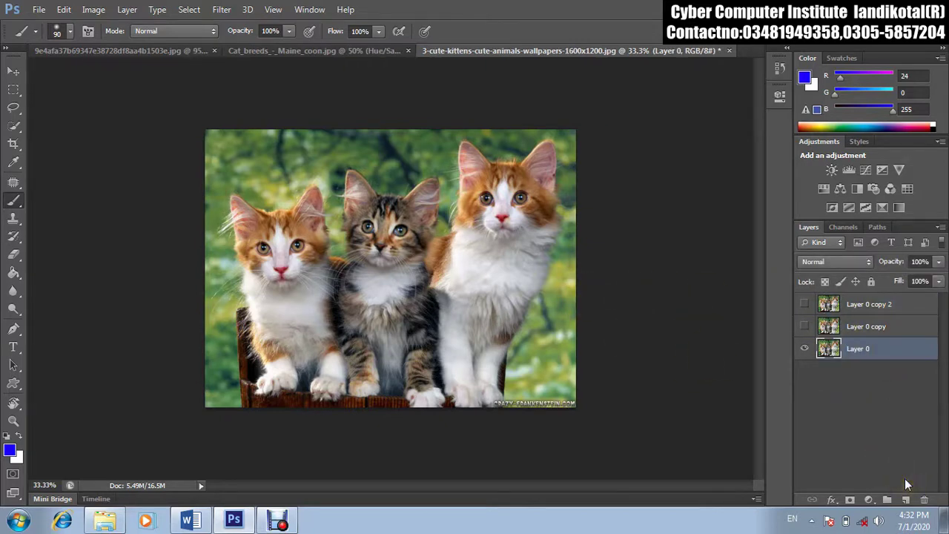
{"action": "left_click_drag", "start_coordinate": [858, 347], "coordinate": [921, 501]}
{"action": "left_click_drag", "start_coordinate": [859, 327], "coordinate": [923, 503]}
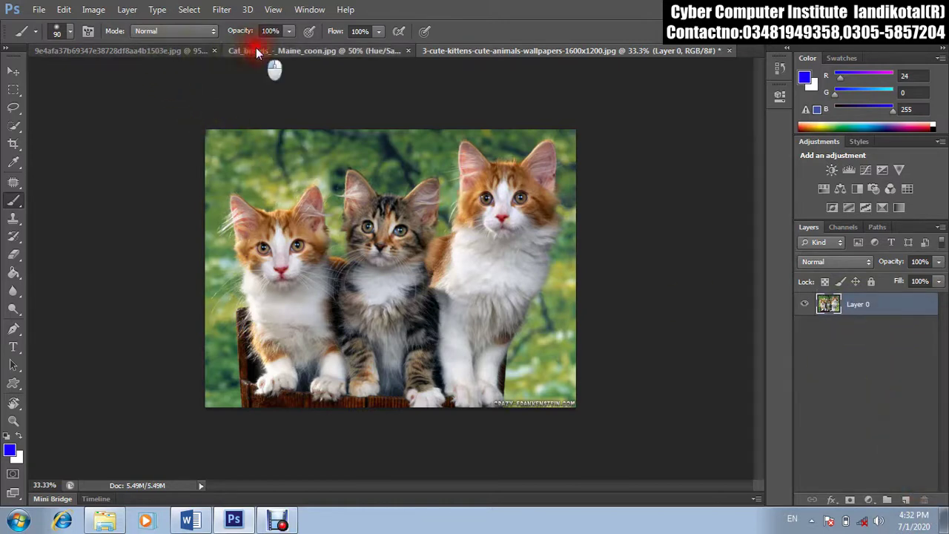
Step: Open the portrait image 800wm.jpg of the child with the spotted face from the hd wallpaper folder
{"action": "left_click", "coordinate": [256, 51]}
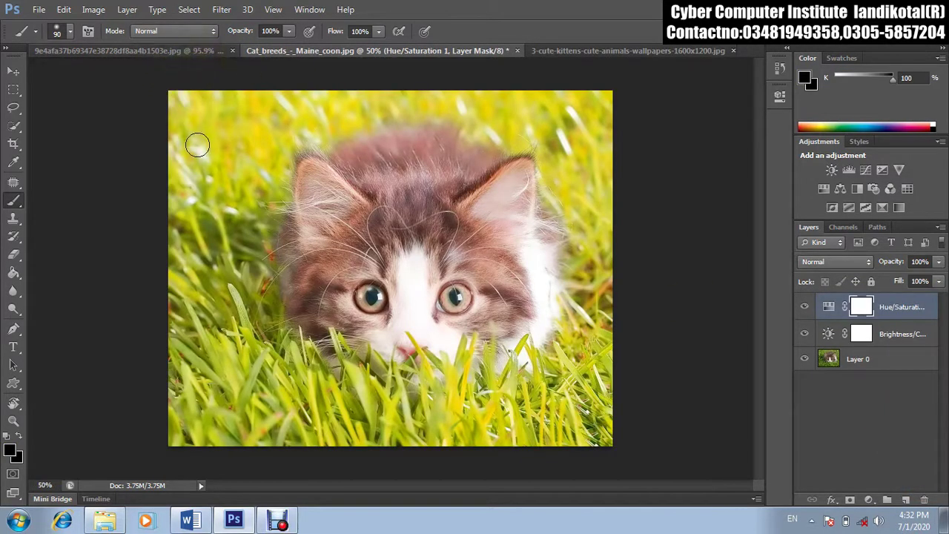
{"action": "left_click", "coordinate": [159, 51]}
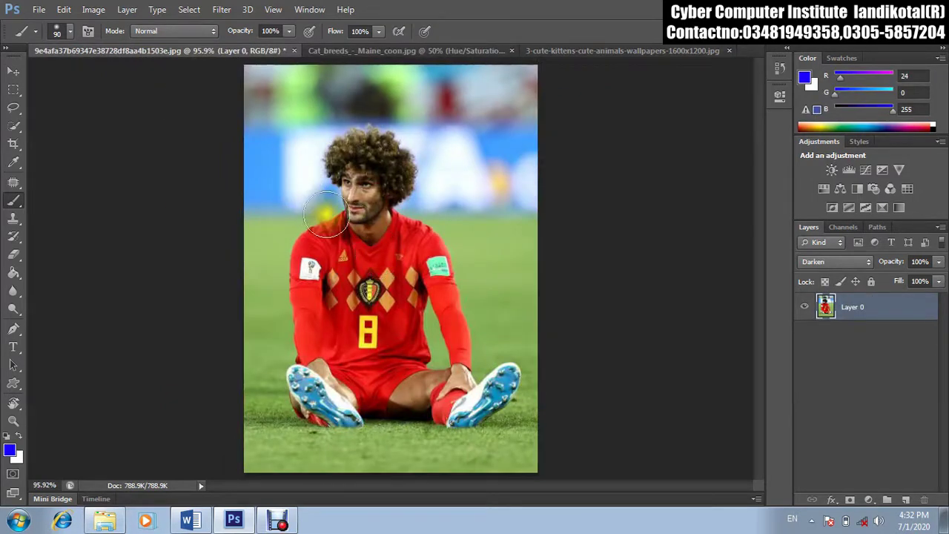
{"action": "left_click", "coordinate": [39, 9]}
{"action": "left_click", "coordinate": [64, 38]}
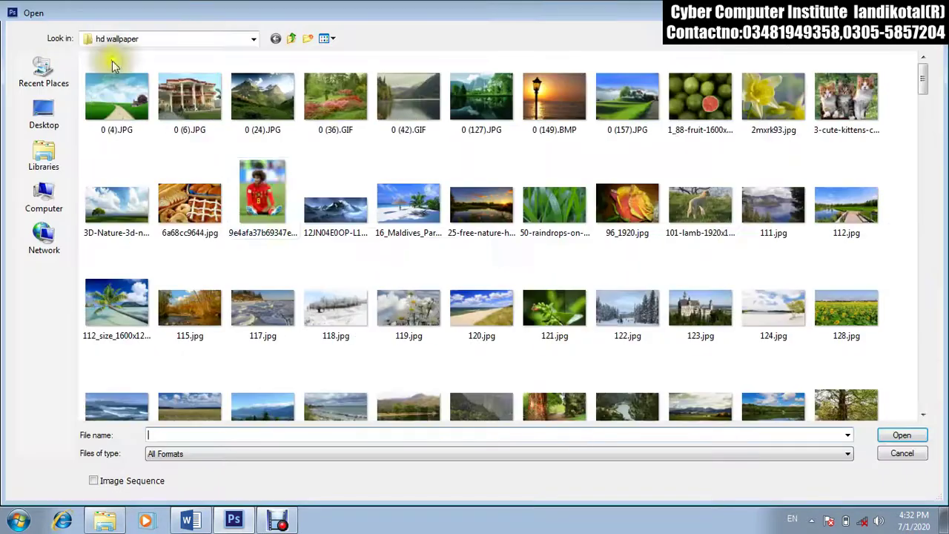
{"action": "left_click_drag", "start_coordinate": [930, 89], "coordinate": [930, 312]}
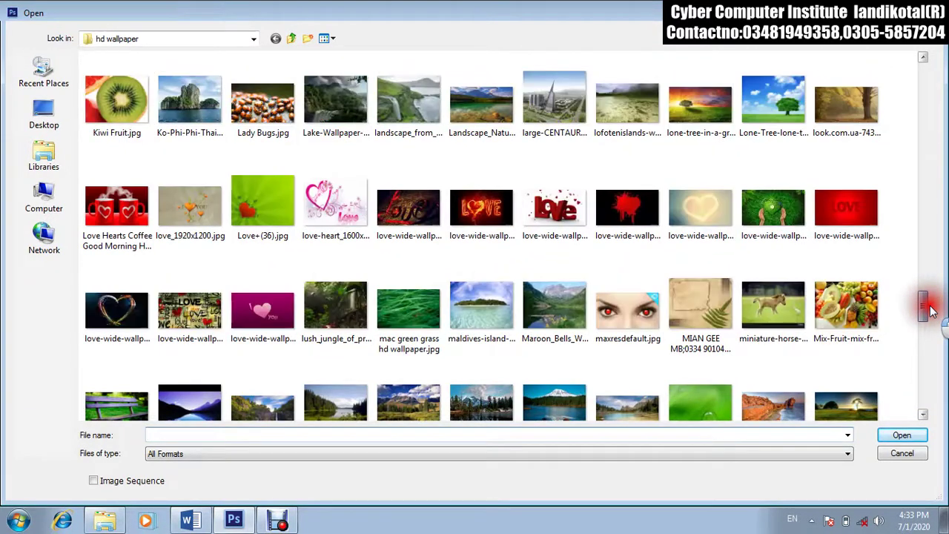
{"action": "left_click_drag", "start_coordinate": [930, 312], "coordinate": [927, 183]}
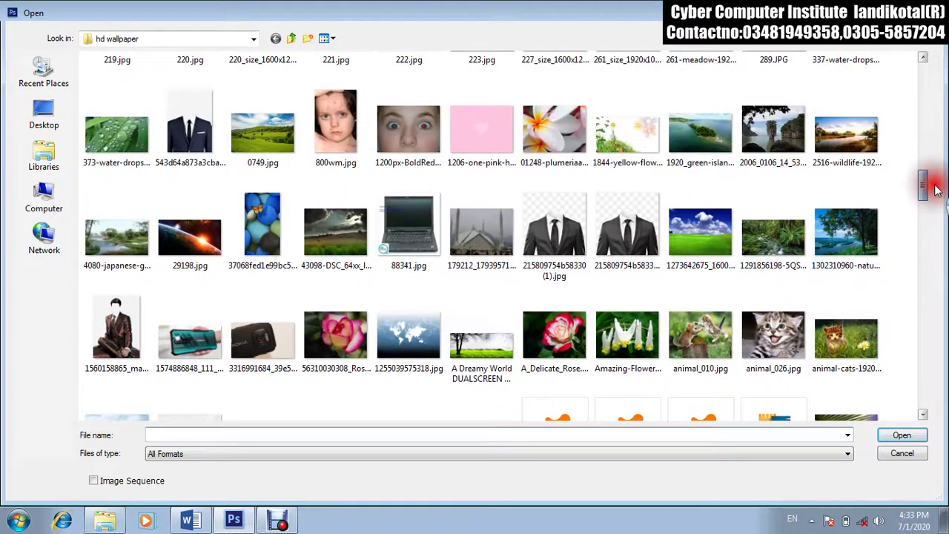
{"action": "double_click", "coordinate": [342, 120]}
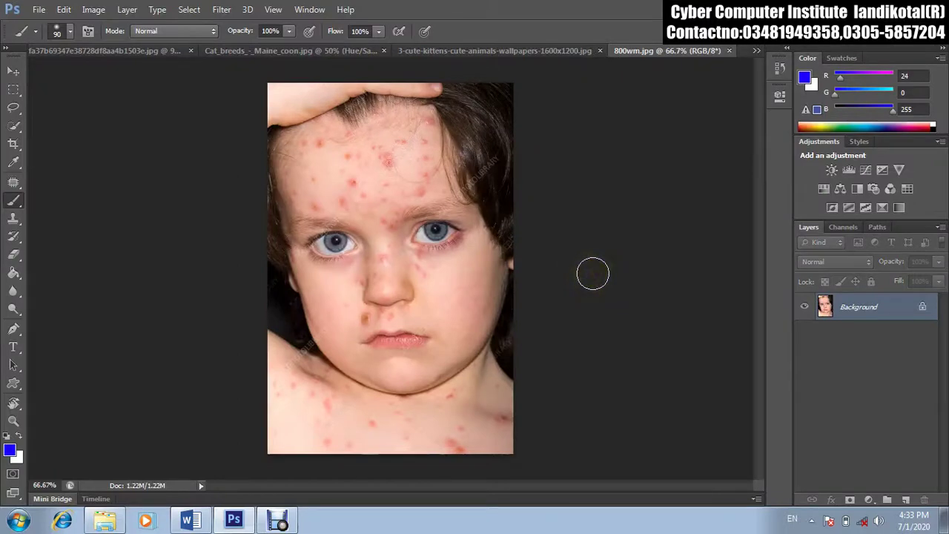
Step: Add three new blank layers above the Background of the portrait
{"action": "left_click", "coordinate": [907, 499]}
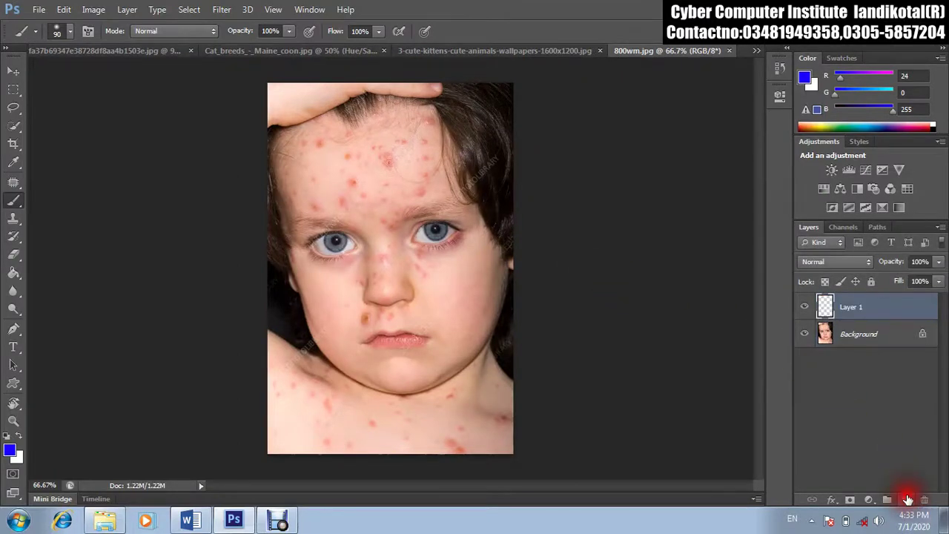
{"action": "left_click", "coordinate": [907, 499]}
{"action": "left_click", "coordinate": [907, 499]}
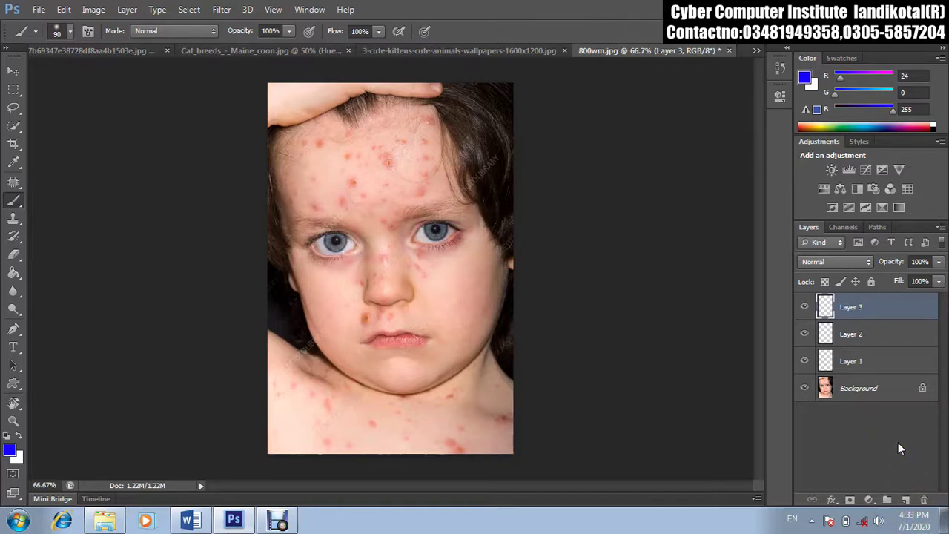
{"action": "left_click", "coordinate": [907, 501]}
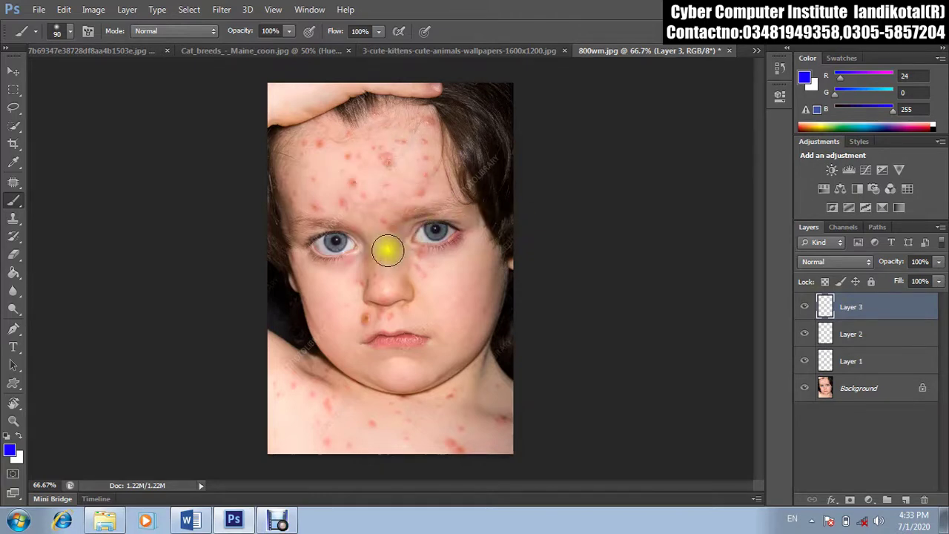
Step: Try to remove the forehead spots on Layer 3 using the Spot Healing Brush at size 90 in Content-Aware mode
{"action": "left_click", "coordinate": [14, 217]}
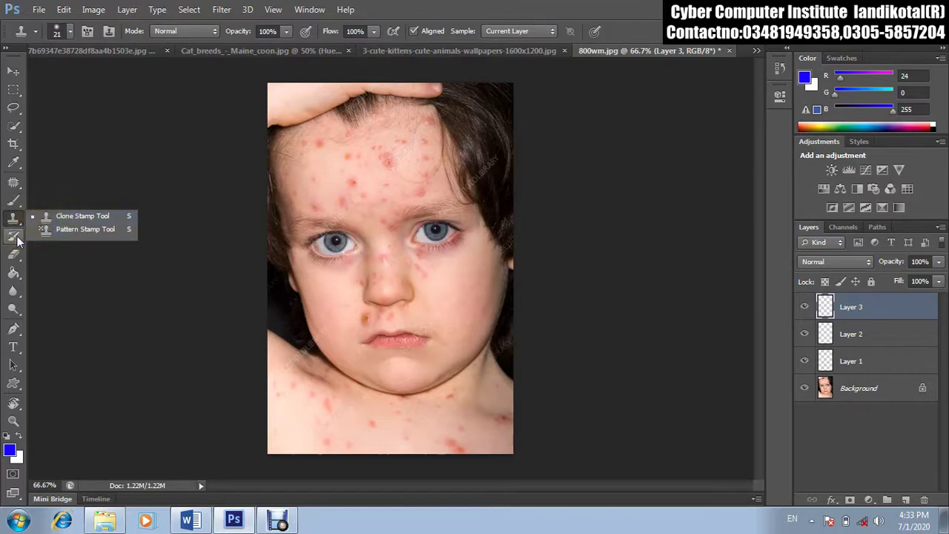
{"action": "left_click", "coordinate": [14, 183]}
{"action": "left_click", "coordinate": [63, 181]}
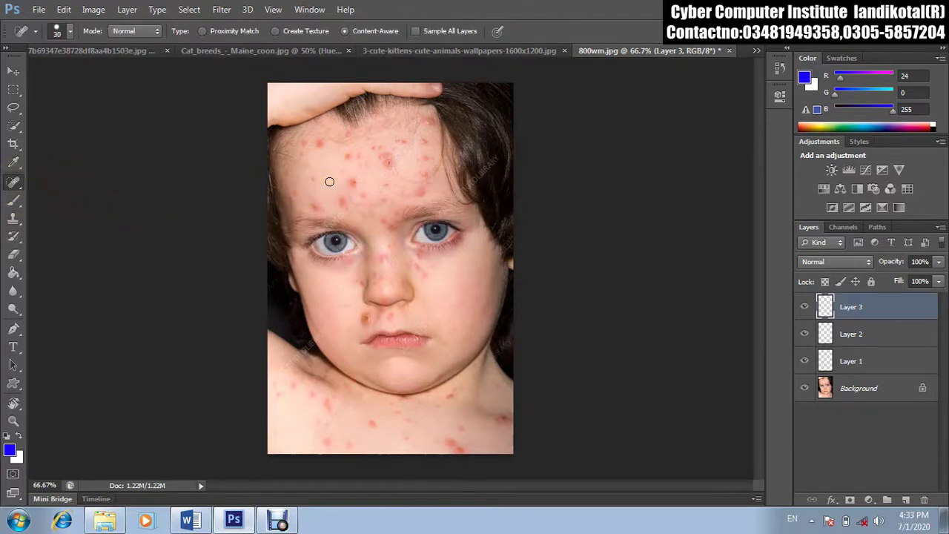
{"action": "left_click", "coordinate": [737, 358]}
{"action": "key", "text": "]"}
{"action": "mouse_move", "coordinate": [421, 153]}
{"action": "left_mouse_down"}
{"action": "mouse_move", "coordinate": [421, 179]}
{"action": "mouse_move", "coordinate": [386, 160]}
{"action": "left_mouse_up"}
{"action": "left_click", "coordinate": [425, 168]}
{"action": "left_click", "coordinate": [429, 169]}
{"action": "left_click", "coordinate": [396, 158]}
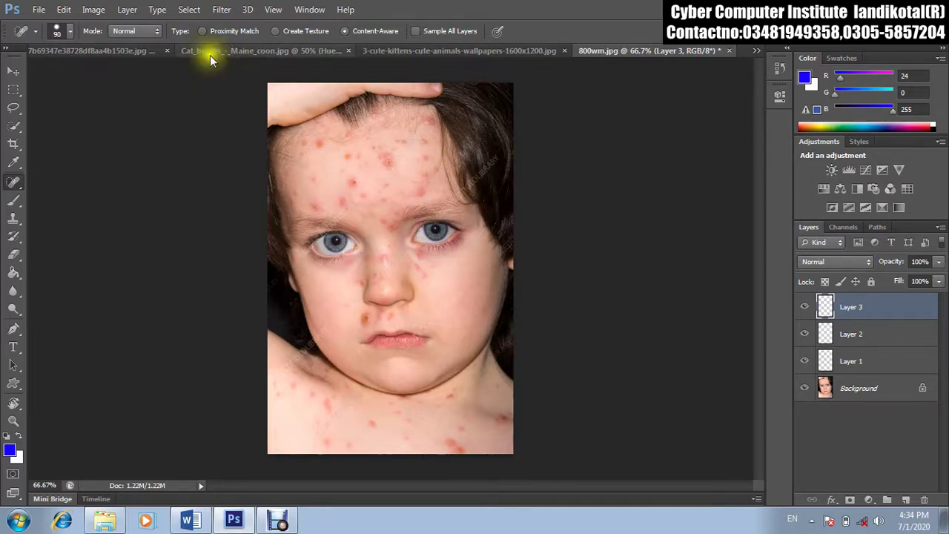
Step: Switch the Spot Healing Brush to Proximity Match and try healing the forehead spots on Layer 3
{"action": "left_click", "coordinate": [202, 30]}
{"action": "left_click_drag", "start_coordinate": [360, 140], "coordinate": [389, 161]}
{"action": "left_click", "coordinate": [390, 161]}
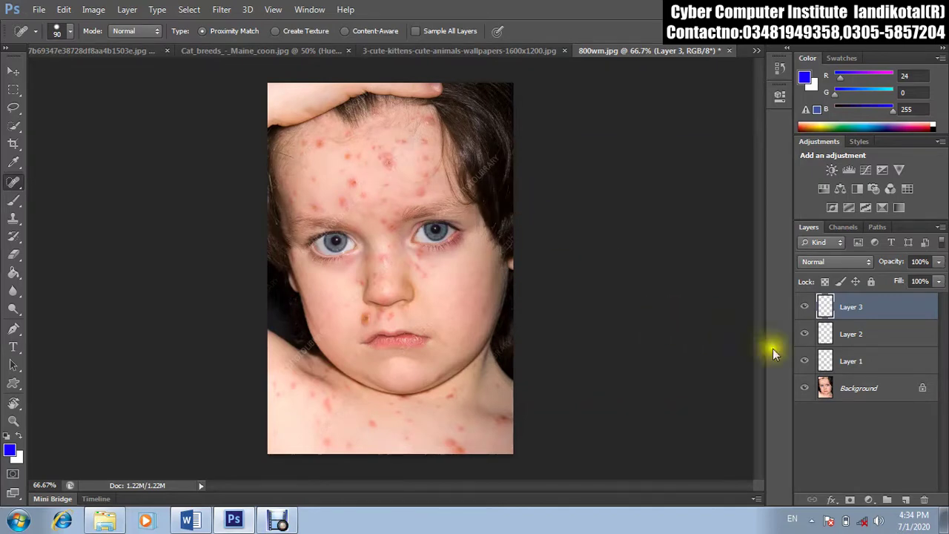
{"action": "left_click", "coordinate": [849, 386]}
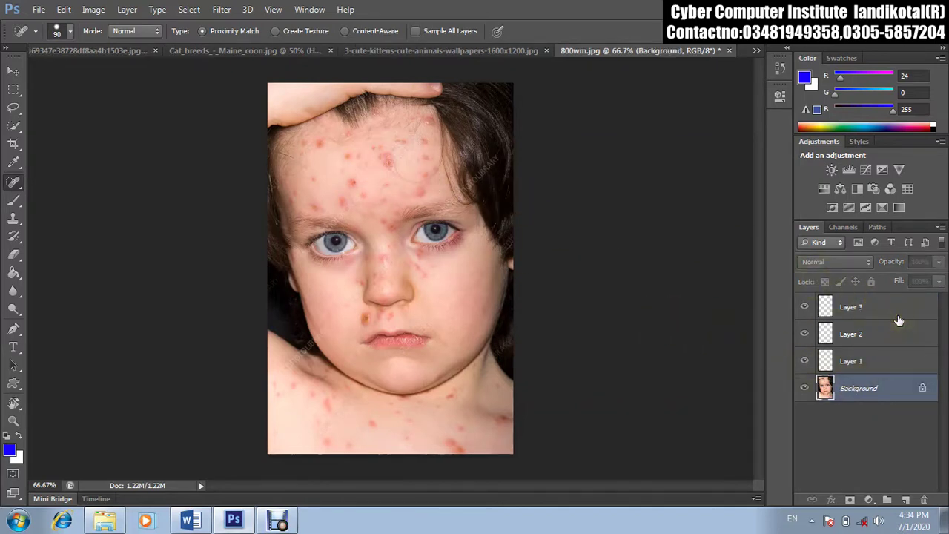
{"action": "left_click", "coordinate": [848, 306]}
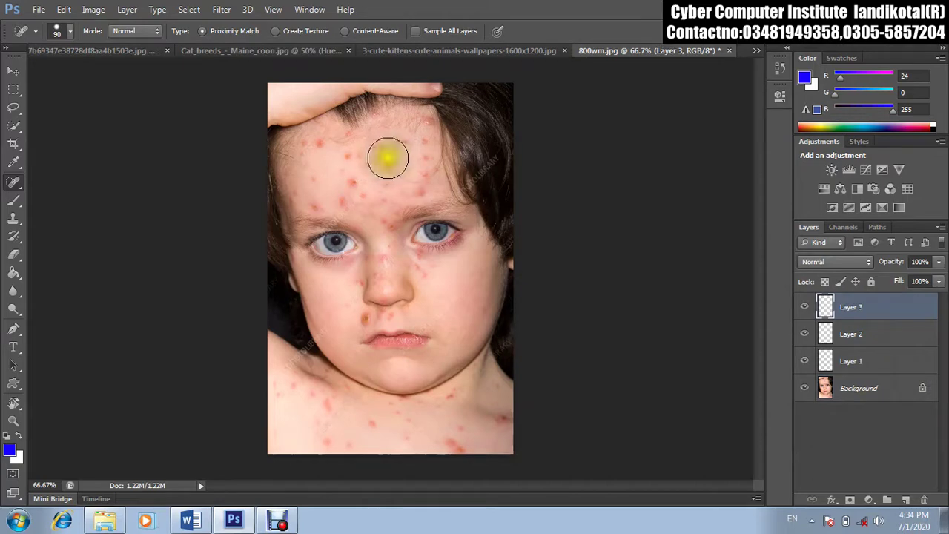
{"action": "left_click", "coordinate": [391, 159]}
Step: Select the Background layer and heal the red spots on the upper forehead near the hairline
{"action": "left_click", "coordinate": [853, 395]}
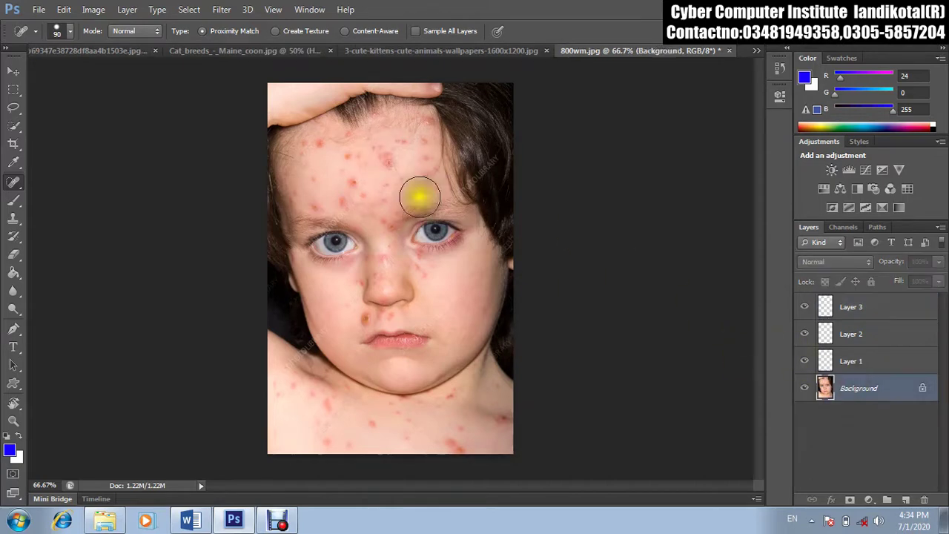
{"action": "left_click", "coordinate": [381, 157]}
{"action": "left_click", "coordinate": [426, 143]}
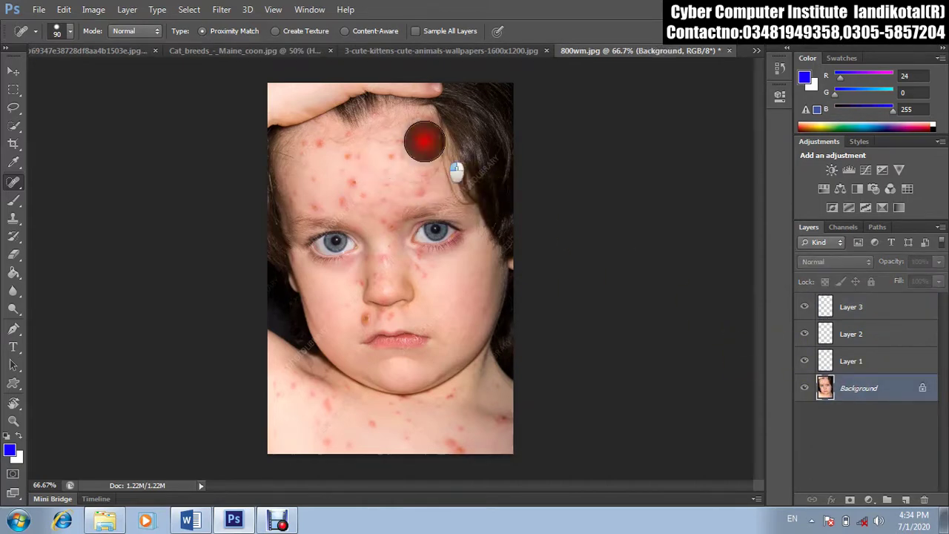
Step: Add a new blank layer directly above the Background and try healing the spots above the eyebrow on it
{"action": "left_click", "coordinate": [899, 498]}
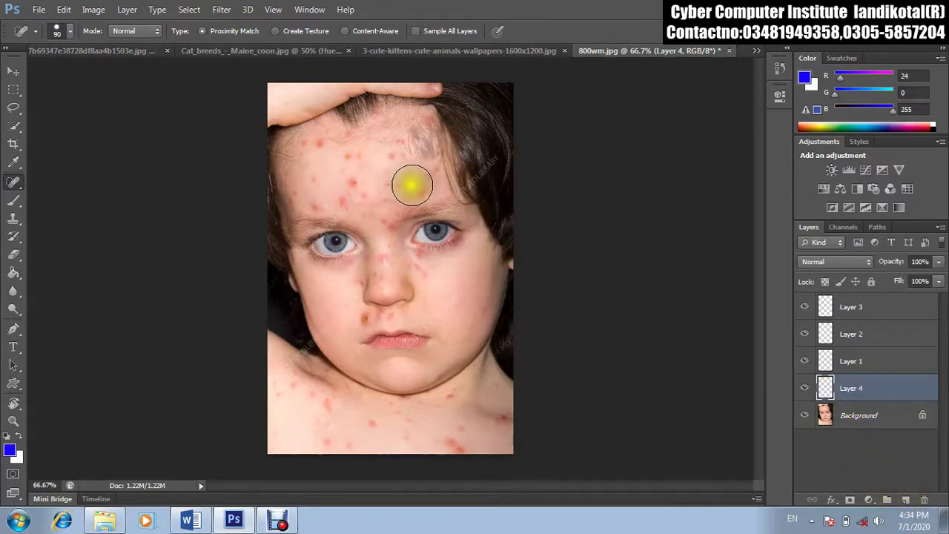
{"action": "left_click", "coordinate": [429, 185]}
{"action": "left_click", "coordinate": [419, 189]}
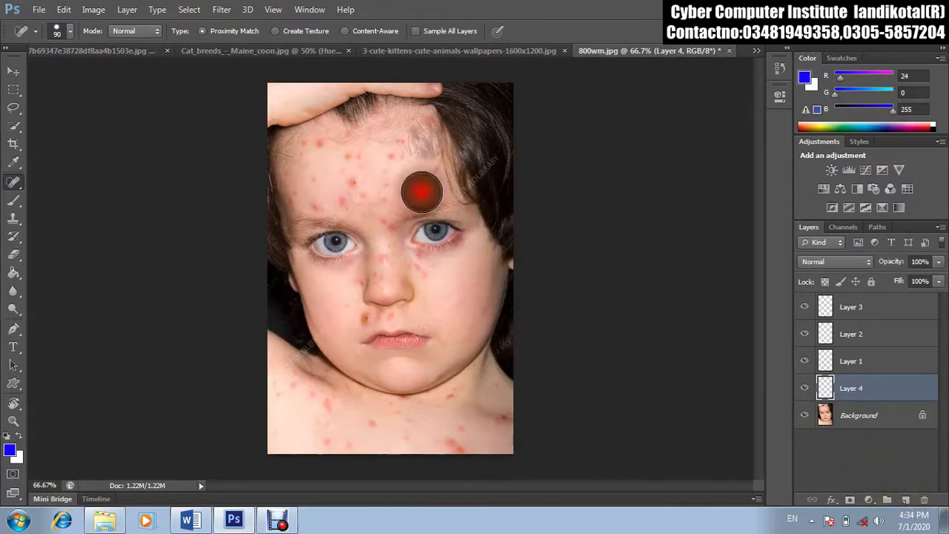
Step: Return to the Background layer and spot-heal the remaining red marks across the forehead
{"action": "left_click", "coordinate": [864, 415]}
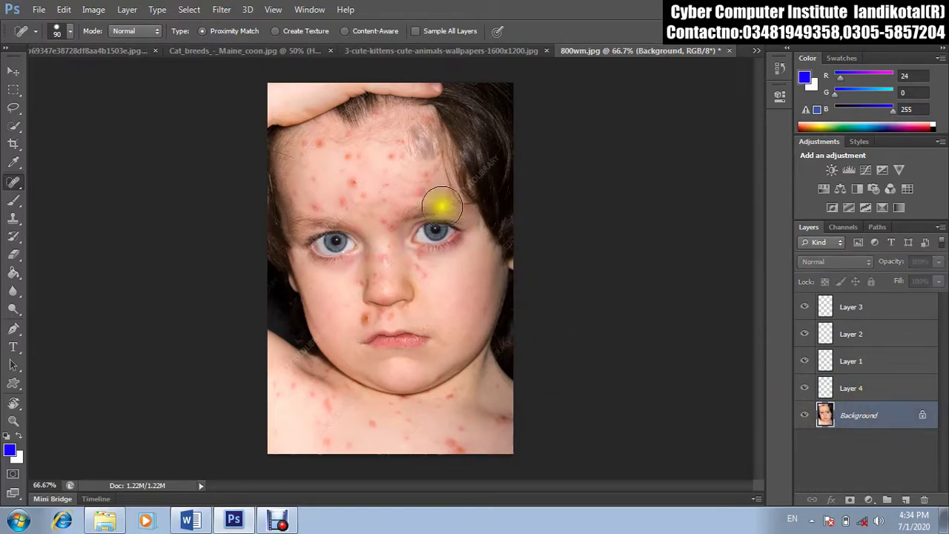
{"action": "left_click", "coordinate": [419, 180]}
{"action": "left_click", "coordinate": [398, 159]}
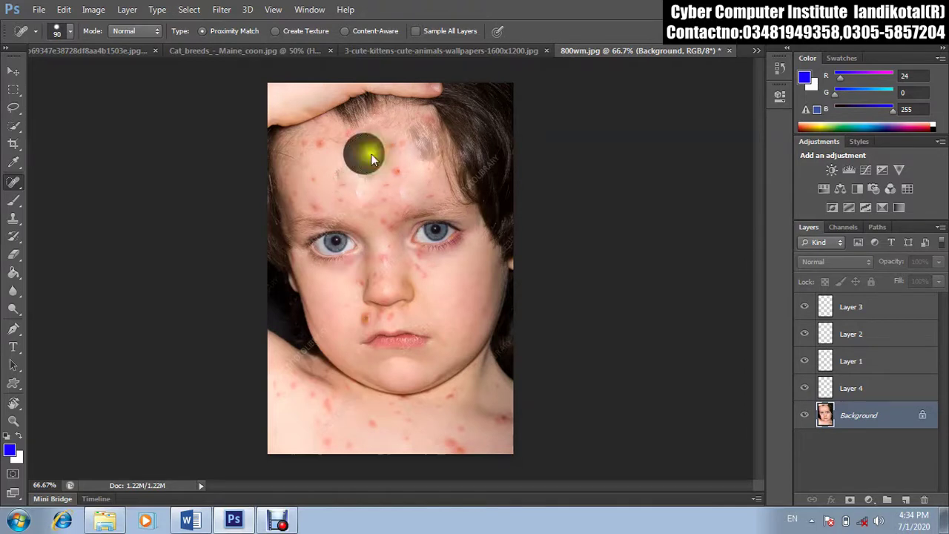
{"action": "left_click", "coordinate": [384, 166]}
{"action": "left_click", "coordinate": [322, 149]}
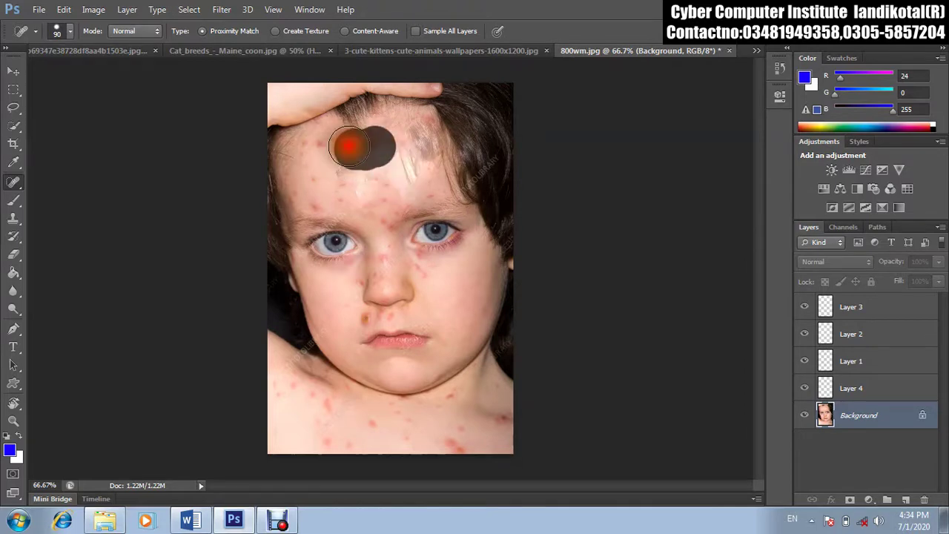
{"action": "left_click", "coordinate": [410, 148]}
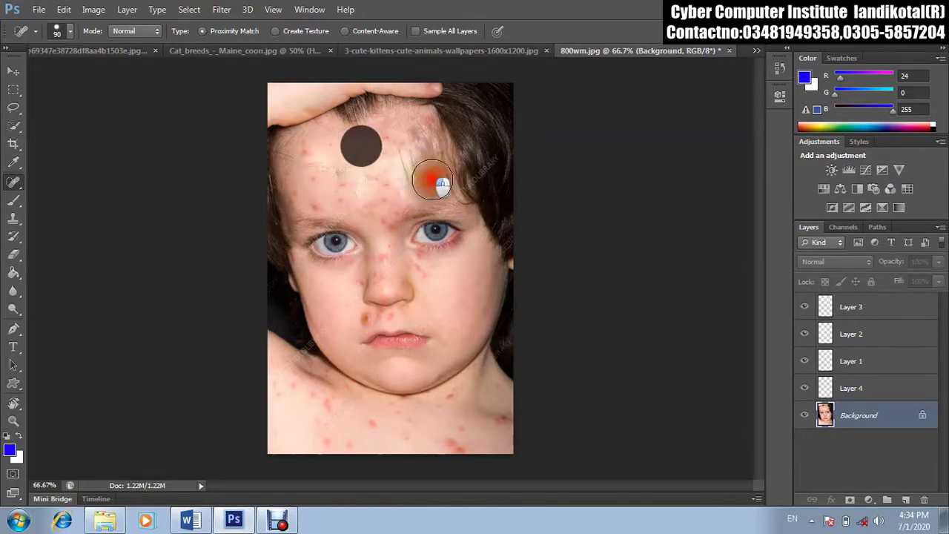
Step: Spot-heal the red marks on the cheek beside the nose on the Background layer
{"action": "left_click", "coordinate": [482, 304]}
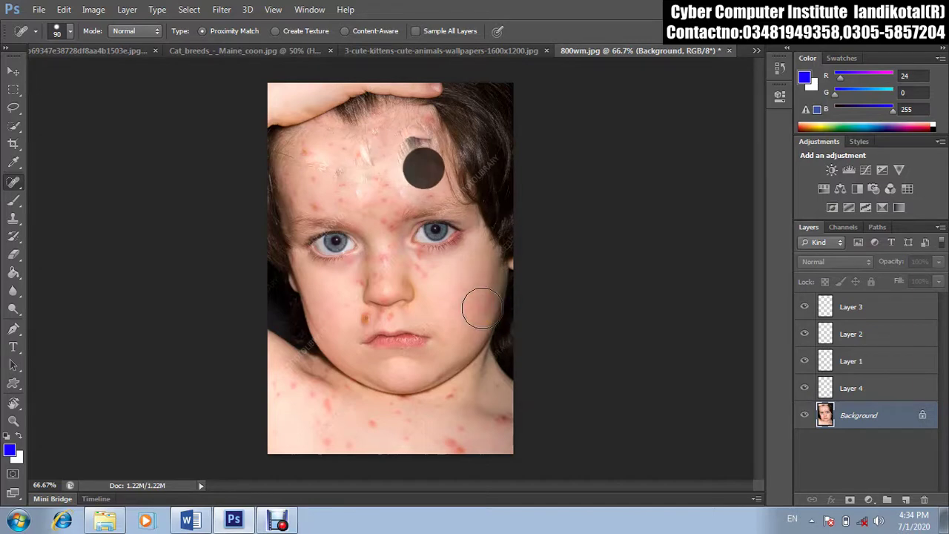
{"action": "left_click", "coordinate": [453, 310]}
{"action": "left_click_drag", "start_coordinate": [420, 282], "coordinate": [445, 285]}
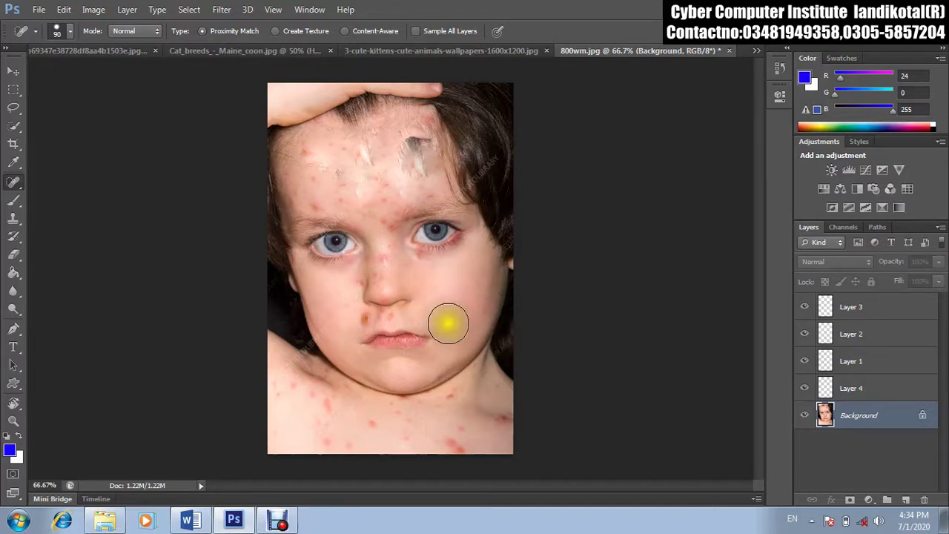
Step: Try to spot-heal the marks between the nose and mouth, and undo the last stroke
{"action": "left_click", "coordinate": [392, 318]}
{"action": "left_click_drag", "start_coordinate": [375, 322], "coordinate": [362, 318]}
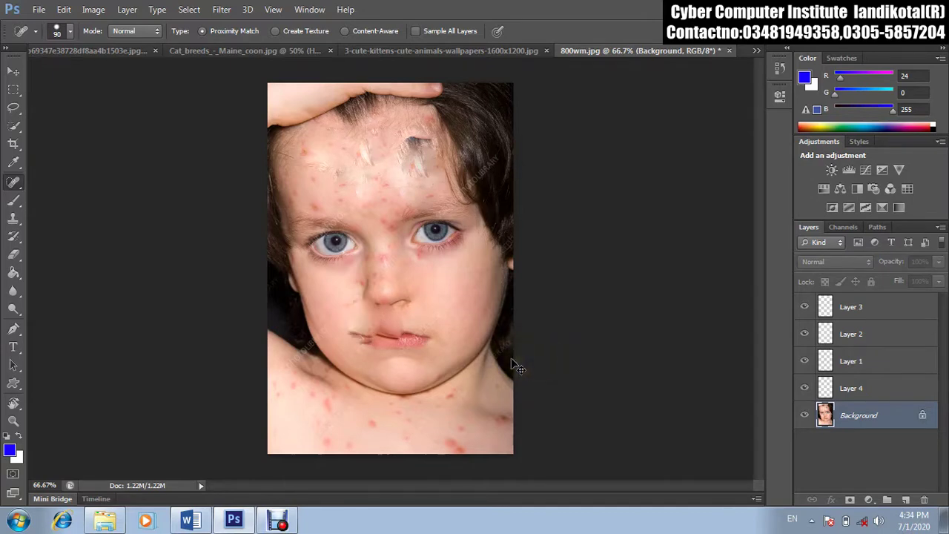
{"action": "key", "text": "ctrl+z"}
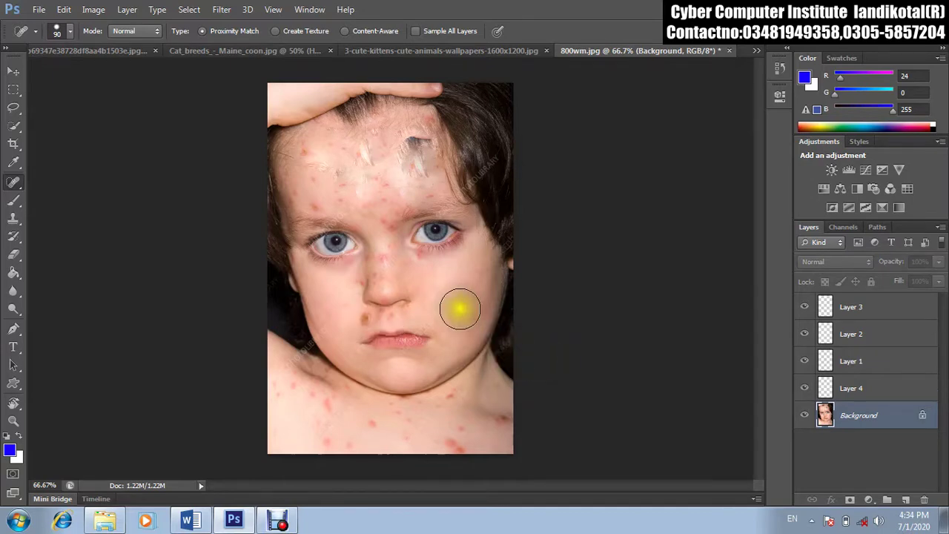
Step: Try to sample clean cheek skin and heal the marks above the mouth with the Spot Healing Brush at size 70
{"action": "left_click", "coordinate": [454, 303], "text": "alt"}
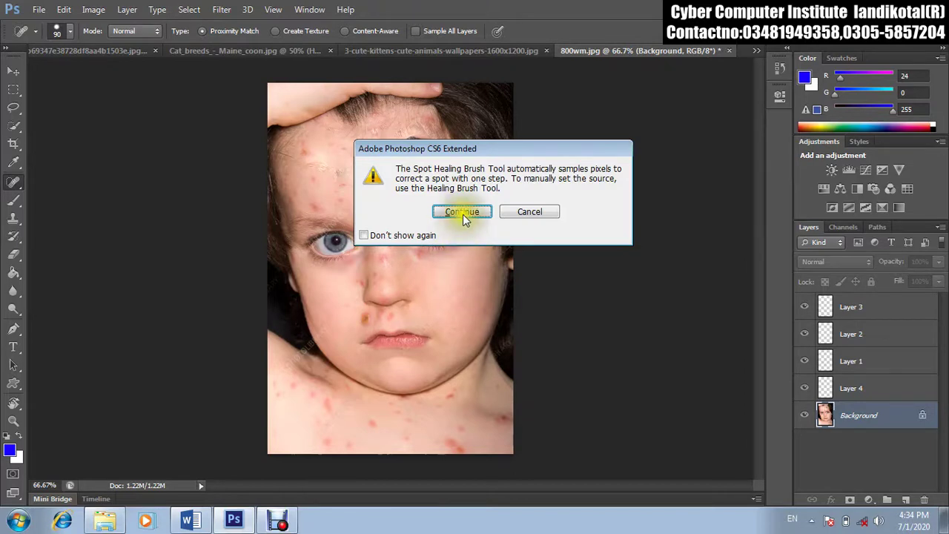
{"action": "left_click", "coordinate": [462, 212]}
{"action": "left_click", "coordinate": [442, 333]}
{"action": "left_click", "coordinate": [365, 316]}
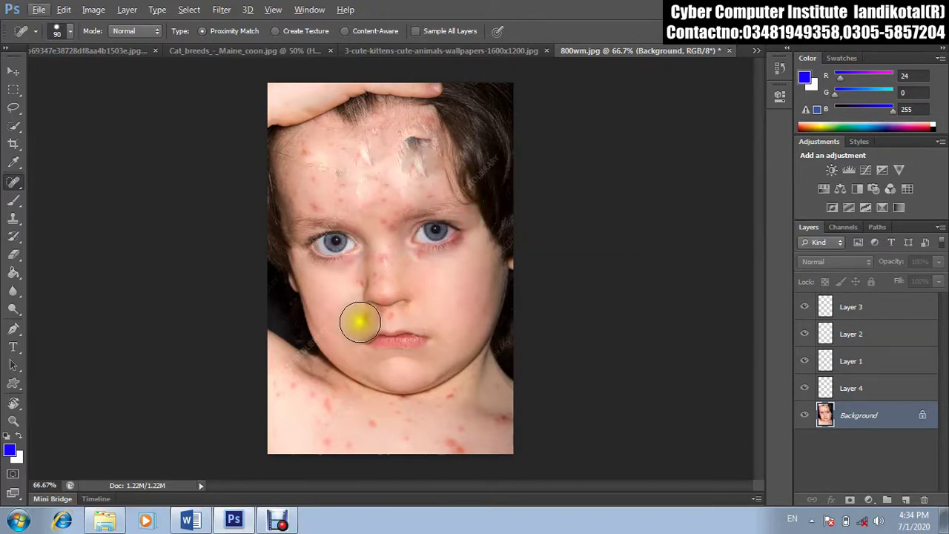
{"action": "left_click", "coordinate": [361, 319]}
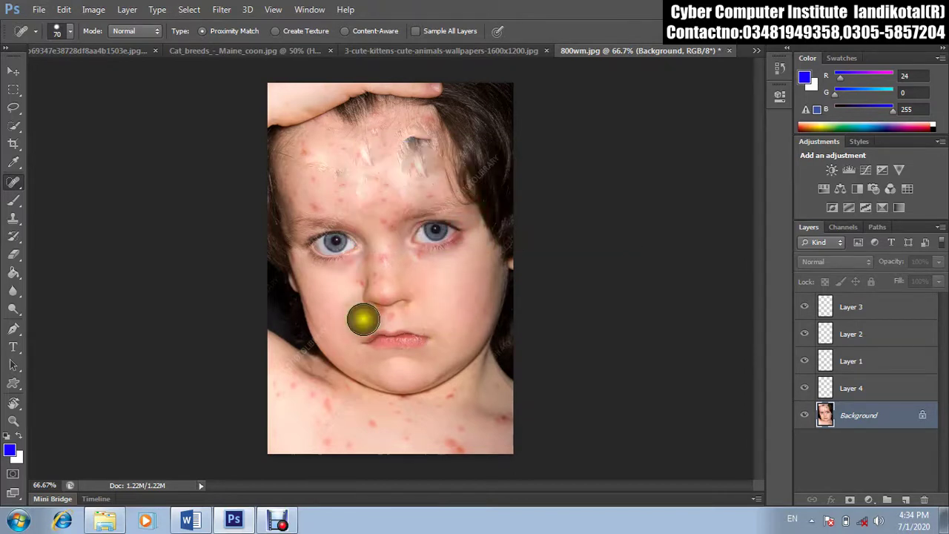
{"action": "left_click", "coordinate": [391, 319]}
{"action": "left_click", "coordinate": [331, 295]}
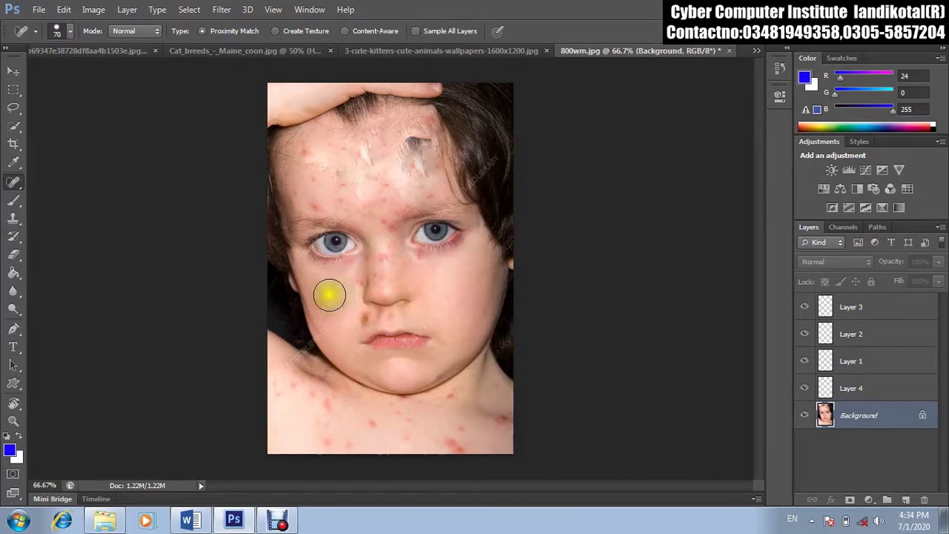
Step: Heal the spots above the mouth using the Healing Brush at size 40, sampling clean skin from the cheek
{"action": "right_click", "coordinate": [26, 190]}
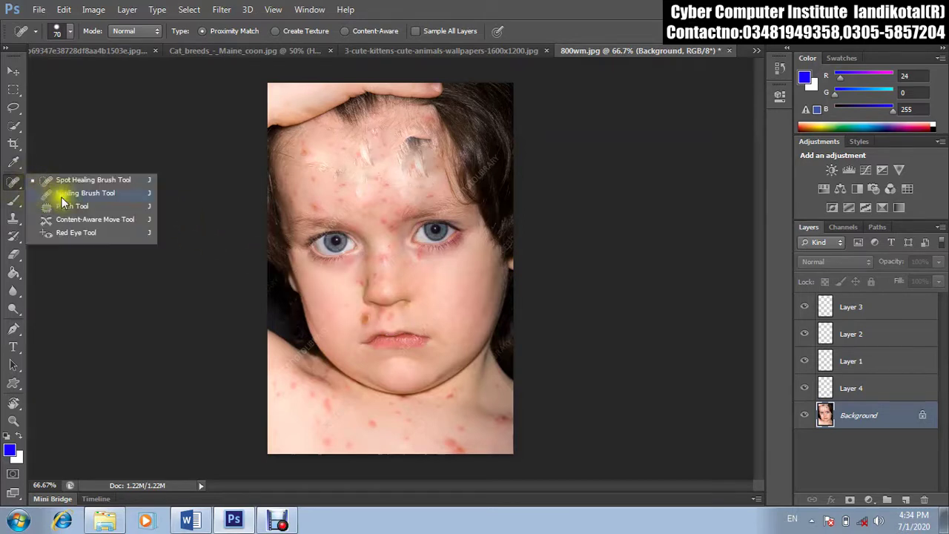
{"action": "left_click", "coordinate": [47, 194]}
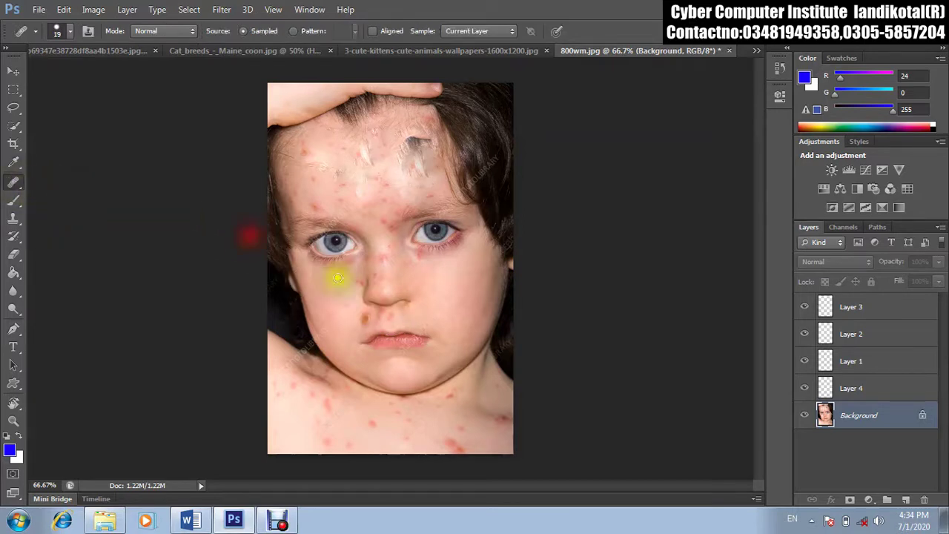
{"action": "left_click", "coordinate": [465, 307], "text": "alt"}
{"action": "key", "text": "bracketright"}
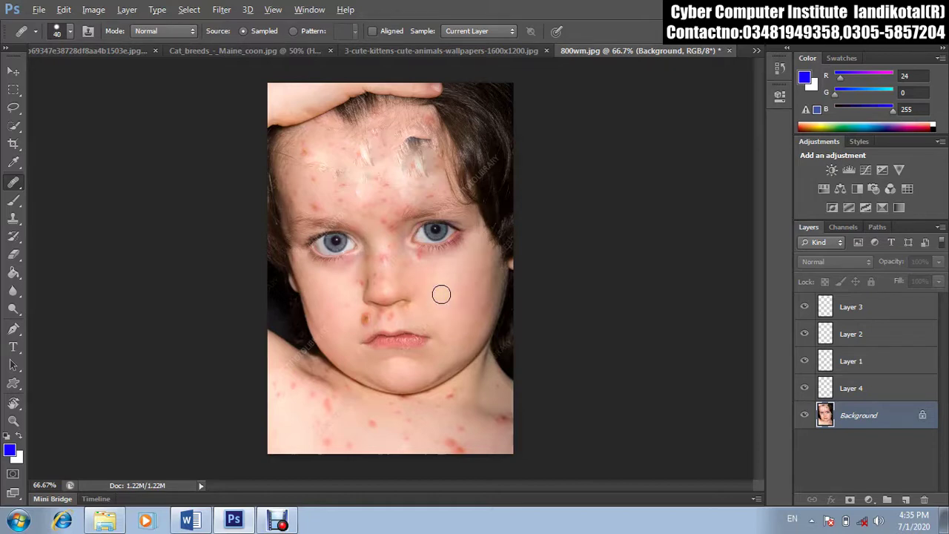
{"action": "left_click", "coordinate": [441, 294], "text": "alt"}
{"action": "left_click", "coordinate": [352, 319]}
{"action": "left_click", "coordinate": [381, 314]}
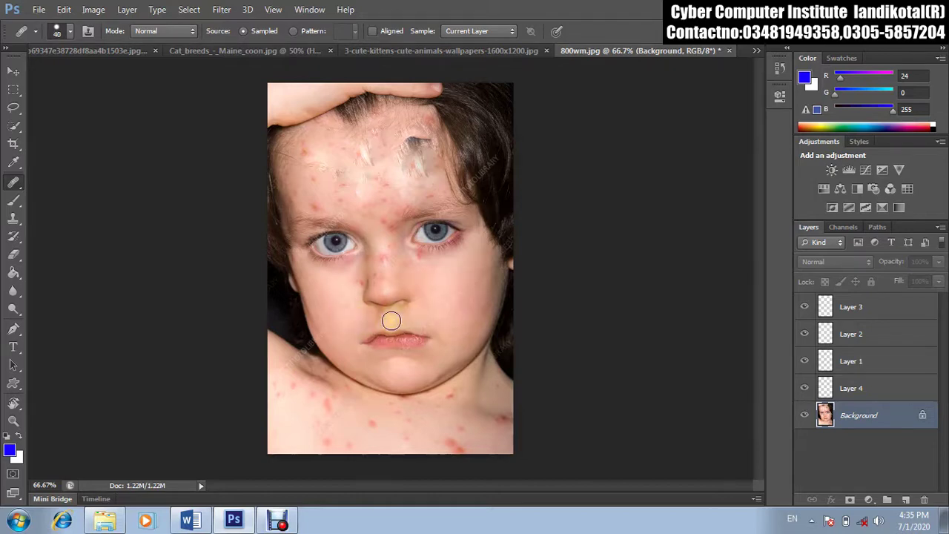
{"action": "left_click", "coordinate": [396, 317]}
Step: Sample the skin below the eye and heal the smeared patches on the forehead near the hairline
{"action": "left_click", "coordinate": [455, 275], "text": "alt"}
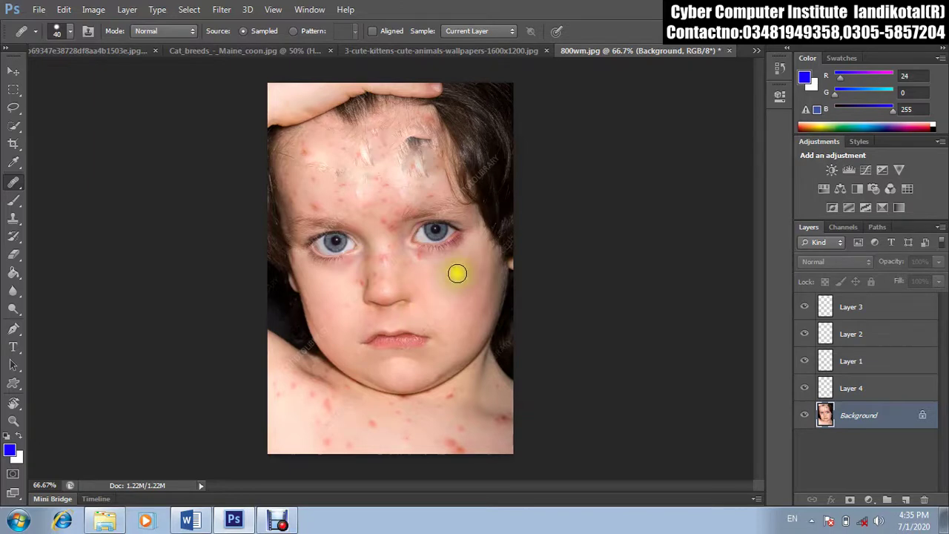
{"action": "left_click", "coordinate": [429, 167]}
{"action": "left_click", "coordinate": [419, 183]}
{"action": "left_click", "coordinate": [420, 185]}
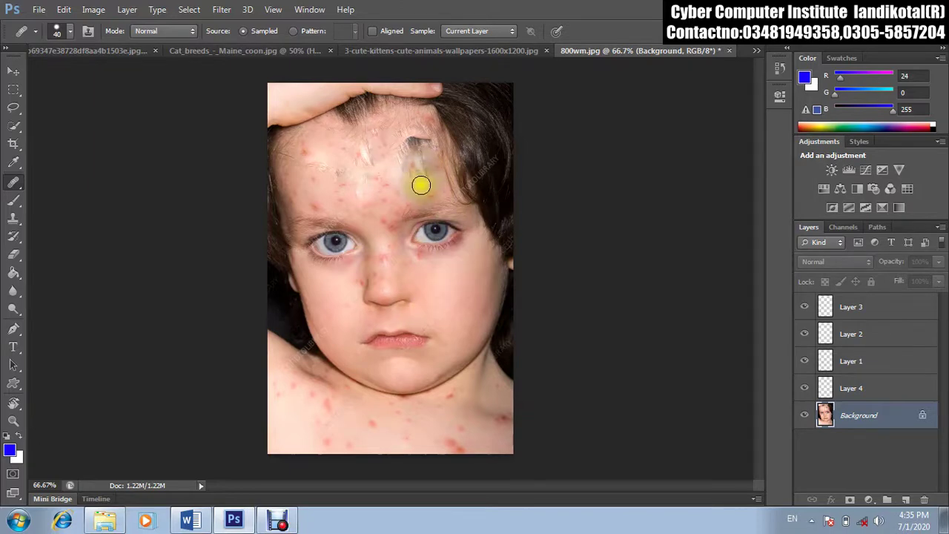
{"action": "left_click", "coordinate": [418, 159]}
{"action": "left_click", "coordinate": [413, 145]}
{"action": "mouse_move", "coordinate": [413, 144]}
{"action": "left_mouse_down"}
{"action": "mouse_move", "coordinate": [415, 161]}
{"action": "mouse_move", "coordinate": [364, 161]}
{"action": "mouse_move", "coordinate": [345, 175]}
{"action": "mouse_move", "coordinate": [360, 189]}
{"action": "mouse_move", "coordinate": [391, 190]}
{"action": "left_mouse_up"}
Step: Enlarge the Healing Brush to size 70, sample the cheek, and heal the rest of the forehead and between the eyebrows
{"action": "key", "text": "bracketright"}
{"action": "key", "text": "bracketright"}
{"action": "key", "text": "bracketright"}
{"action": "left_click_drag", "start_coordinate": [446, 289], "coordinate": [453, 294]}
{"action": "mouse_move", "coordinate": [393, 182]}
{"action": "left_mouse_down"}
{"action": "mouse_move", "coordinate": [365, 169]}
{"action": "mouse_move", "coordinate": [401, 158]}
{"action": "mouse_move", "coordinate": [413, 182]}
{"action": "mouse_move", "coordinate": [376, 193]}
{"action": "mouse_move", "coordinate": [356, 180]}
{"action": "mouse_move", "coordinate": [361, 166]}
{"action": "mouse_move", "coordinate": [322, 156]}
{"action": "mouse_move", "coordinate": [328, 190]}
{"action": "mouse_move", "coordinate": [309, 152]}
{"action": "mouse_move", "coordinate": [298, 198]}
{"action": "mouse_move", "coordinate": [350, 207]}
{"action": "left_mouse_up"}
{"action": "left_click", "coordinate": [401, 159]}
{"action": "left_click", "coordinate": [320, 168]}
{"action": "left_click", "coordinate": [381, 216]}
{"action": "left_click", "coordinate": [383, 216]}
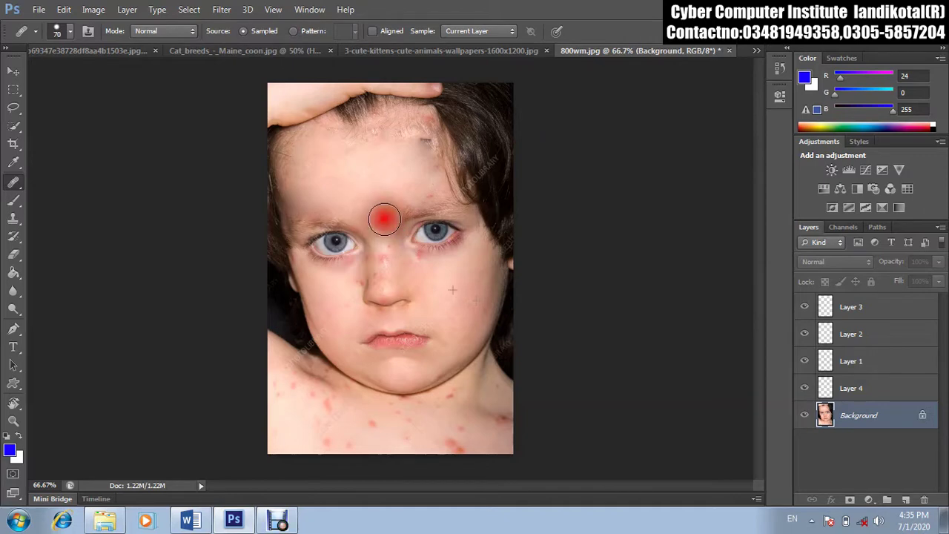
Step: Heal the spots on the bridge of the nose and the chest, and the dark mark at the forehead's hairline
{"action": "left_click", "coordinate": [383, 257]}
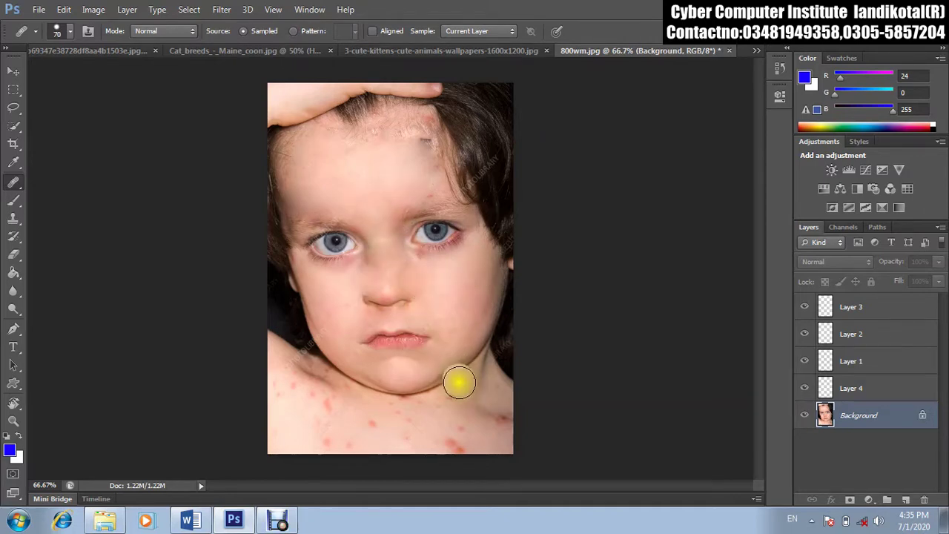
{"action": "mouse_move", "coordinate": [433, 438]}
{"action": "left_mouse_down"}
{"action": "mouse_move", "coordinate": [323, 432]}
{"action": "mouse_move", "coordinate": [324, 412]}
{"action": "mouse_move", "coordinate": [304, 391]}
{"action": "mouse_move", "coordinate": [328, 414]}
{"action": "mouse_move", "coordinate": [423, 428]}
{"action": "mouse_move", "coordinate": [493, 418]}
{"action": "left_mouse_up"}
{"action": "left_click_drag", "start_coordinate": [489, 165], "coordinate": [424, 146]}
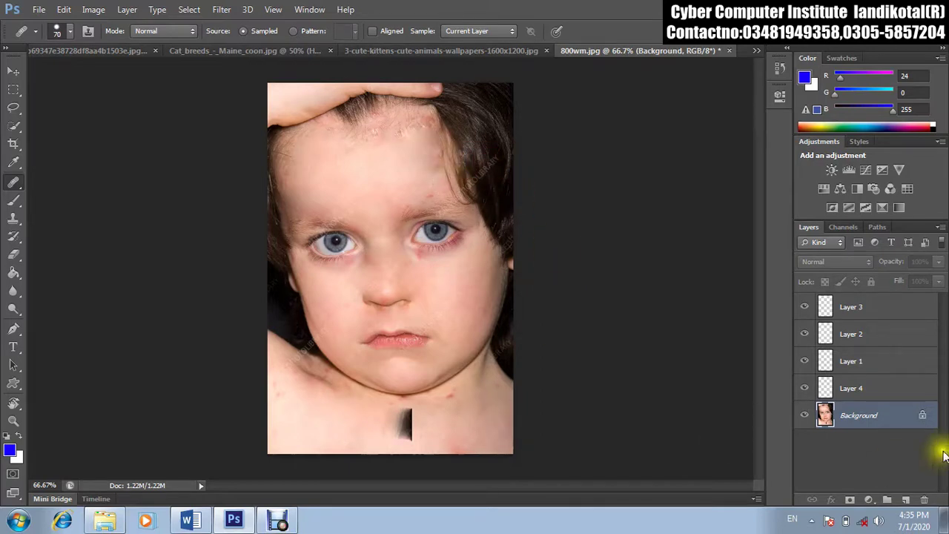
Step: Try healing the area around the eye on Layer 4, and select Layer 3 as the working layer
{"action": "left_click", "coordinate": [907, 386]}
{"action": "mouse_move", "coordinate": [445, 195]}
{"action": "left_mouse_down"}
{"action": "mouse_move", "coordinate": [443, 233]}
{"action": "mouse_move", "coordinate": [443, 225]}
{"action": "left_mouse_up"}
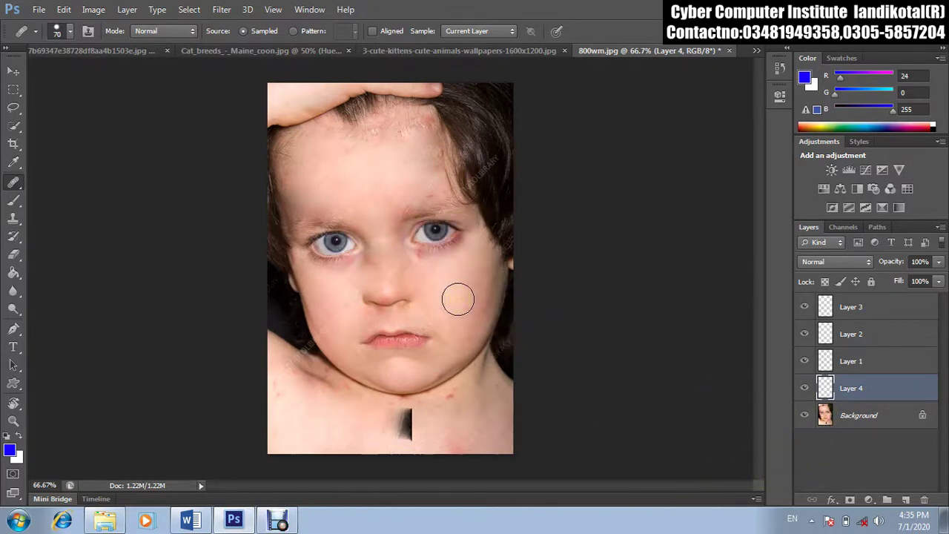
{"action": "left_click_drag", "start_coordinate": [838, 389], "coordinate": [851, 315]}
{"action": "left_click", "coordinate": [851, 309]}
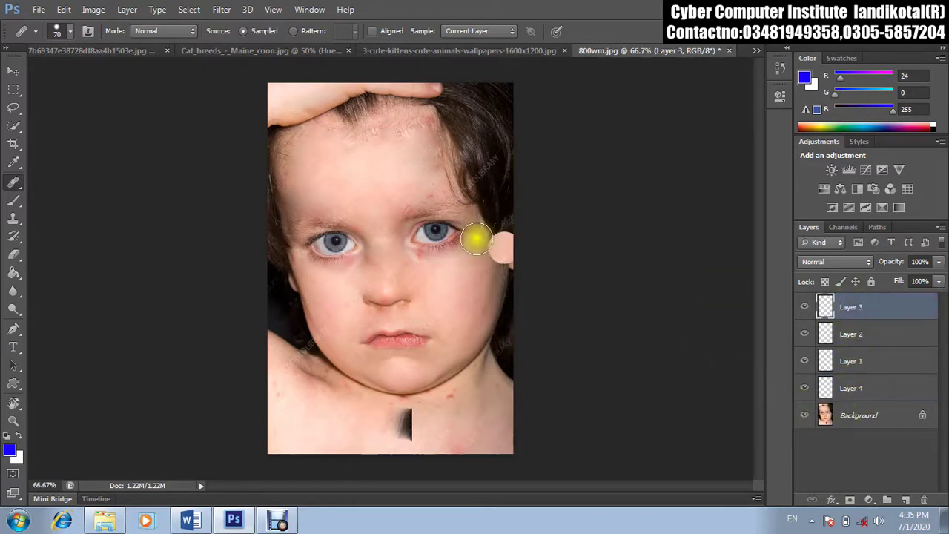
Step: Zoom the portrait in to 100% around the child's face
{"action": "key", "text": "z"}
{"action": "left_click", "coordinate": [485, 290]}
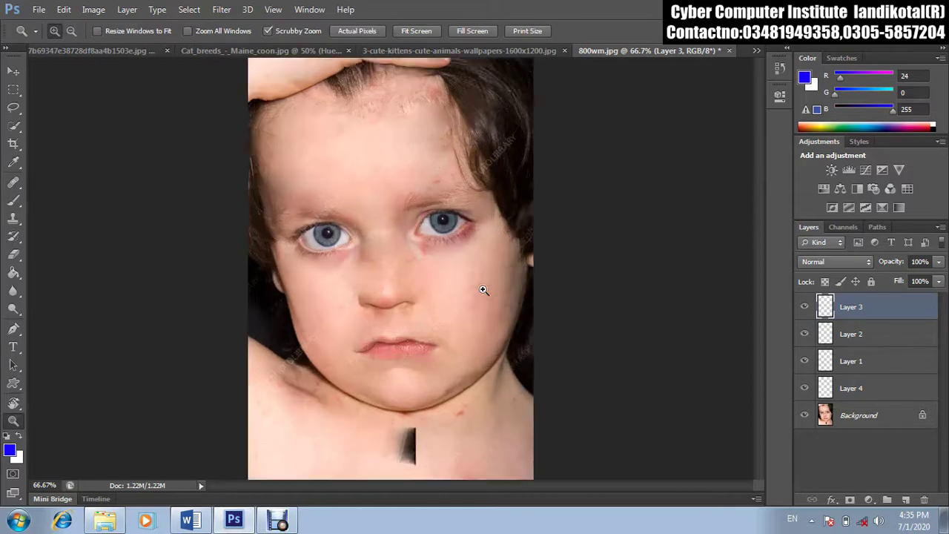
{"action": "left_click", "coordinate": [13, 221]}
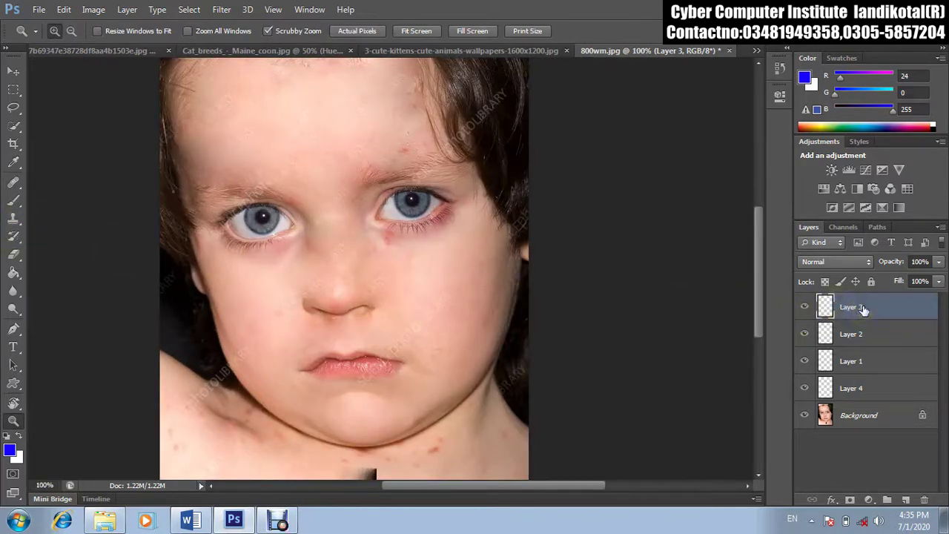
Step: Choose the Brush tool and set the foreground colour to bright green (R 53, G 243, B 83)
{"action": "left_click", "coordinate": [14, 235]}
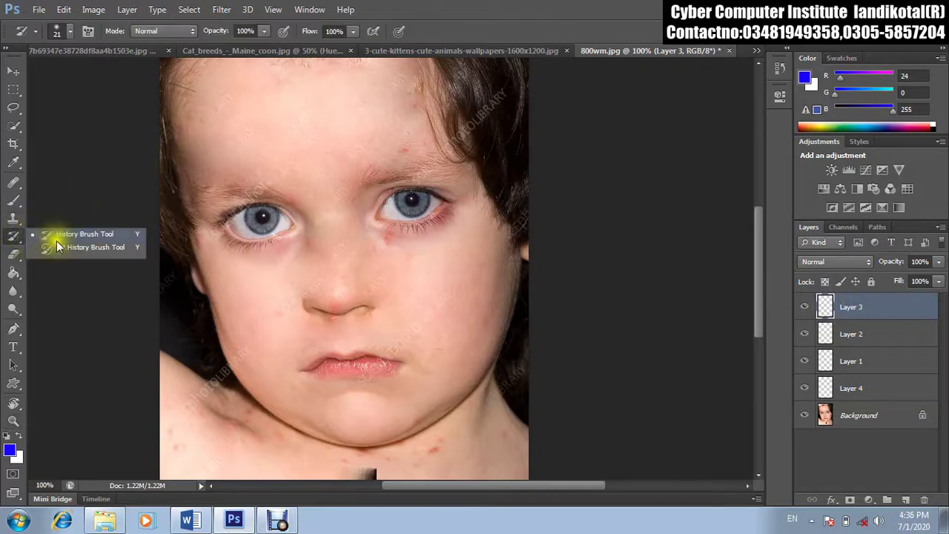
{"action": "left_click", "coordinate": [13, 200]}
{"action": "left_click", "coordinate": [45, 190]}
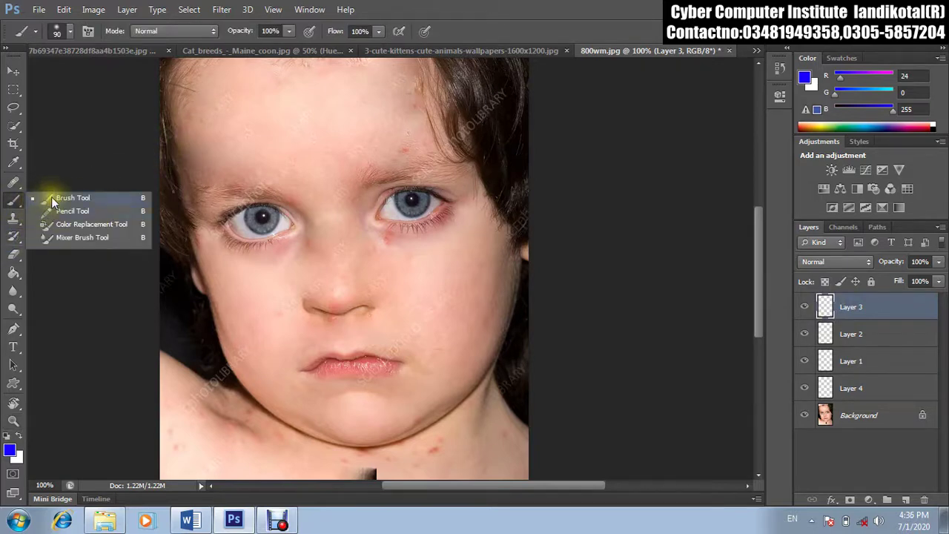
{"action": "key", "text": "bracketleft"}
{"action": "key", "text": "bracketleft"}
{"action": "left_click", "coordinate": [93, 317]}
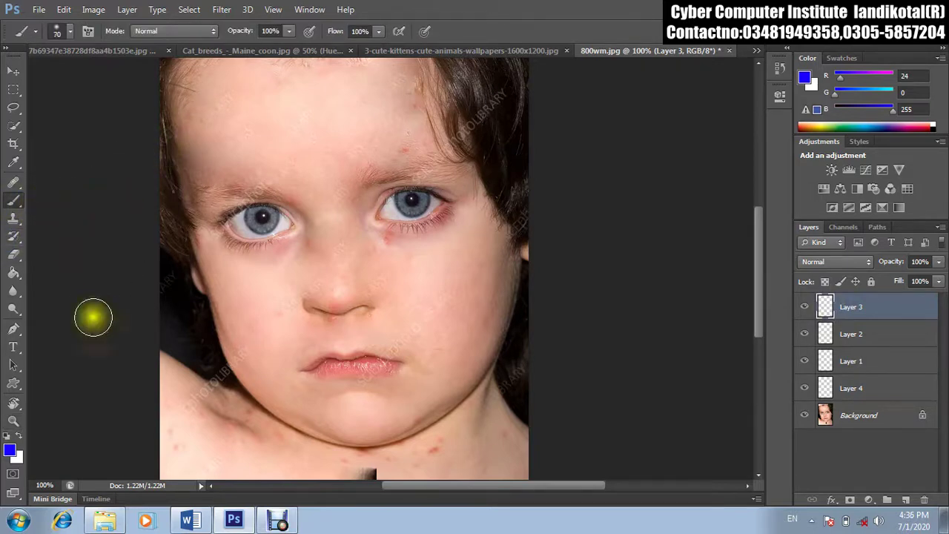
{"action": "left_click", "coordinate": [846, 125]}
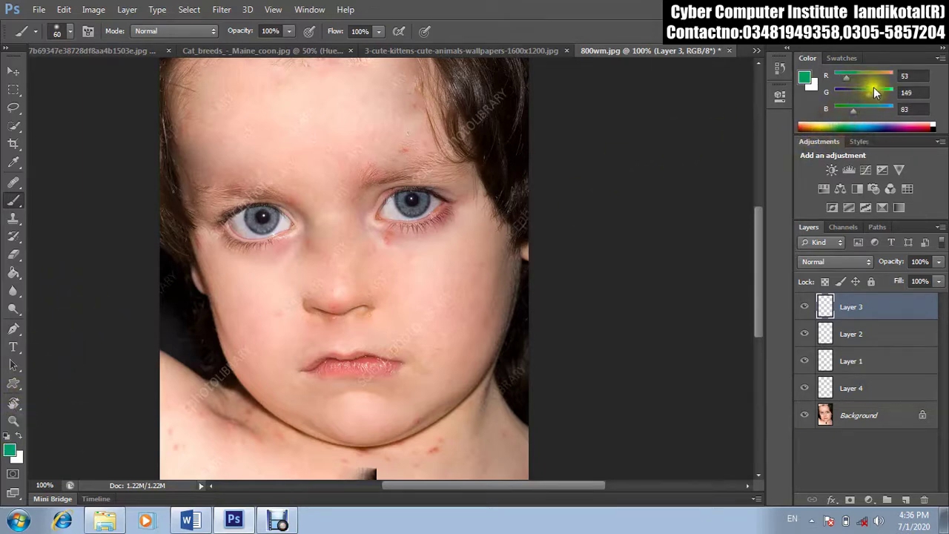
{"action": "left_click_drag", "start_coordinate": [887, 92], "coordinate": [890, 93]}
Step: Paint both irises green on Layer 3 with a soft 45 px brush and set the layer's blend mode to Overlay
{"action": "mouse_move", "coordinate": [413, 201]}
{"action": "left_mouse_down"}
{"action": "mouse_move", "coordinate": [425, 199]}
{"action": "mouse_move", "coordinate": [411, 201]}
{"action": "left_mouse_up"}
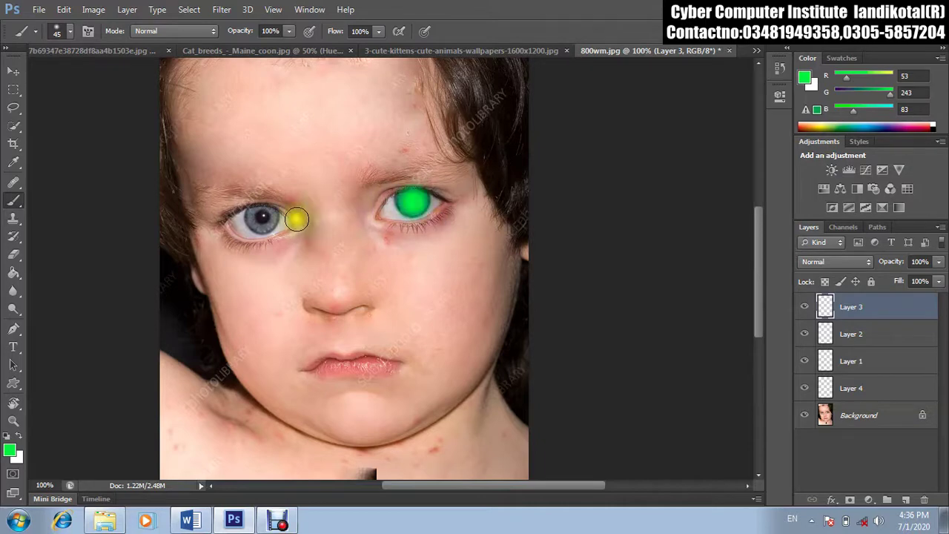
{"action": "left_click_drag", "start_coordinate": [262, 218], "coordinate": [260, 216]}
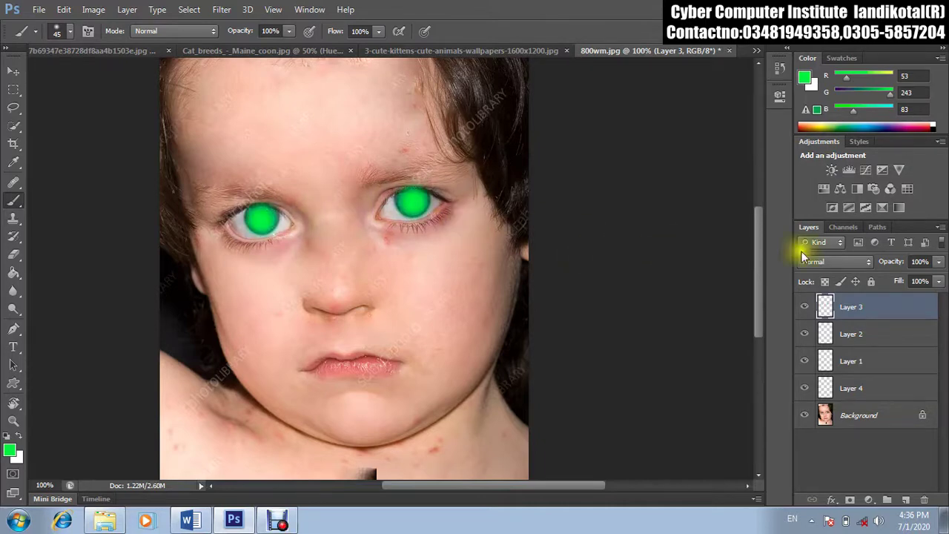
{"action": "left_click", "coordinate": [833, 262]}
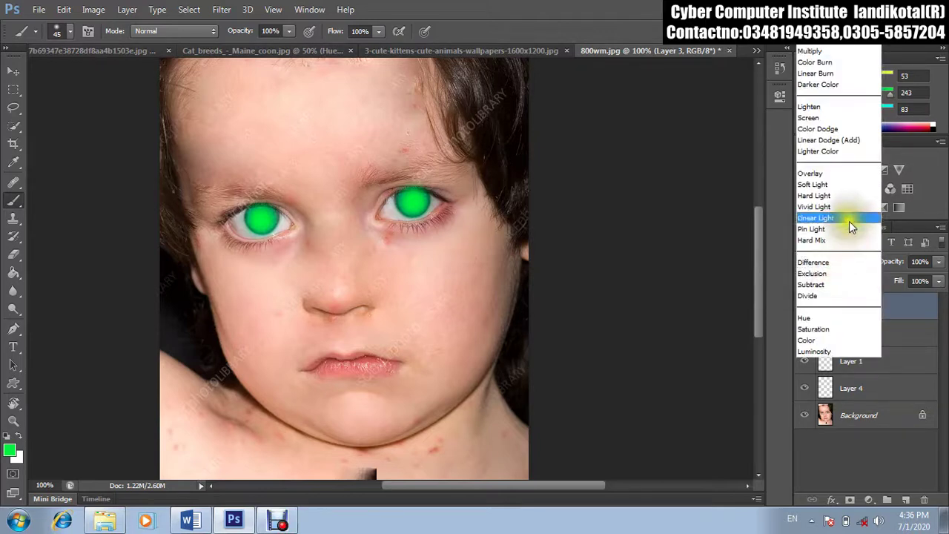
{"action": "left_click", "coordinate": [826, 175]}
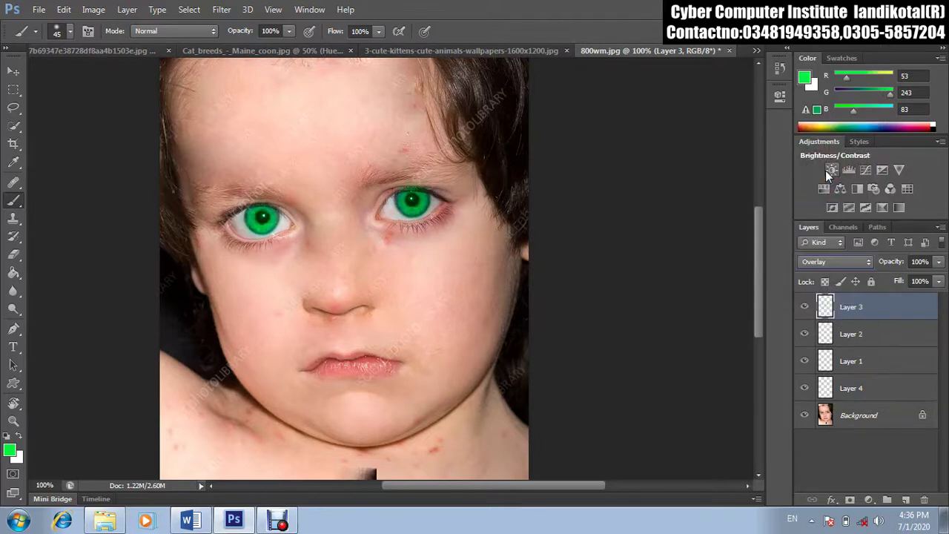
Step: Fit the whole portrait on screen to examine the recoloured eyes
{"action": "right_click", "coordinate": [471, 290]}
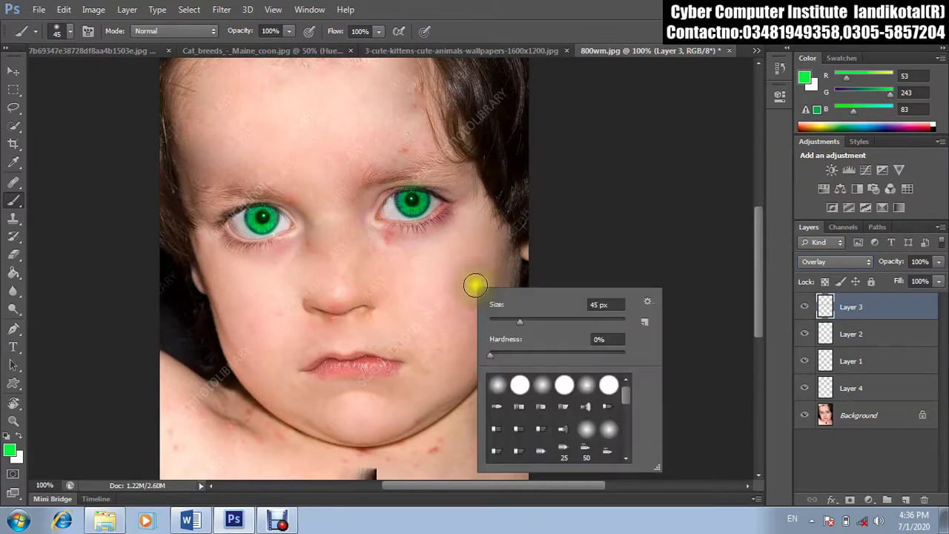
{"action": "left_click", "coordinate": [19, 72]}
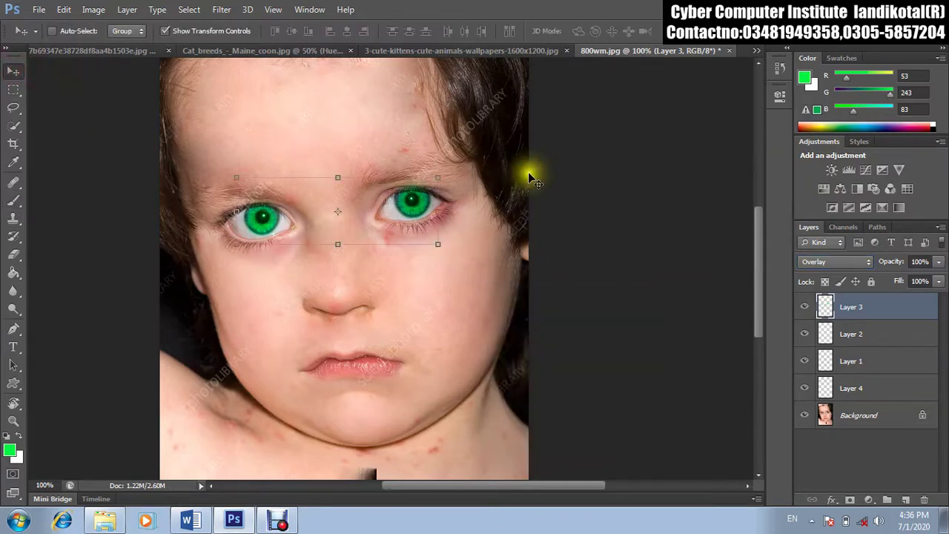
{"action": "key", "text": "z"}
{"action": "right_click", "coordinate": [579, 190]}
{"action": "left_click", "coordinate": [557, 178]}
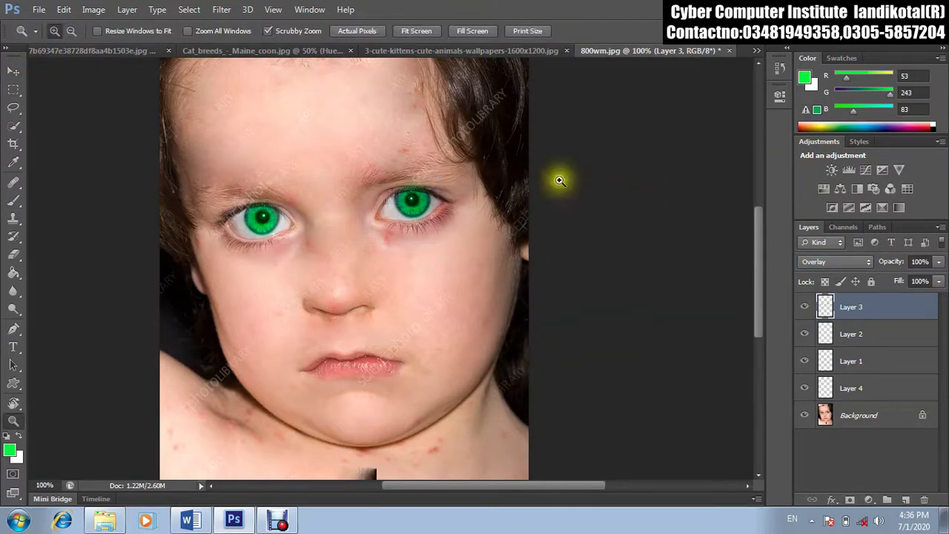
{"action": "right_click", "coordinate": [426, 329]}
{"action": "left_click", "coordinate": [447, 338]}
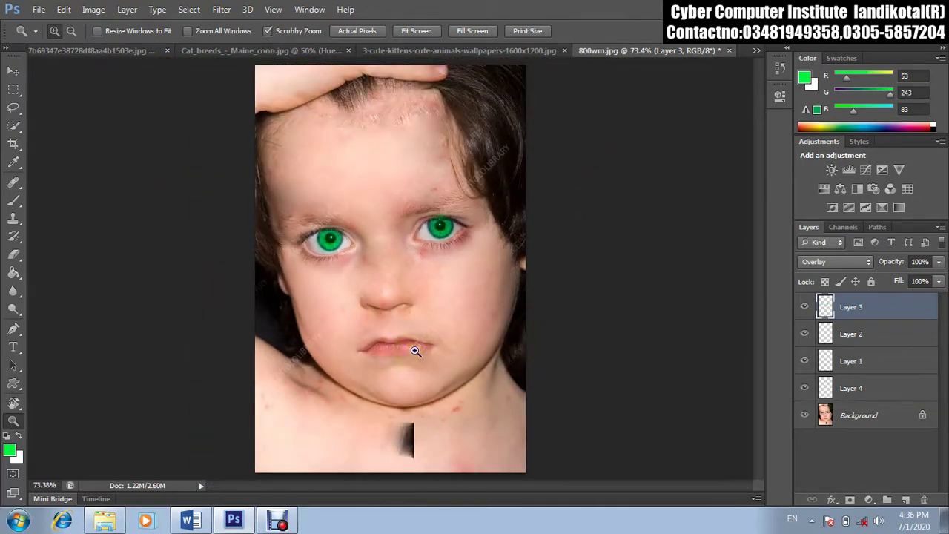
Step: Make Layer 2 the working layer, ready the Brush tool over the lips, and set the foreground colour to red (#f80c17)
{"action": "left_click", "coordinate": [863, 336]}
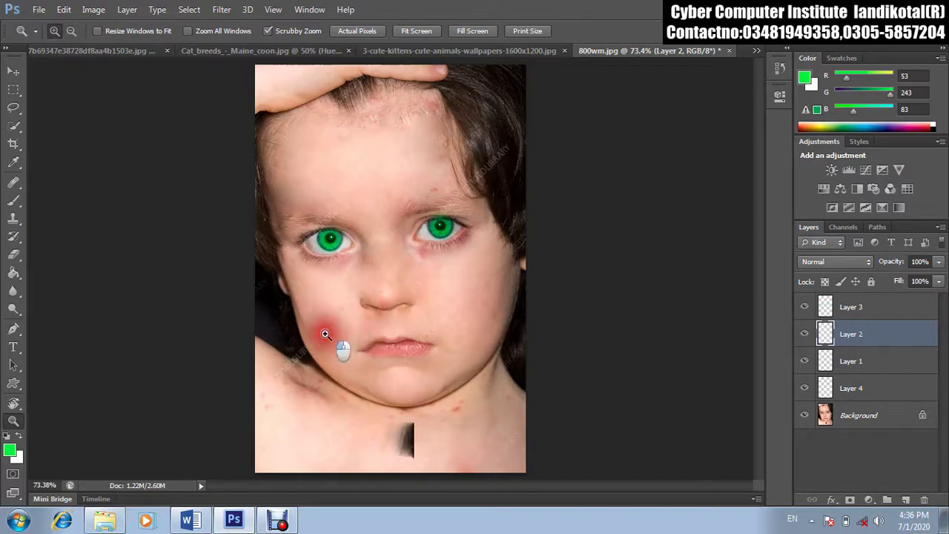
{"action": "left_click", "coordinate": [395, 346]}
{"action": "left_click", "coordinate": [431, 355]}
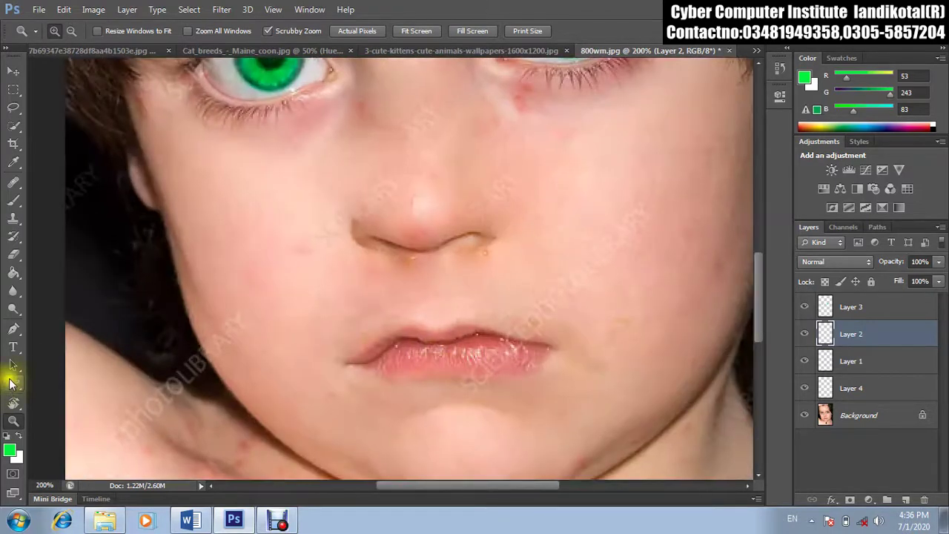
{"action": "left_click", "coordinate": [14, 200]}
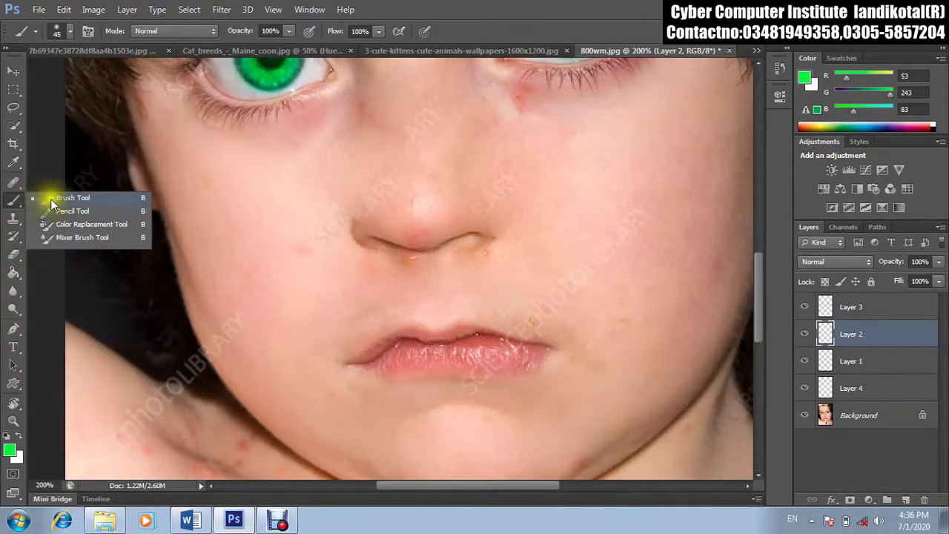
{"action": "left_click", "coordinate": [52, 203]}
{"action": "left_click", "coordinate": [417, 357]}
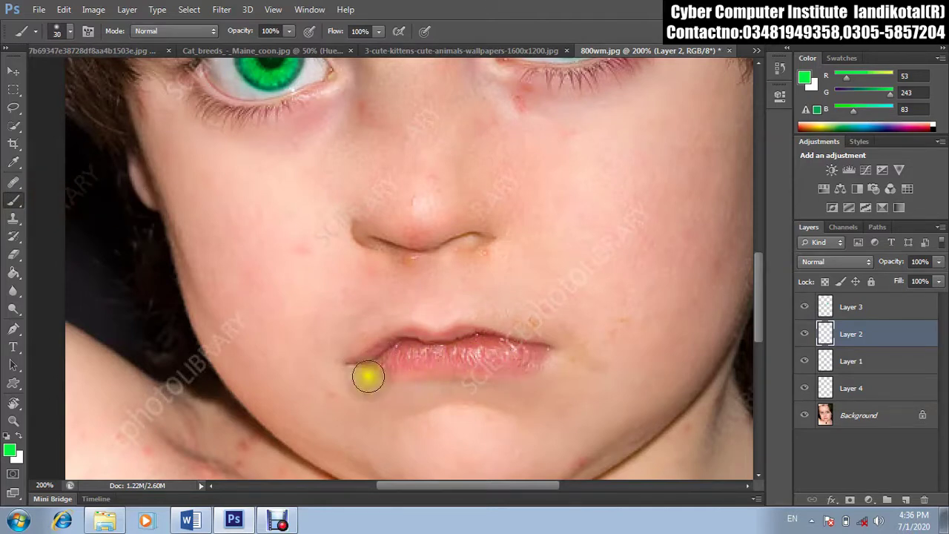
{"action": "left_click", "coordinate": [9, 452]}
{"action": "left_click", "coordinate": [480, 138]}
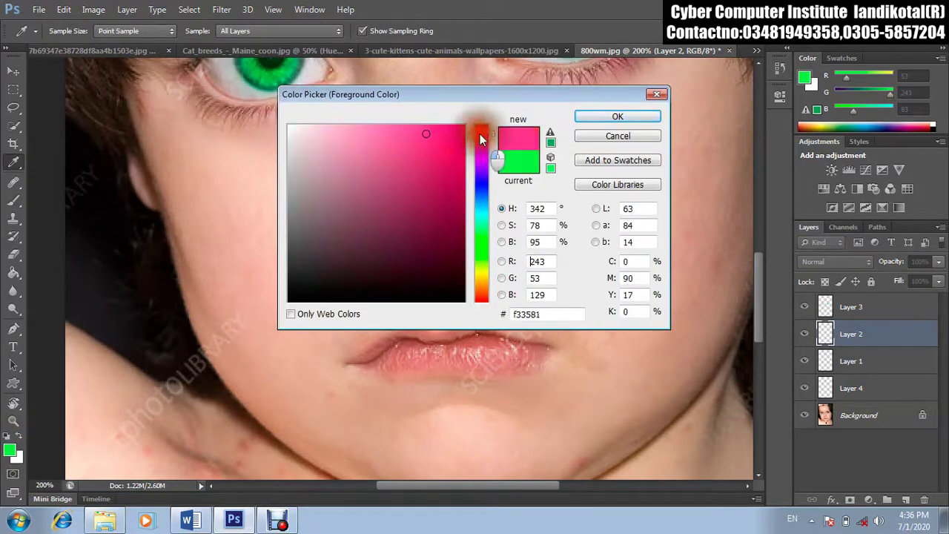
{"action": "left_click_drag", "start_coordinate": [462, 146], "coordinate": [465, 126]}
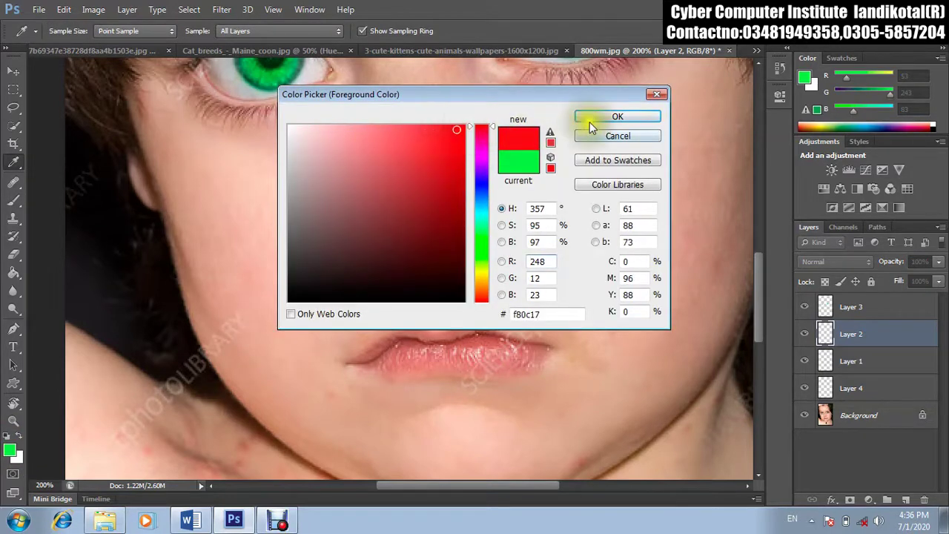
{"action": "left_click", "coordinate": [590, 118]}
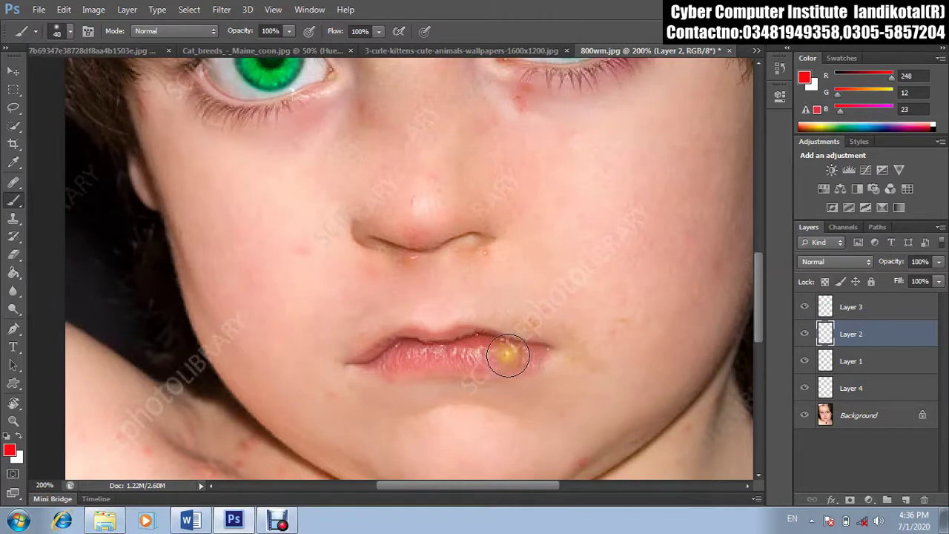
Step: Paint the lips red from corner to corner on Layer 2 with a 35 px soft round brush at 0% hardness
{"action": "left_click_drag", "start_coordinate": [507, 356], "coordinate": [390, 363]}
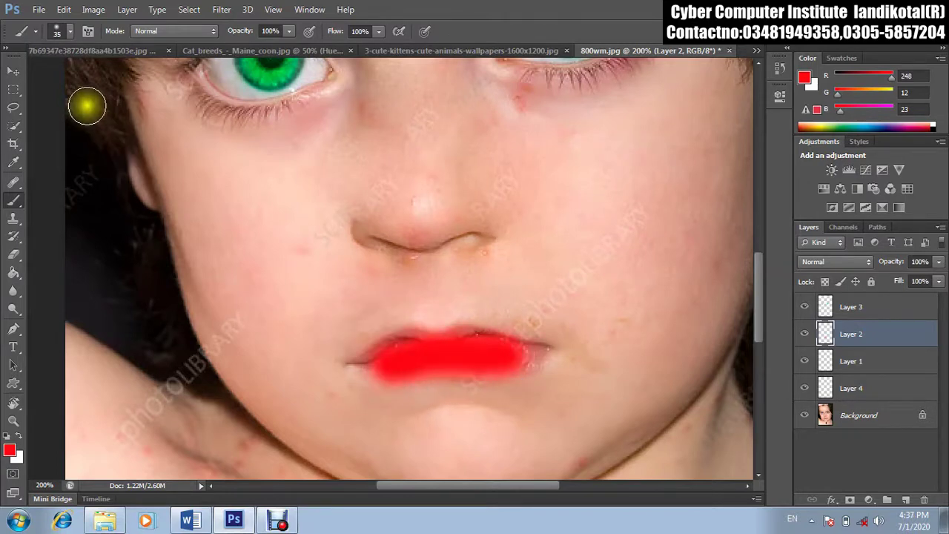
{"action": "left_click", "coordinate": [71, 37]}
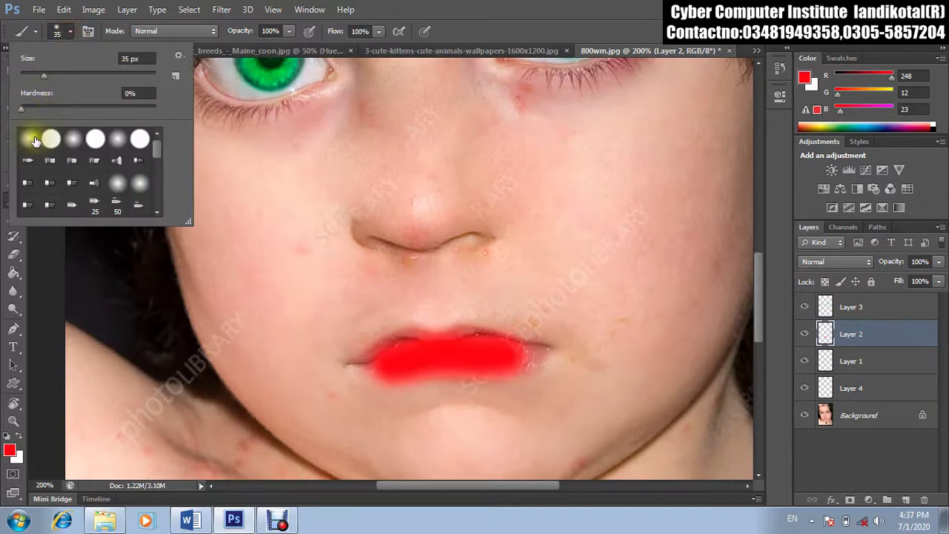
{"action": "left_click", "coordinate": [404, 352]}
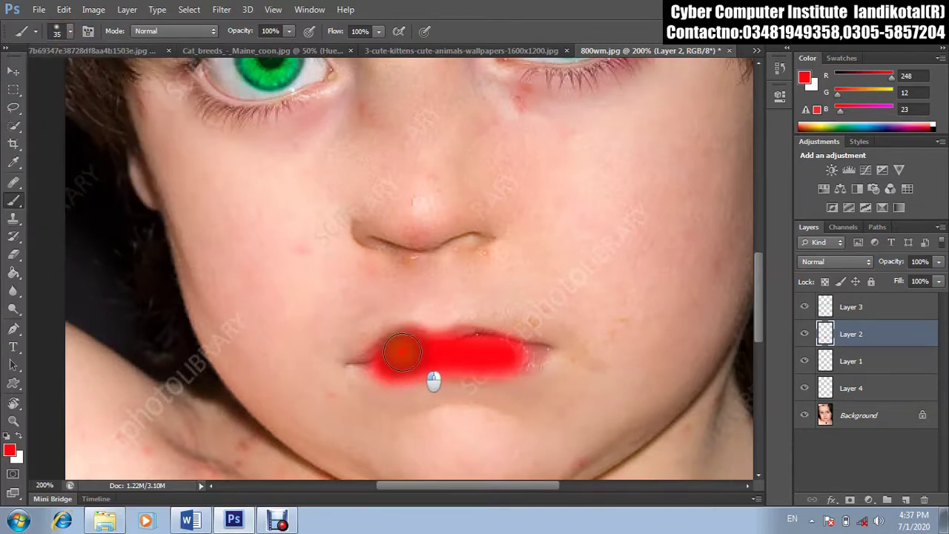
{"action": "mouse_move", "coordinate": [377, 357]}
{"action": "left_mouse_down"}
{"action": "mouse_move", "coordinate": [453, 345]}
{"action": "mouse_move", "coordinate": [522, 355]}
{"action": "mouse_move", "coordinate": [367, 365]}
{"action": "mouse_move", "coordinate": [484, 375]}
{"action": "mouse_move", "coordinate": [535, 354]}
{"action": "left_mouse_up"}
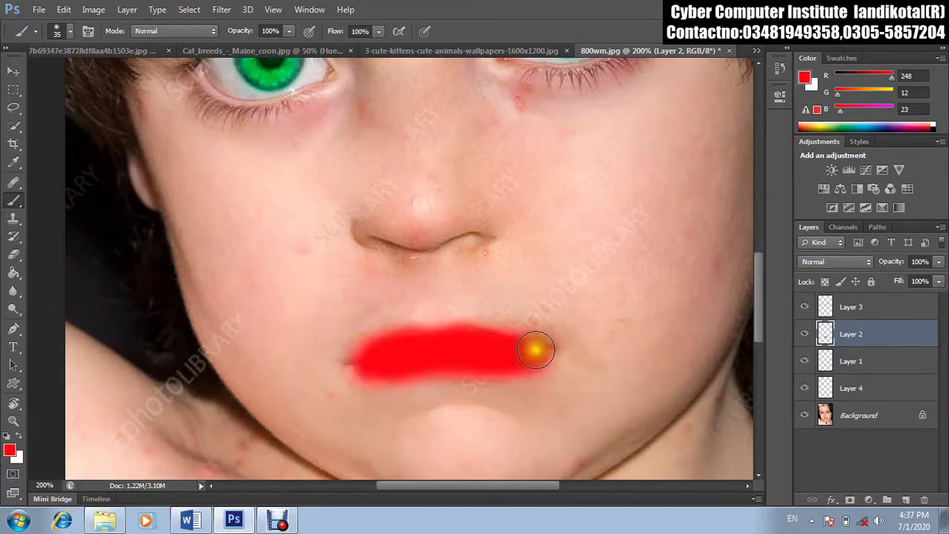
Step: Try the Overlay blend mode on Layer 2 for the painted lips
{"action": "left_click", "coordinate": [820, 260]}
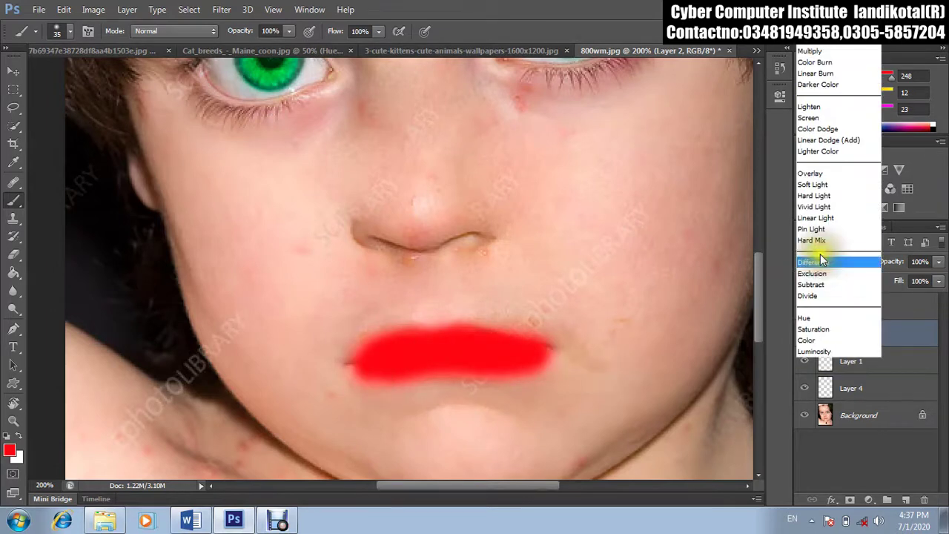
{"action": "left_click", "coordinate": [811, 173]}
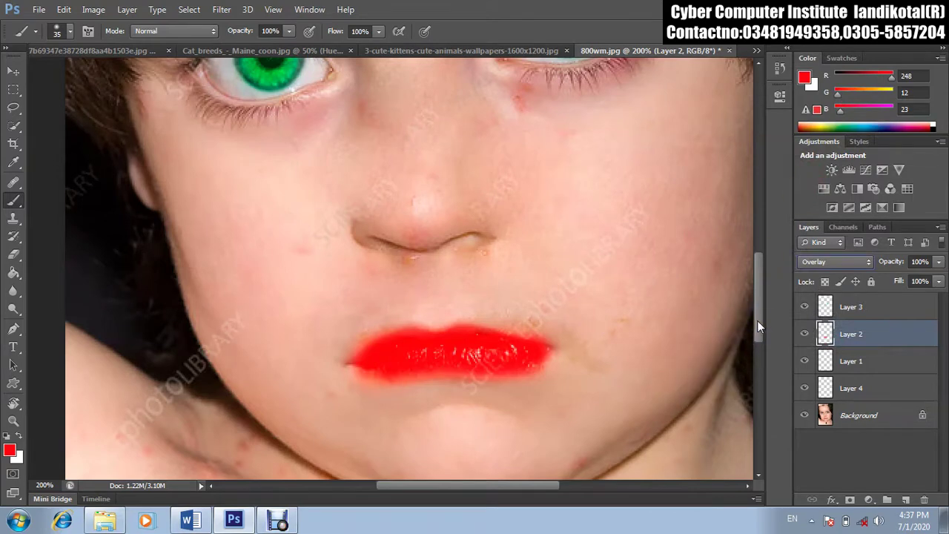
{"action": "scroll", "coordinate": [757, 320], "scroll_direction": "down", "scroll_amount": 3}
{"action": "scroll", "coordinate": [755, 342], "scroll_direction": "up", "scroll_amount": 3}
{"action": "scroll", "coordinate": [752, 323], "scroll_direction": "up", "scroll_amount": 1}
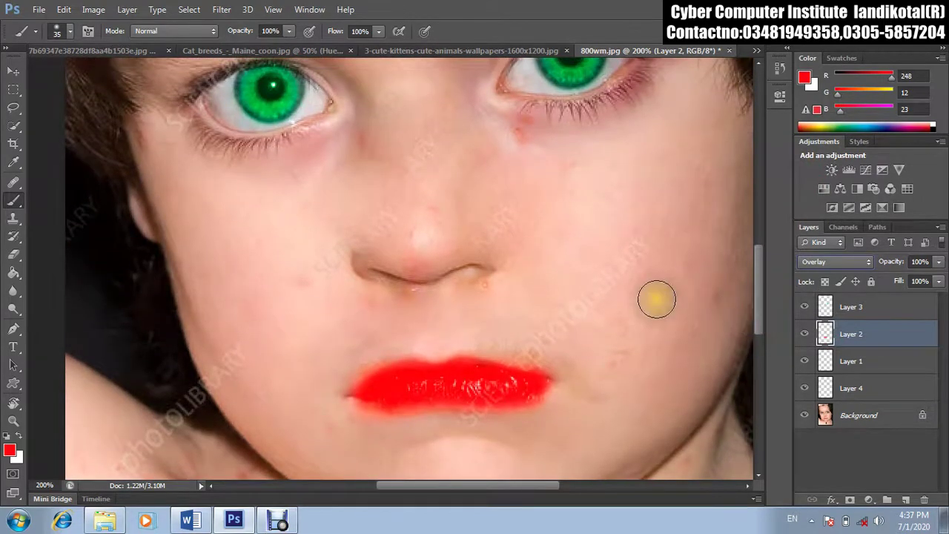
Step: Fit the whole portrait on screen to examine the red lips together with the green eyes
{"action": "right_click", "coordinate": [598, 268]}
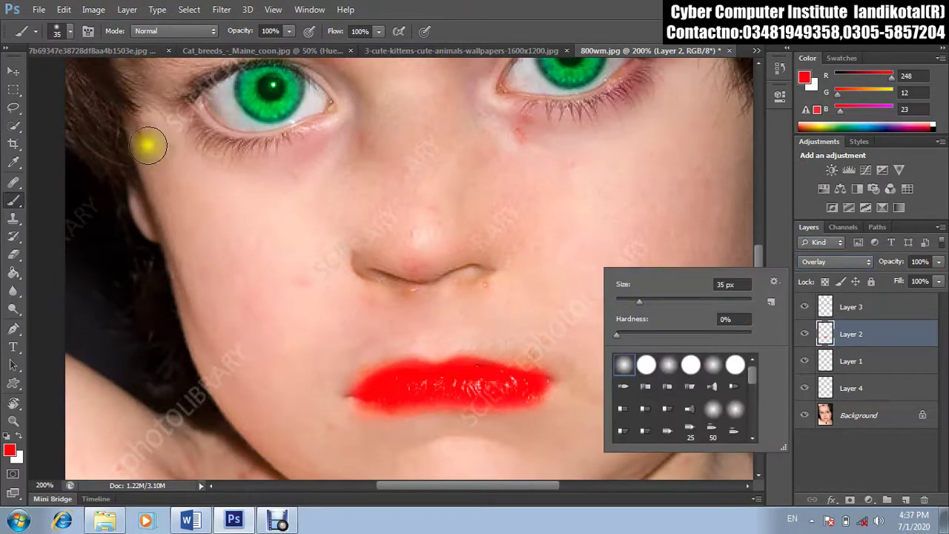
{"action": "left_click", "coordinate": [79, 318]}
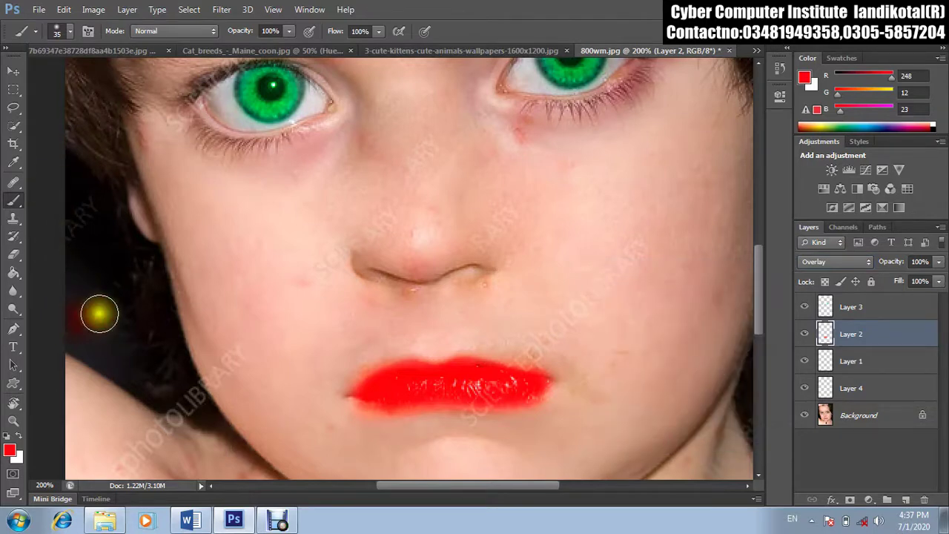
{"action": "left_click", "coordinate": [14, 70]}
{"action": "key", "text": "z"}
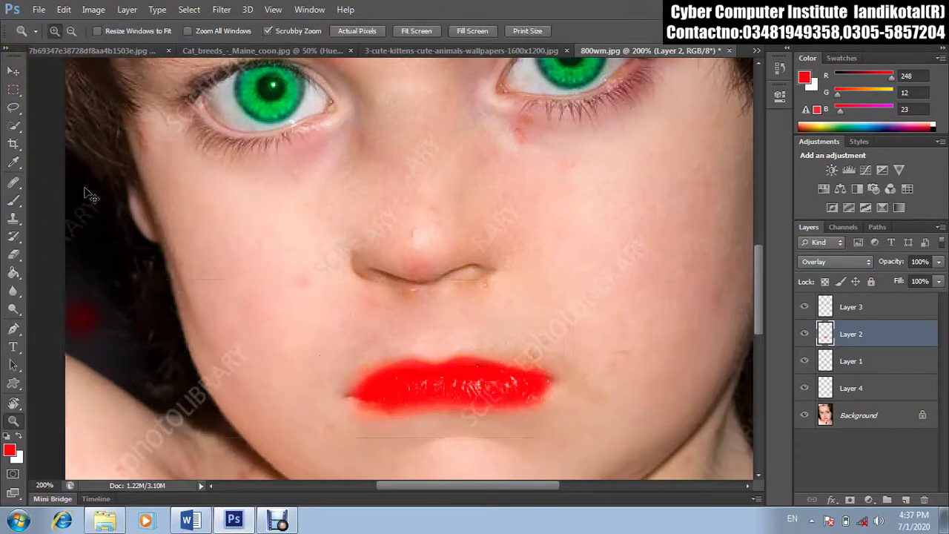
{"action": "right_click", "coordinate": [87, 190]}
{"action": "left_click", "coordinate": [134, 198]}
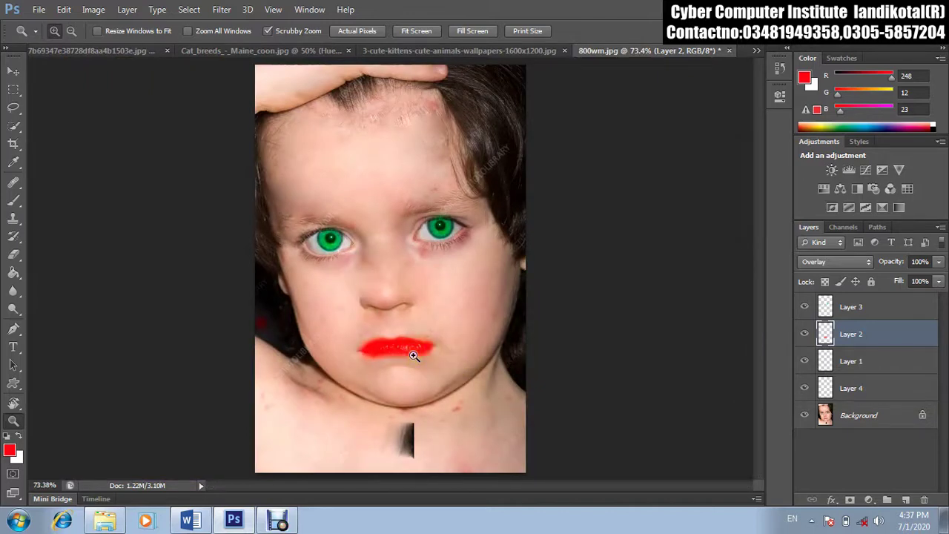
Step: Set Layer 2's blend mode to Multiply and lower its opacity to 58% to soften the lip colour
{"action": "left_click", "coordinate": [13, 71]}
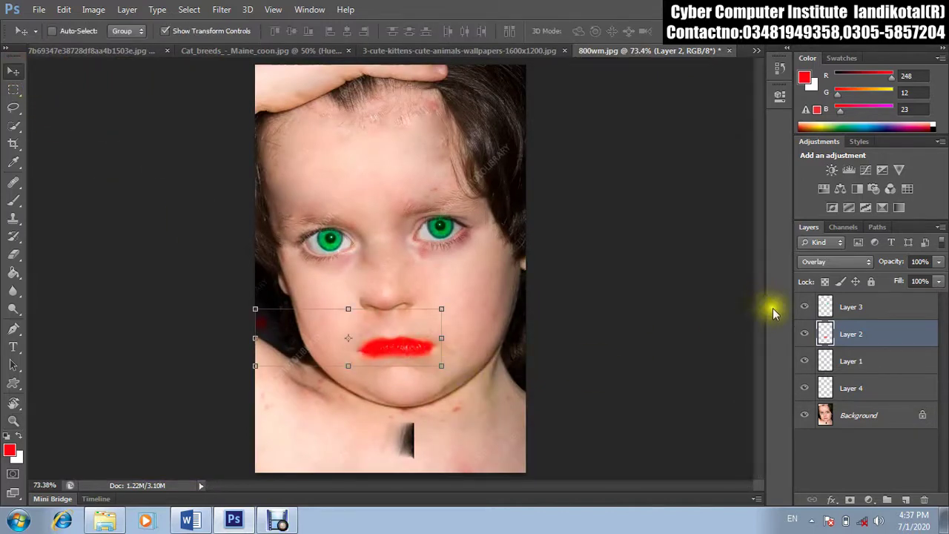
{"action": "left_click", "coordinate": [834, 260]}
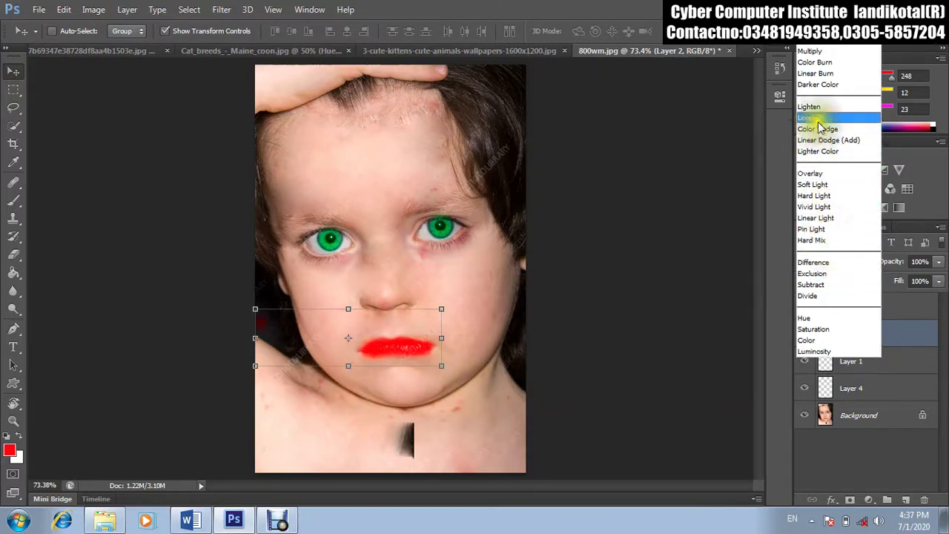
{"action": "left_click", "coordinate": [811, 52]}
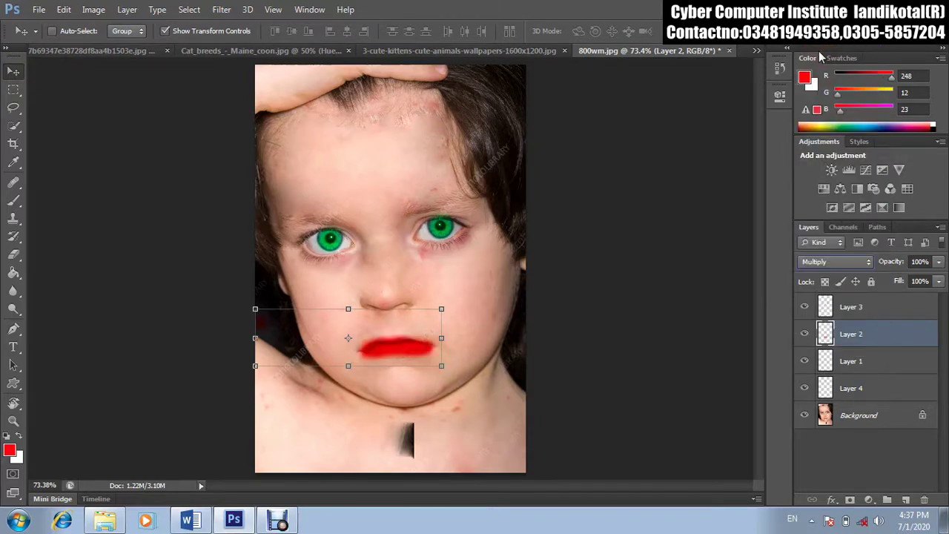
{"action": "left_click", "coordinate": [597, 323]}
{"action": "left_click", "coordinate": [938, 262]}
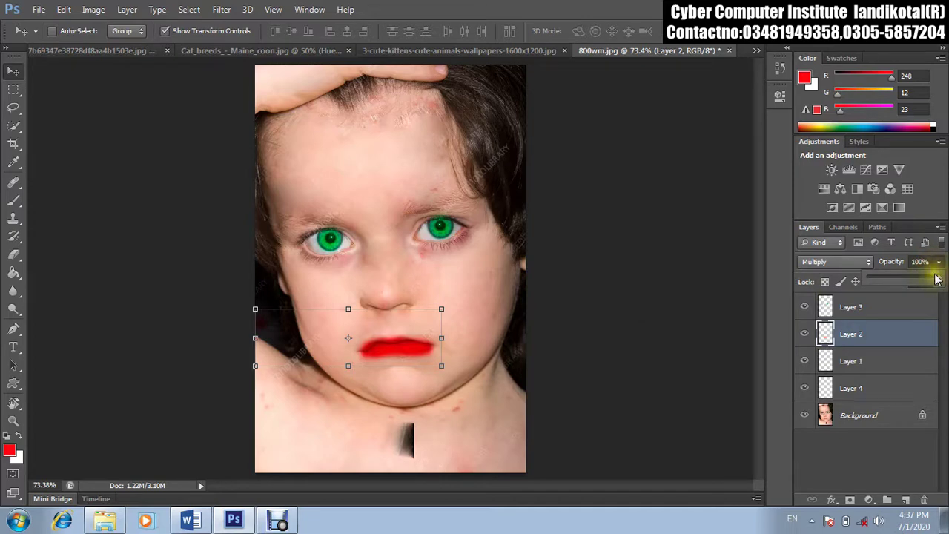
{"action": "left_click_drag", "start_coordinate": [922, 280], "coordinate": [908, 279]}
{"action": "left_click", "coordinate": [671, 282]}
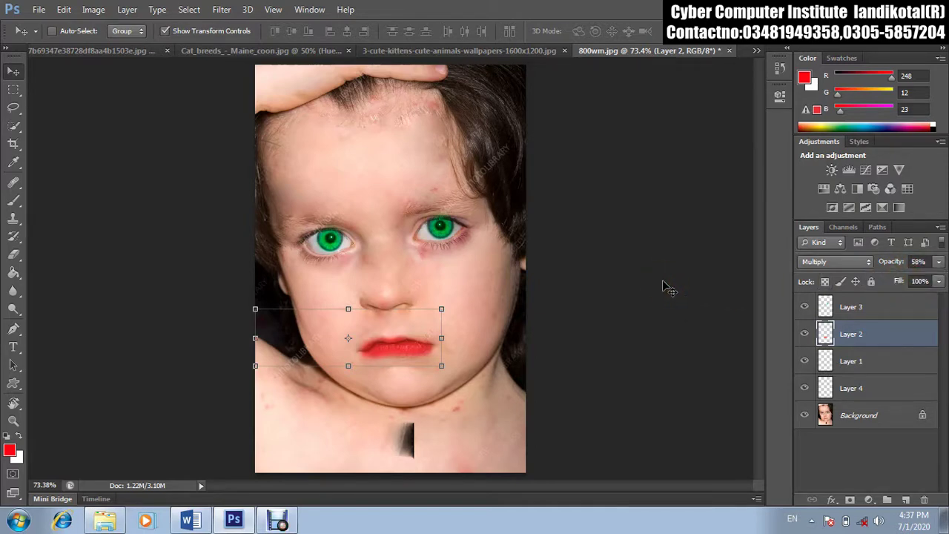
Step: Make Layer 1 active and set the foreground colour to bright magenta, RGB 248, 7, 205
{"action": "left_click", "coordinate": [845, 362]}
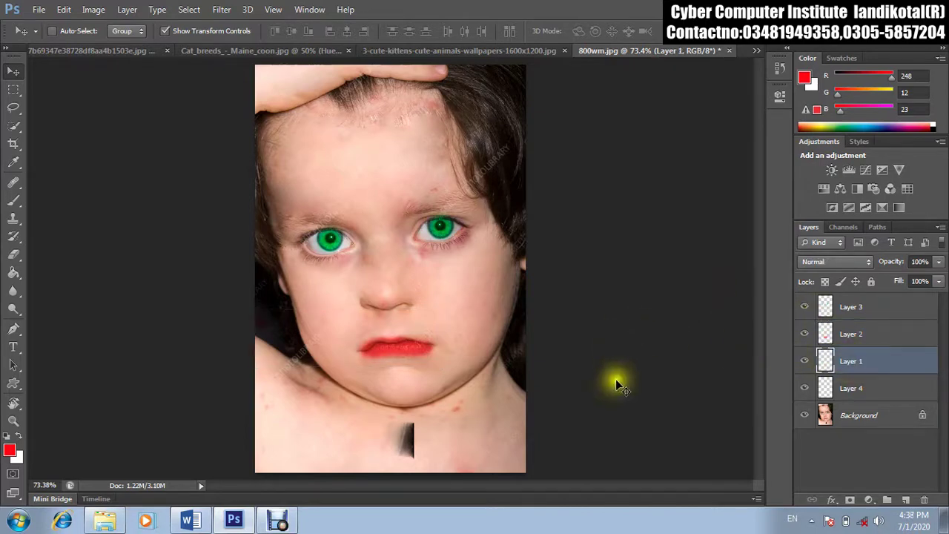
{"action": "key", "text": "z"}
{"action": "left_click", "coordinate": [411, 320]}
{"action": "left_click", "coordinate": [411, 320]}
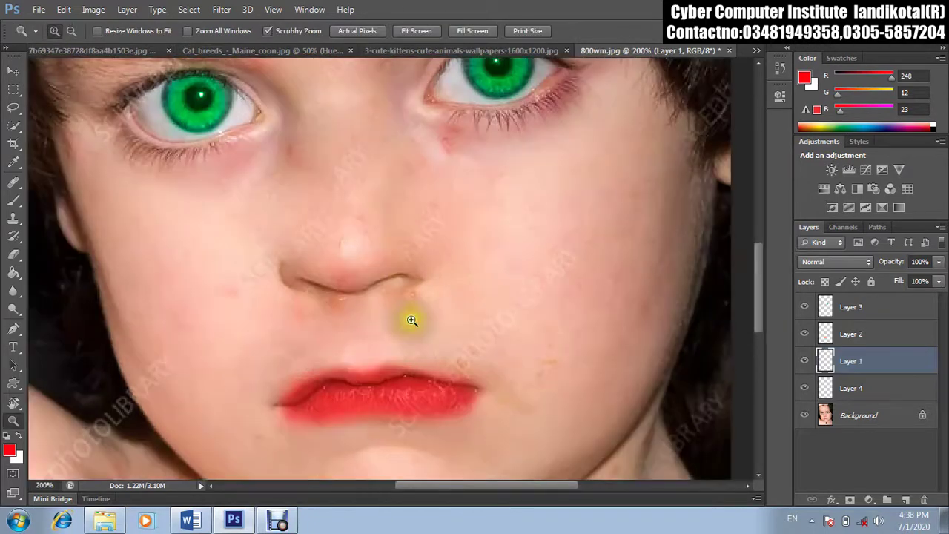
{"action": "left_click_drag", "start_coordinate": [493, 488], "coordinate": [501, 487]}
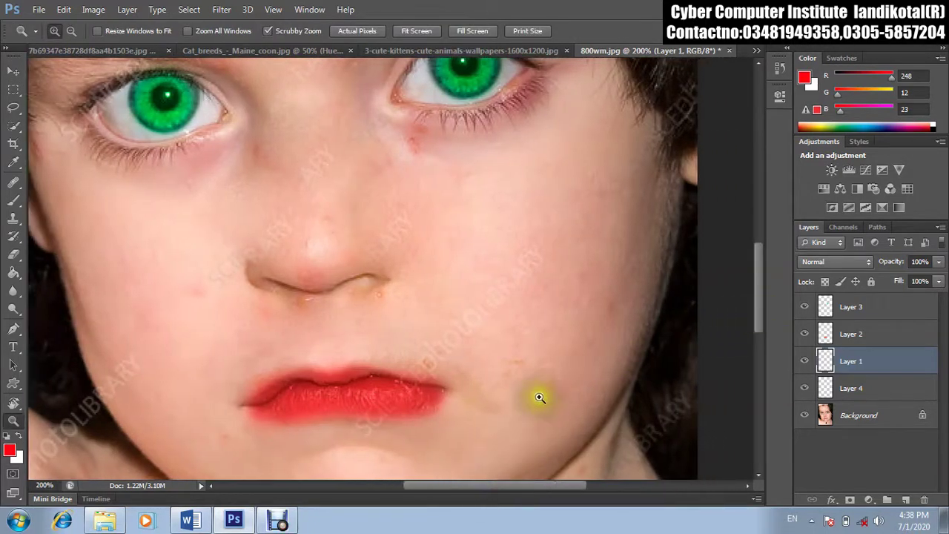
{"action": "right_click", "coordinate": [513, 323]}
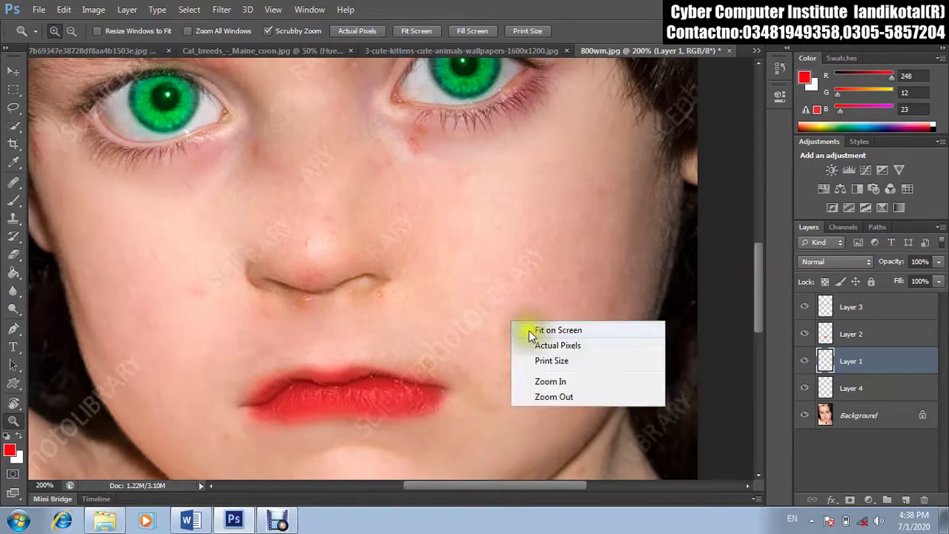
{"action": "left_click", "coordinate": [546, 383]}
{"action": "right_click", "coordinate": [535, 304]}
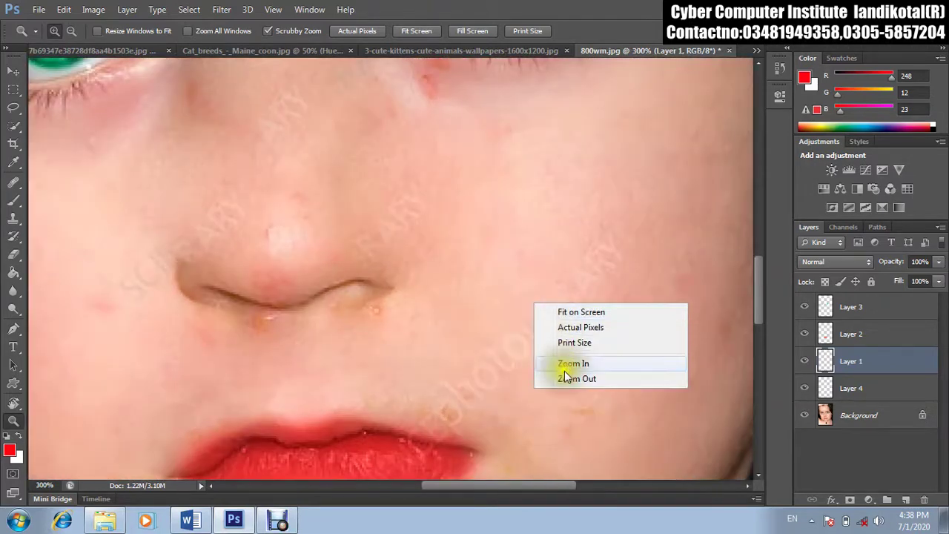
{"action": "left_click", "coordinate": [564, 377]}
{"action": "right_click", "coordinate": [558, 300]}
{"action": "left_click", "coordinate": [575, 373]}
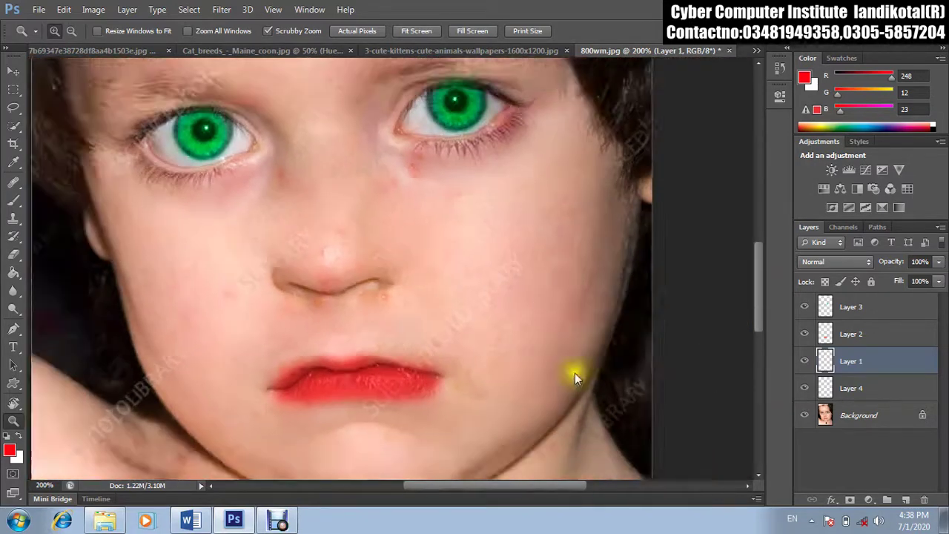
{"action": "left_click", "coordinate": [10, 449]}
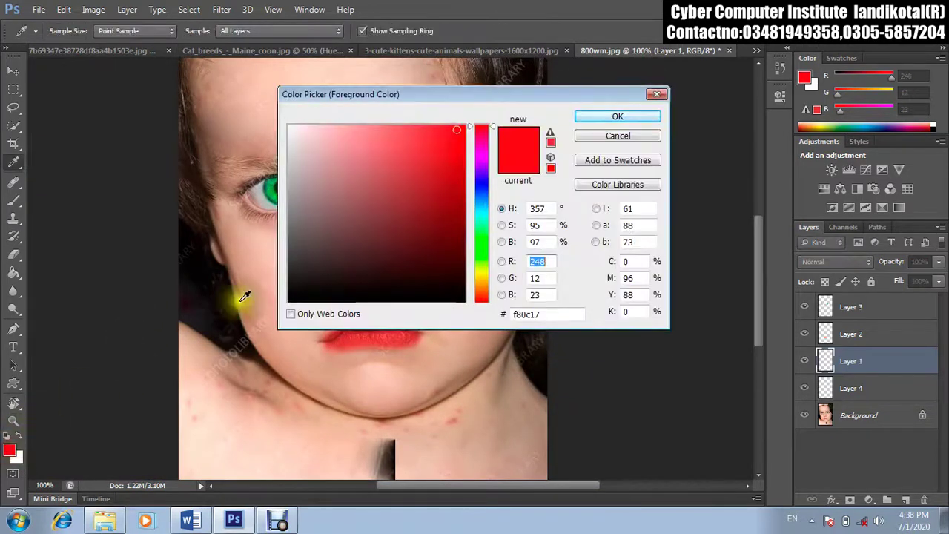
{"action": "left_click_drag", "start_coordinate": [485, 149], "coordinate": [472, 146]}
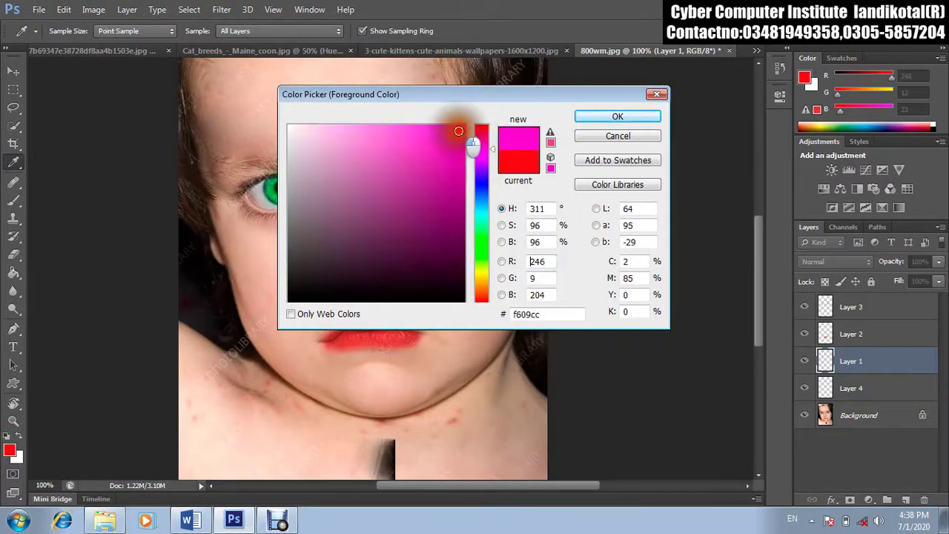
{"action": "left_click", "coordinate": [591, 117]}
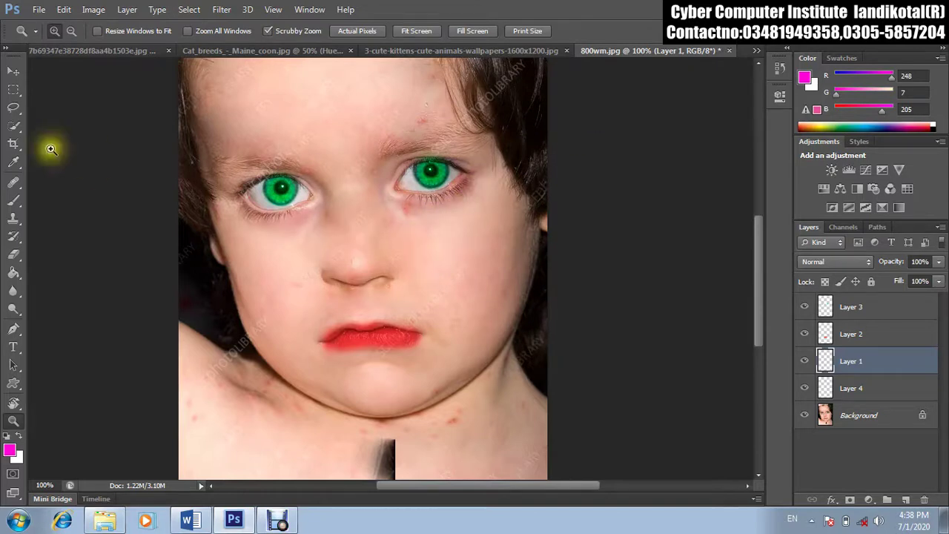
Step: Paint soft magenta blush on both cheeks of Layer 1, using a 175 px brush on the broader cheek and 125 px on the other
{"action": "left_click", "coordinate": [14, 203]}
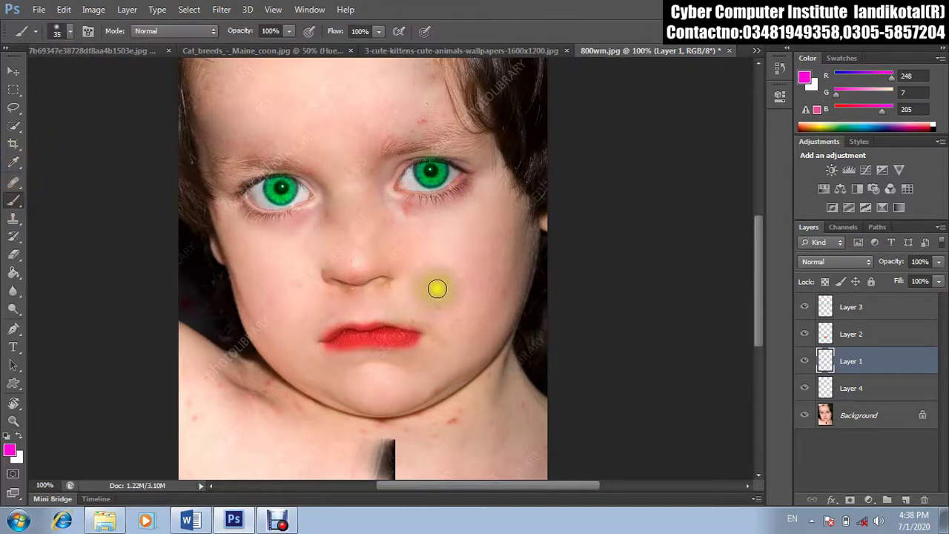
{"action": "key", "text": "bracketright"}
{"action": "key", "text": "bracketright"}
{"action": "key", "text": "bracketright"}
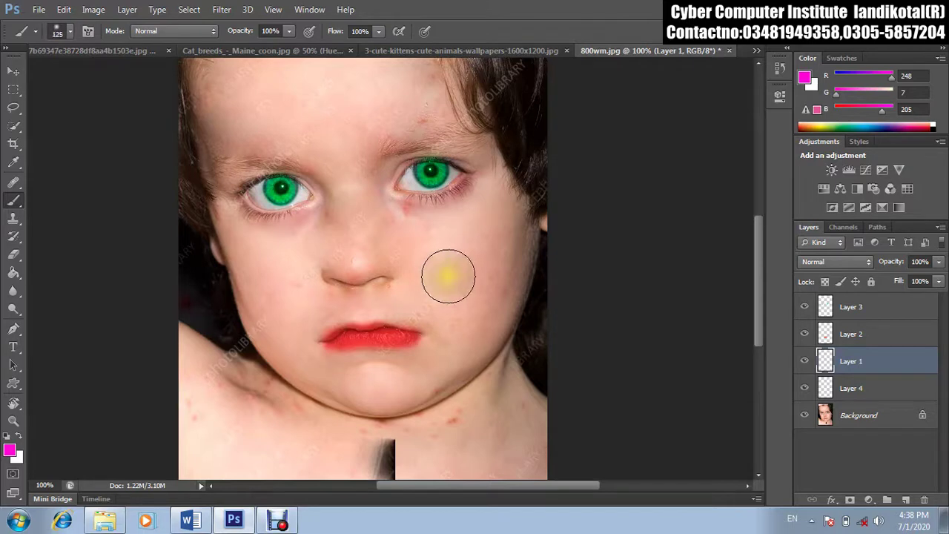
{"action": "key", "text": "bracketright"}
{"action": "key", "text": "bracketright"}
{"action": "left_click", "coordinate": [461, 265]}
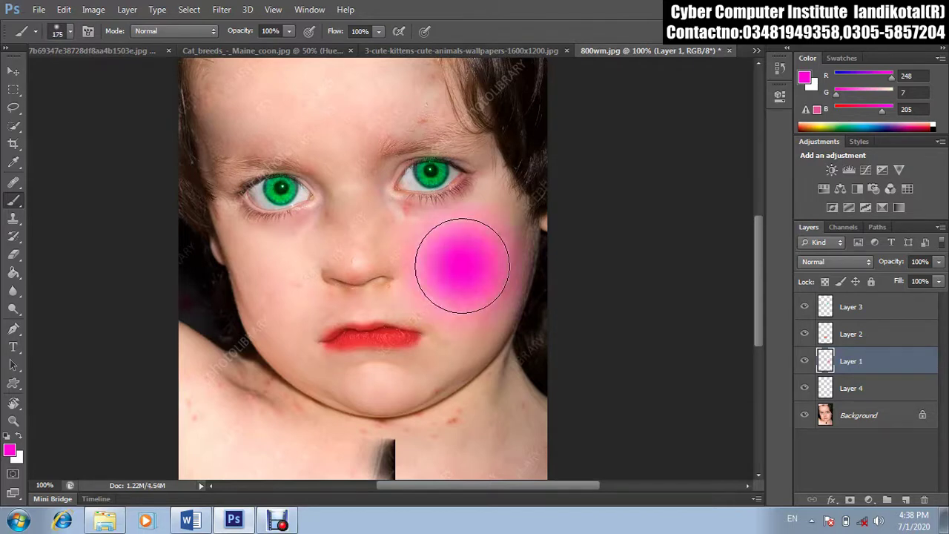
{"action": "left_click", "coordinate": [274, 282]}
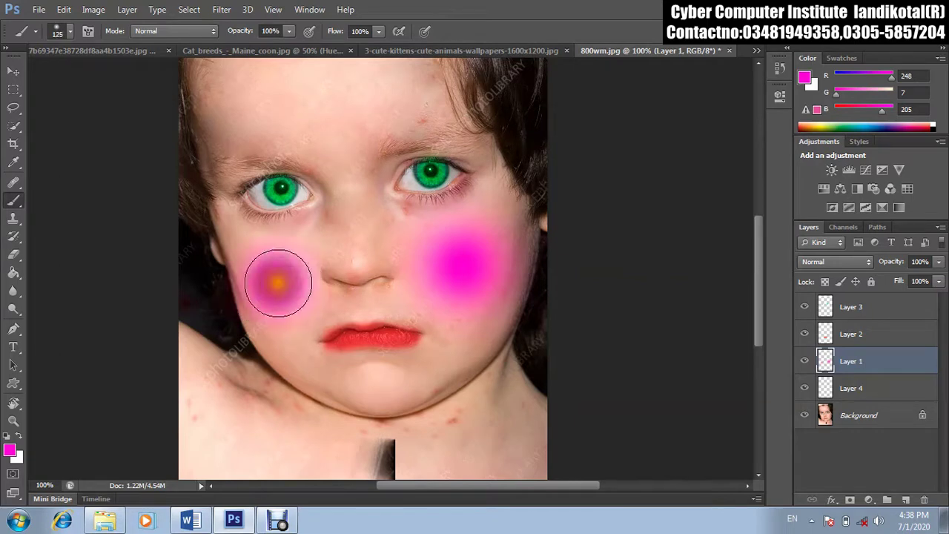
{"action": "left_click", "coordinate": [583, 331]}
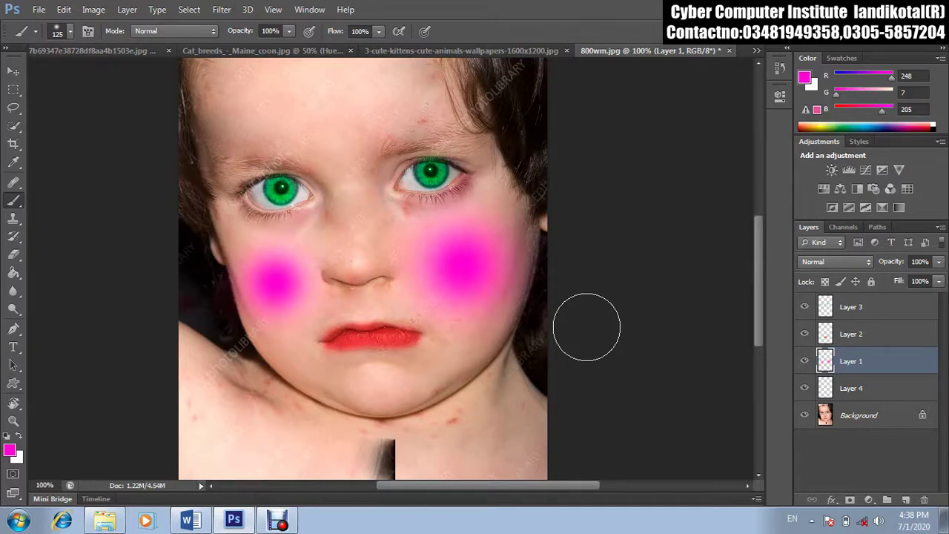
Step: Try the Overlay blend mode on Layer 1 for the magenta cheek blush
{"action": "left_click", "coordinate": [815, 262]}
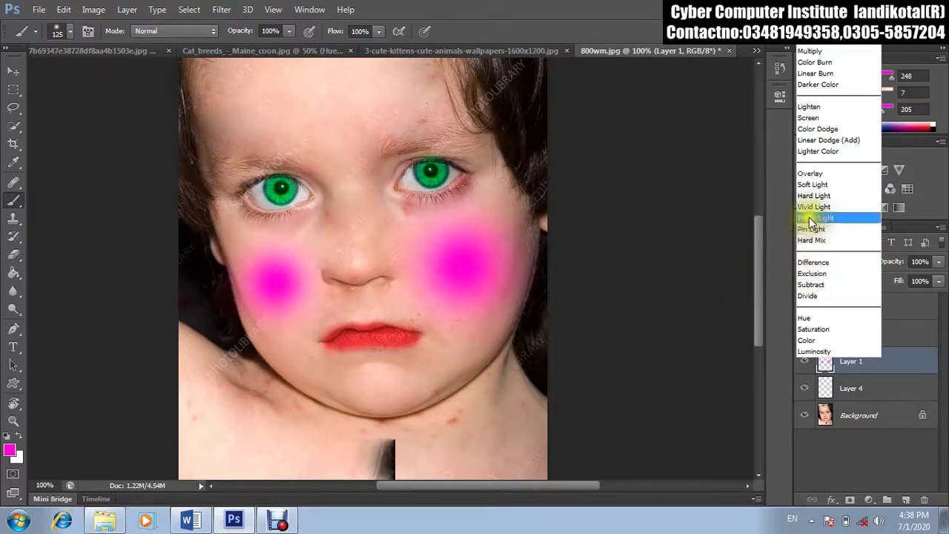
{"action": "left_click", "coordinate": [810, 173]}
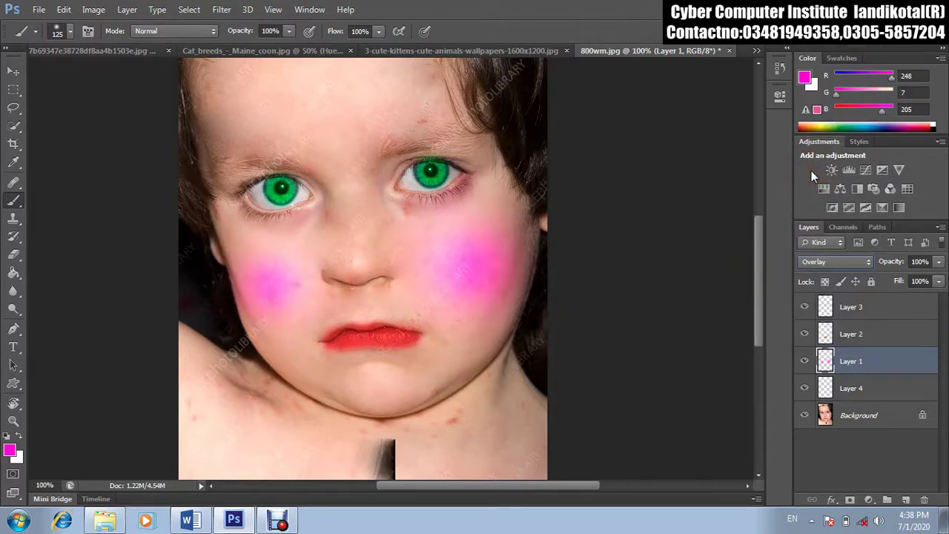
{"action": "left_click", "coordinate": [586, 220]}
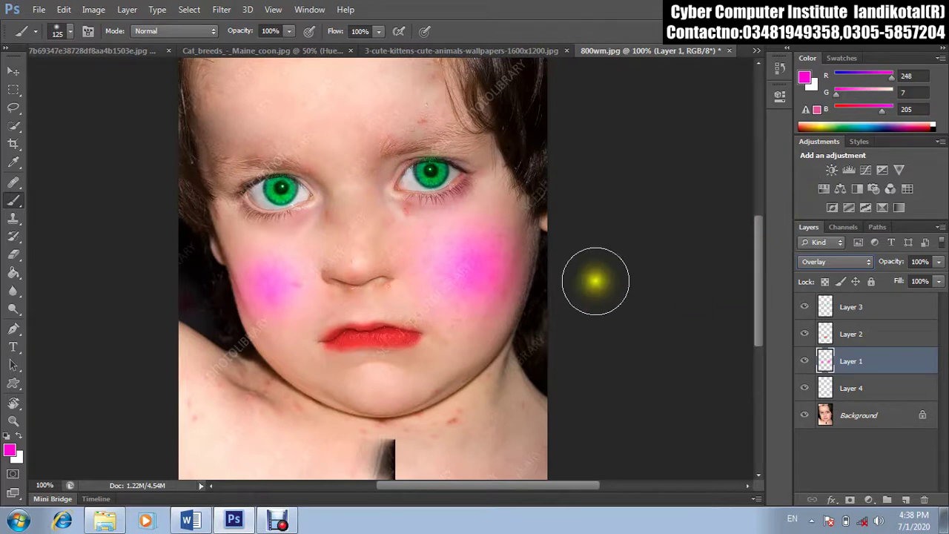
Step: Set Layer 1's blend mode to Soft Light and lower its opacity to 86% to soften the blush
{"action": "left_click", "coordinate": [863, 280]}
{"action": "left_click", "coordinate": [853, 264]}
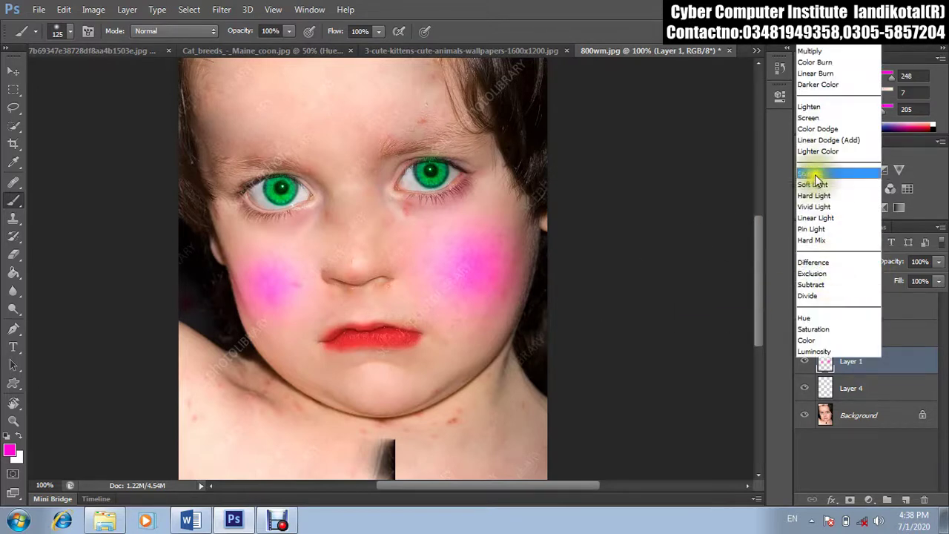
{"action": "left_click", "coordinate": [819, 198]}
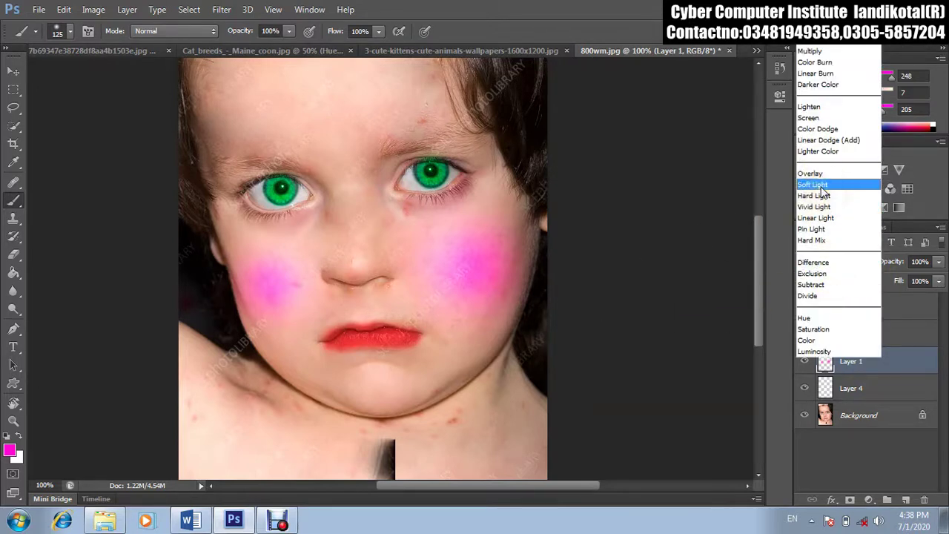
{"action": "left_click", "coordinate": [821, 185]}
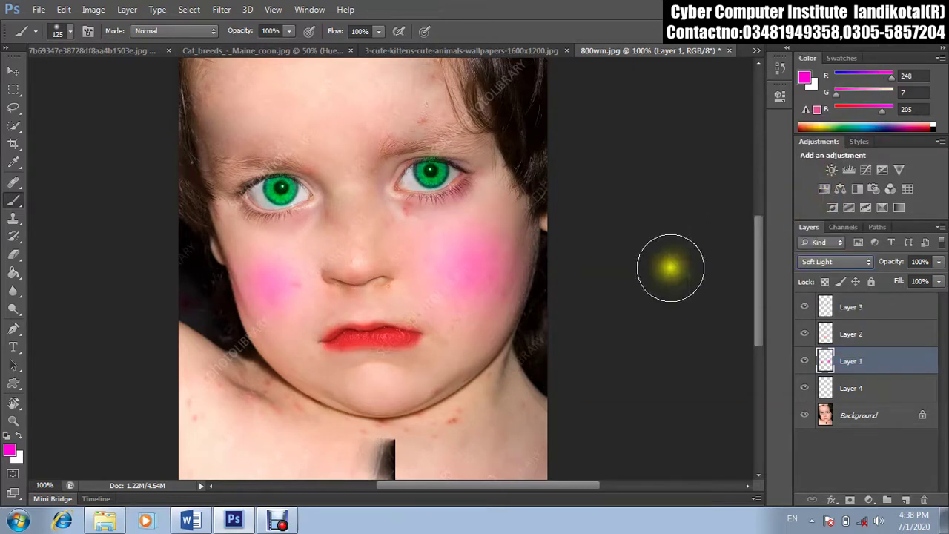
{"action": "left_click", "coordinate": [534, 279]}
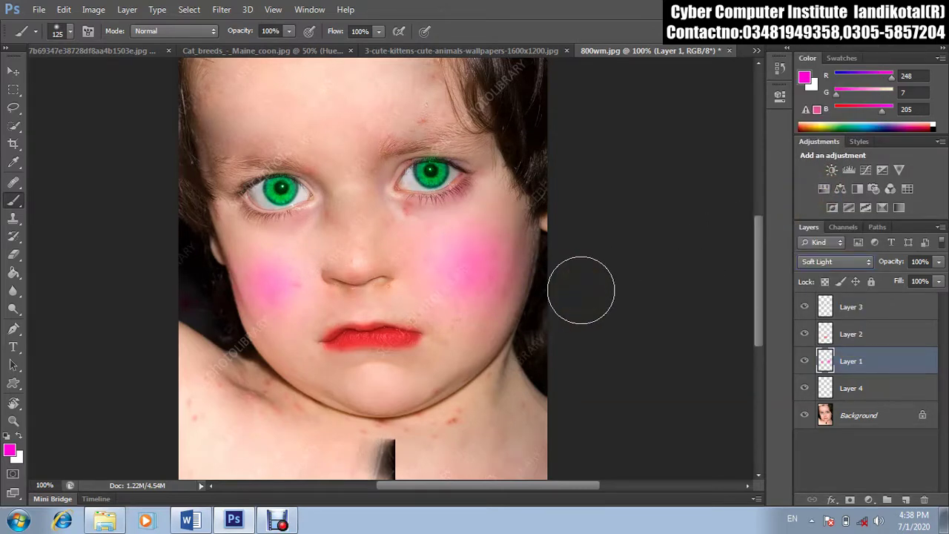
{"action": "left_click", "coordinate": [871, 305]}
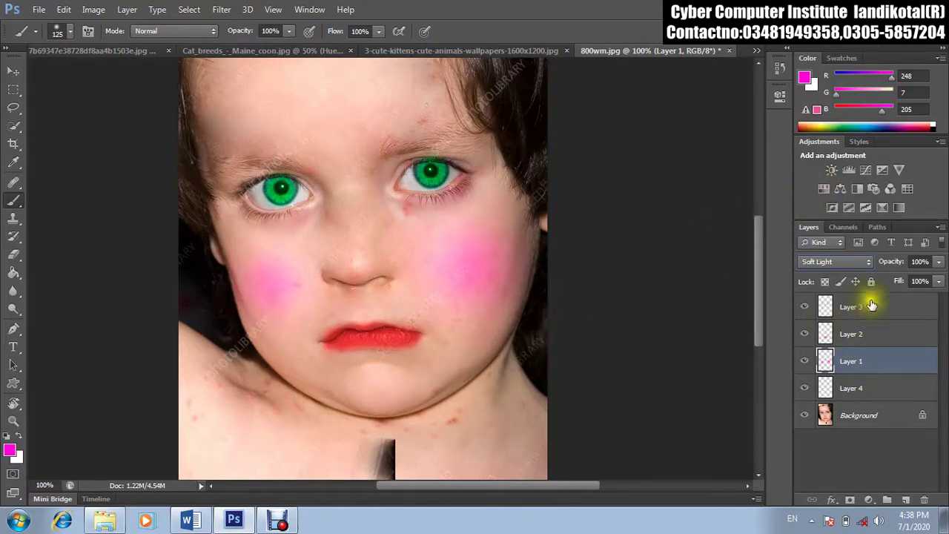
{"action": "left_click", "coordinate": [830, 263]}
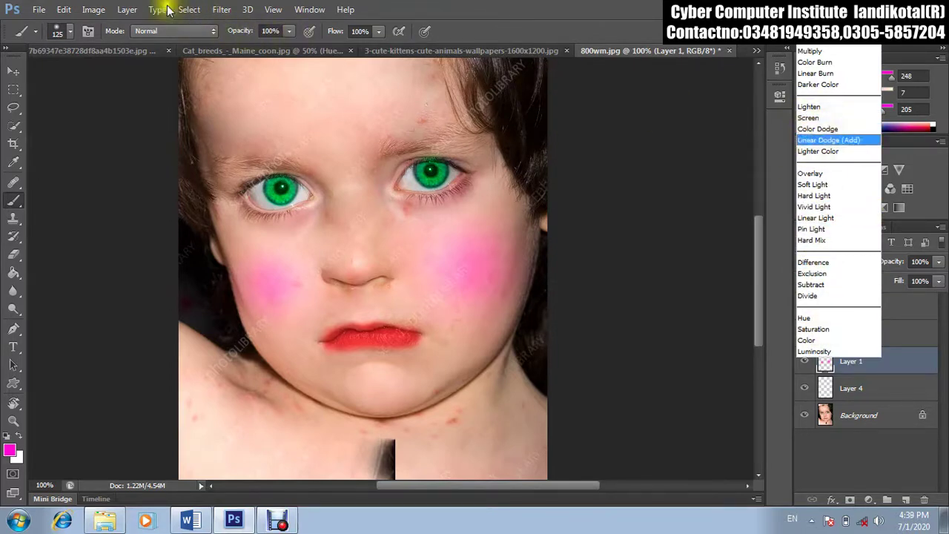
{"action": "left_click", "coordinate": [826, 186]}
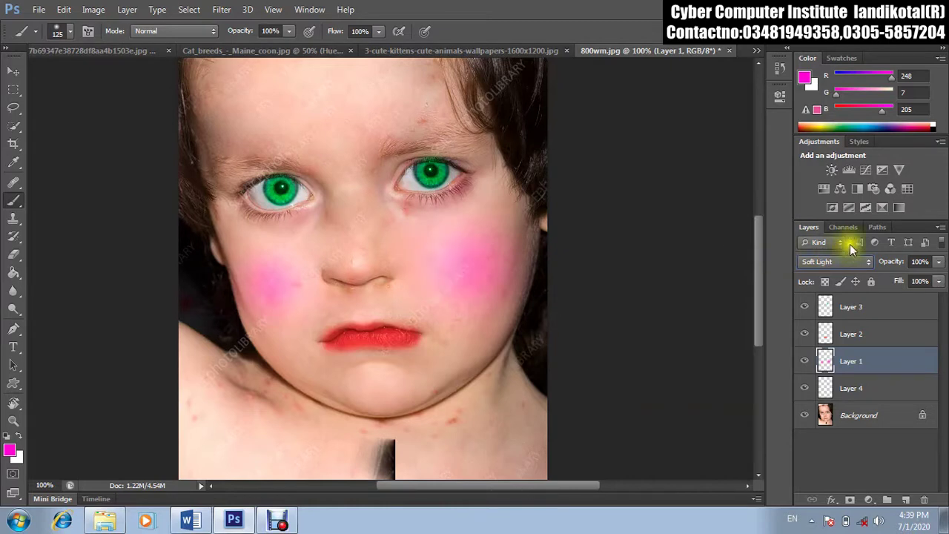
{"action": "left_click", "coordinate": [938, 261]}
{"action": "left_click_drag", "start_coordinate": [932, 280], "coordinate": [932, 280]}
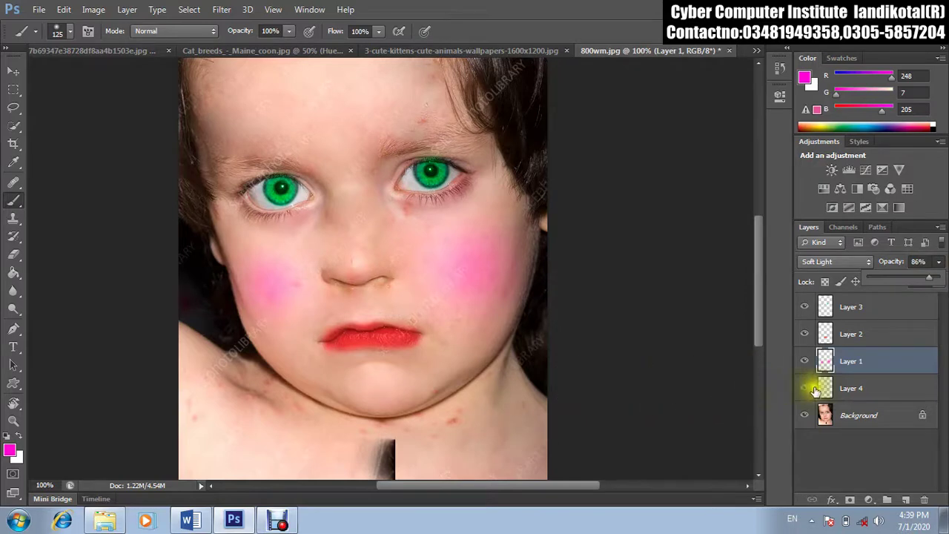
Step: Make Layer 4 active and take up the Brush tool with the whole portrait in view
{"action": "left_click", "coordinate": [853, 395]}
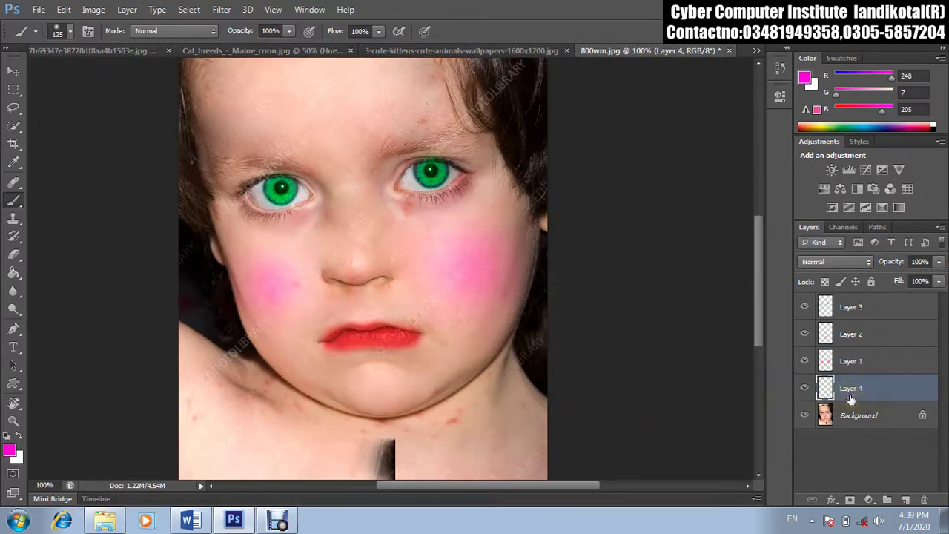
{"action": "left_click_drag", "start_coordinate": [563, 485], "coordinate": [517, 487]}
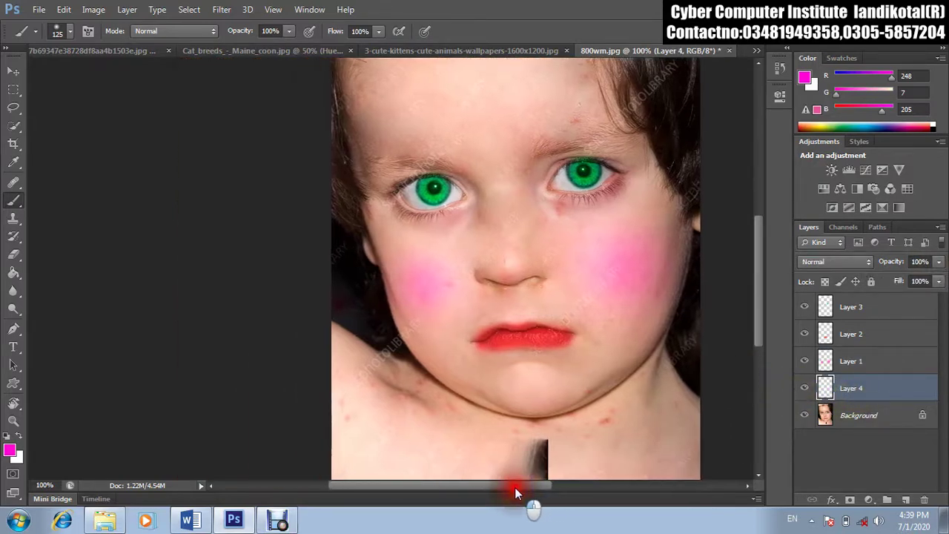
{"action": "left_click_drag", "start_coordinate": [753, 312], "coordinate": [758, 255]}
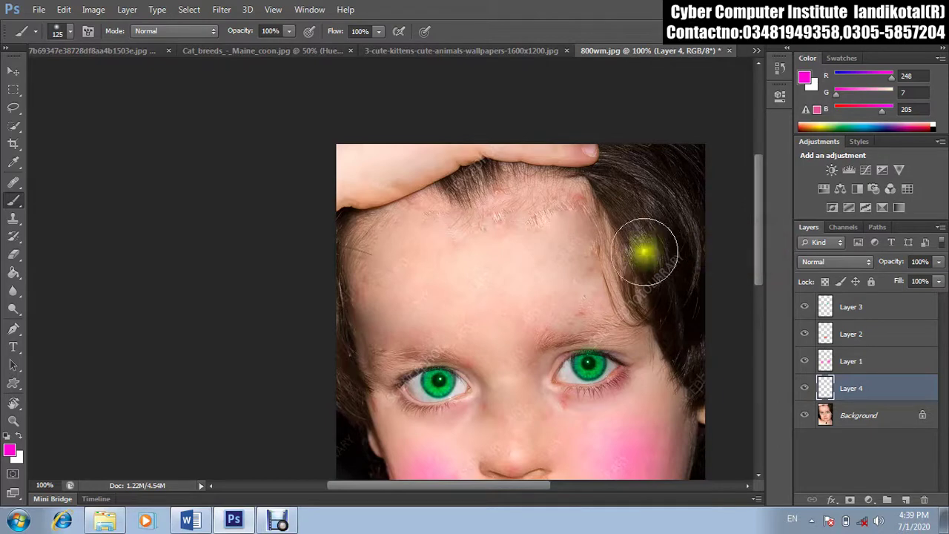
{"action": "key", "text": "z"}
{"action": "right_click", "coordinate": [584, 257]}
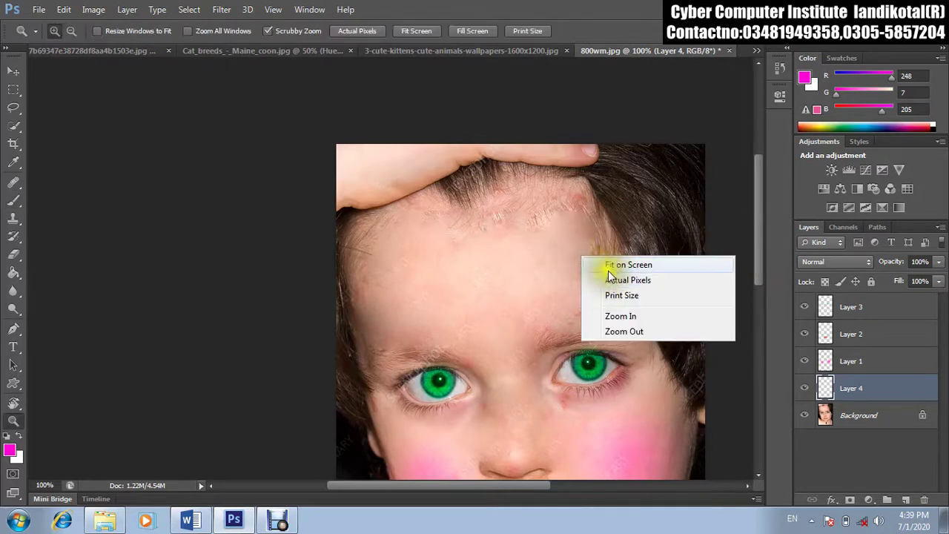
{"action": "left_click", "coordinate": [612, 332]}
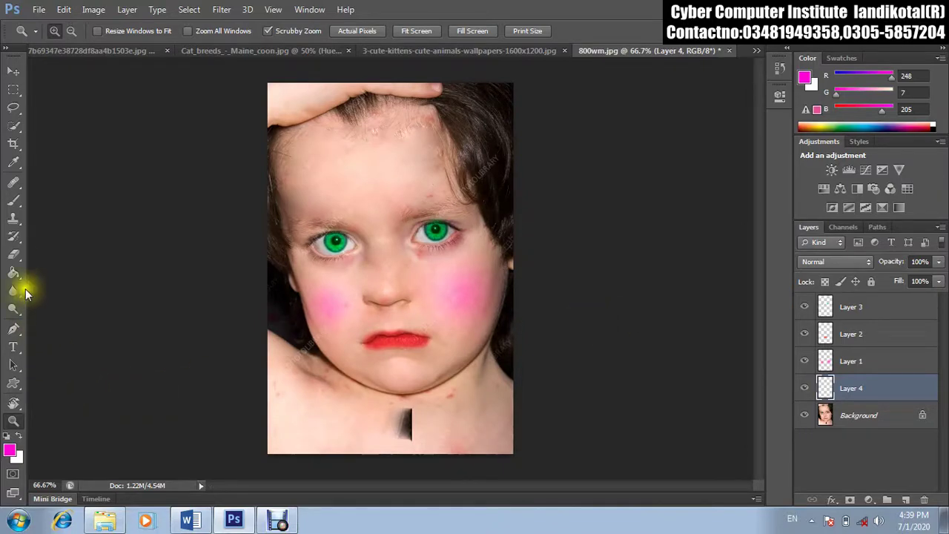
{"action": "right_click", "coordinate": [13, 200]}
{"action": "left_click", "coordinate": [63, 192]}
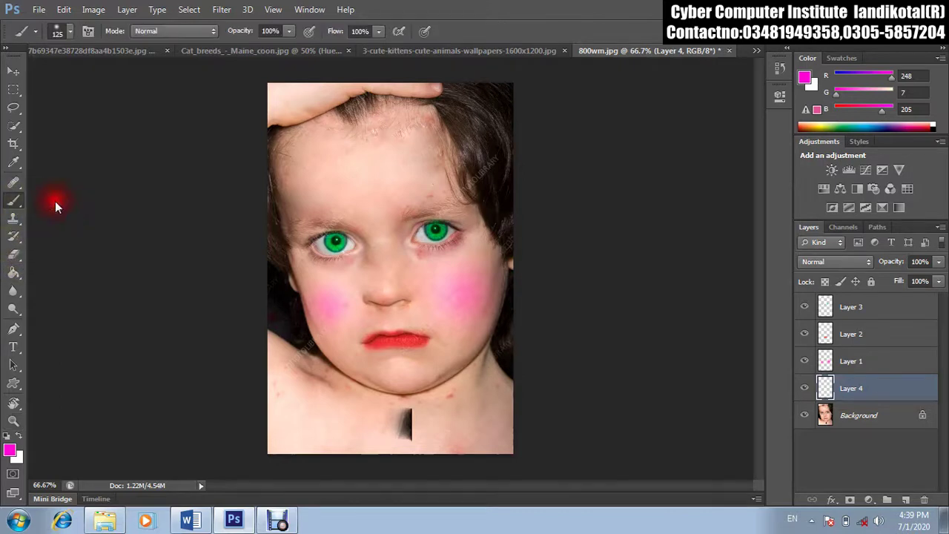
Step: Set the foreground colour to a violet-blue of R 60, G 1, B 252 and return to the Brush tool
{"action": "left_click", "coordinate": [9, 450]}
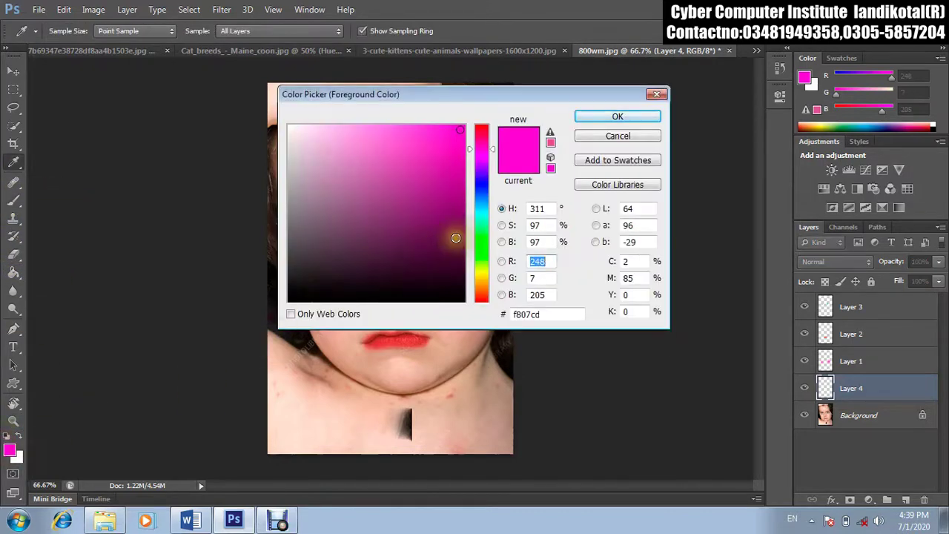
{"action": "left_click_drag", "start_coordinate": [474, 148], "coordinate": [479, 182]}
{"action": "left_click_drag", "start_coordinate": [388, 258], "coordinate": [364, 298]}
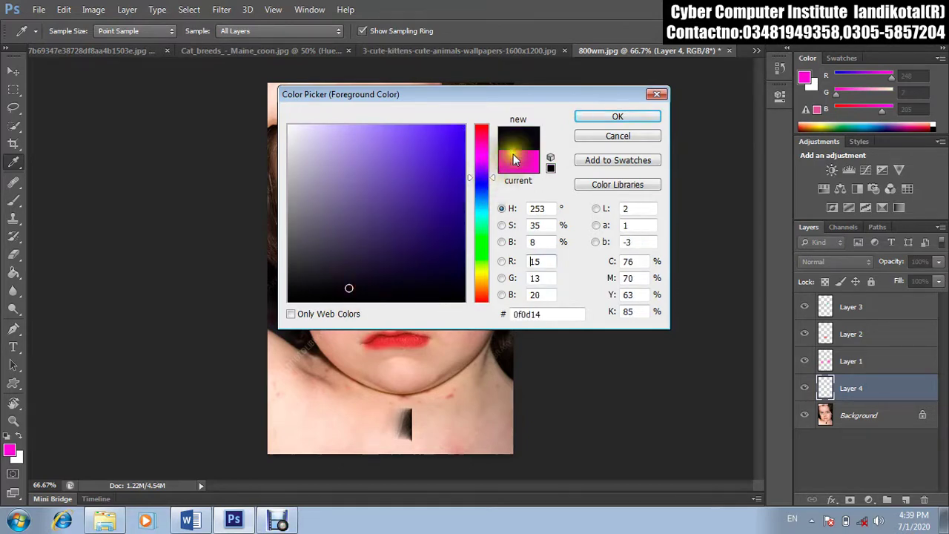
{"action": "left_click_drag", "start_coordinate": [454, 134], "coordinate": [473, 127]}
{"action": "left_click", "coordinate": [589, 115]}
{"action": "key", "text": "b"}
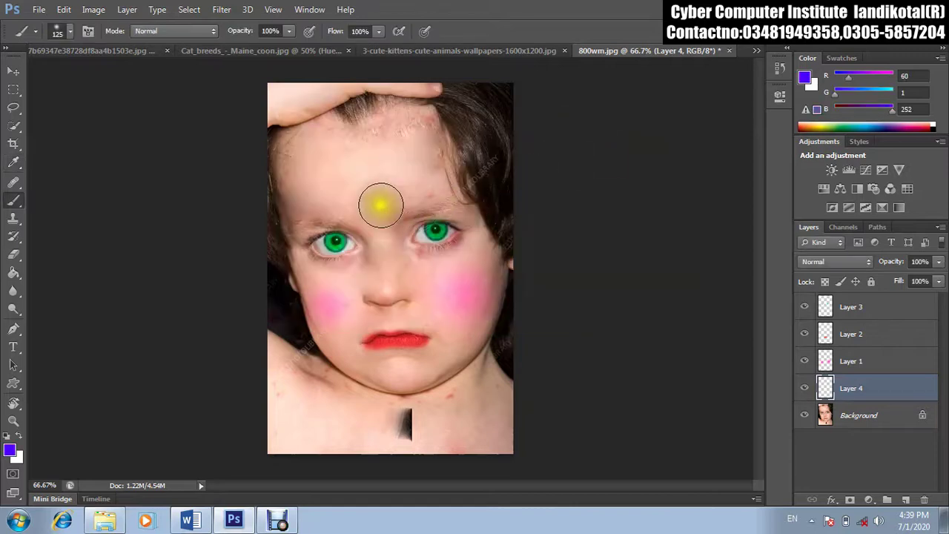
Step: Reduce the soft brush to 50 px and paint one blue dot between the eyebrows on Layer 4
{"action": "key", "text": "bracketleft"}
{"action": "key", "text": "bracketleft"}
{"action": "key", "text": "bracketleft"}
{"action": "key", "text": "bracketleft"}
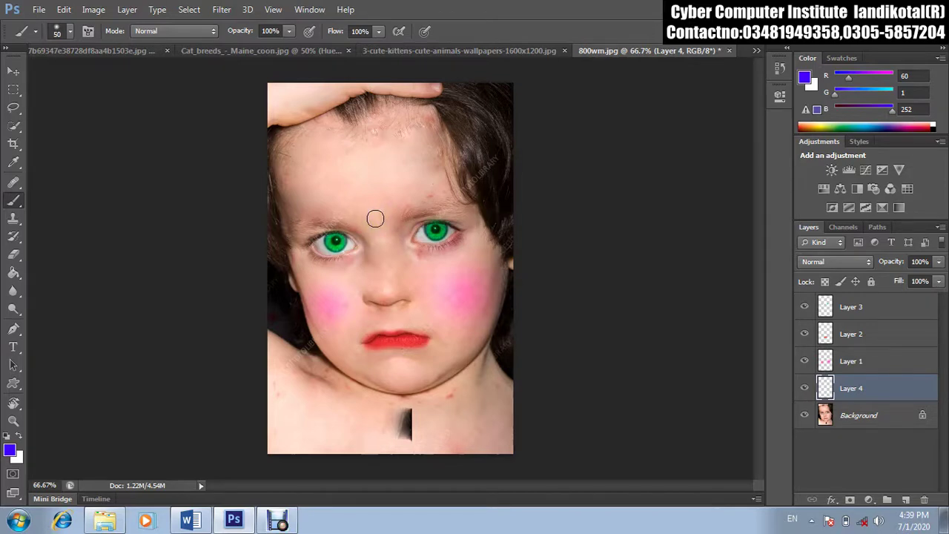
{"action": "left_click", "coordinate": [375, 218]}
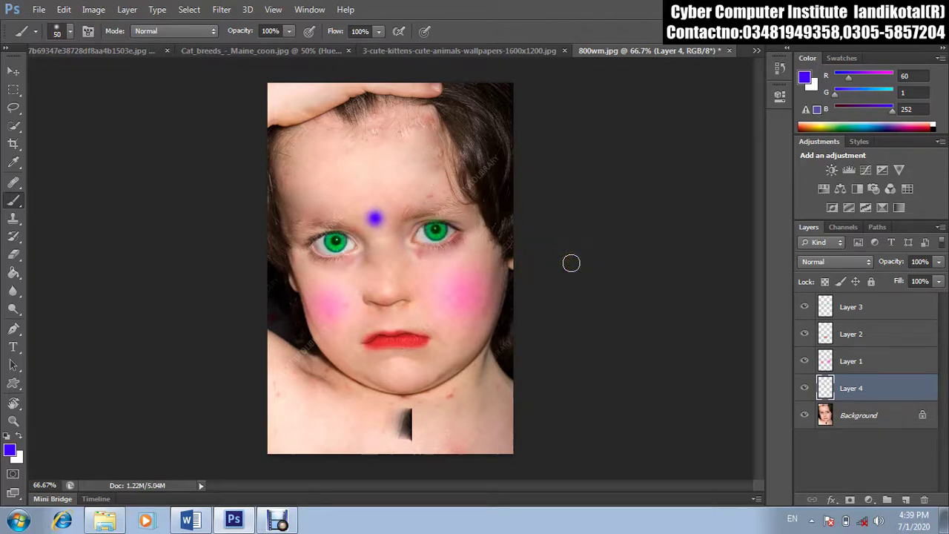
Step: Try the Overlay and Multiply blend modes on Layer 4's blue dot, testing a reduced opacity before restoring 100%
{"action": "left_click", "coordinate": [811, 262]}
{"action": "left_click", "coordinate": [810, 175]}
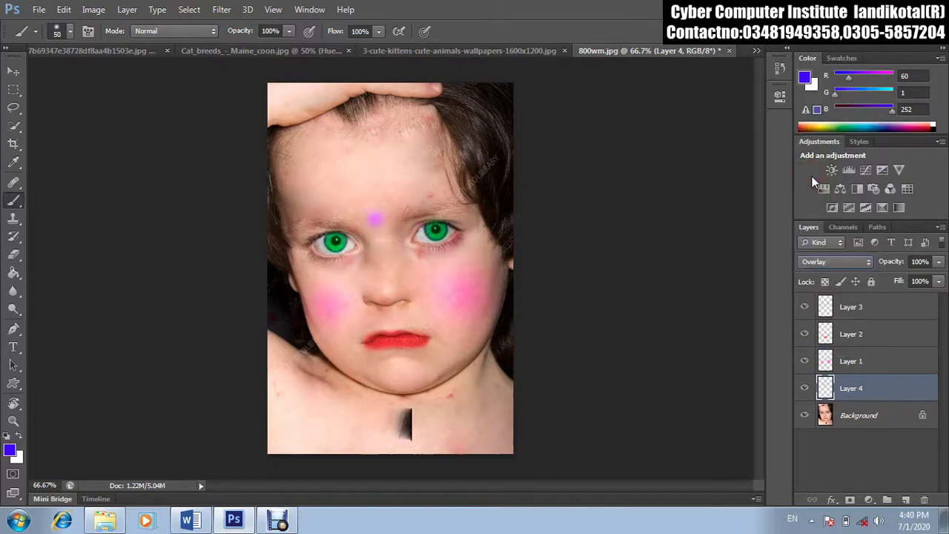
{"action": "left_click", "coordinate": [855, 263]}
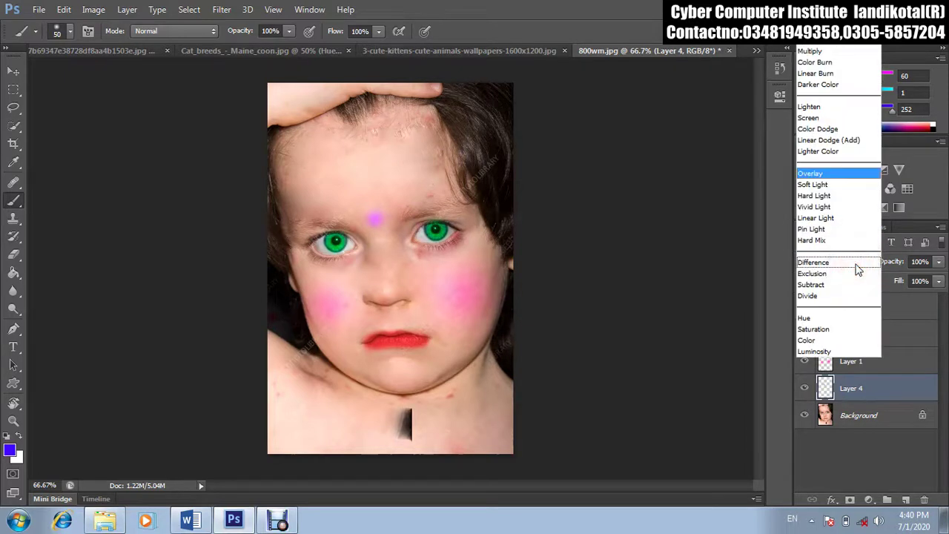
{"action": "left_click", "coordinate": [806, 50]}
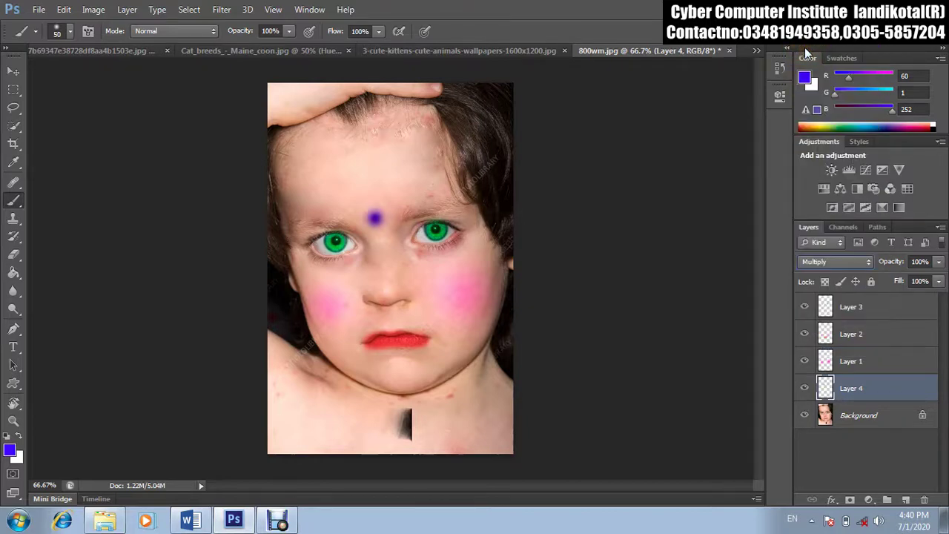
{"action": "left_click", "coordinate": [937, 261]}
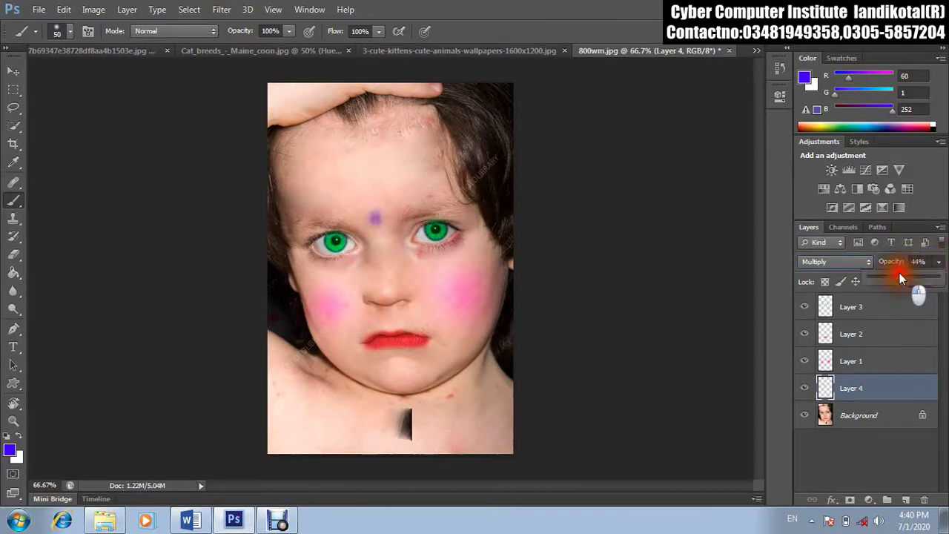
{"action": "left_click_drag", "start_coordinate": [895, 278], "coordinate": [940, 277]}
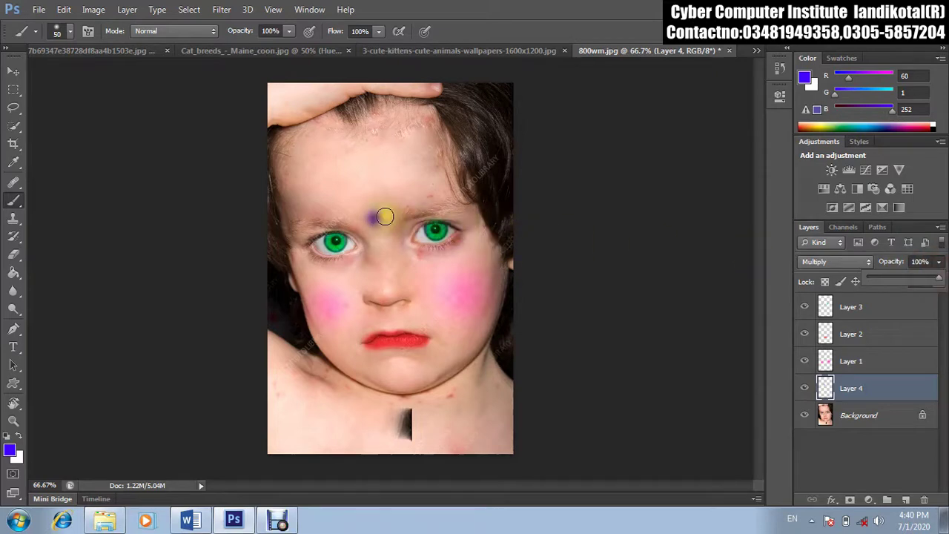
Step: Try the History Brush over the blue dot between the eyebrows, and choose its hard round tip
{"action": "right_click", "coordinate": [13, 237]}
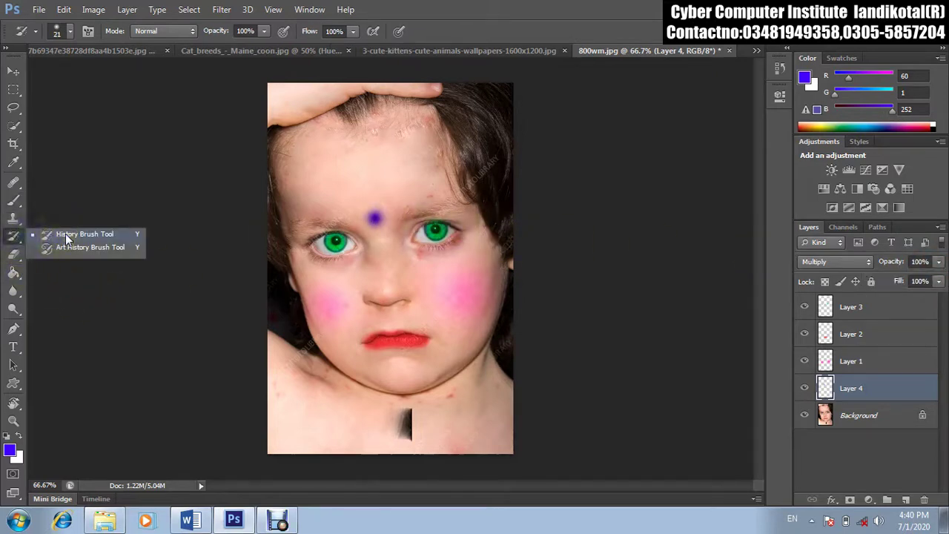
{"action": "left_click", "coordinate": [82, 238]}
{"action": "mouse_move", "coordinate": [370, 215]}
{"action": "left_mouse_down"}
{"action": "mouse_move", "coordinate": [364, 207]}
{"action": "mouse_move", "coordinate": [369, 220]}
{"action": "mouse_move", "coordinate": [378, 215]}
{"action": "left_mouse_up"}
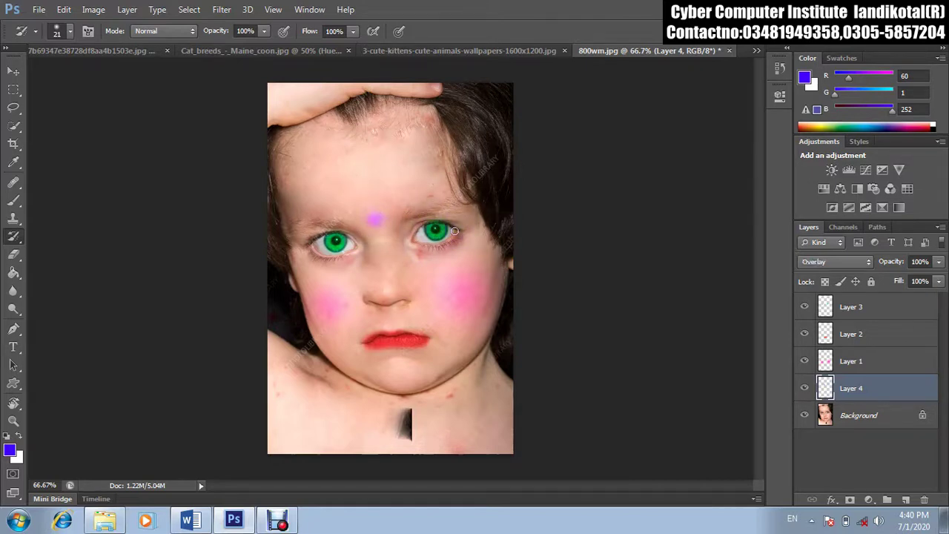
{"action": "left_click", "coordinate": [68, 32]}
{"action": "left_click", "coordinate": [50, 139]}
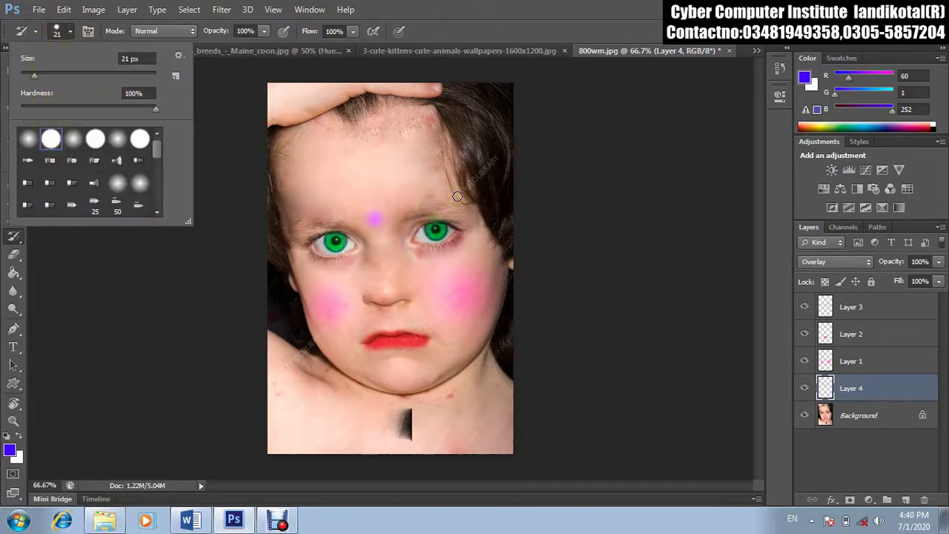
Step: Undo the blend mode change and the blue dot on Layer 4
{"action": "key", "text": "ctrl+z"}
{"action": "key", "text": "ctrl+alt+z"}
{"action": "key", "text": "ctrl+alt+z"}
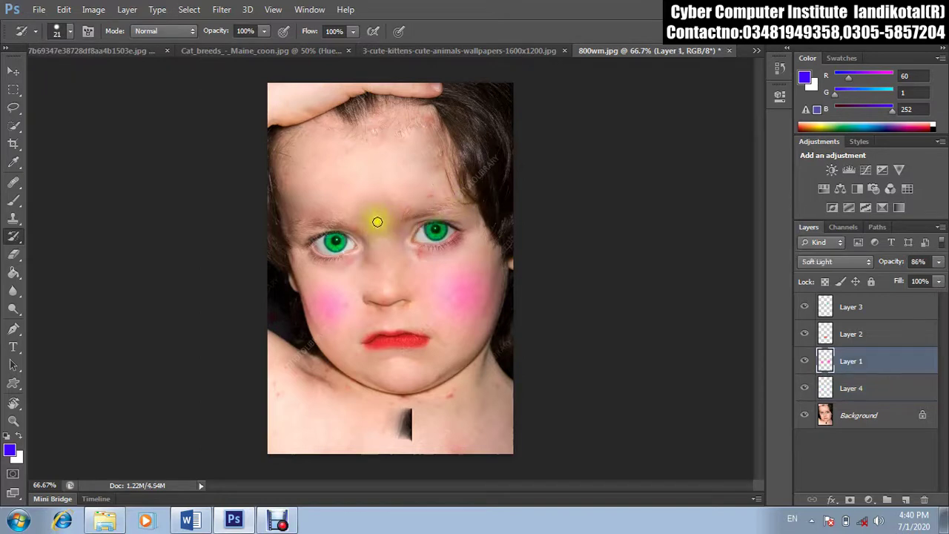
Step: Try a History Brush dab between the eyebrows on Layer 4, and enlarge its hard tip to 25 px
{"action": "left_click", "coordinate": [871, 387]}
{"action": "left_click", "coordinate": [378, 221]}
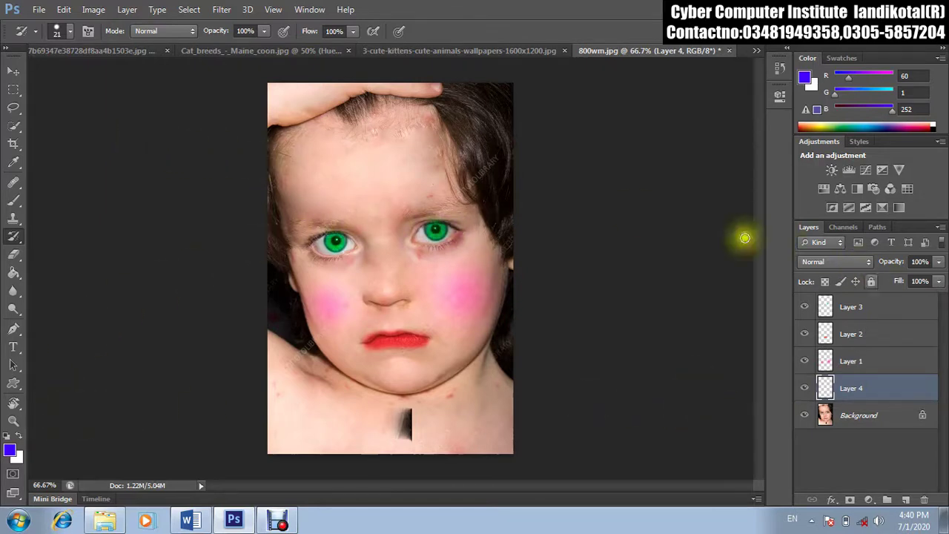
{"action": "left_click", "coordinate": [71, 33]}
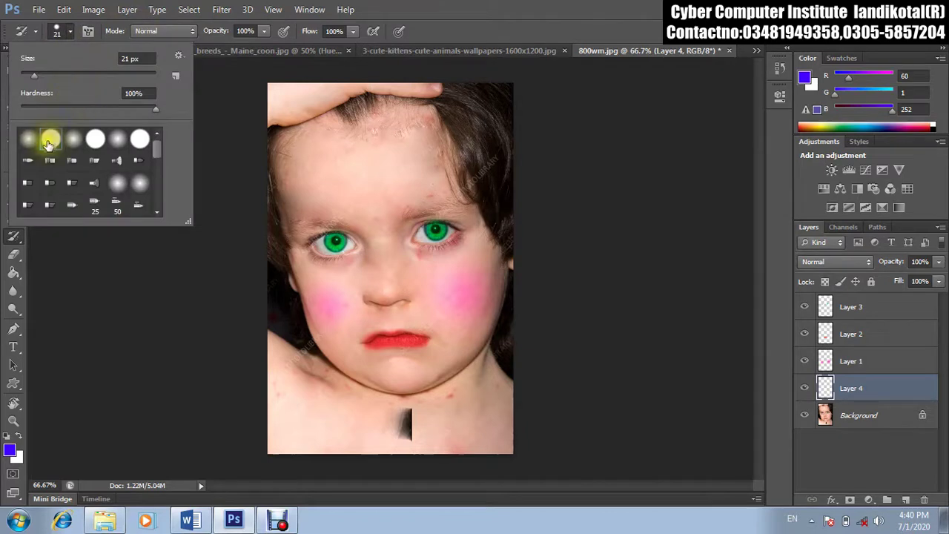
{"action": "left_click", "coordinate": [36, 70]}
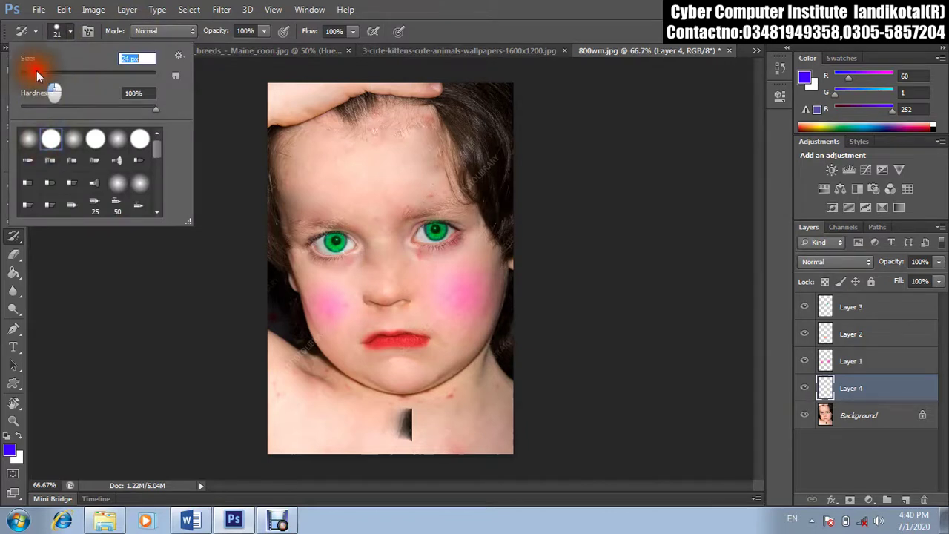
Step: Change the foreground colour to the slightly bluer shade 3001fc
{"action": "left_click", "coordinate": [10, 449]}
{"action": "left_click", "coordinate": [476, 181]}
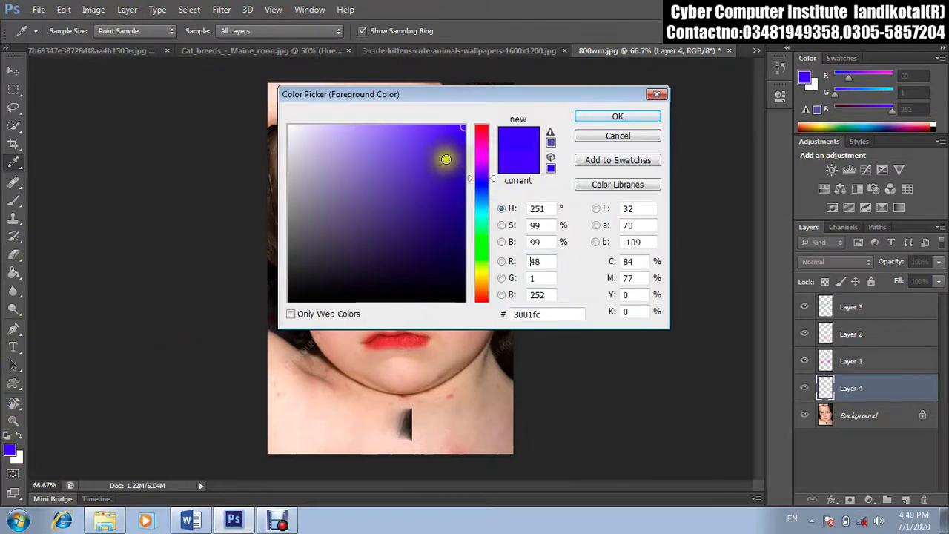
{"action": "left_click", "coordinate": [618, 117]}
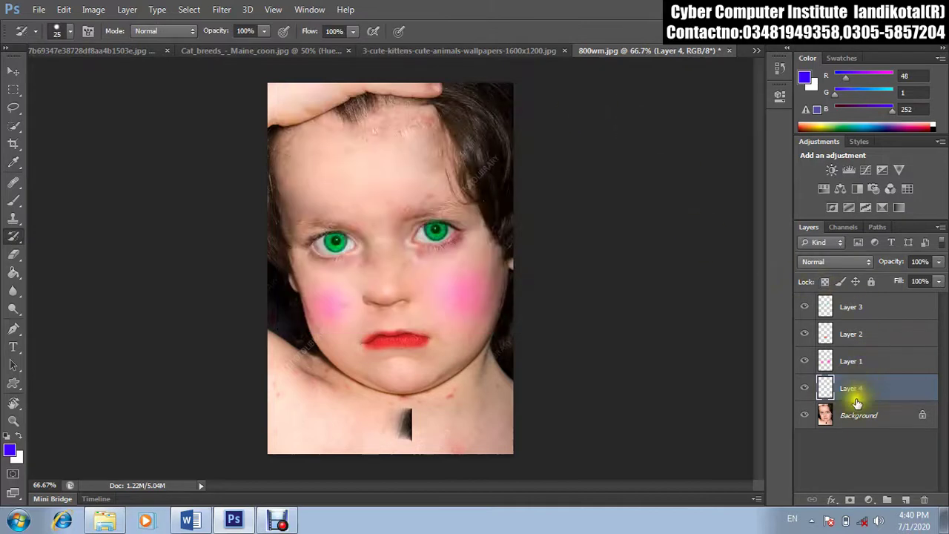
Step: Add a new layer above Layer 4 and try a History Brush dab between the eyebrows on it
{"action": "left_click", "coordinate": [905, 499]}
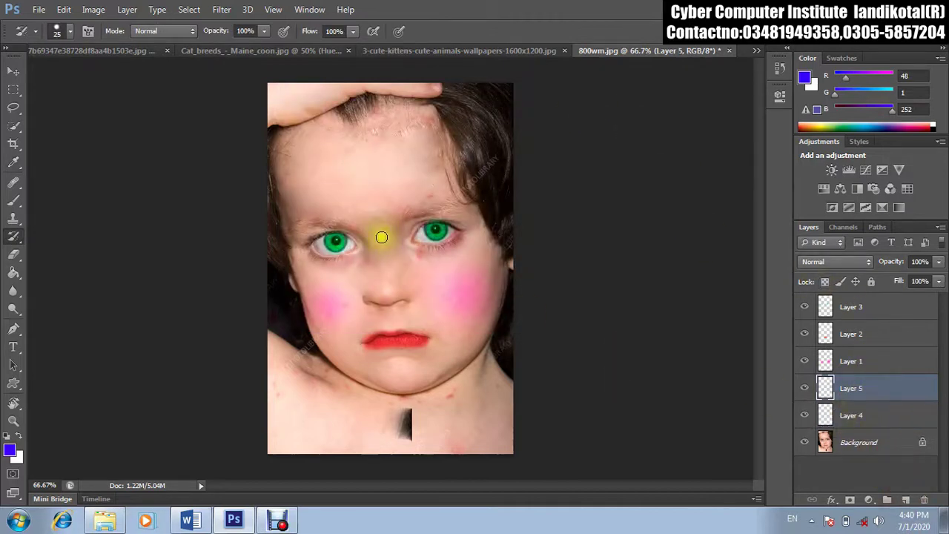
{"action": "left_click", "coordinate": [377, 220]}
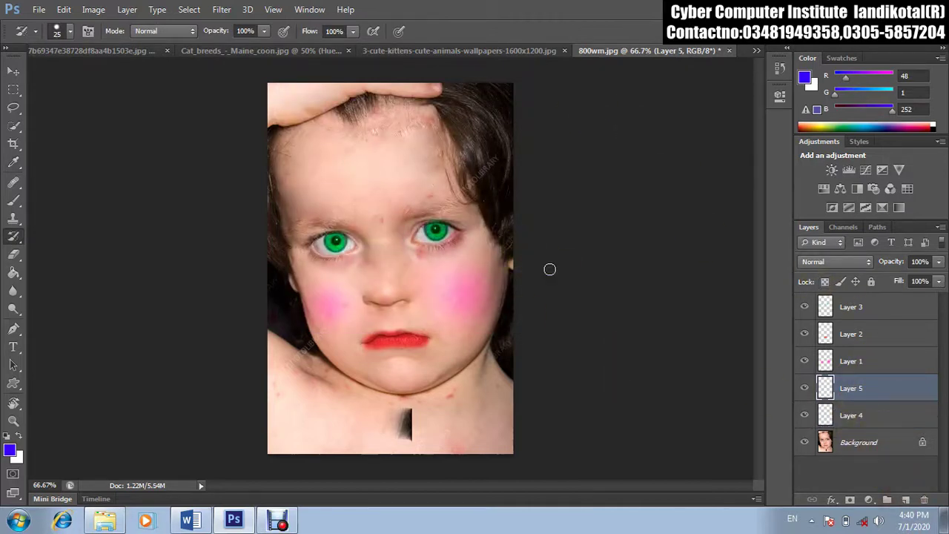
{"action": "left_click", "coordinate": [815, 261]}
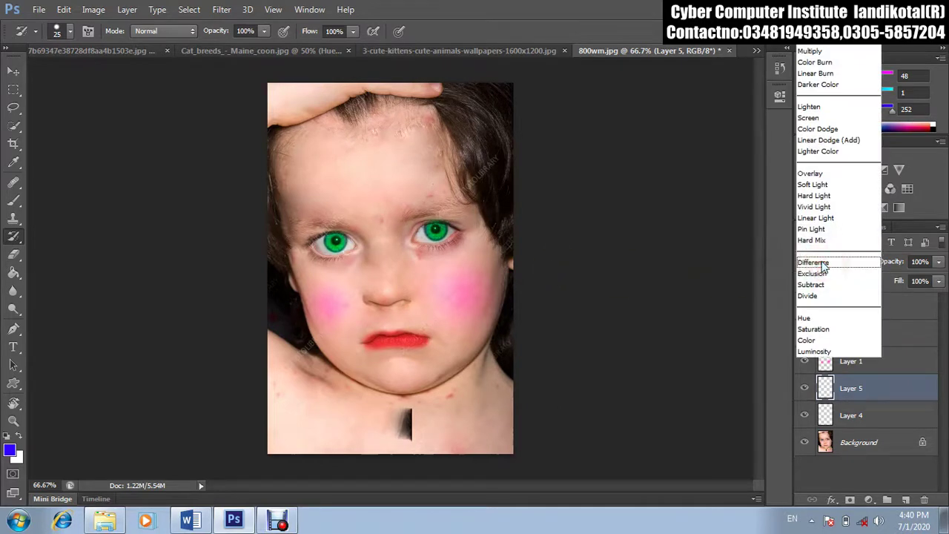
{"action": "key", "text": "Escape"}
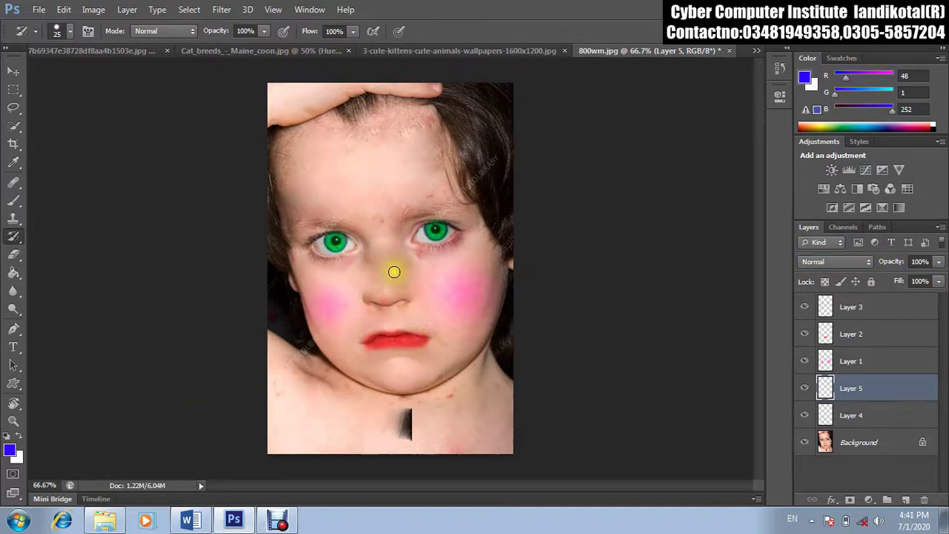
Step: Try the History Brush on Layer 4 over the brow, the chest and the red lips
{"action": "left_click", "coordinate": [825, 415]}
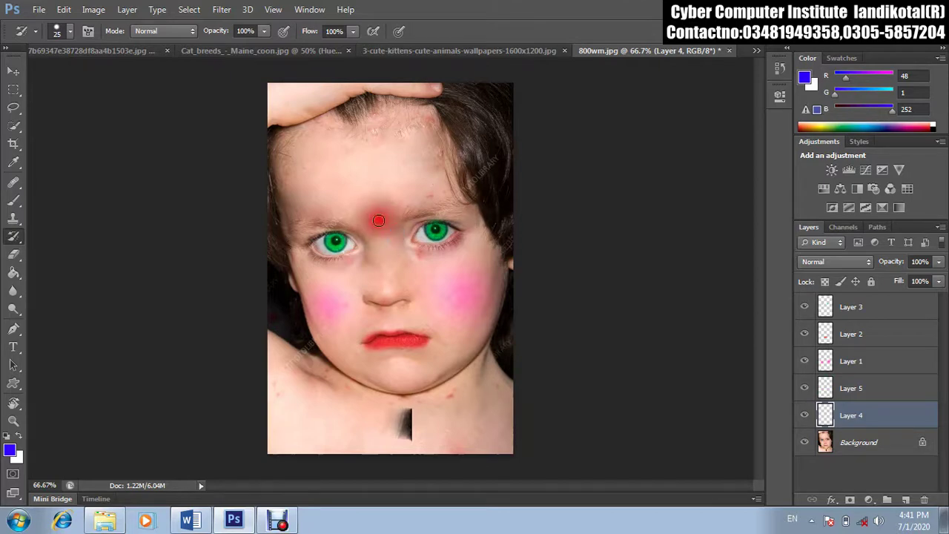
{"action": "left_click", "coordinate": [470, 427]}
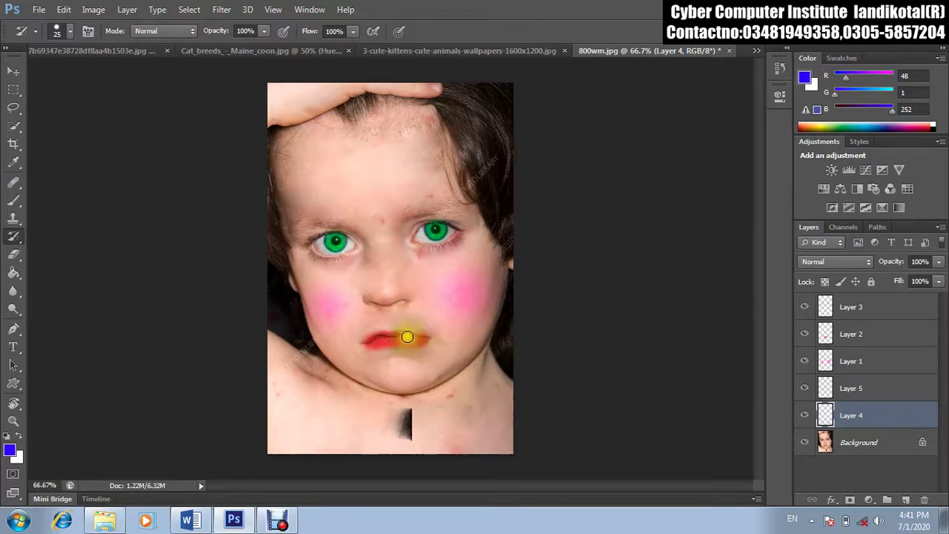
{"action": "right_click", "coordinate": [13, 237]}
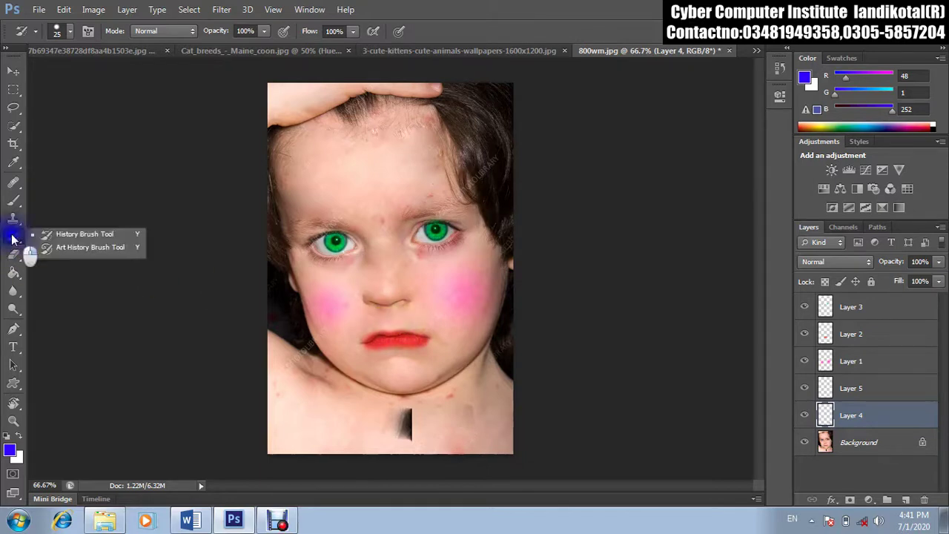
{"action": "left_click", "coordinate": [222, 338]}
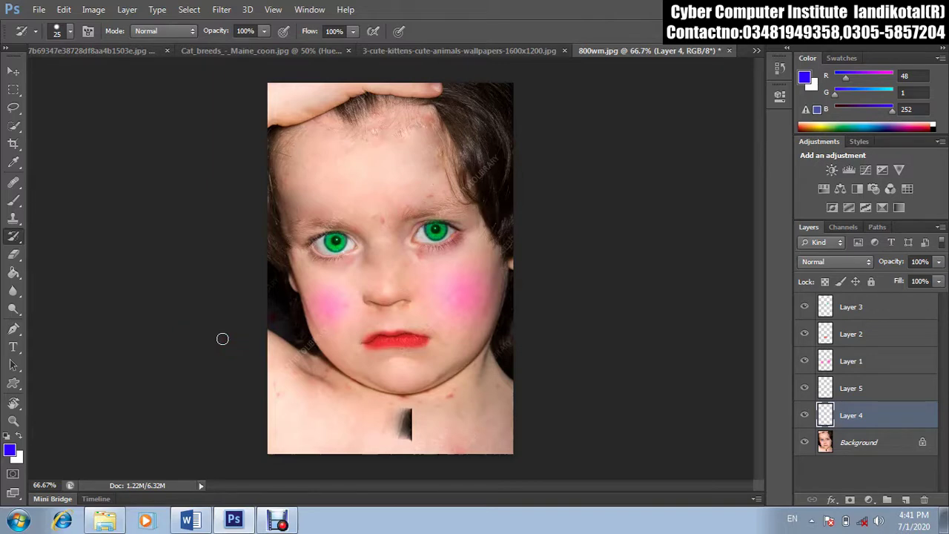
Step: Undo the remaining History Brush dabs and the creation of Layer 5
{"action": "key", "text": "alt+bracketright"}
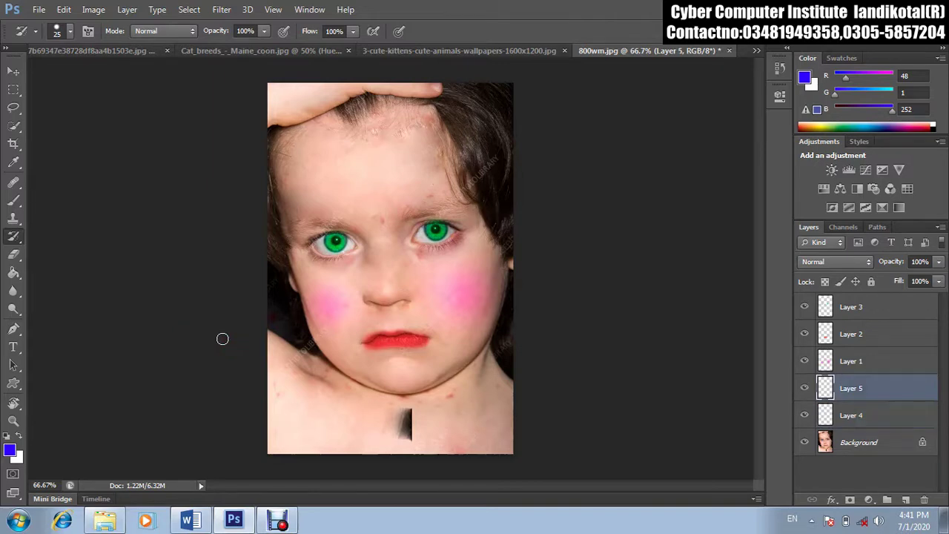
{"action": "key", "text": "Delete"}
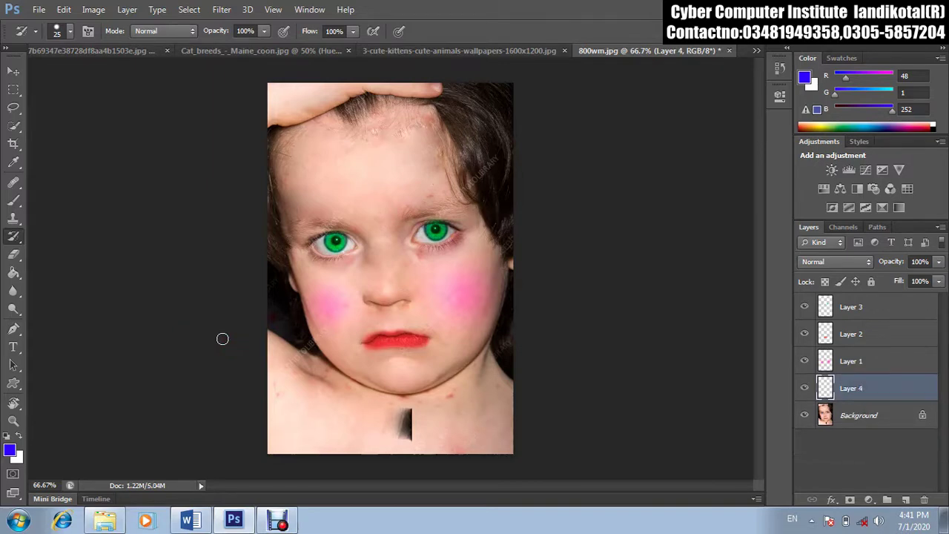
{"action": "key", "text": "alt+bracketright"}
Step: Try a blue dot between the eyebrows on Layer 4 with the soft Brush tool at 40 px, and undo it
{"action": "left_click", "coordinate": [845, 384]}
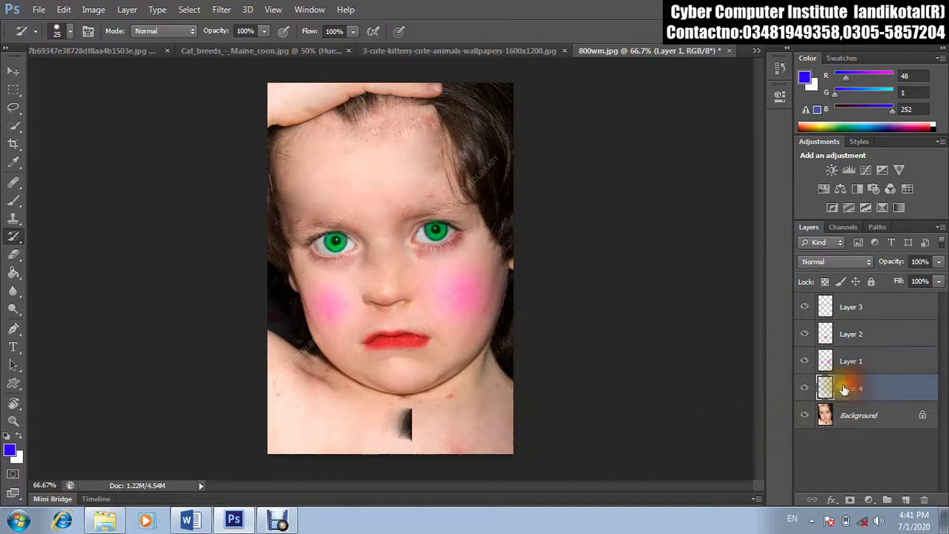
{"action": "left_click", "coordinate": [40, 204]}
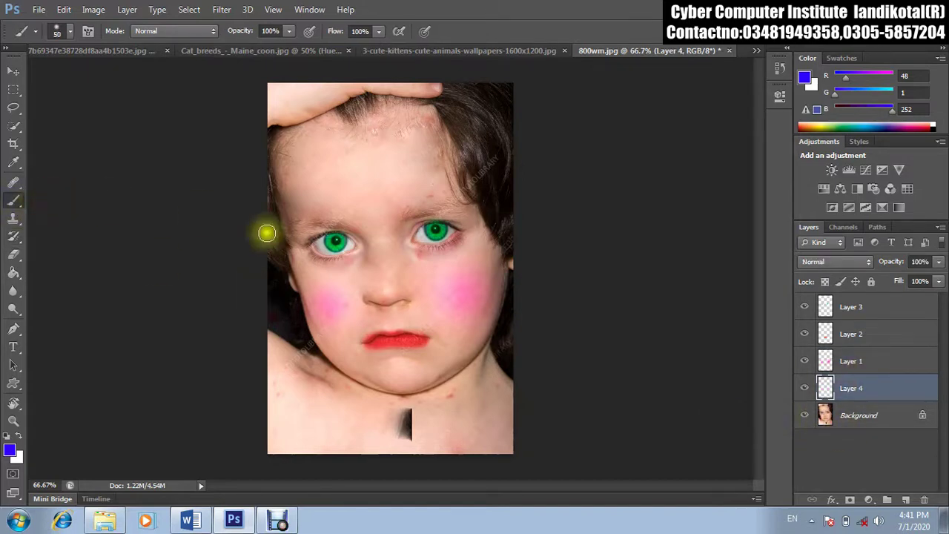
{"action": "key", "text": "bracketleft"}
{"action": "left_click", "coordinate": [376, 221]}
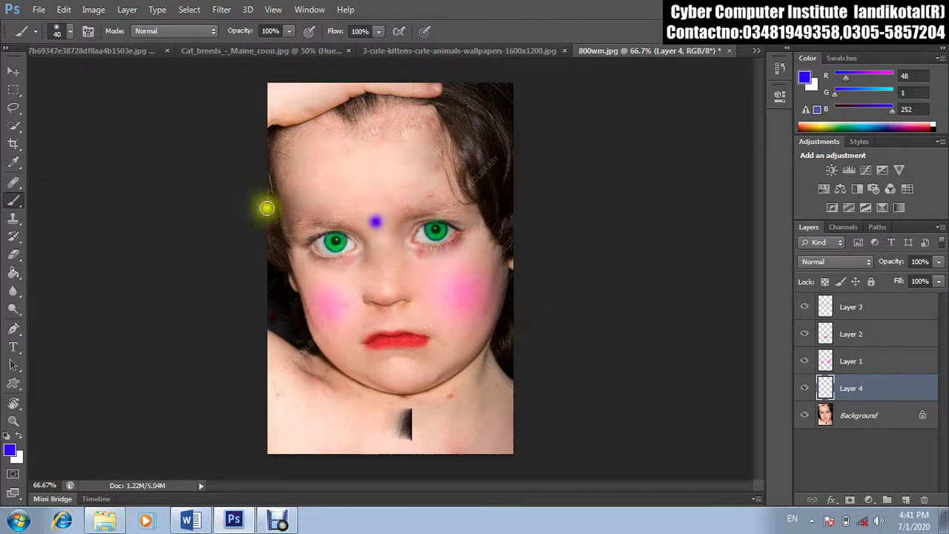
{"action": "key", "text": "ctrl+z"}
{"action": "key", "text": "alt+bracketright"}
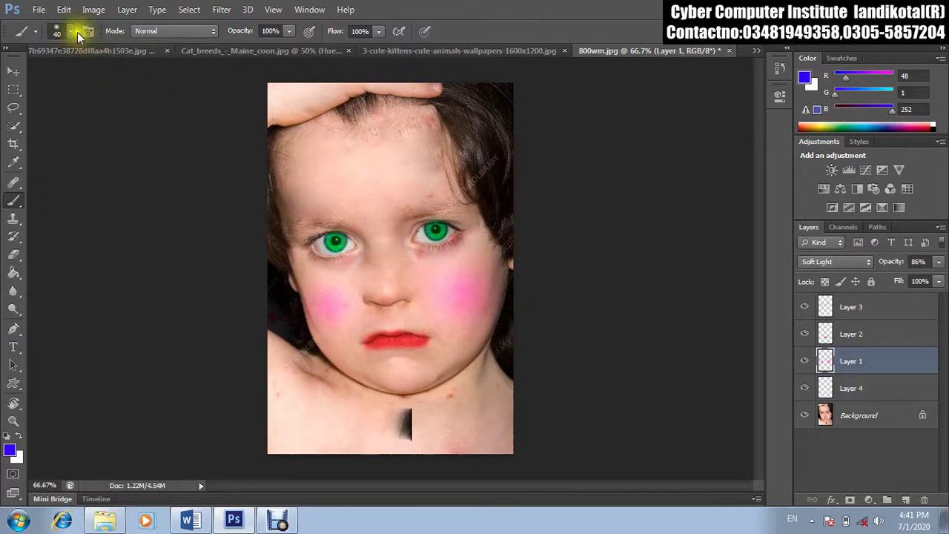
Step: Give the 40 px brush a hard round tip with 100% hardness
{"action": "left_click", "coordinate": [69, 31]}
{"action": "left_click_drag", "start_coordinate": [91, 109], "coordinate": [156, 109]}
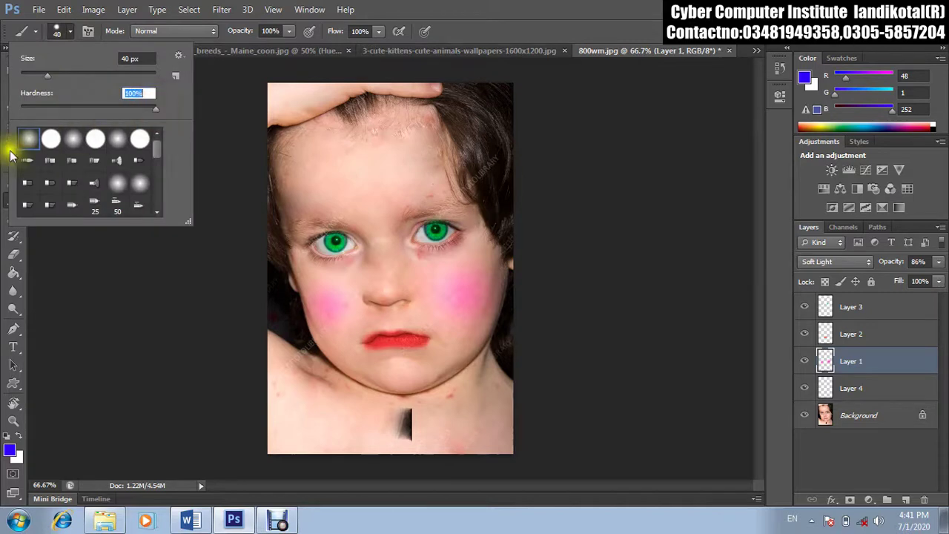
{"action": "left_click", "coordinate": [46, 140]}
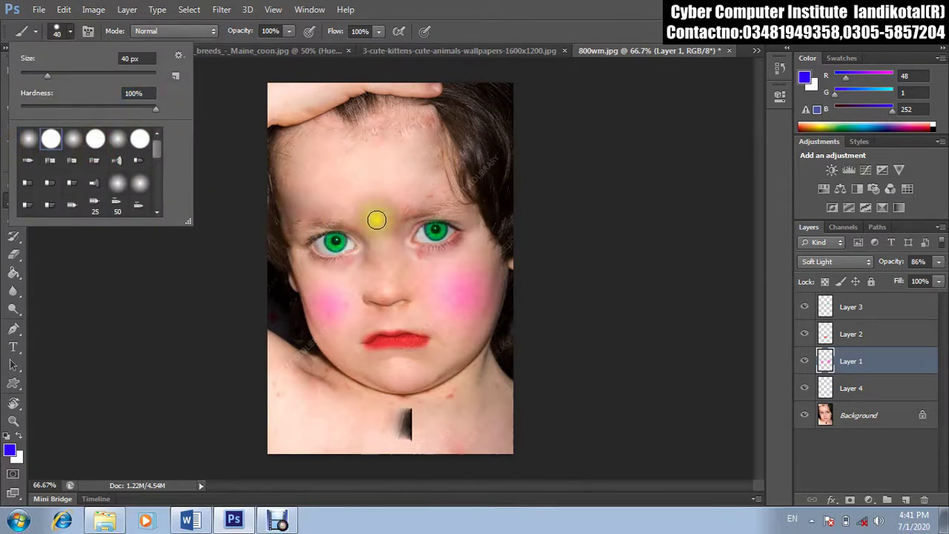
Step: Reduce the hard brush to 25 px and paint a blue dot between the eyebrows on Layer 1
{"action": "left_click", "coordinate": [197, 277]}
{"action": "key", "text": "bracketleft"}
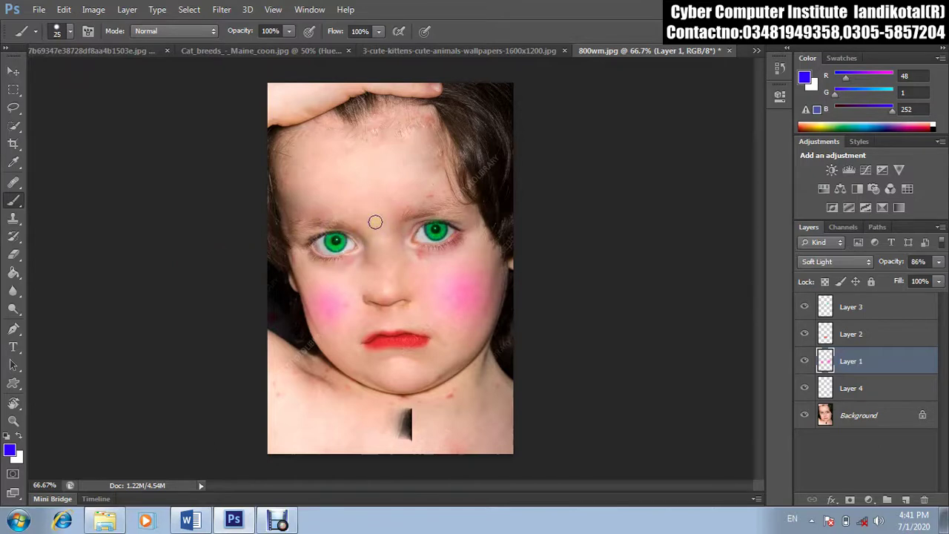
{"action": "left_click", "coordinate": [376, 225]}
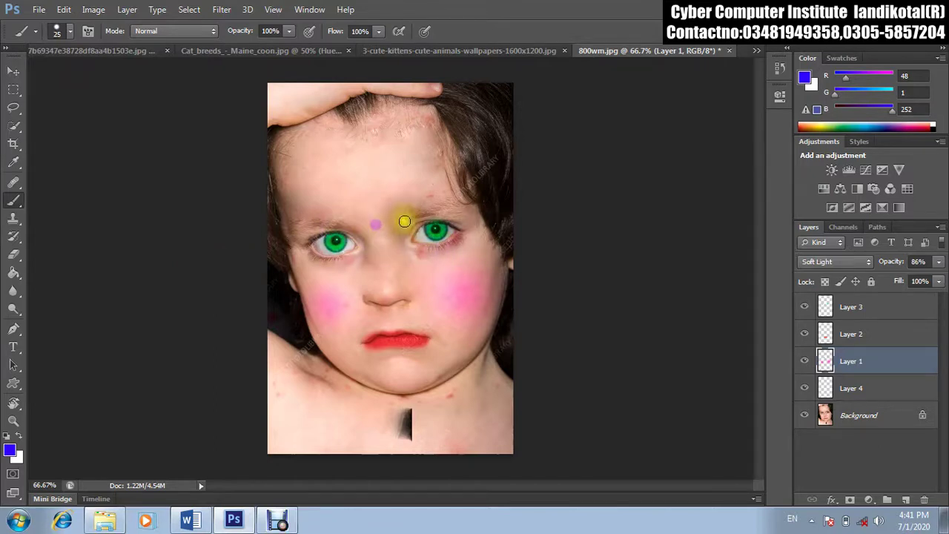
Step: Try the Normal and Multiply blend modes on Layer 1
{"action": "left_click", "coordinate": [850, 267]}
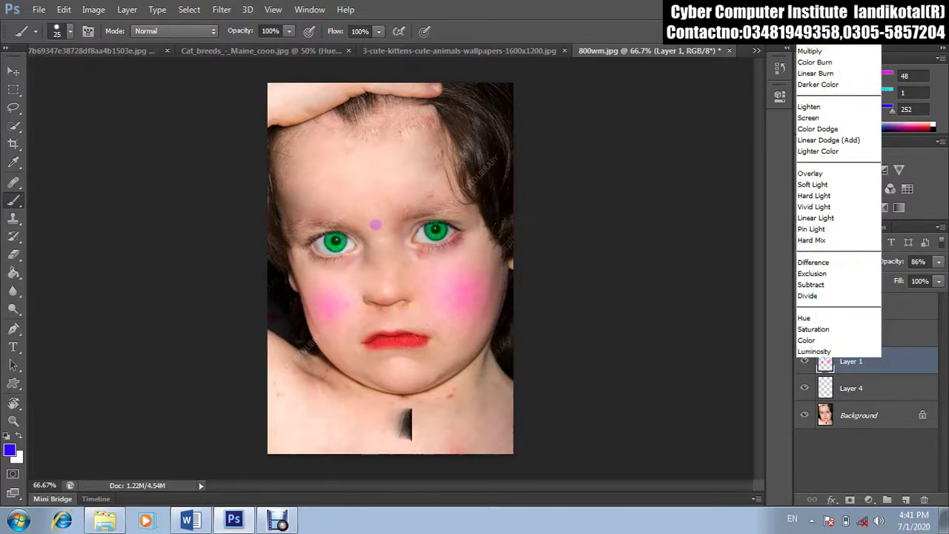
{"action": "key", "text": "Escape"}
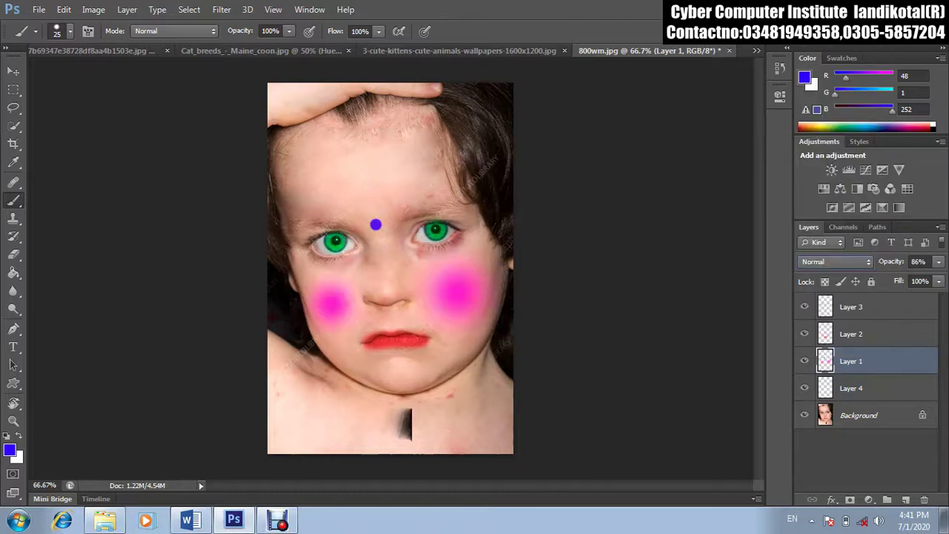
{"action": "left_click", "coordinate": [828, 263]}
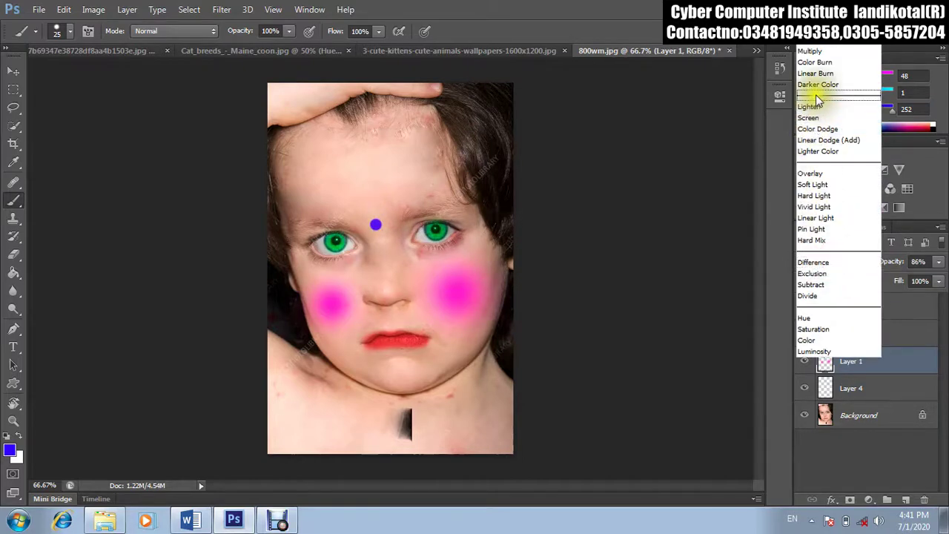
{"action": "left_click", "coordinate": [820, 51]}
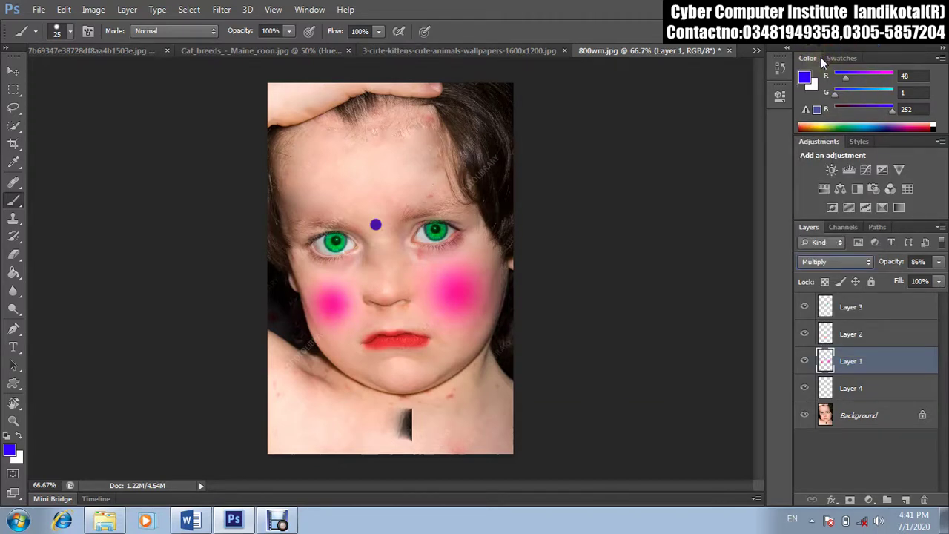
Step: Return Layer 1 to the Soft Light blend mode and undo the blue dot painted on it
{"action": "key", "text": "Down"}
{"action": "key", "text": "Down"}
{"action": "key", "text": "Down"}
{"action": "key", "text": "Down"}
{"action": "key", "text": "Down"}
{"action": "key", "text": "Down"}
{"action": "key", "text": "Down"}
{"action": "key", "text": "Down"}
{"action": "key", "text": "Down"}
{"action": "key", "text": "Down"}
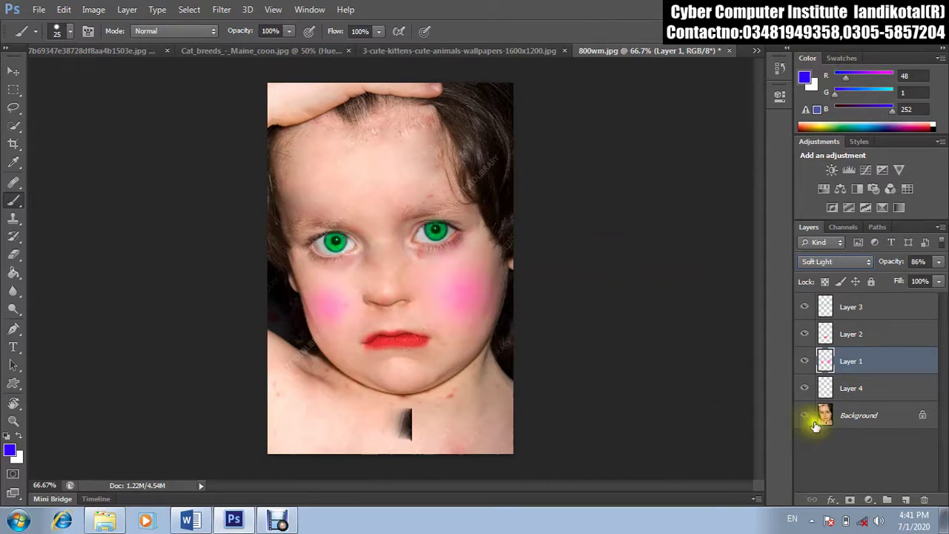
Step: Paint a blue dot between the eyebrows on Layer 4 with the 25 px hard brush
{"action": "left_click", "coordinate": [847, 387]}
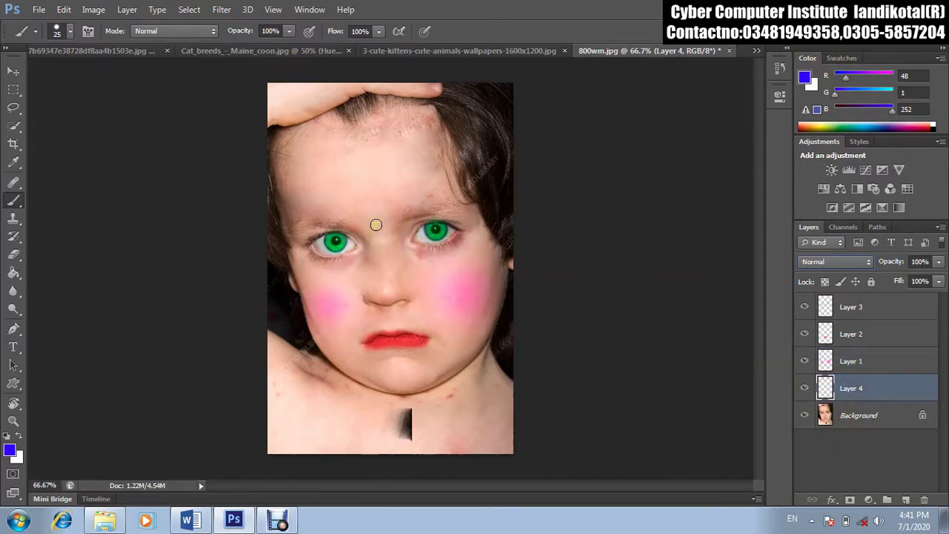
{"action": "left_click", "coordinate": [376, 224]}
Step: Try the Multiply, Screen, Lighter Color and Overlay blend modes on Layer 4
{"action": "left_click", "coordinate": [832, 262]}
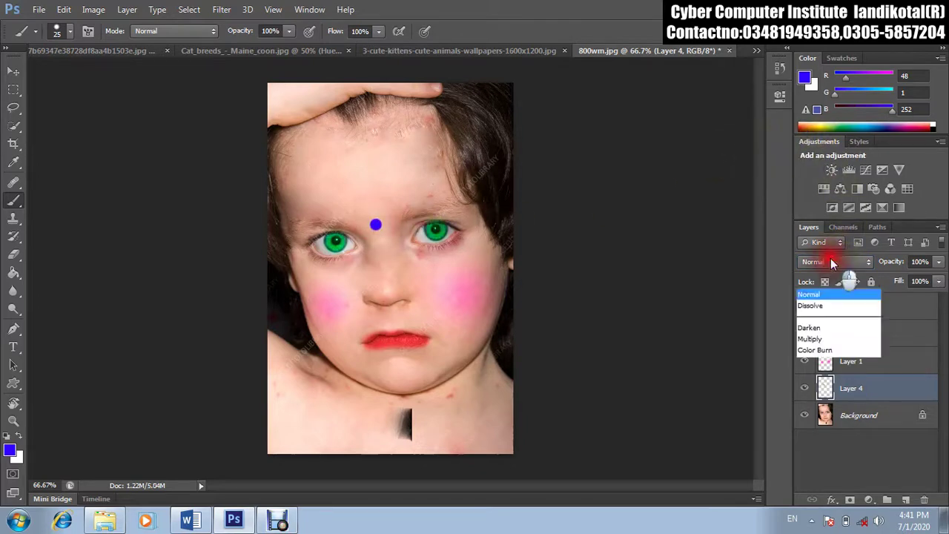
{"action": "left_click", "coordinate": [811, 50]}
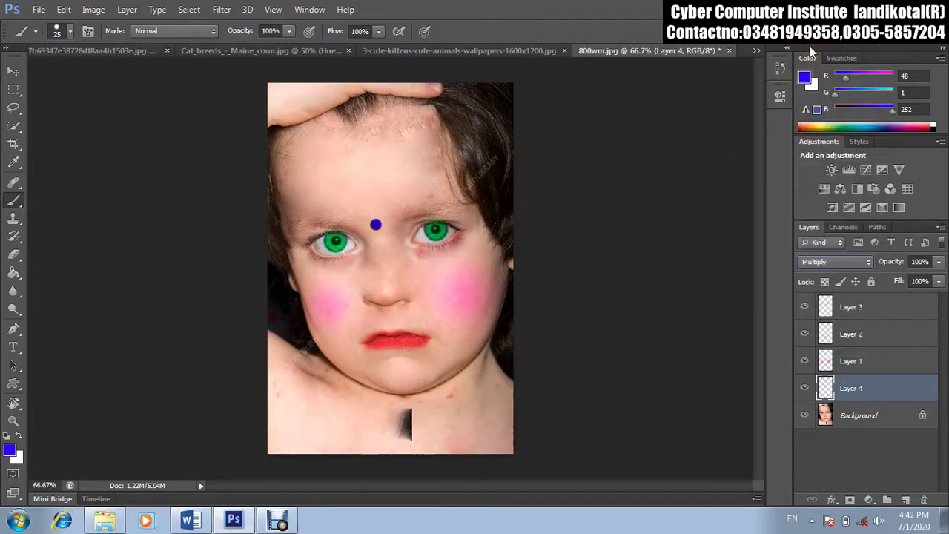
{"action": "left_click", "coordinate": [832, 261]}
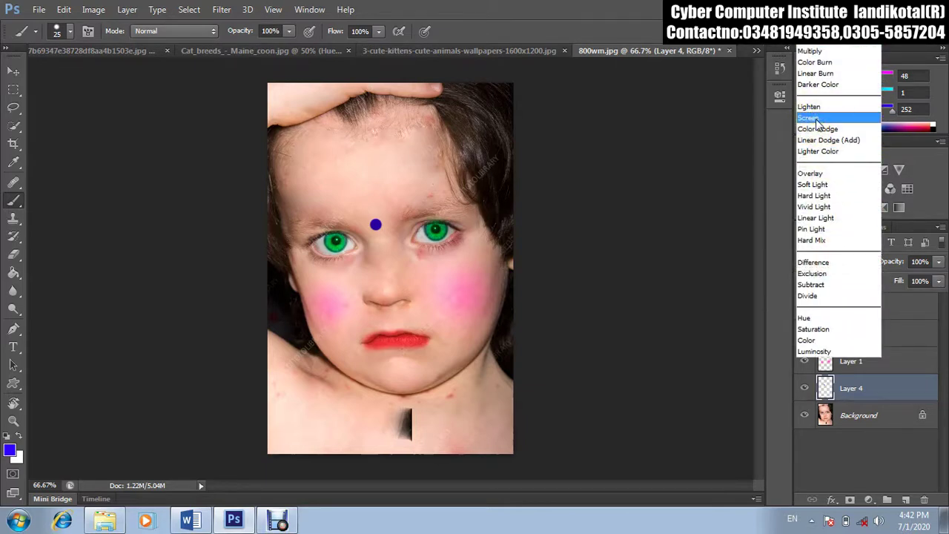
{"action": "left_click", "coordinate": [815, 117]}
{"action": "left_click", "coordinate": [832, 262]}
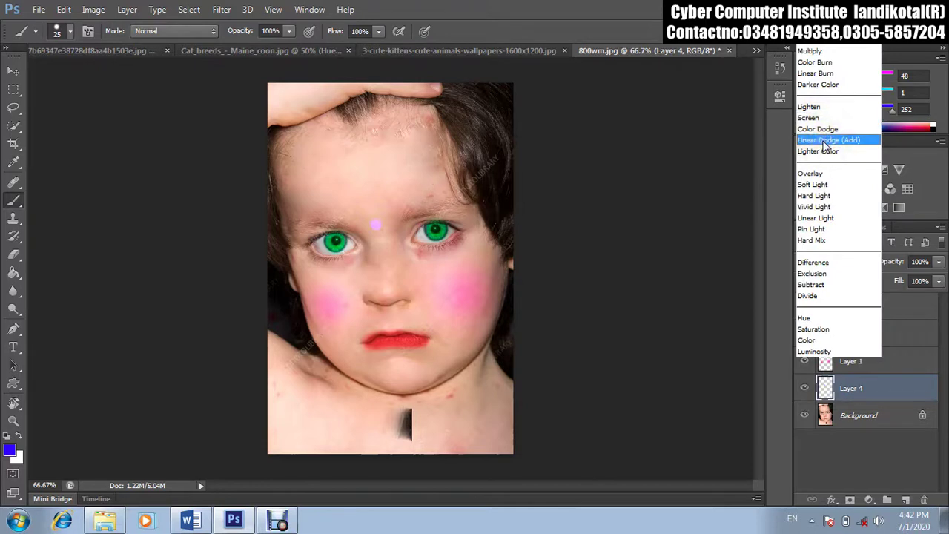
{"action": "left_click", "coordinate": [825, 151]}
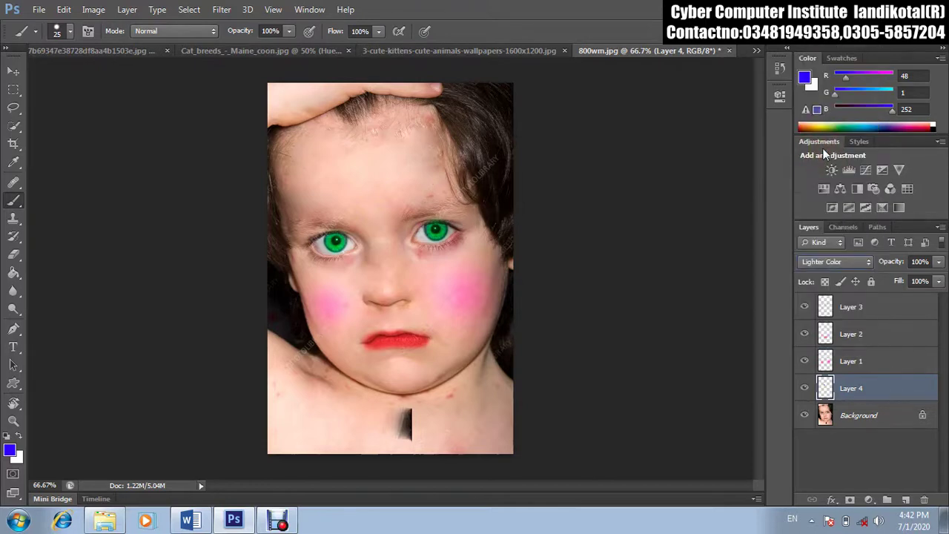
{"action": "left_click", "coordinate": [816, 262]}
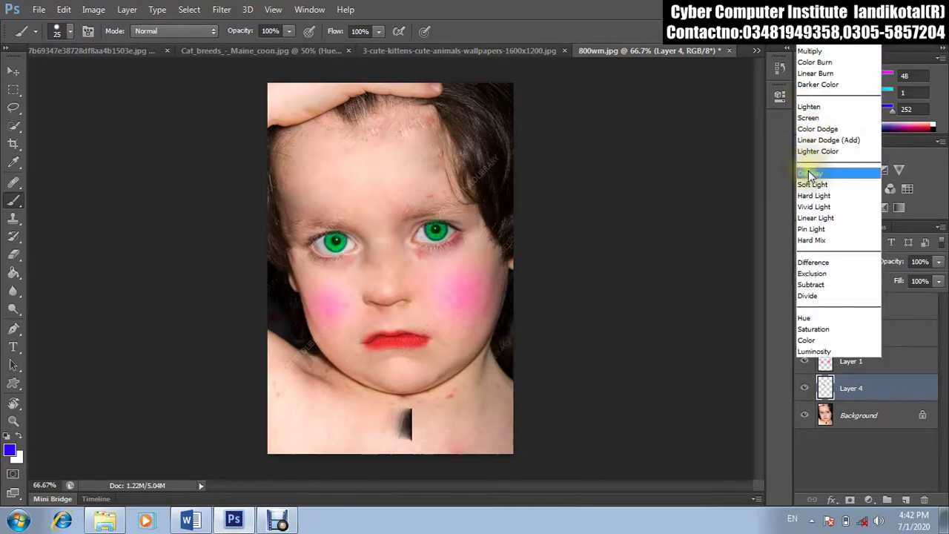
{"action": "left_click", "coordinate": [810, 174]}
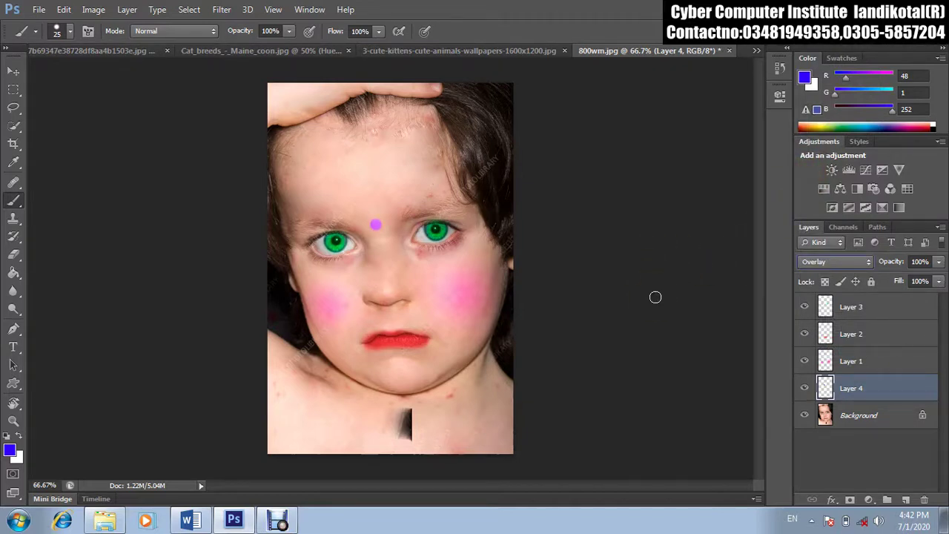
Step: Inspect the dot between the eyebrows at 200% and set Layer 4's blend mode to Normal
{"action": "left_click", "coordinate": [440, 412]}
{"action": "key", "text": "z"}
{"action": "left_click", "coordinate": [452, 401]}
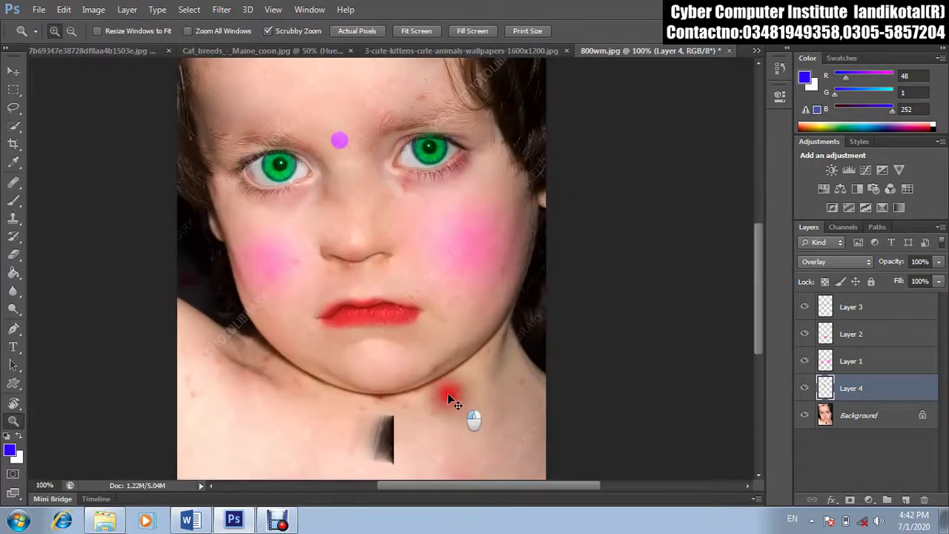
{"action": "left_click", "coordinate": [452, 400]}
{"action": "left_click_drag", "start_coordinate": [758, 293], "coordinate": [761, 241]}
{"action": "right_click", "coordinate": [507, 264]}
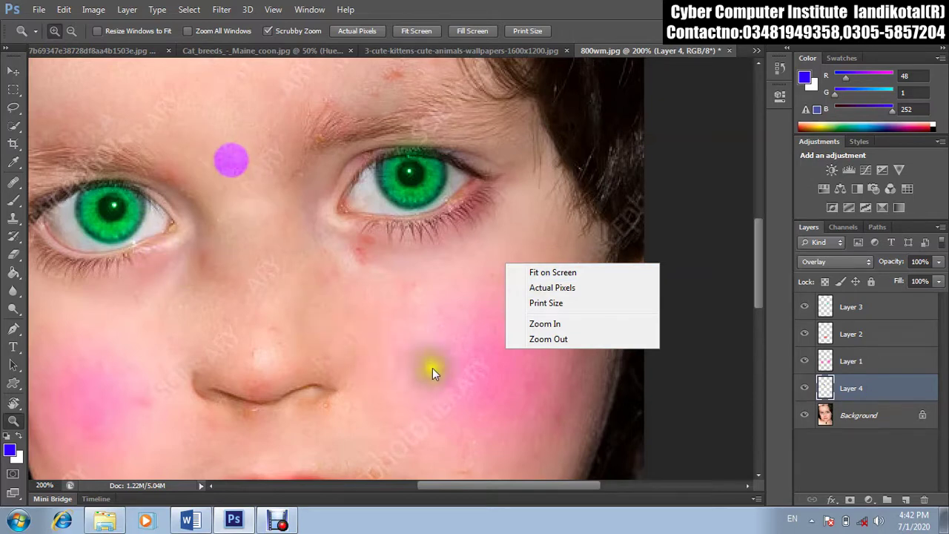
{"action": "left_click", "coordinate": [849, 387]}
{"action": "left_click", "coordinate": [826, 265]}
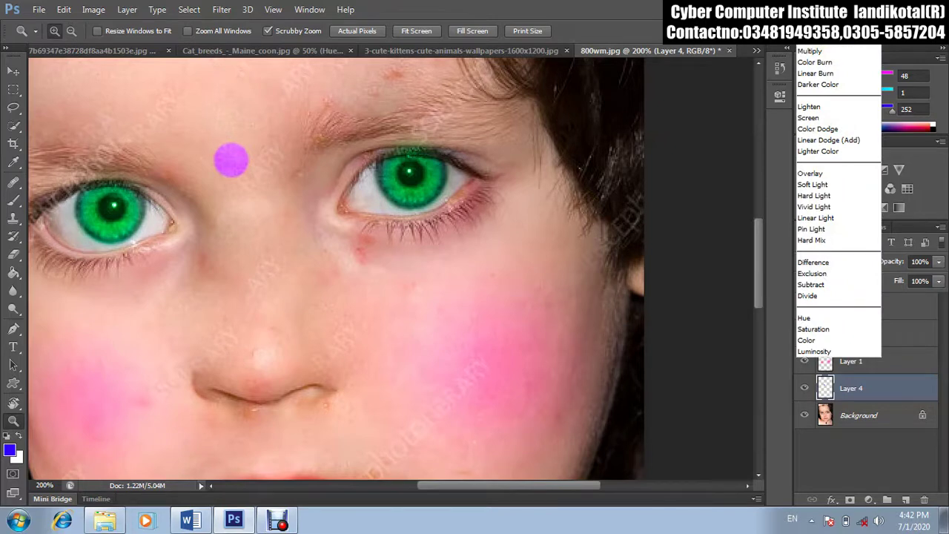
{"action": "key", "text": "Escape"}
Step: Show the face at 100% and switch Layer 3 off and on to compare the eyes with the original
{"action": "right_click", "coordinate": [551, 381]}
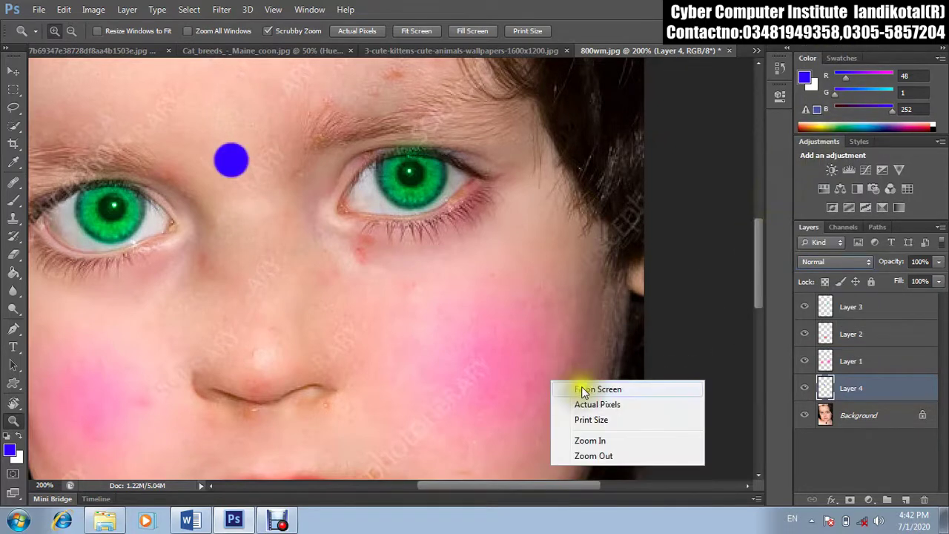
{"action": "left_click", "coordinate": [597, 389]}
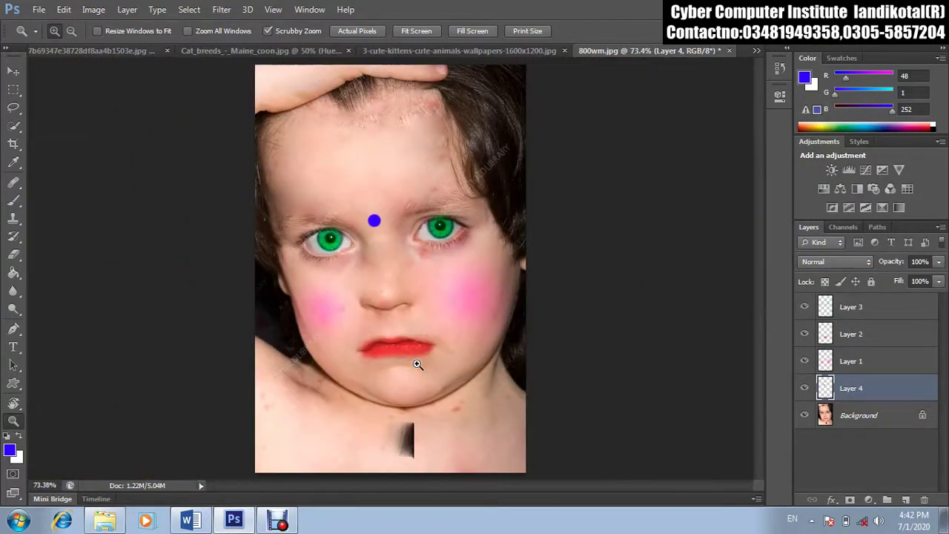
{"action": "left_click_drag", "start_coordinate": [418, 363], "coordinate": [760, 257]}
{"action": "right_click", "coordinate": [710, 266]}
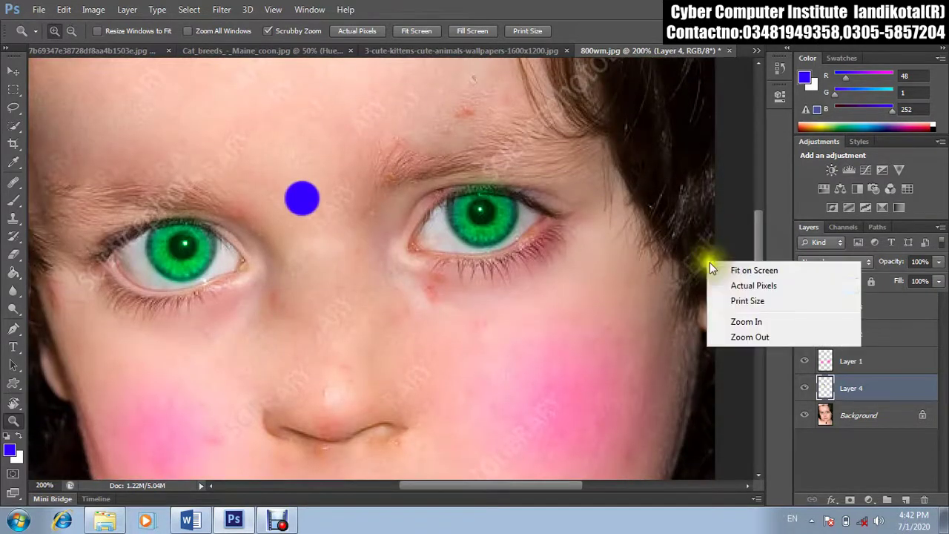
{"action": "left_click", "coordinate": [737, 336]}
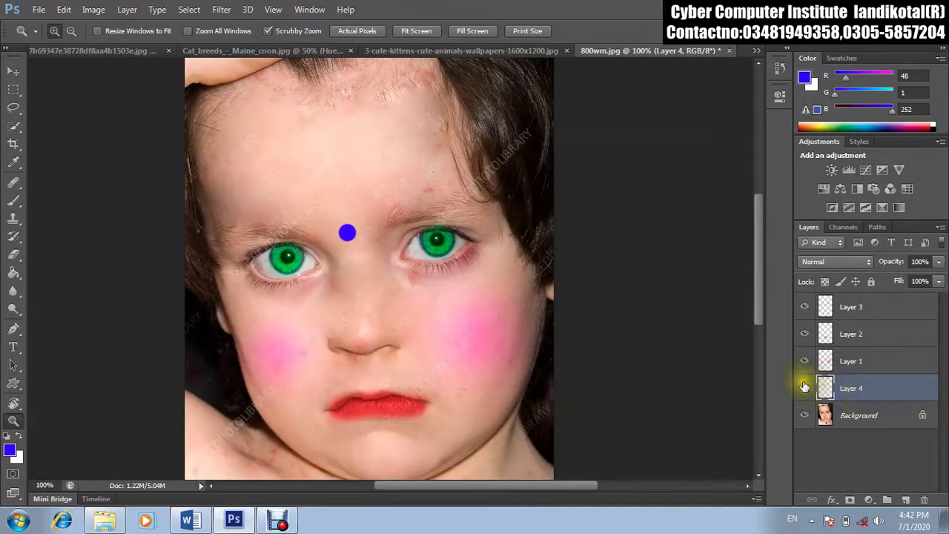
{"action": "left_click", "coordinate": [806, 307]}
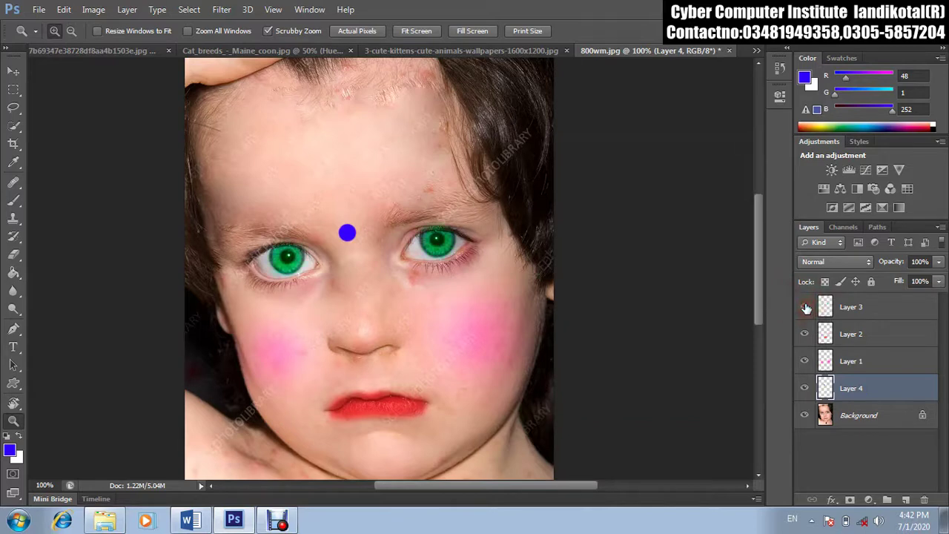
{"action": "left_click", "coordinate": [805, 307]}
{"action": "left_click", "coordinate": [806, 307]}
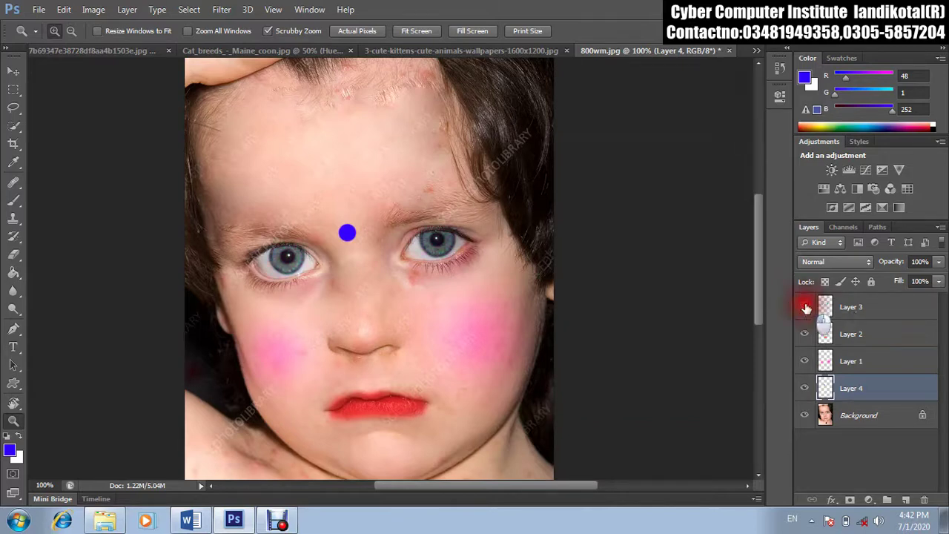
{"action": "left_click", "coordinate": [806, 307]}
Step: Switch Layer 2 and Layer 1 off and on in turn to compare the lips and cheeks with the original
{"action": "left_click", "coordinate": [806, 335]}
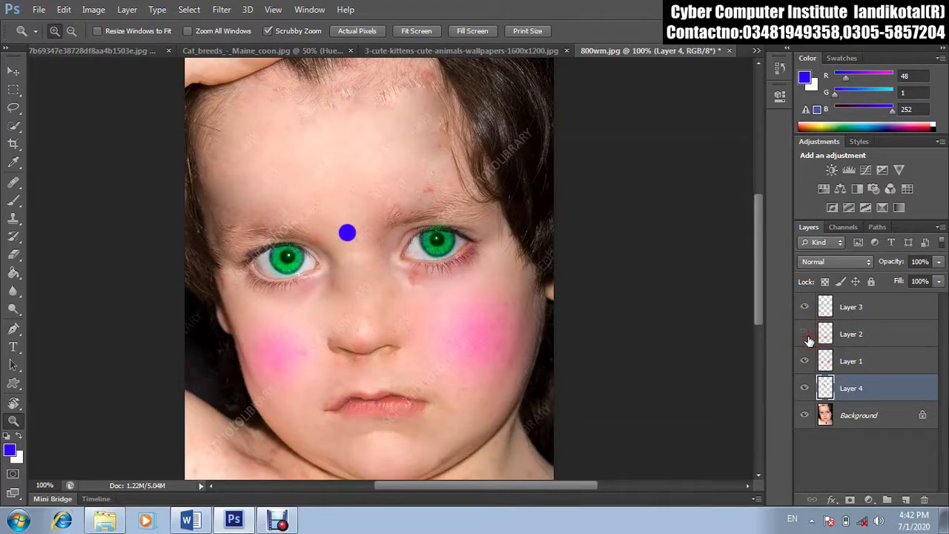
{"action": "left_click", "coordinate": [805, 334]}
{"action": "left_click", "coordinate": [806, 335]}
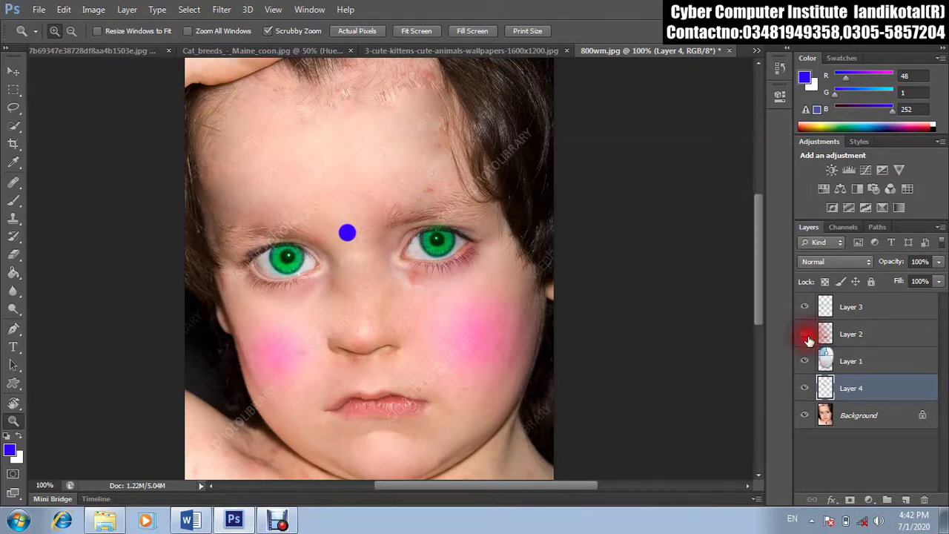
{"action": "left_click", "coordinate": [806, 334]}
{"action": "left_click", "coordinate": [805, 361]}
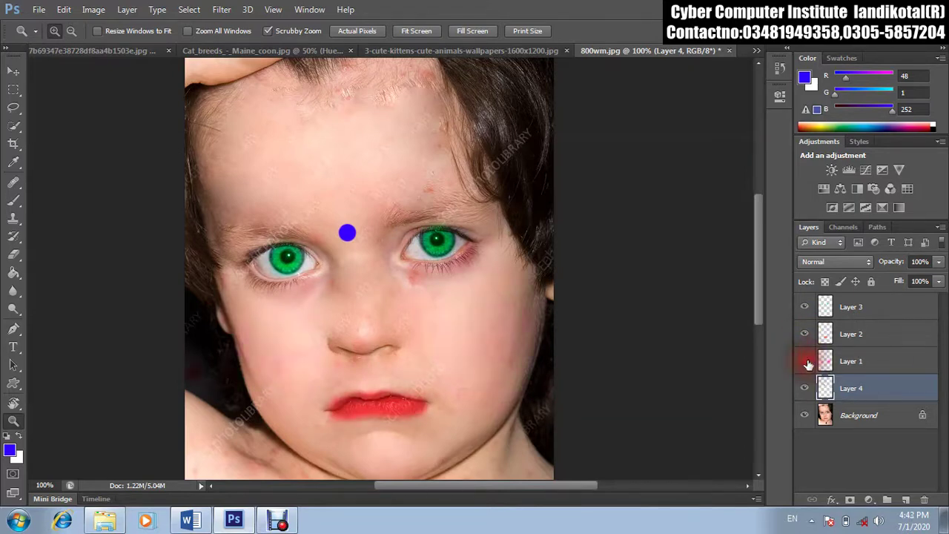
{"action": "left_click", "coordinate": [806, 361]}
{"action": "left_click", "coordinate": [806, 361]}
{"action": "left_click", "coordinate": [806, 361]}
Step: Switch Layer 4 off and on to compare the forehead with and without the blue dot
{"action": "left_click", "coordinate": [805, 389]}
{"action": "left_click", "coordinate": [805, 388]}
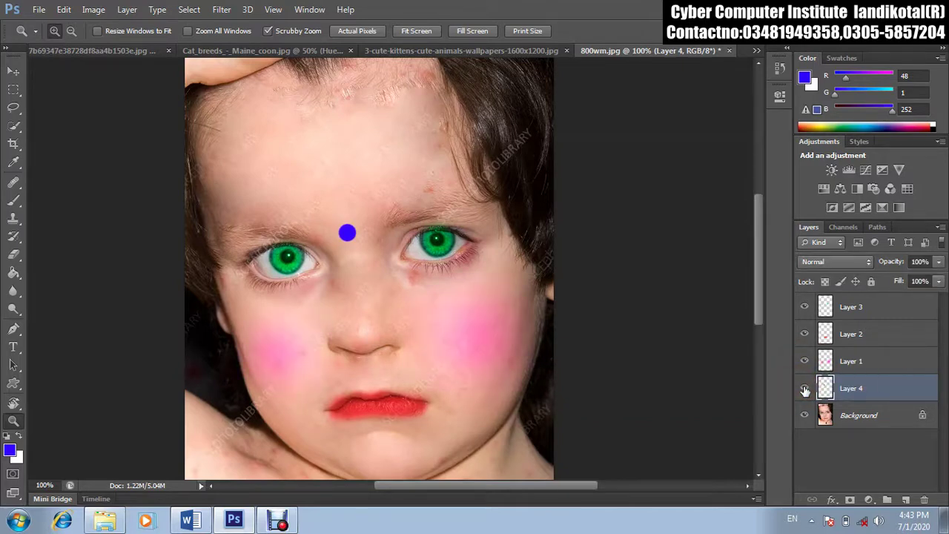
{"action": "left_click", "coordinate": [805, 389]}
{"action": "left_click", "coordinate": [805, 388]}
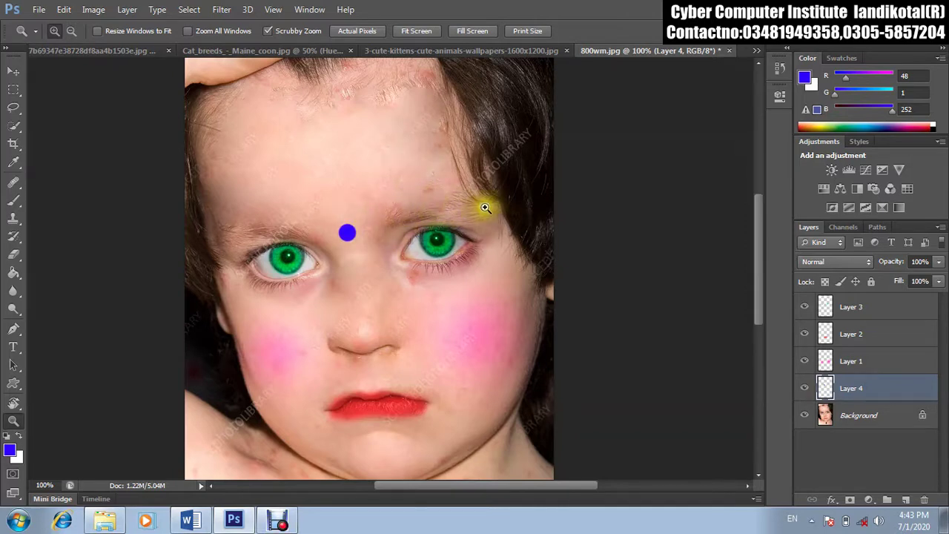
Step: Look through the open Maine Coon and three-kittens images and return to 800wm.jpg
{"action": "left_click", "coordinate": [267, 50]}
{"action": "left_click", "coordinate": [511, 61]}
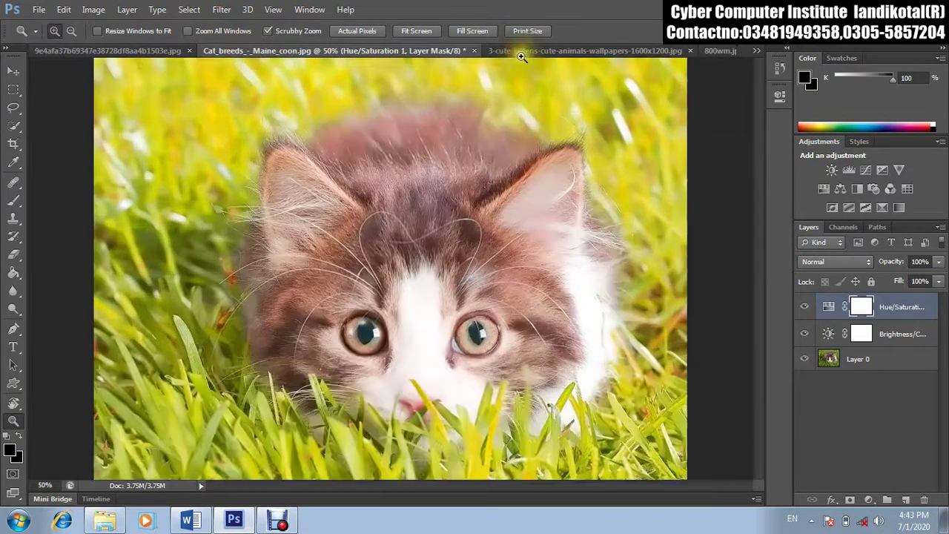
{"action": "left_click", "coordinate": [529, 50]}
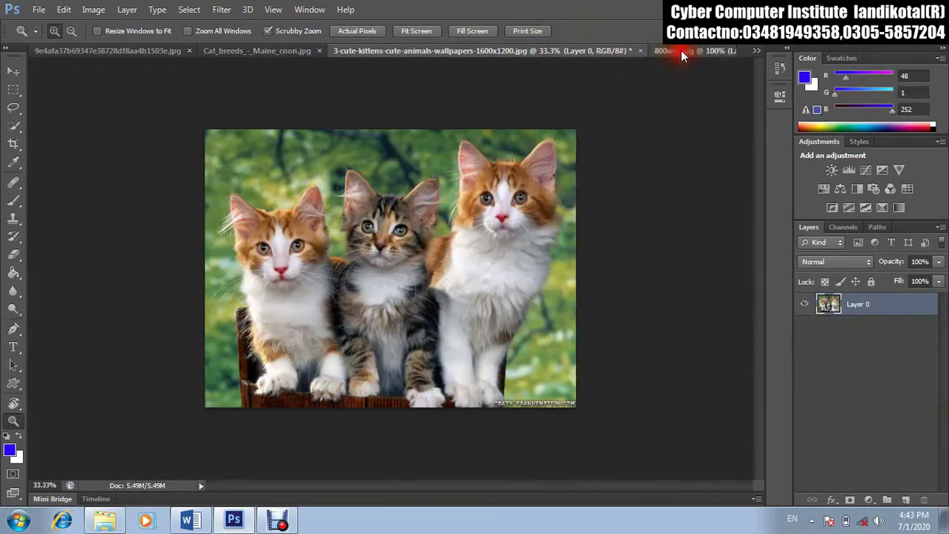
{"action": "left_click", "coordinate": [680, 52]}
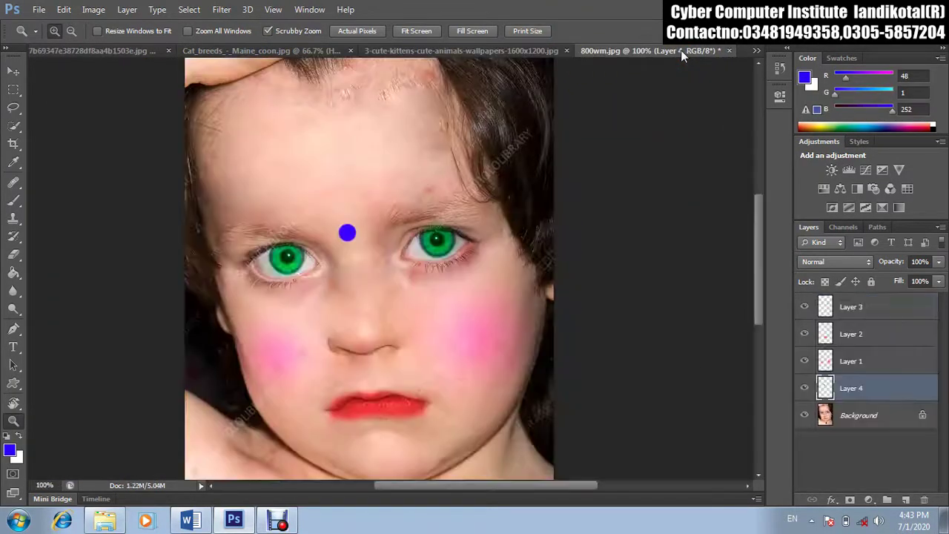
Step: Switch to the open footballer photo and view the player's head at 200%
{"action": "left_click", "coordinate": [123, 52]}
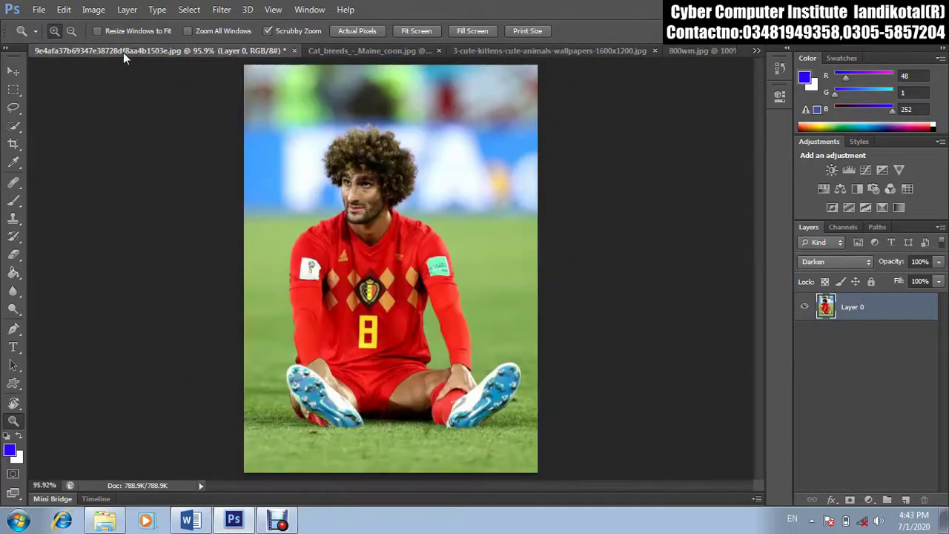
{"action": "left_click", "coordinate": [370, 184]}
{"action": "left_click", "coordinate": [370, 184]}
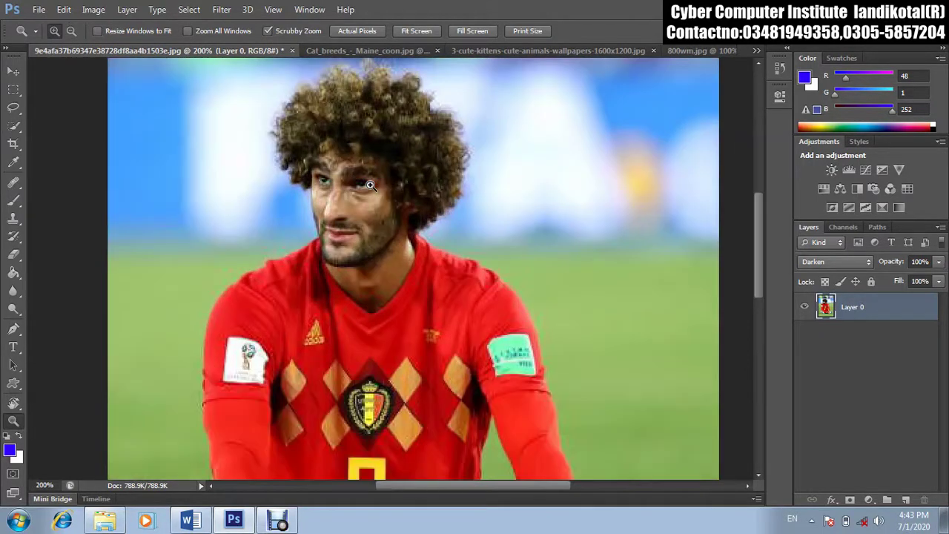
{"action": "left_click_drag", "start_coordinate": [756, 230], "coordinate": [755, 213]}
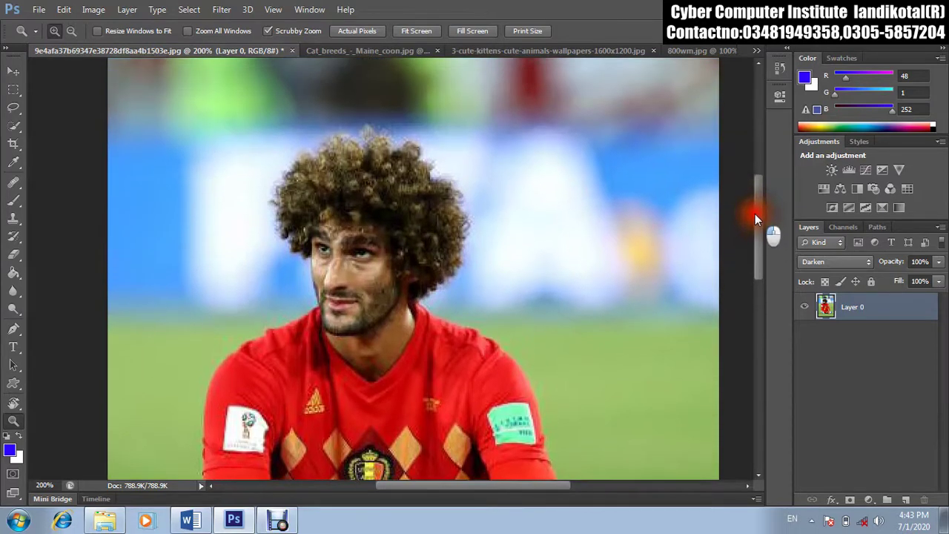
Step: Try to select the player's curly hair on Layer 0 with the Quick Selection tool, subtracting the forehead and eye area
{"action": "left_click", "coordinate": [14, 126]}
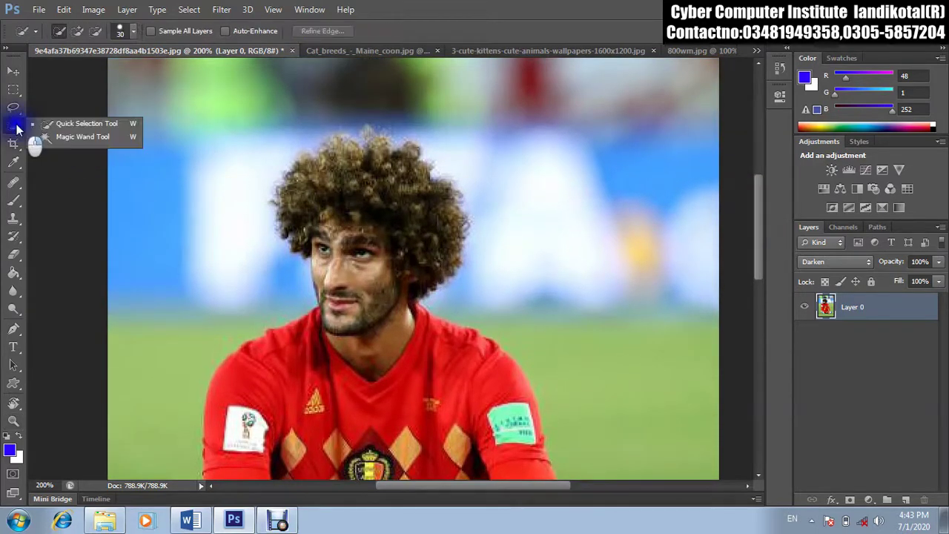
{"action": "left_click", "coordinate": [60, 125]}
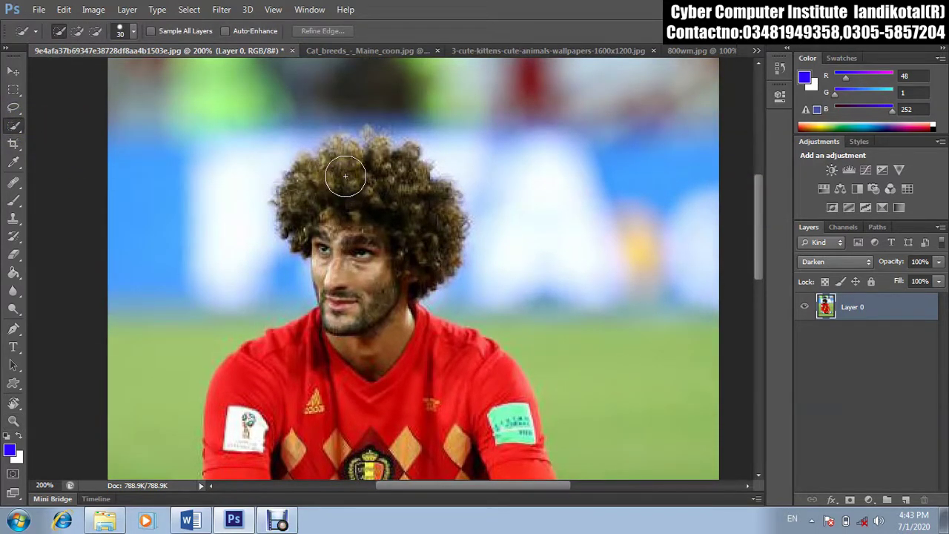
{"action": "left_click", "coordinate": [395, 179]}
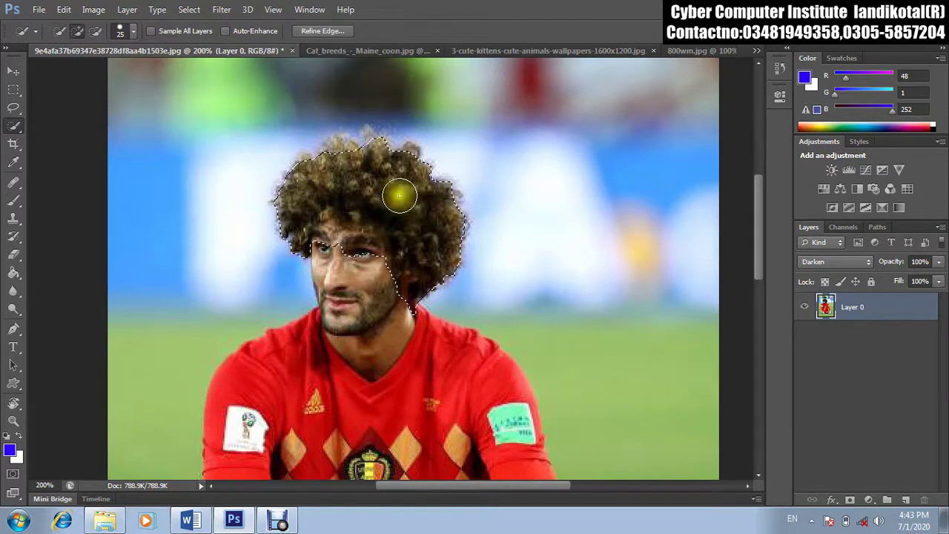
{"action": "left_click", "coordinate": [94, 30]}
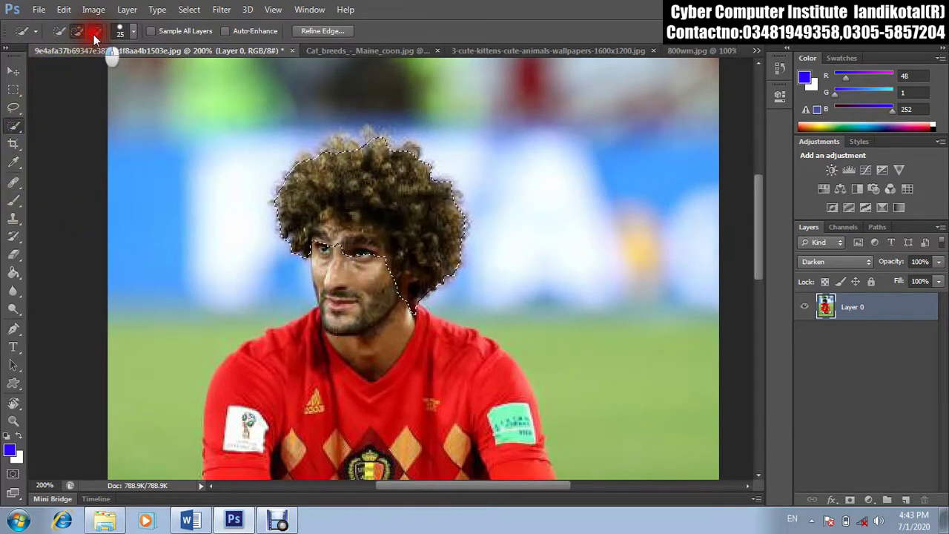
{"action": "left_click", "coordinate": [359, 241]}
{"action": "mouse_move", "coordinate": [359, 241]}
{"action": "left_mouse_down"}
{"action": "mouse_move", "coordinate": [341, 219]}
{"action": "mouse_move", "coordinate": [323, 238]}
{"action": "mouse_move", "coordinate": [407, 290]}
{"action": "mouse_move", "coordinate": [420, 256]}
{"action": "left_mouse_up"}
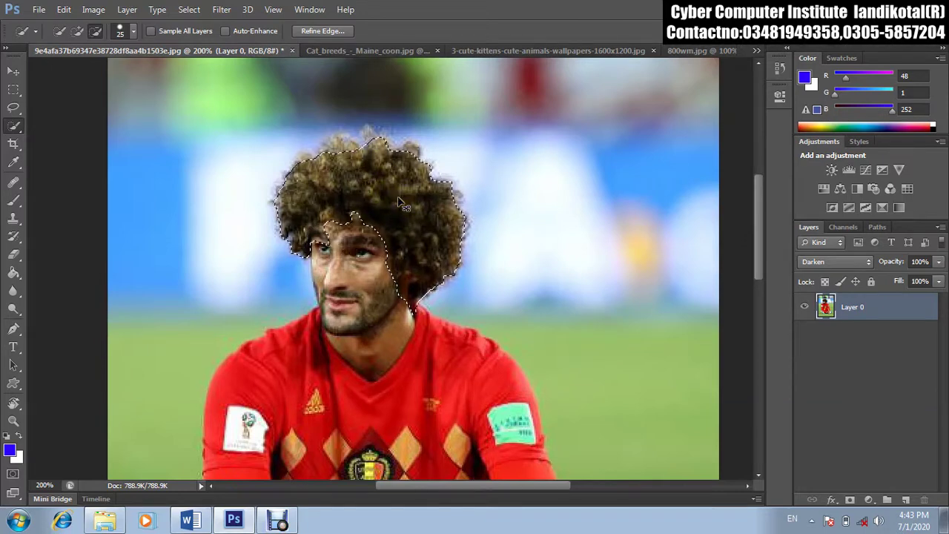
Step: Add a new layer and quick-select the player's hair with Auto-Enhance and Sample All Layers enabled, leaving the forehead and face out
{"action": "left_click", "coordinate": [905, 500]}
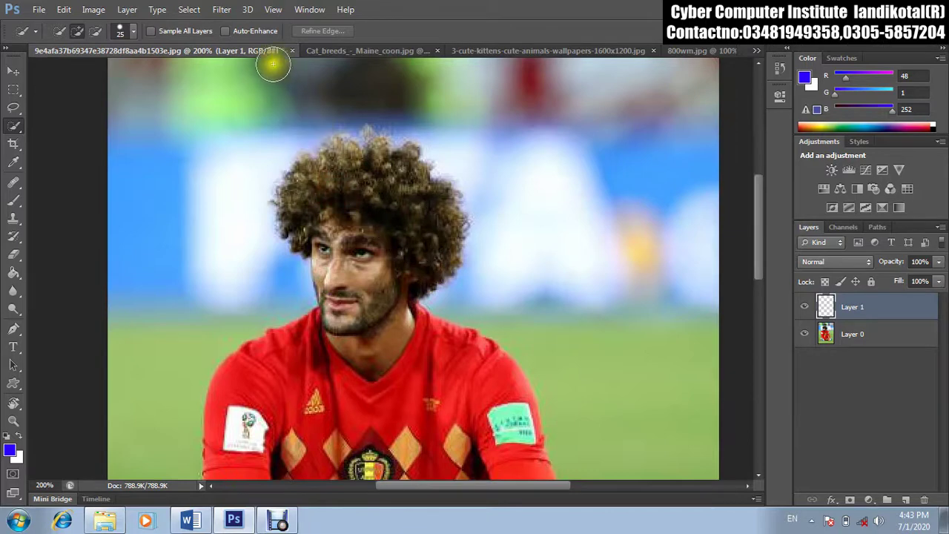
{"action": "left_click", "coordinate": [243, 30]}
{"action": "left_click", "coordinate": [178, 30]}
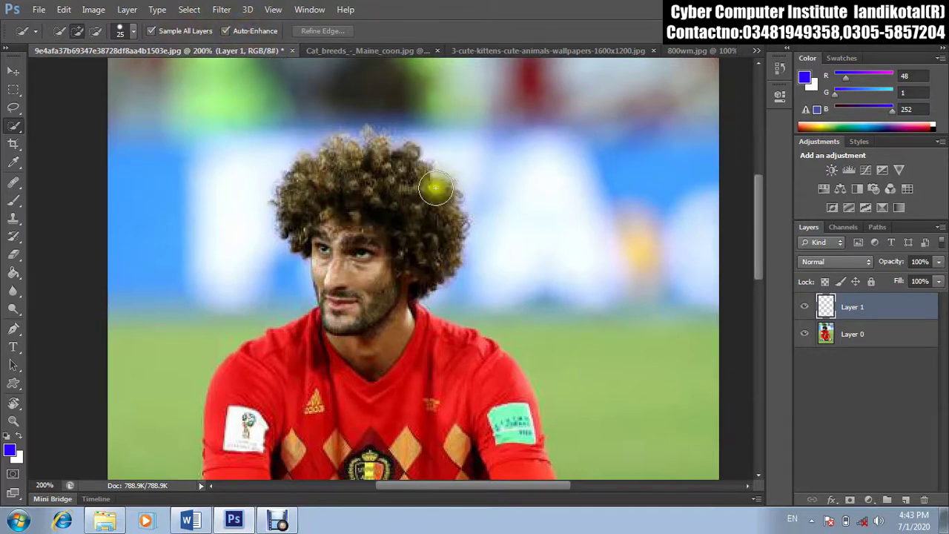
{"action": "mouse_move", "coordinate": [435, 188]}
{"action": "left_mouse_down"}
{"action": "mouse_move", "coordinate": [426, 157]}
{"action": "mouse_move", "coordinate": [445, 220]}
{"action": "left_mouse_up"}
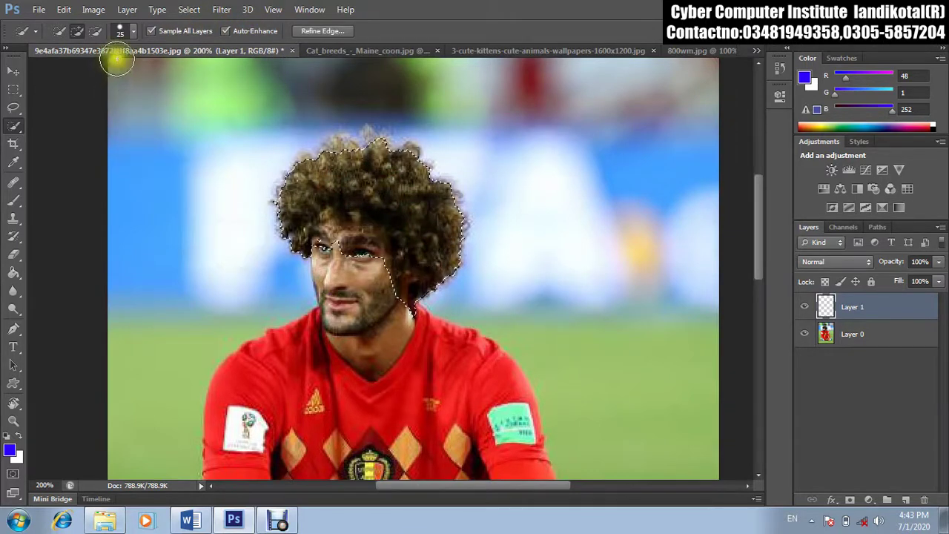
{"action": "left_click", "coordinate": [95, 30]}
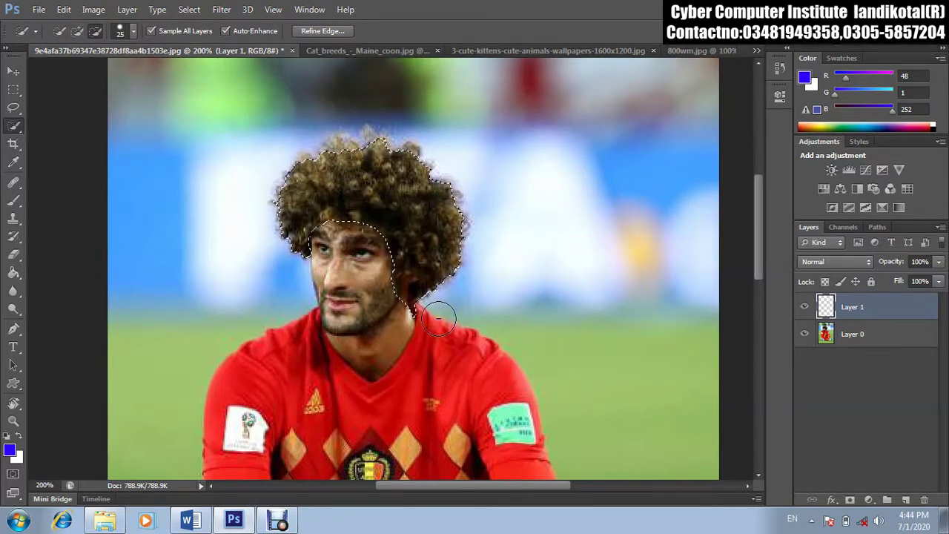
Step: Choose the Brush tool and set the foreground colour to bright green, 01fc48
{"action": "left_click", "coordinate": [13, 199]}
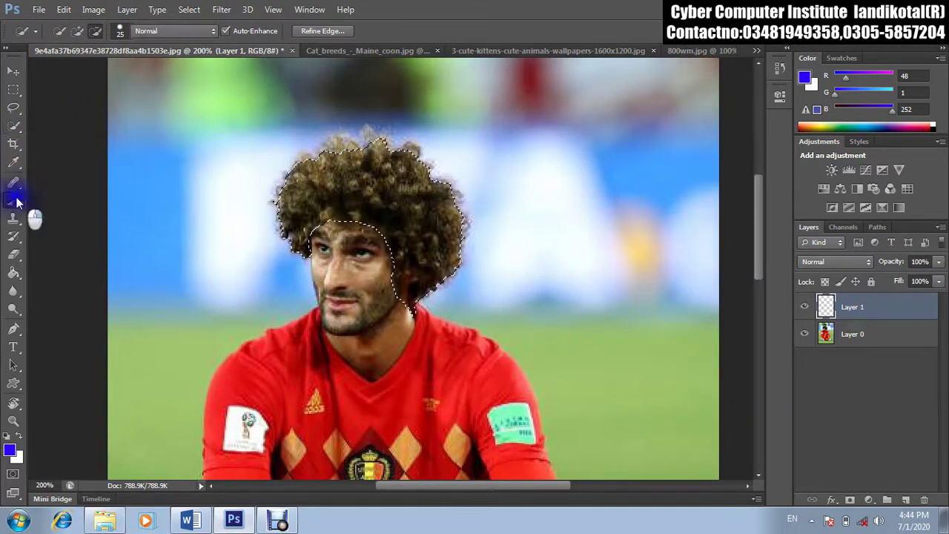
{"action": "left_click", "coordinate": [94, 197]}
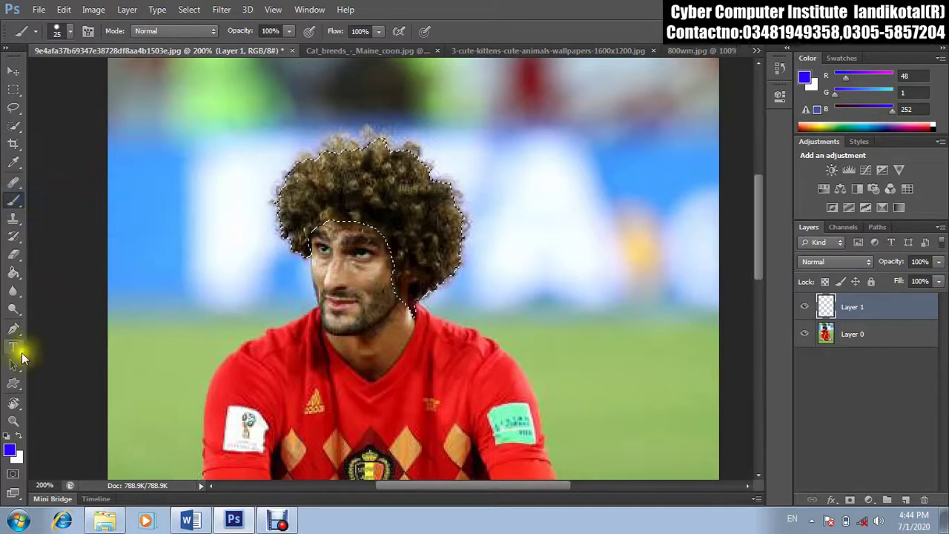
{"action": "left_click", "coordinate": [9, 449]}
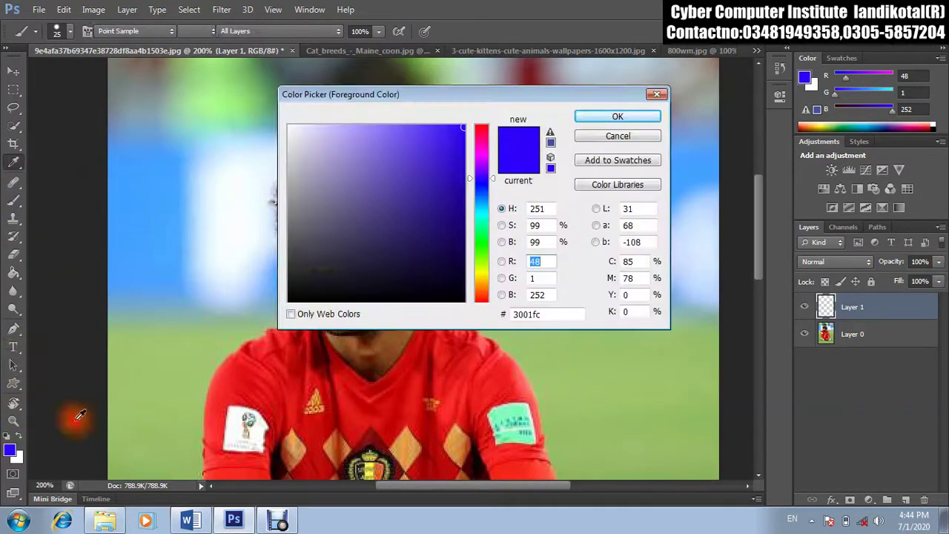
{"action": "left_click", "coordinate": [483, 149]}
{"action": "left_click", "coordinate": [484, 234]}
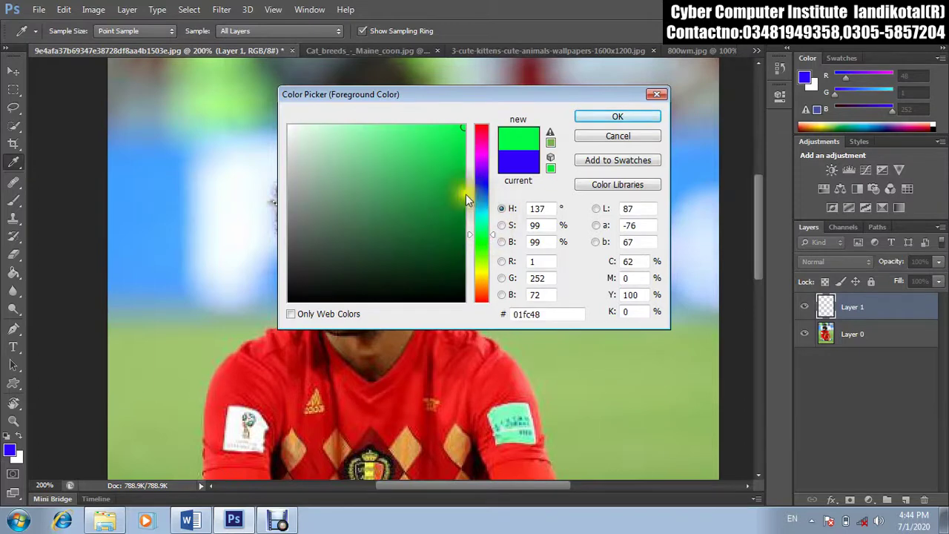
{"action": "left_click", "coordinate": [617, 117]}
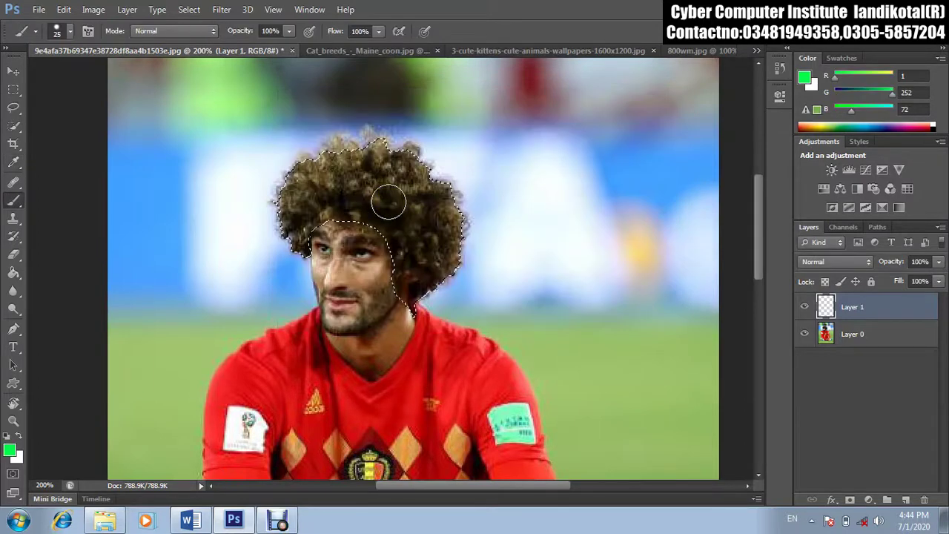
Step: Paint the whole selected hair green on Layer 1 with a size 50 brush and set the layer's blend mode to Overlay
{"action": "left_click_drag", "start_coordinate": [391, 199], "coordinate": [354, 189]}
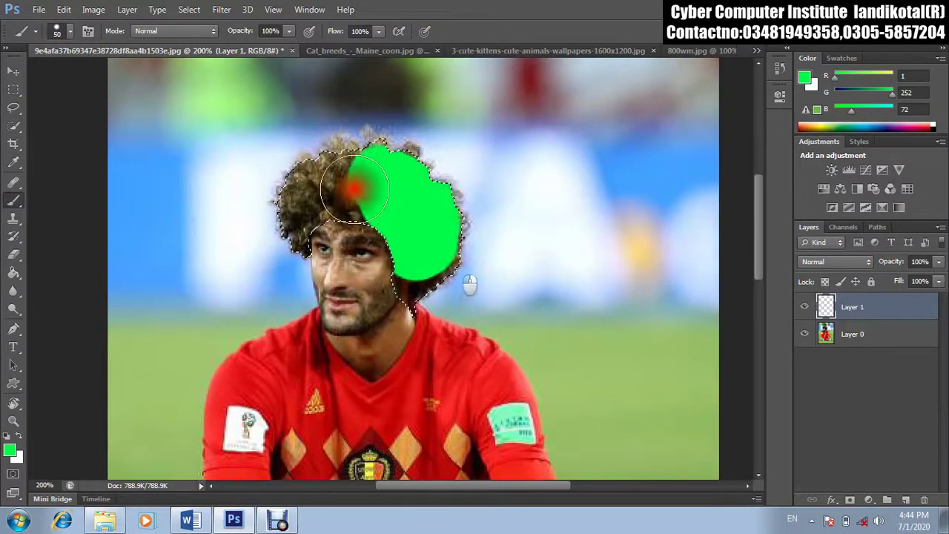
{"action": "mouse_move", "coordinate": [339, 270]}
{"action": "left_mouse_down"}
{"action": "mouse_move", "coordinate": [437, 282]}
{"action": "mouse_move", "coordinate": [409, 228]}
{"action": "left_mouse_up"}
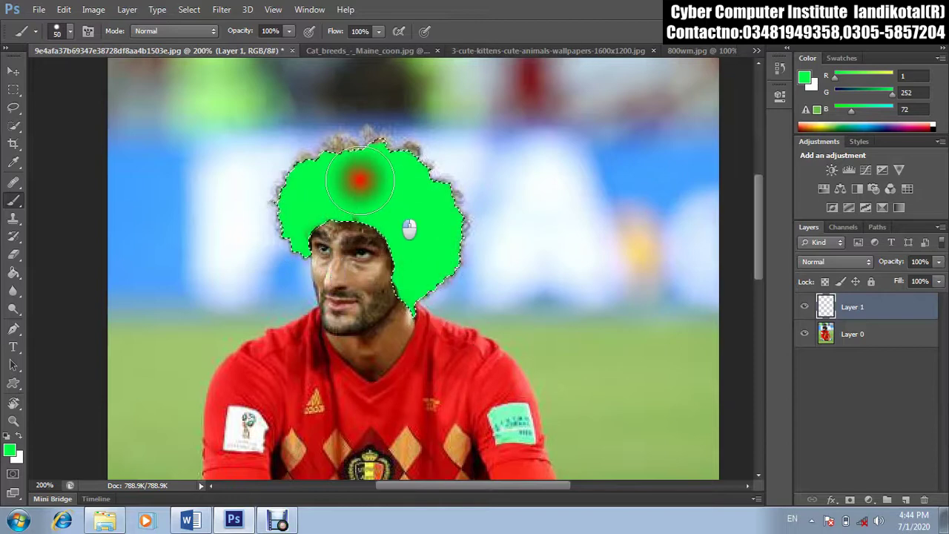
{"action": "left_click_drag", "start_coordinate": [303, 224], "coordinate": [434, 159]}
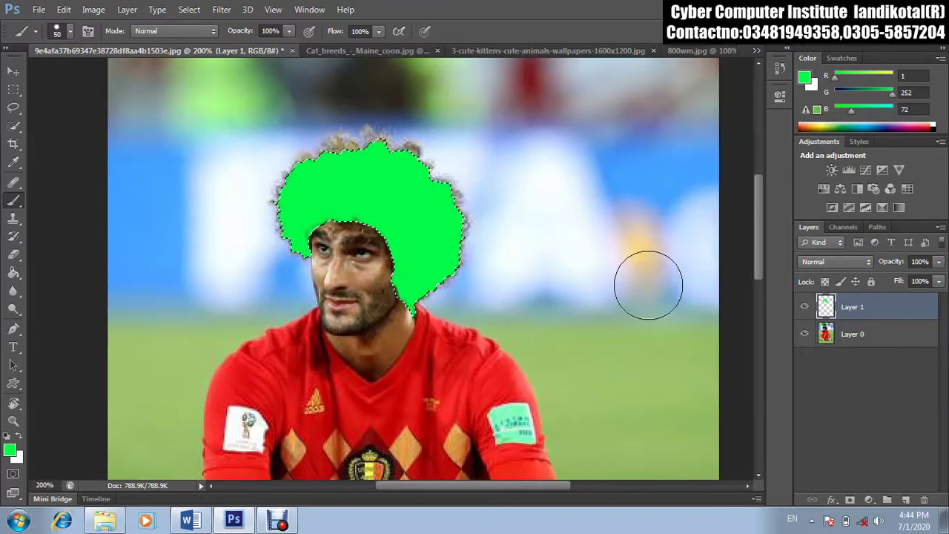
{"action": "left_click", "coordinate": [841, 261]}
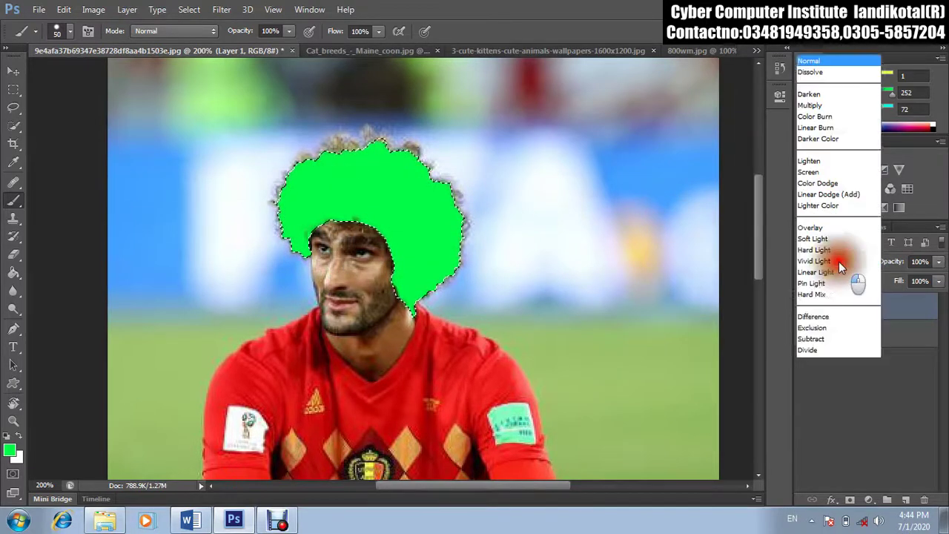
{"action": "left_click", "coordinate": [808, 172]}
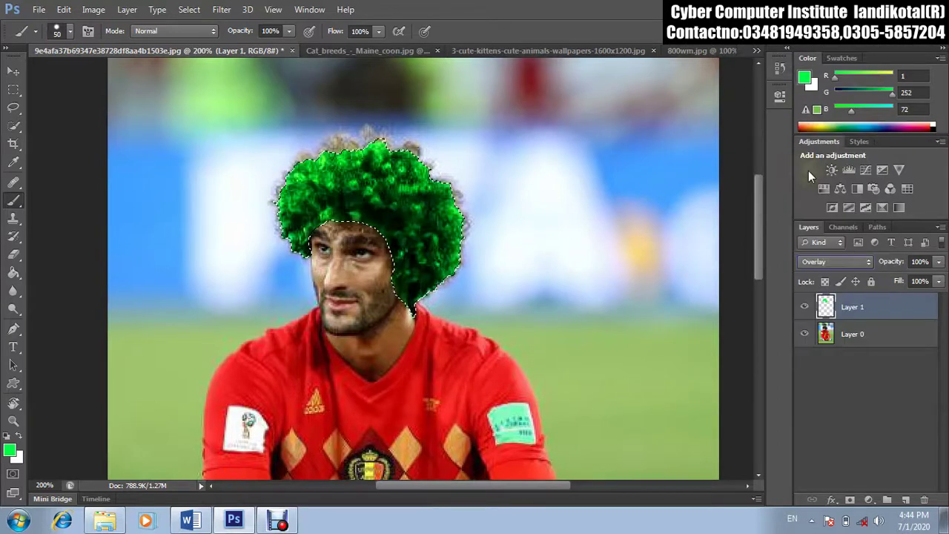
Step: Switch to the Move tool and set the foreground colour to dark blue, RGB 27, 69, 131
{"action": "left_click", "coordinate": [13, 71]}
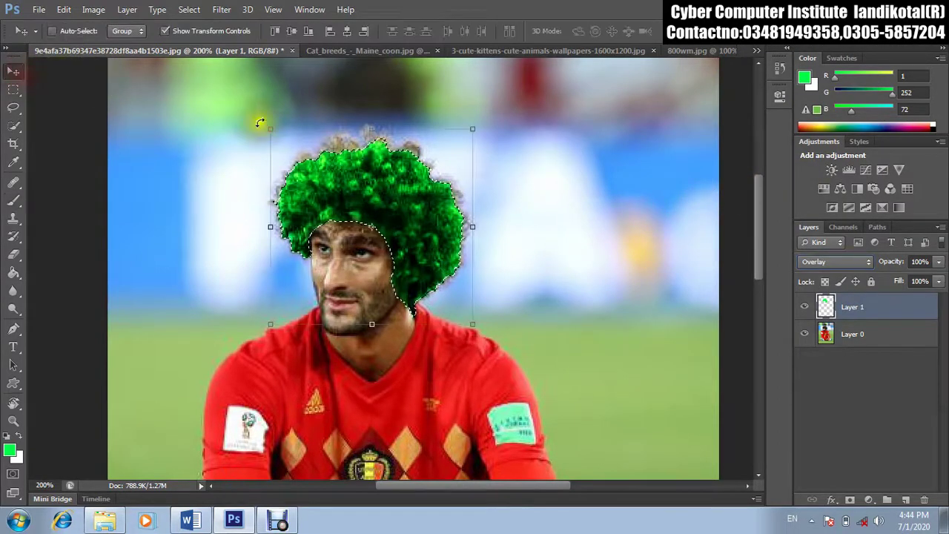
{"action": "left_click", "coordinate": [851, 124]}
{"action": "left_click", "coordinate": [878, 126]}
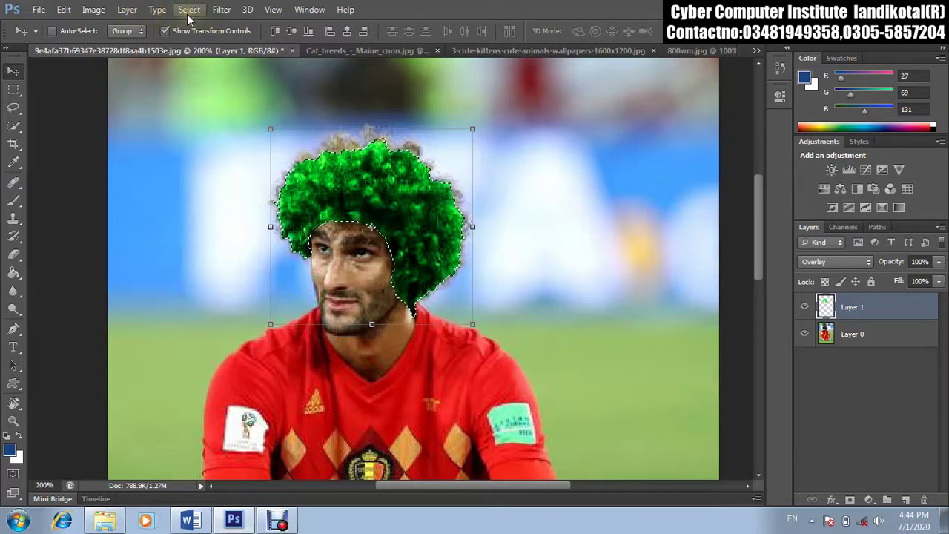
Step: Open a Hue/Saturation adjustment for the hair paint on Layer 1 and set hue to -81 and saturation to -29
{"action": "left_click", "coordinate": [104, 11]}
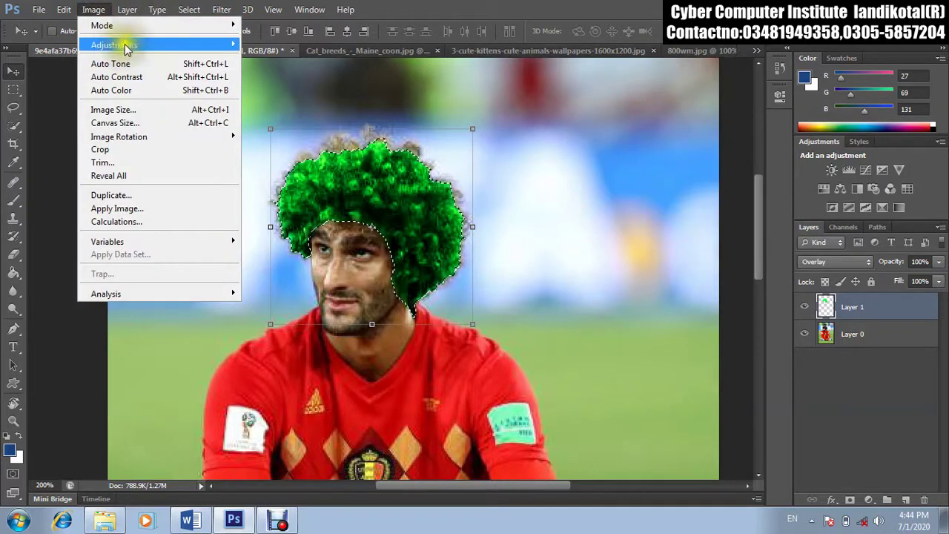
{"action": "mouse_move", "coordinate": [120, 43]}
{"action": "left_click", "coordinate": [282, 116]}
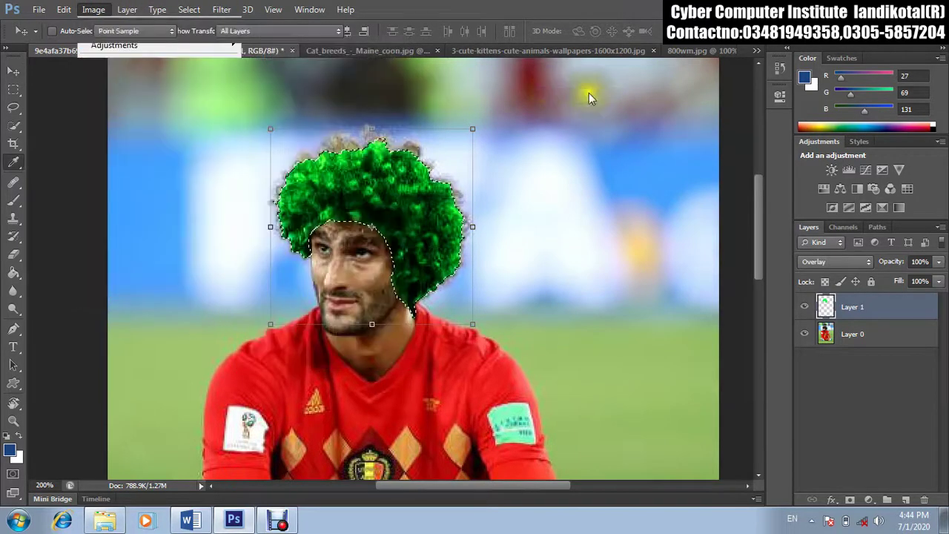
{"action": "left_click_drag", "start_coordinate": [538, 104], "coordinate": [736, 17]}
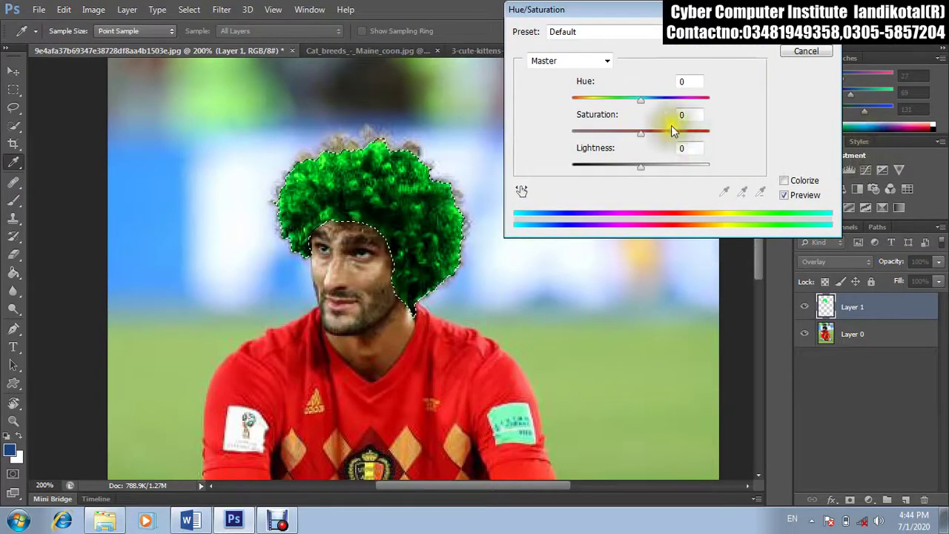
{"action": "mouse_move", "coordinate": [640, 98]}
{"action": "left_mouse_down"}
{"action": "mouse_move", "coordinate": [690, 96]}
{"action": "mouse_move", "coordinate": [624, 93]}
{"action": "left_mouse_up"}
{"action": "left_click_drag", "start_coordinate": [613, 95], "coordinate": [598, 96]}
{"action": "left_click_drag", "start_coordinate": [640, 137], "coordinate": [620, 134]}
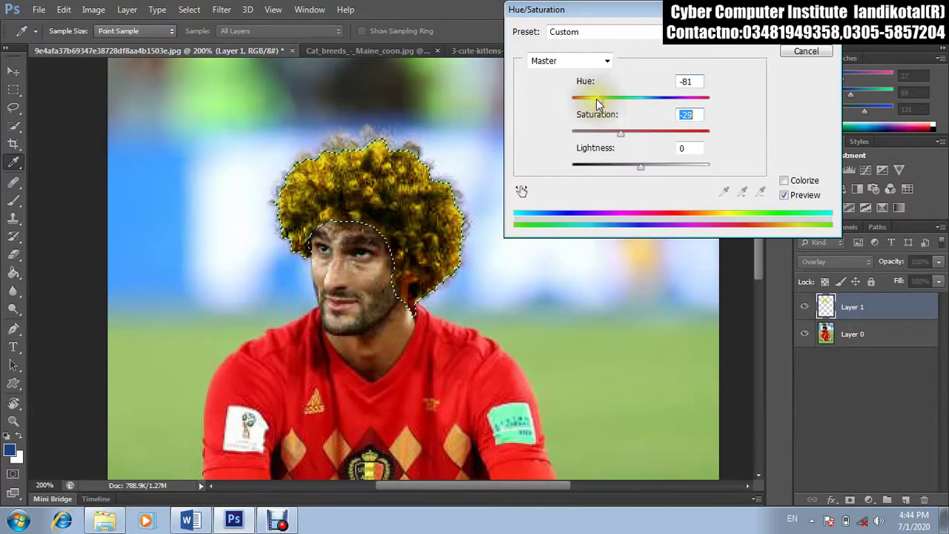
Step: Shift the hue back to green, apply the Hue/Saturation adjustment and deselect the hair
{"action": "left_click_drag", "start_coordinate": [596, 98], "coordinate": [641, 92]}
{"action": "left_click", "coordinate": [806, 31]}
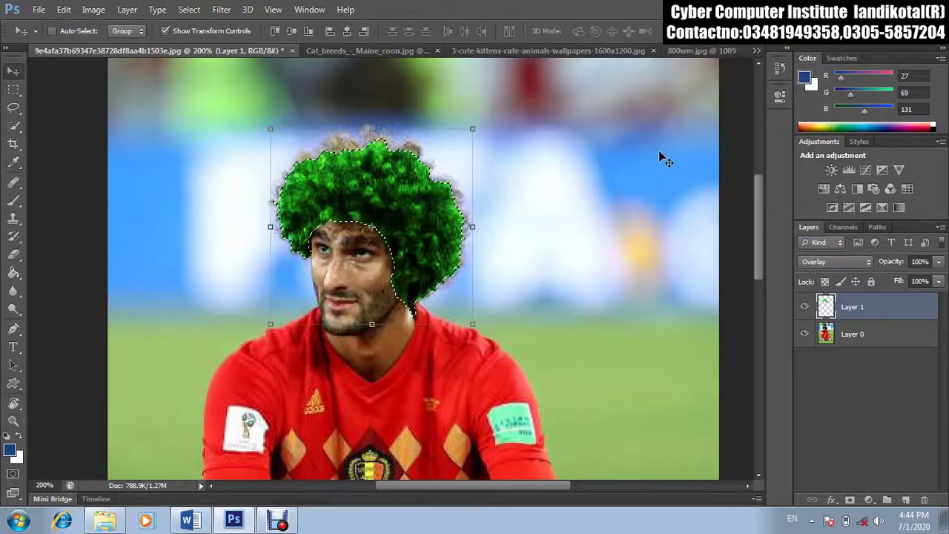
{"action": "key", "text": "ctrl+d"}
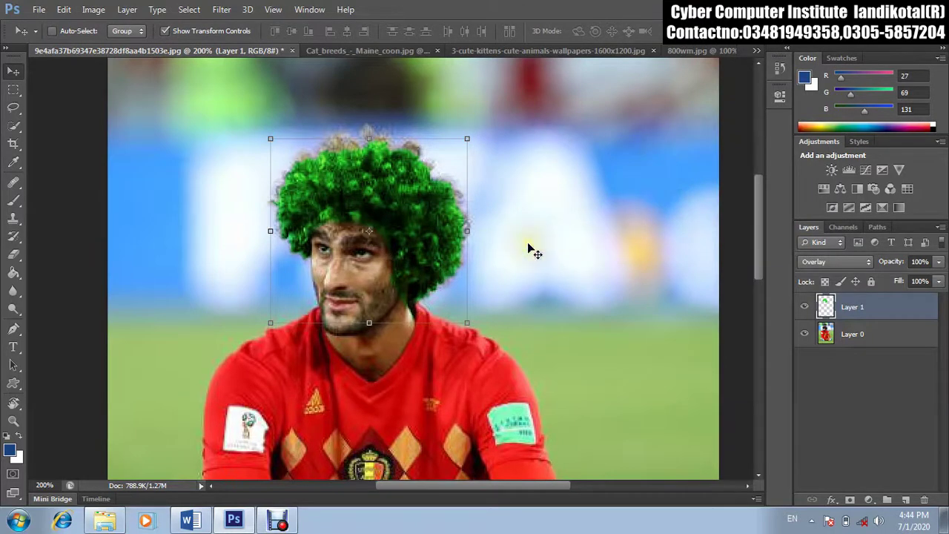
Step: Switch to the 800wm.jpg portrait and move Layer 1 with the pink cheeks below Layer 4
{"action": "left_click", "coordinate": [572, 49]}
{"action": "left_click", "coordinate": [664, 49]}
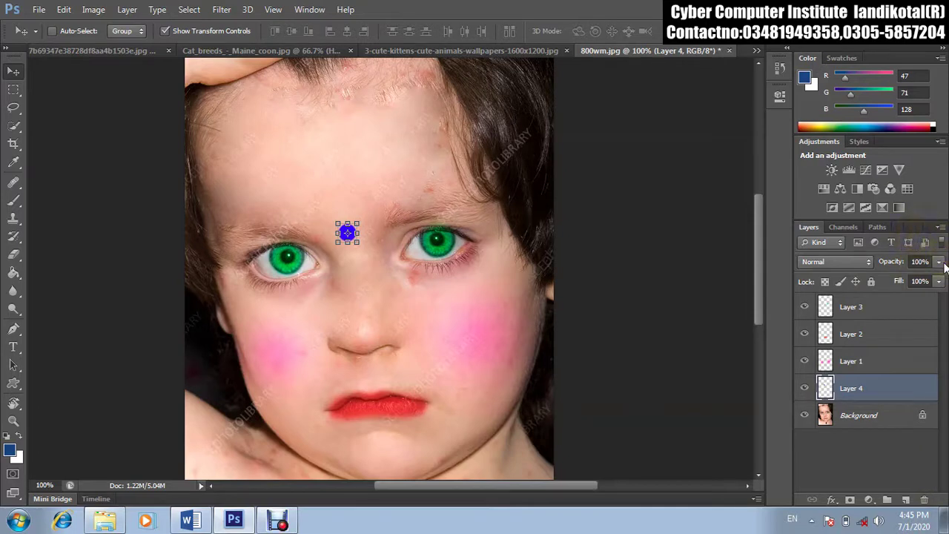
{"action": "left_click", "coordinate": [840, 452]}
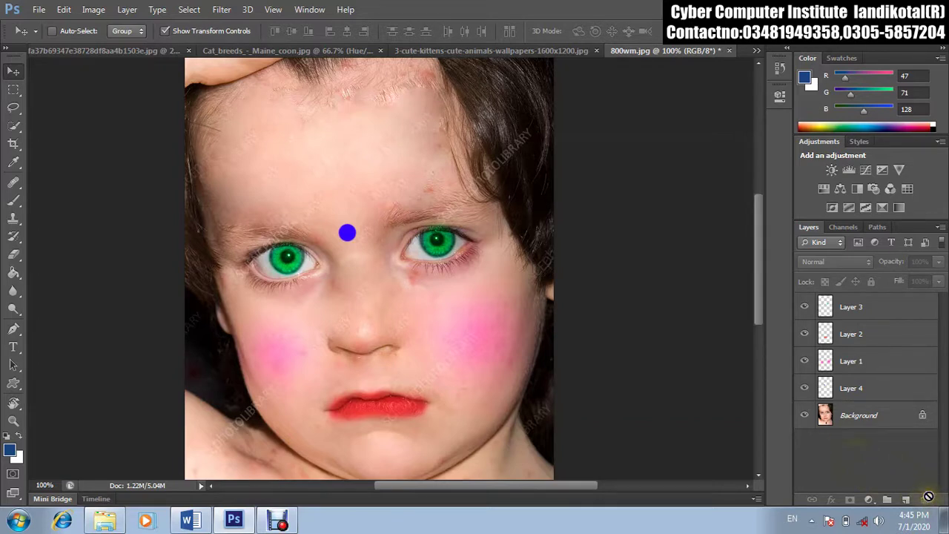
{"action": "left_click_drag", "start_coordinate": [867, 363], "coordinate": [906, 388]}
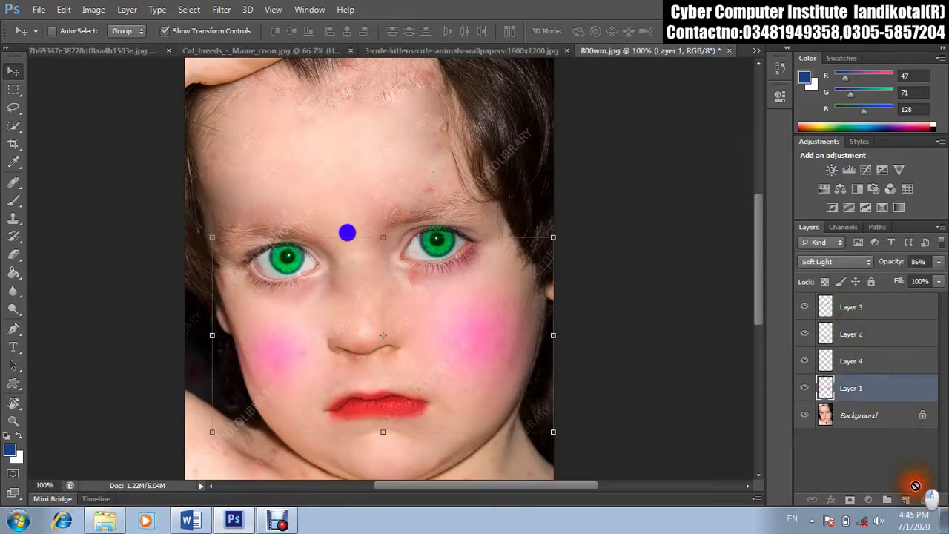
Step: Add a new empty layer above Layer 3 and create a new group at the top of the layer stack
{"action": "left_click_drag", "start_coordinate": [915, 485], "coordinate": [889, 300]}
{"action": "left_click", "coordinate": [886, 306]}
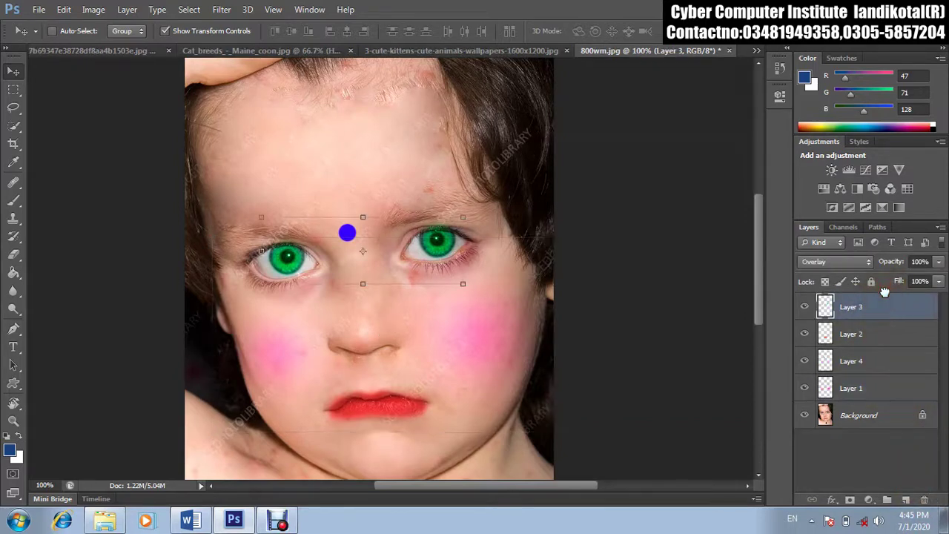
{"action": "left_click", "coordinate": [891, 467]}
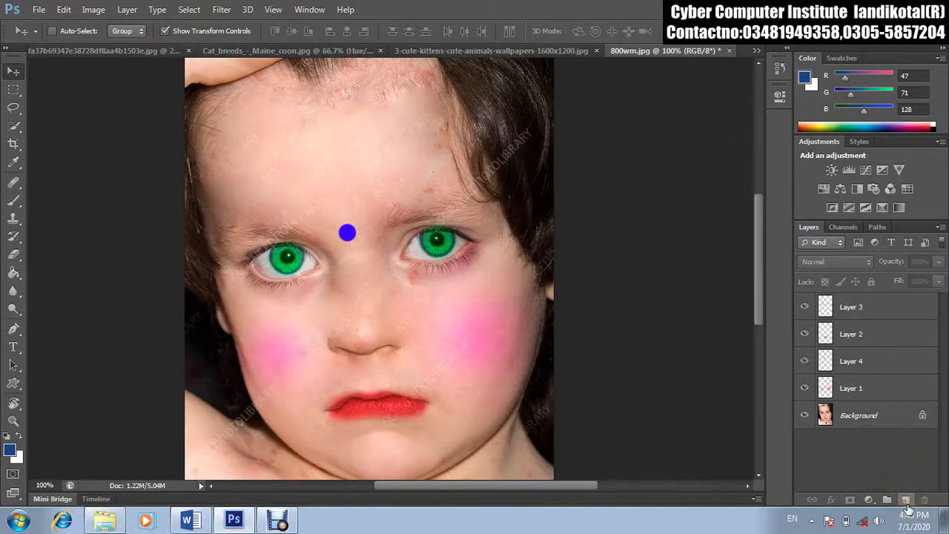
{"action": "left_click", "coordinate": [906, 500]}
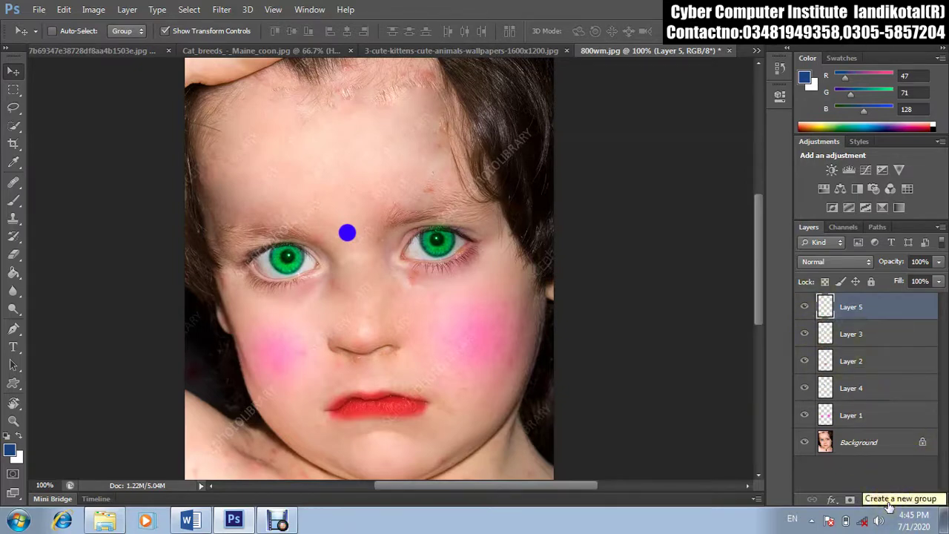
{"action": "left_click", "coordinate": [887, 500]}
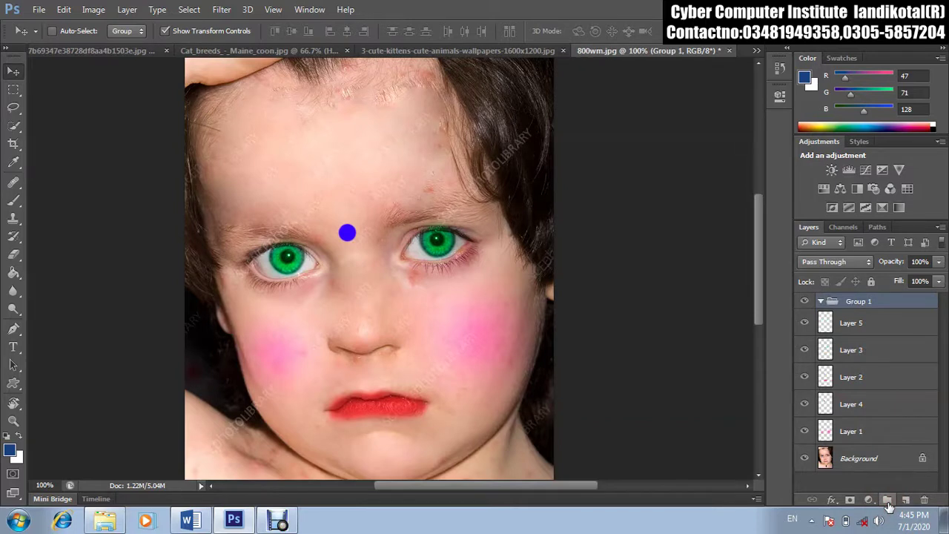
Step: Hide Layer 5, Layer 3, Layer 2, Layer 4 and Layer 1 so only the Background portrait is shown
{"action": "left_click", "coordinate": [823, 302]}
{"action": "left_click_drag", "start_coordinate": [805, 323], "coordinate": [798, 439]}
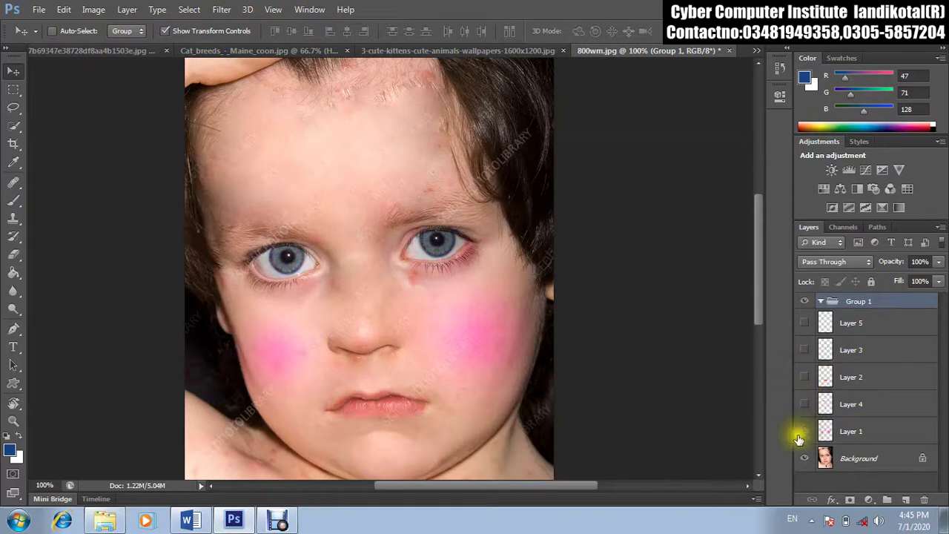
{"action": "left_click", "coordinate": [803, 433]}
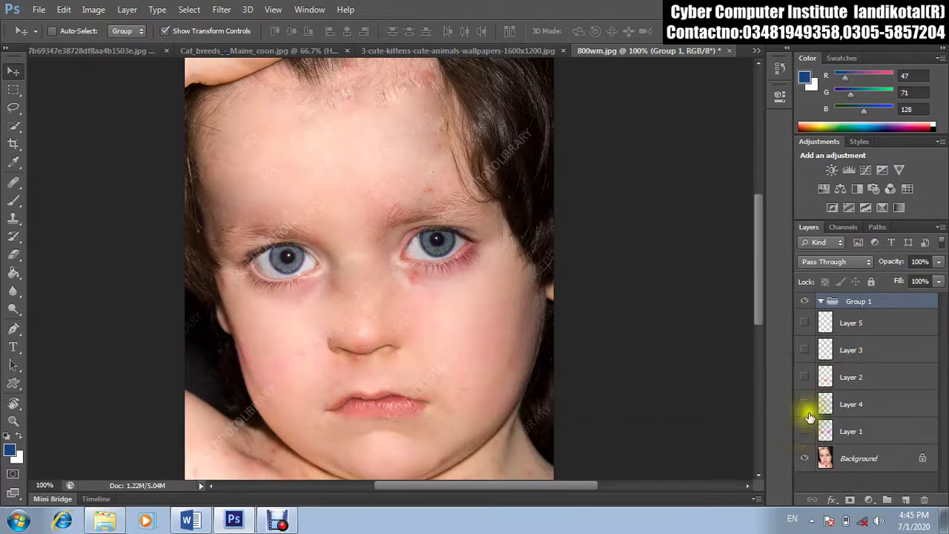
Step: Add three new layers inside Group 1 and paint one blue brush dot per layer on the forehead and both cheeks
{"action": "left_click", "coordinate": [904, 498]}
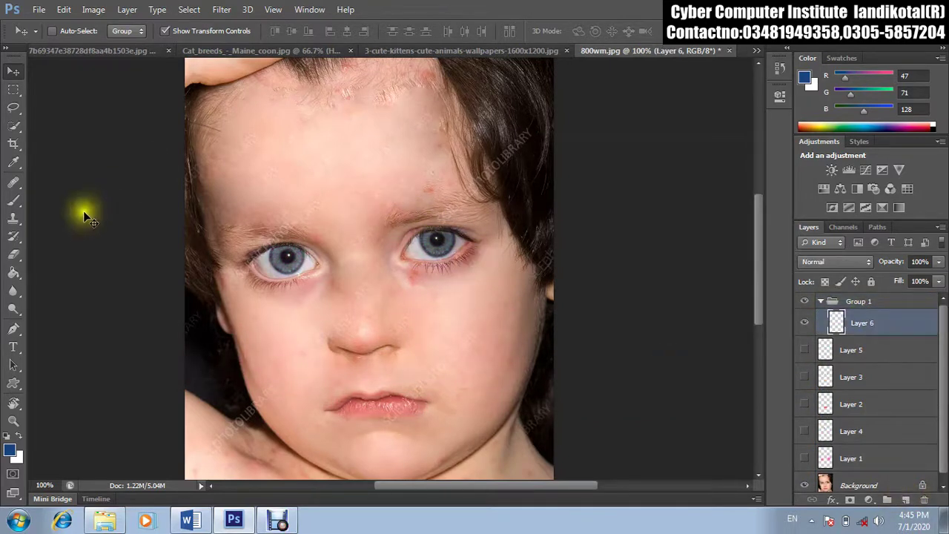
{"action": "left_click", "coordinate": [13, 199]}
{"action": "left_click", "coordinate": [350, 211]}
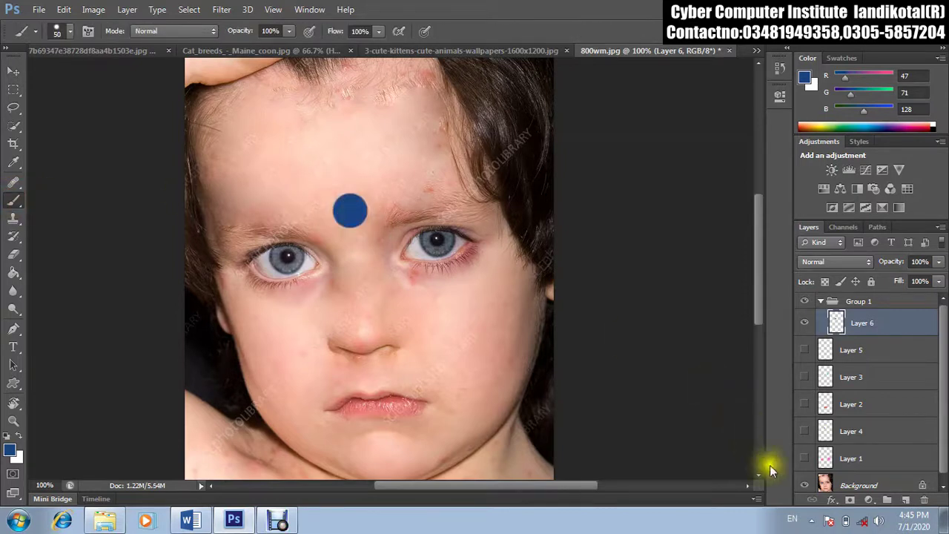
{"action": "left_click", "coordinate": [905, 498]}
{"action": "left_click", "coordinate": [474, 305]}
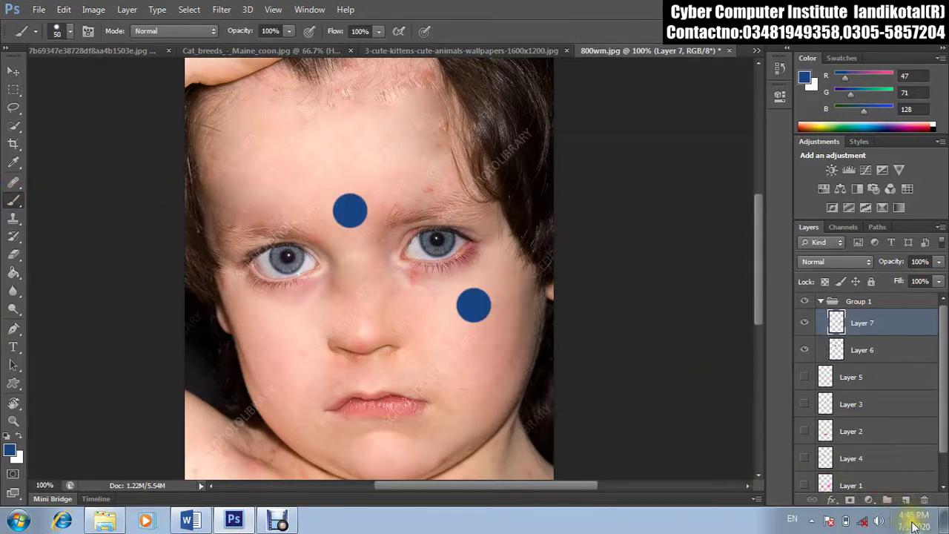
{"action": "left_click", "coordinate": [906, 500]}
{"action": "left_click", "coordinate": [298, 323]}
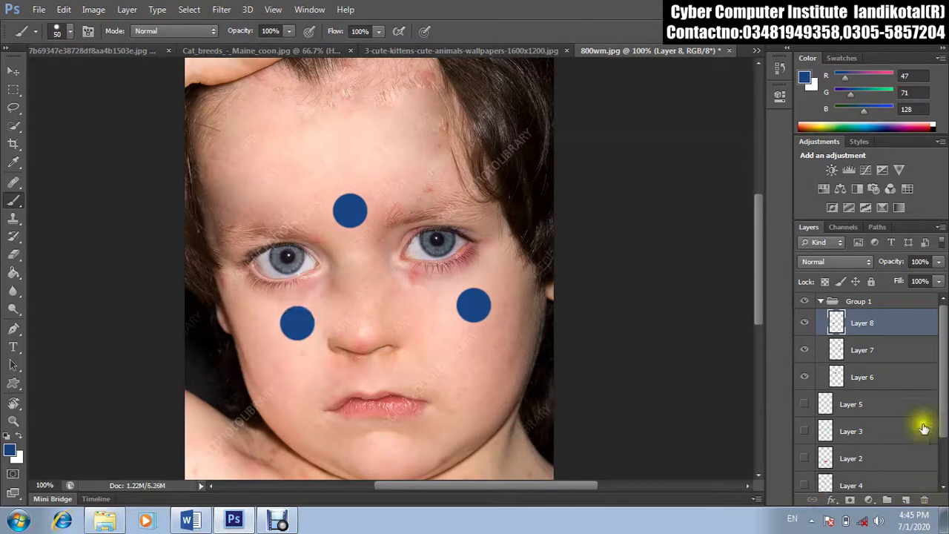
Step: Collapse and expand Group 1 to check its contents, and delete the group with the layers inside it
{"action": "left_click", "coordinate": [825, 303]}
{"action": "left_click", "coordinate": [820, 301]}
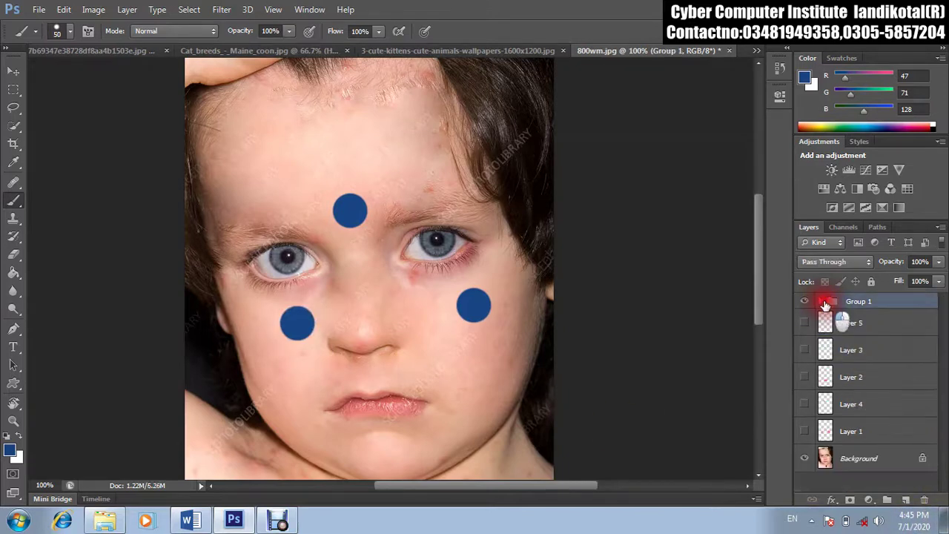
{"action": "left_click", "coordinate": [821, 302]}
{"action": "left_click", "coordinate": [822, 301]}
{"action": "left_click", "coordinate": [821, 301]}
{"action": "left_click", "coordinate": [822, 301]}
{"action": "left_click_drag", "start_coordinate": [860, 302], "coordinate": [927, 497]}
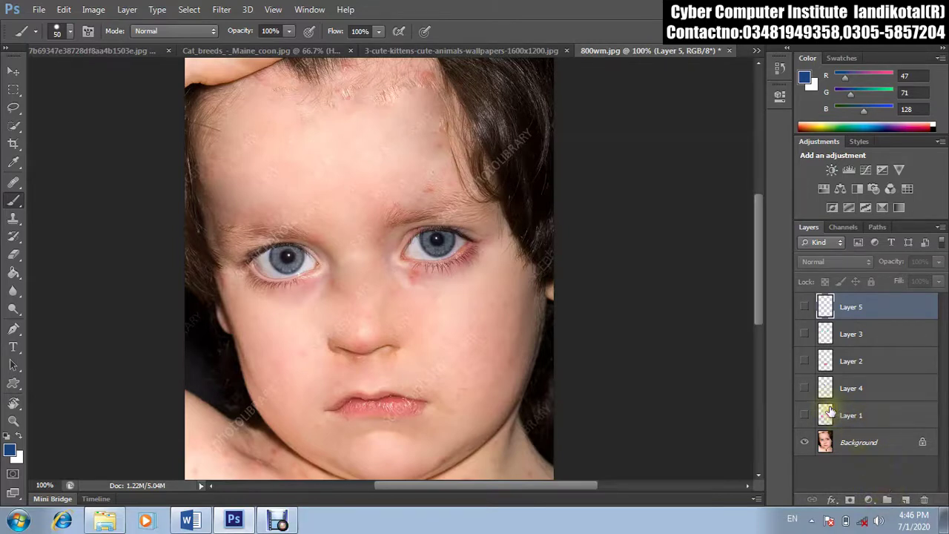
Step: Add a new empty layer above Layer 5 and hide the Background layer
{"action": "left_click", "coordinate": [905, 499]}
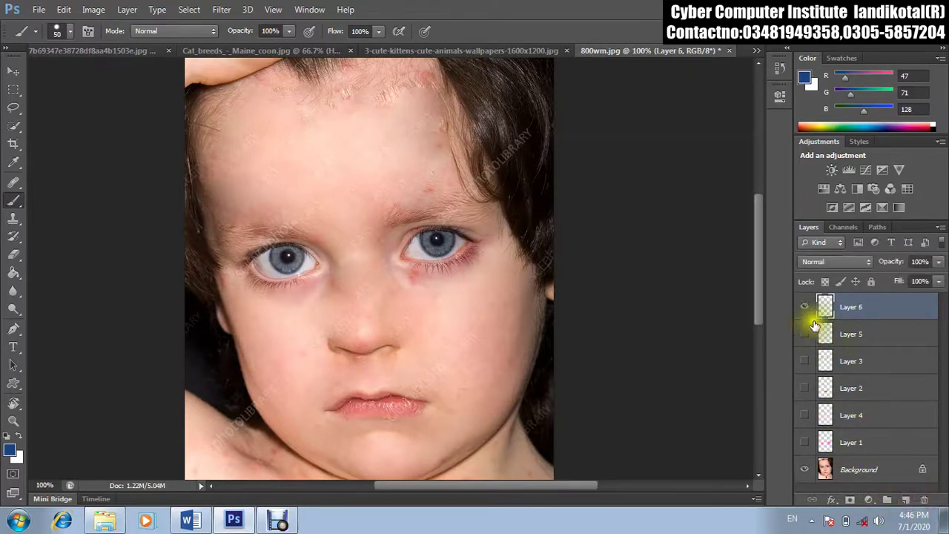
{"action": "left_click", "coordinate": [805, 470]}
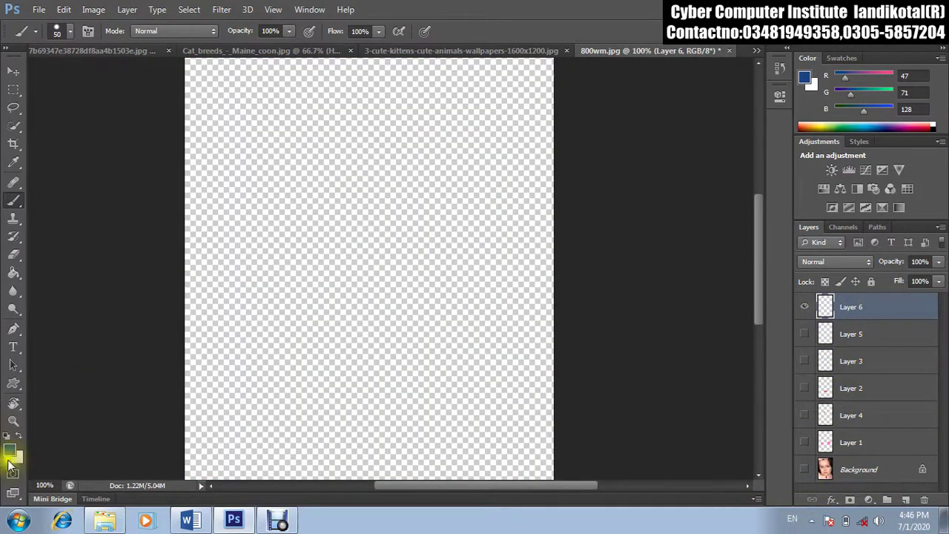
Step: Try a Solid Color fill in bright pink on the empty layer and cancel it
{"action": "left_click", "coordinate": [869, 500]}
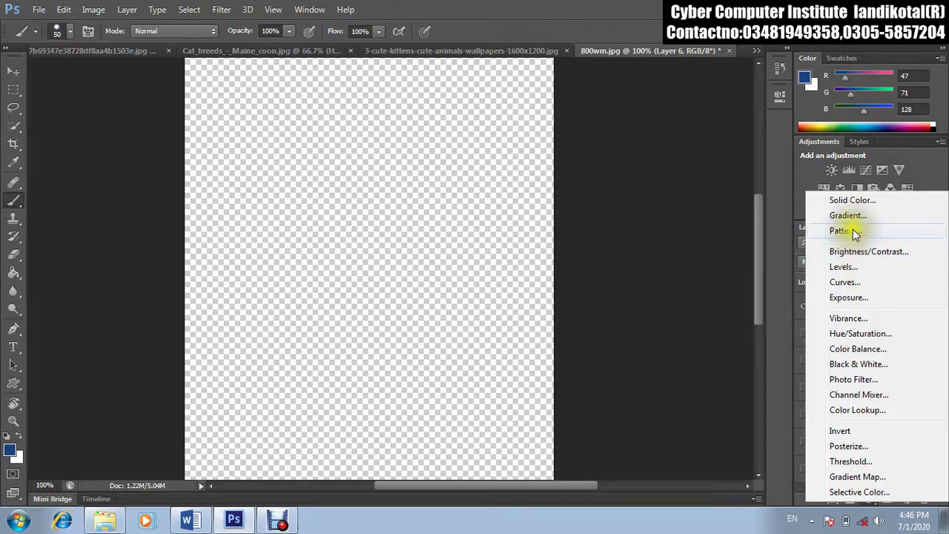
{"action": "left_click", "coordinate": [852, 202]}
{"action": "mouse_move", "coordinate": [401, 215]}
{"action": "left_mouse_down"}
{"action": "mouse_move", "coordinate": [327, 197]}
{"action": "mouse_move", "coordinate": [361, 164]}
{"action": "mouse_move", "coordinate": [428, 216]}
{"action": "mouse_move", "coordinate": [453, 255]}
{"action": "left_mouse_up"}
{"action": "mouse_move", "coordinate": [481, 232]}
{"action": "left_mouse_down"}
{"action": "mouse_move", "coordinate": [484, 141]}
{"action": "mouse_move", "coordinate": [456, 130]}
{"action": "left_mouse_up"}
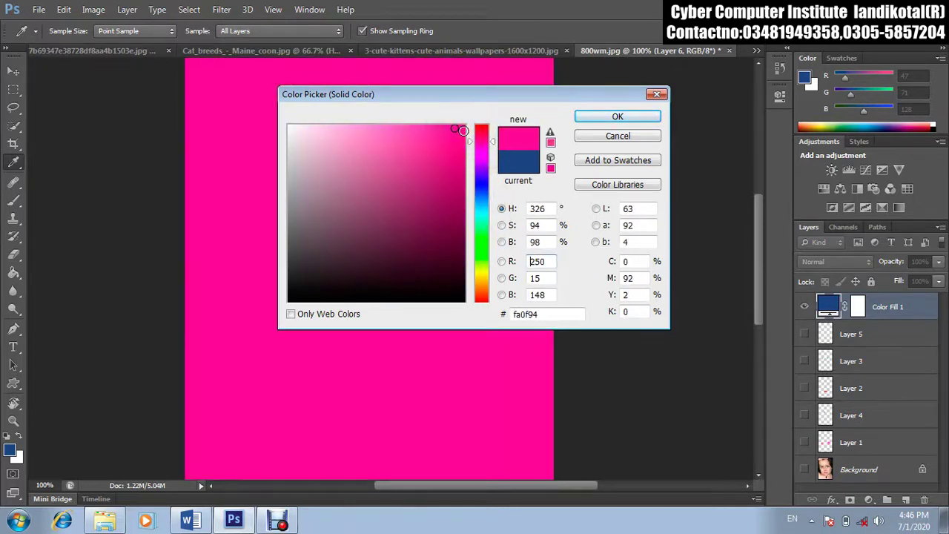
{"action": "left_click", "coordinate": [617, 136]}
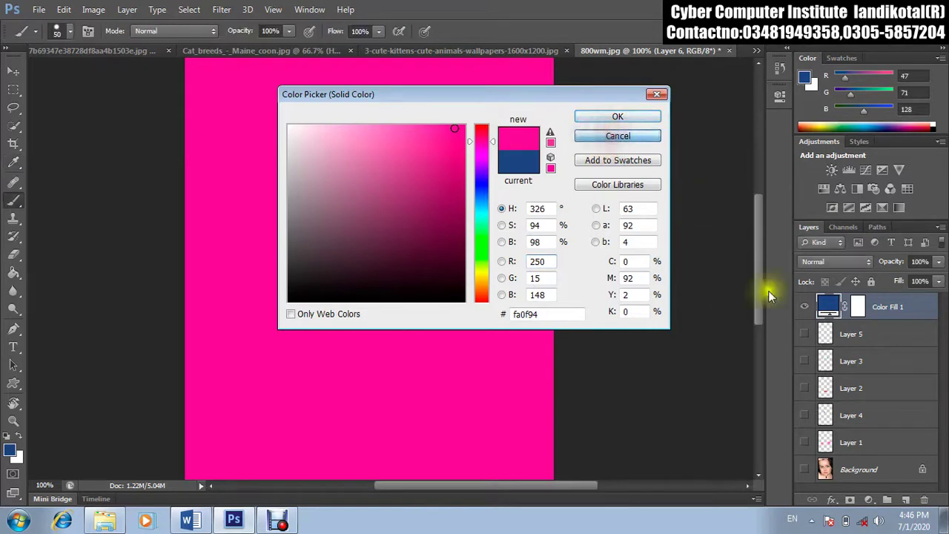
Step: Start a Gradient fill, preview presets such as Red, Green and Blue, Red, Yellow, and cancel the gradient choice
{"action": "left_click", "coordinate": [874, 502]}
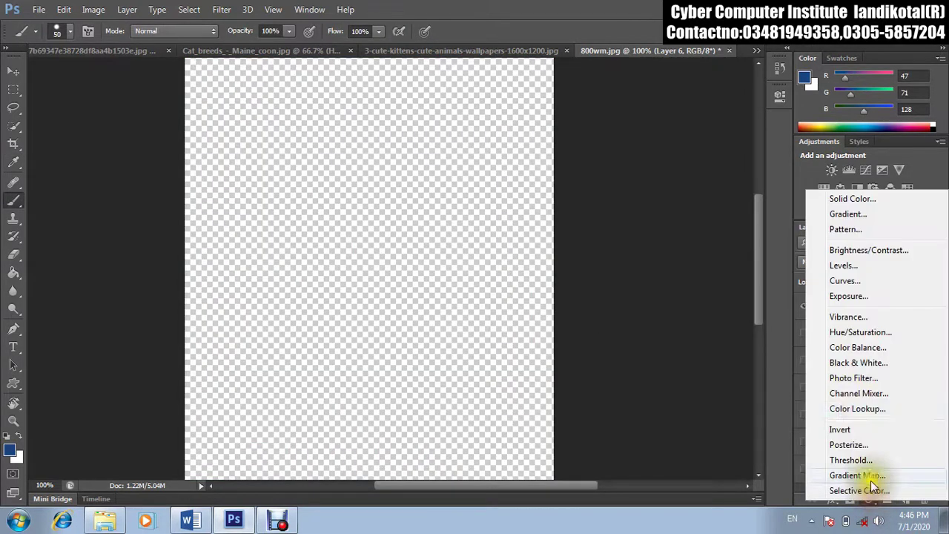
{"action": "left_click", "coordinate": [848, 219]}
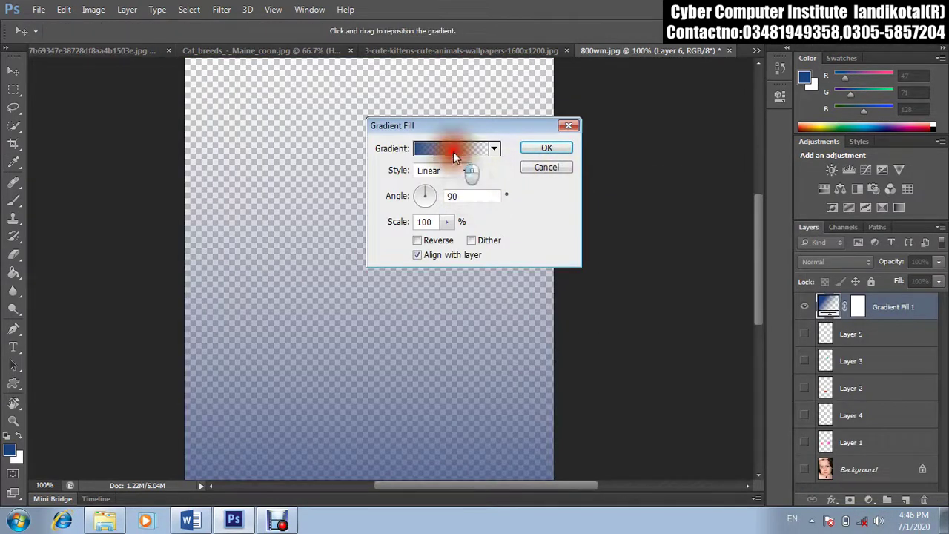
{"action": "left_click", "coordinate": [453, 151]}
{"action": "left_click", "coordinate": [414, 128]}
{"action": "left_click", "coordinate": [369, 127]}
{"action": "left_click", "coordinate": [413, 106]}
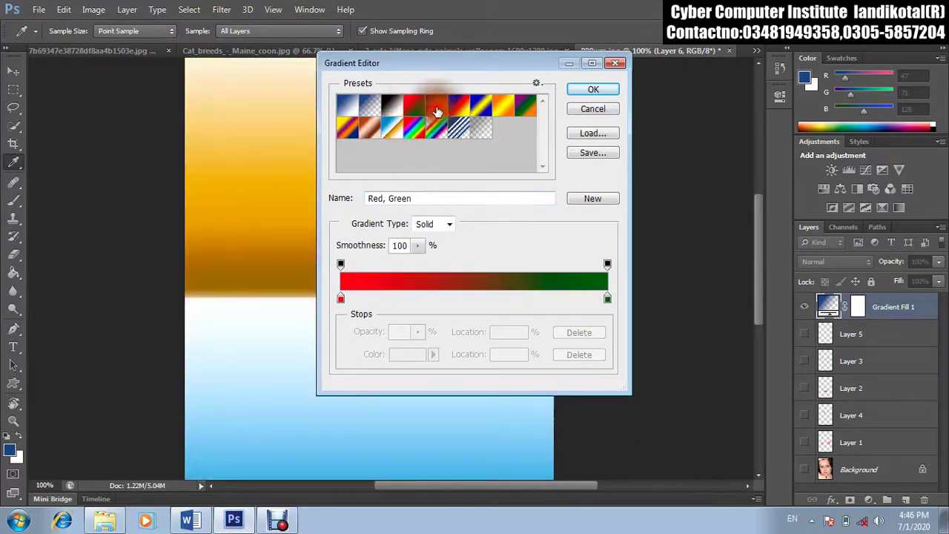
{"action": "double_click", "coordinate": [458, 107]}
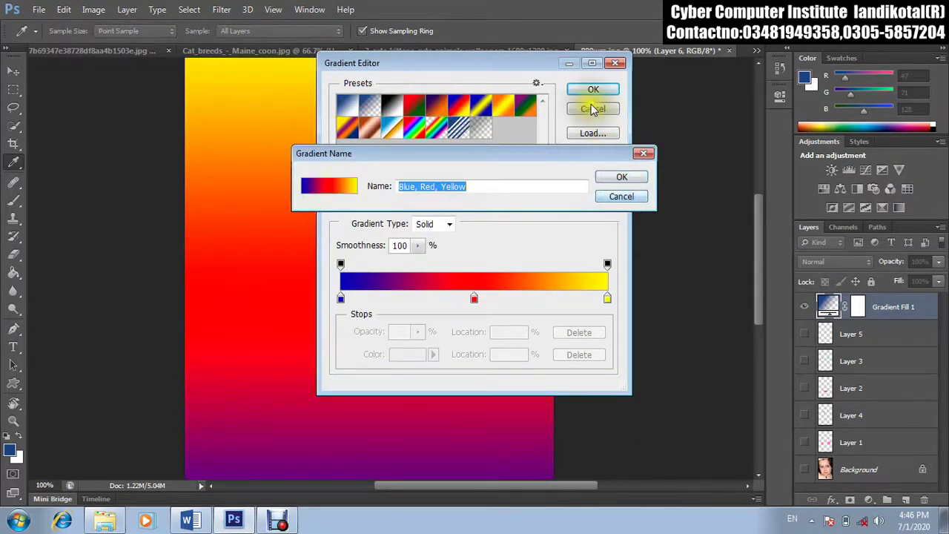
{"action": "left_click", "coordinate": [621, 195]}
{"action": "left_click", "coordinate": [593, 109]}
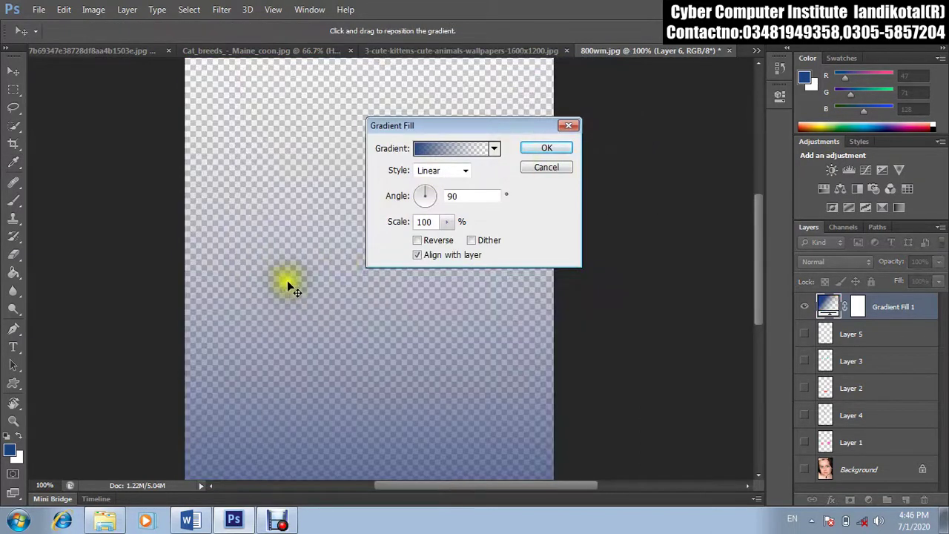
Step: Try the Spectrum gradient at a 105.52° angle and 416% scale with Reverse enabled, and cancel the gradient fill
{"action": "left_click", "coordinate": [464, 149]}
{"action": "left_click", "coordinate": [414, 128]}
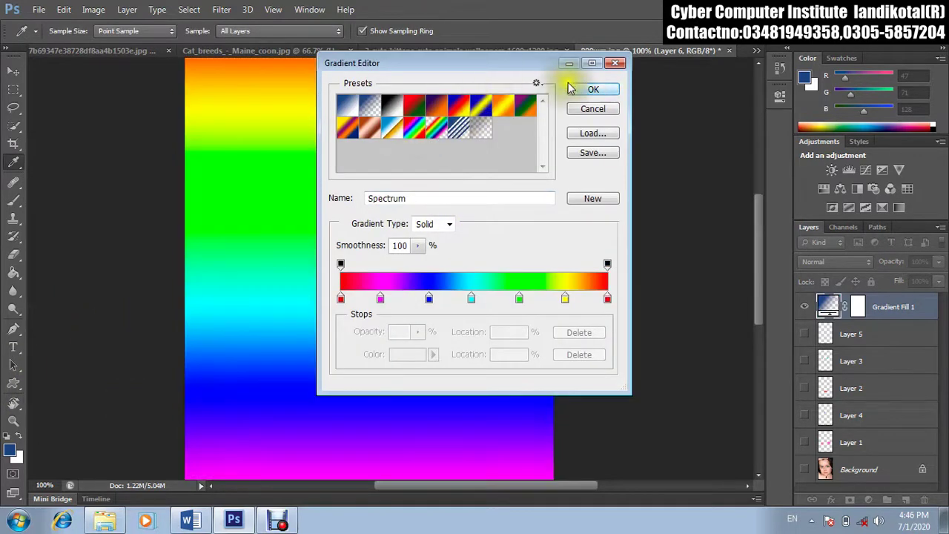
{"action": "left_click", "coordinate": [593, 88]}
{"action": "mouse_move", "coordinate": [429, 194]}
{"action": "left_mouse_down"}
{"action": "mouse_move", "coordinate": [435, 208]}
{"action": "mouse_move", "coordinate": [421, 186]}
{"action": "mouse_move", "coordinate": [447, 199]}
{"action": "mouse_move", "coordinate": [422, 182]}
{"action": "left_mouse_up"}
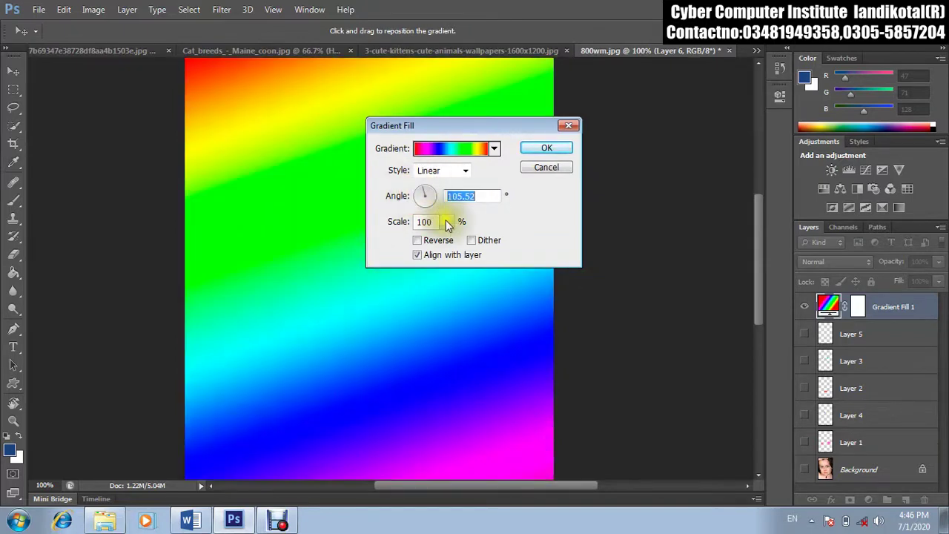
{"action": "left_click", "coordinate": [447, 225]}
{"action": "left_click_drag", "start_coordinate": [439, 237], "coordinate": [469, 243]}
{"action": "left_click", "coordinate": [417, 240]}
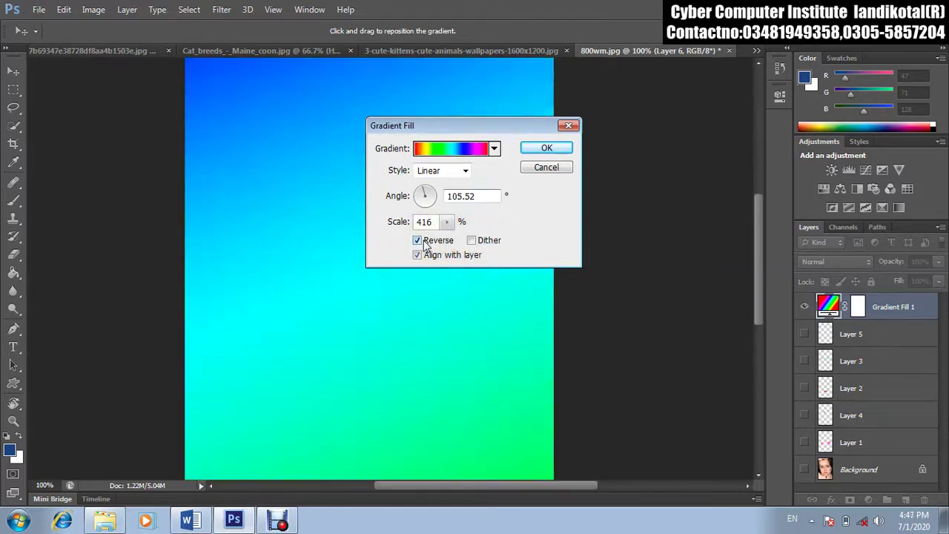
{"action": "left_click", "coordinate": [426, 241]}
{"action": "left_click", "coordinate": [433, 241]}
{"action": "left_click", "coordinate": [479, 241]}
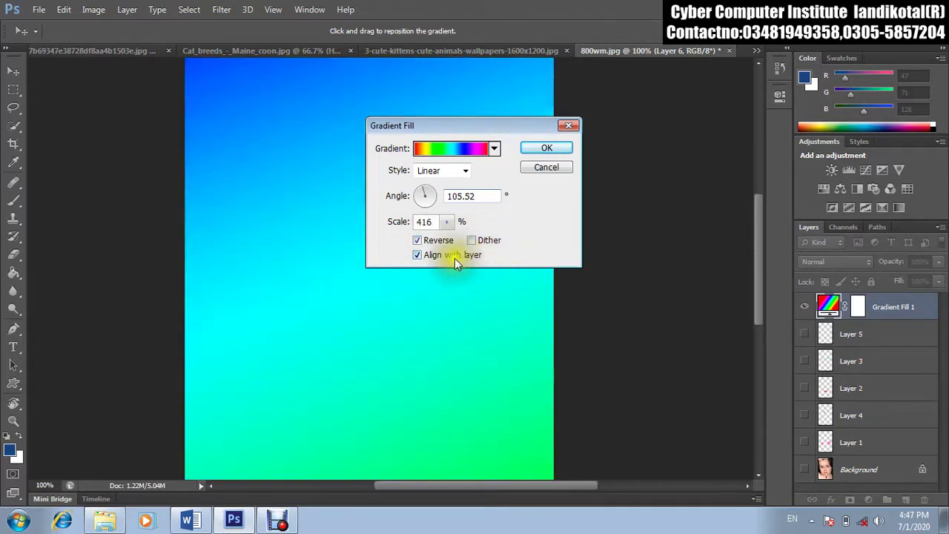
{"action": "left_click", "coordinate": [542, 168]}
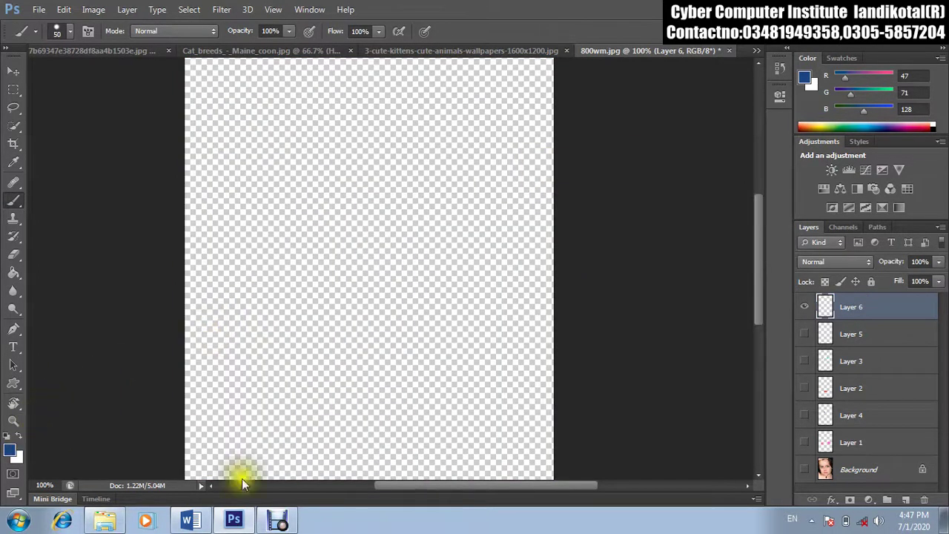
{"action": "left_click", "coordinate": [10, 449]}
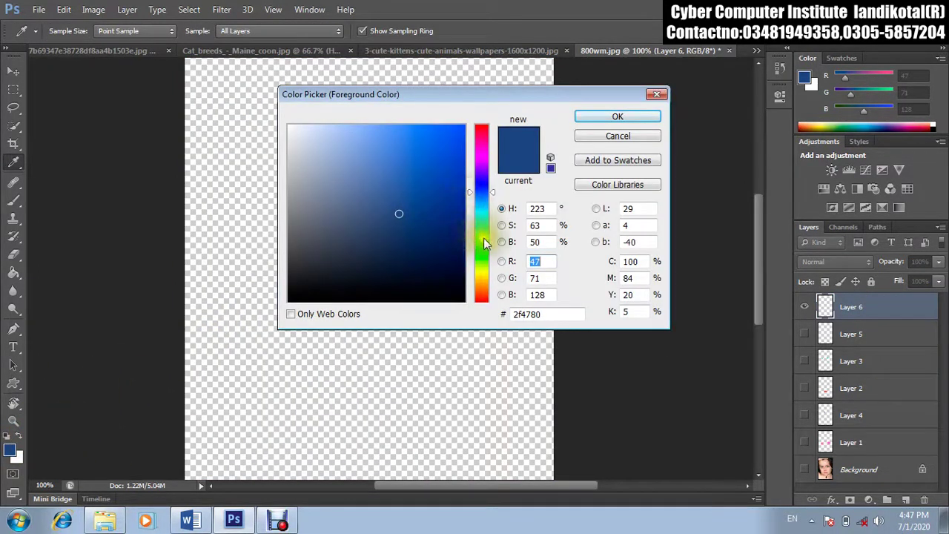
{"action": "left_click", "coordinate": [626, 117]}
{"action": "key", "text": "b"}
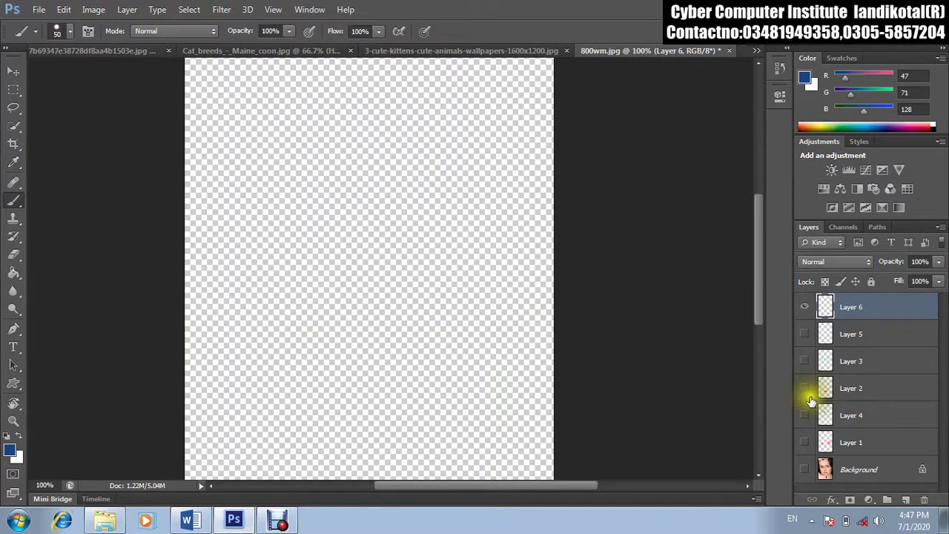
Step: Create a Solid Color fill layer in red at the top of the layer stack
{"action": "left_click", "coordinate": [870, 500]}
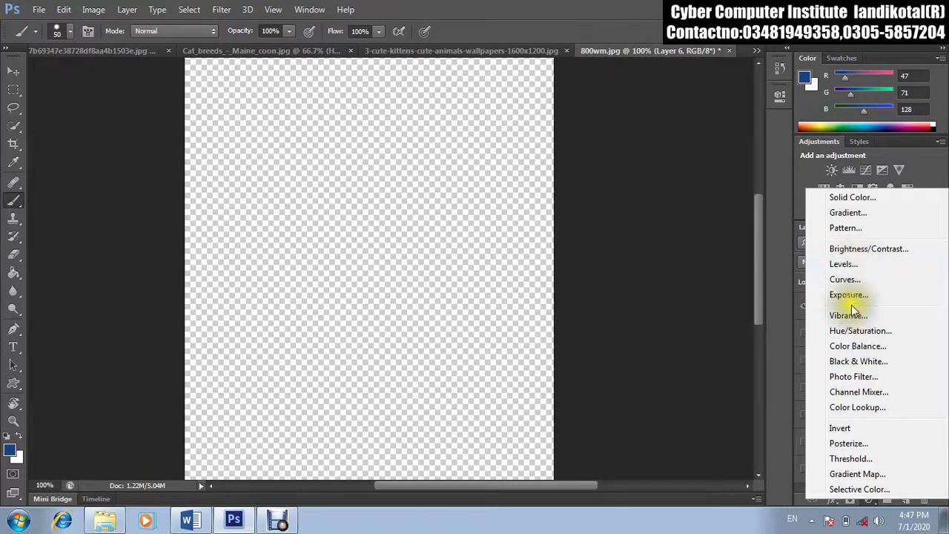
{"action": "left_click", "coordinate": [850, 198]}
{"action": "left_click_drag", "start_coordinate": [390, 220], "coordinate": [424, 148]}
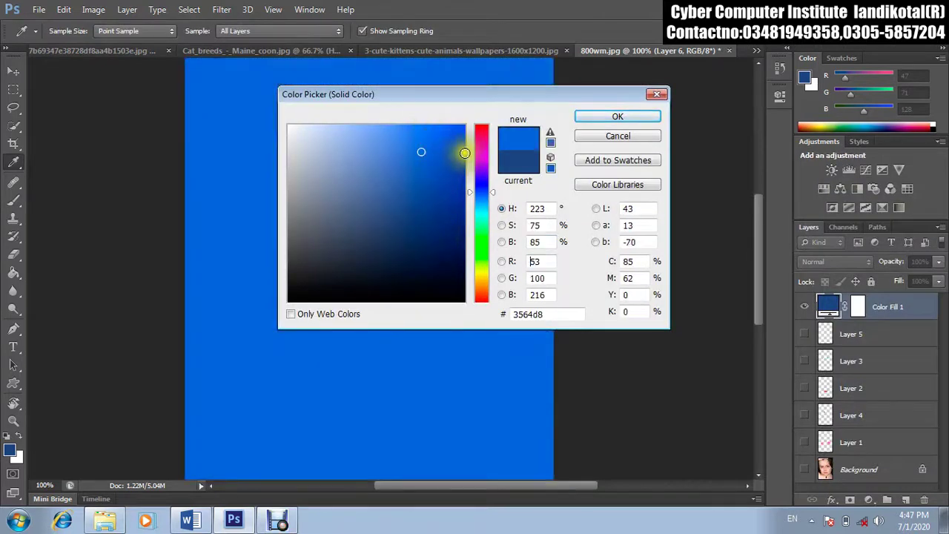
{"action": "left_click_drag", "start_coordinate": [481, 185], "coordinate": [488, 114]}
{"action": "left_click", "coordinate": [582, 120]}
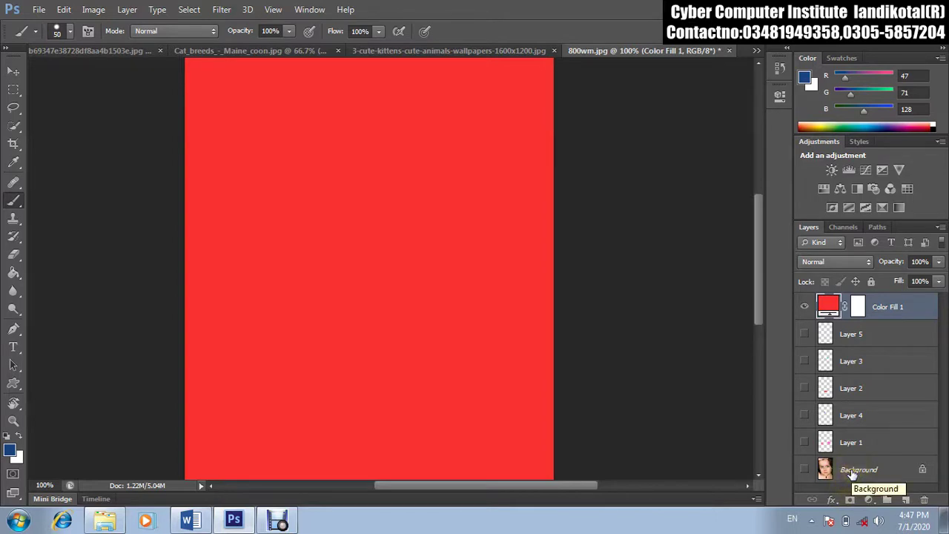
Step: Show the Background and Layers 1 to 5 again and hide the red Color Fill 1 layer
{"action": "left_click", "coordinate": [804, 442]}
{"action": "left_click", "coordinate": [804, 415]}
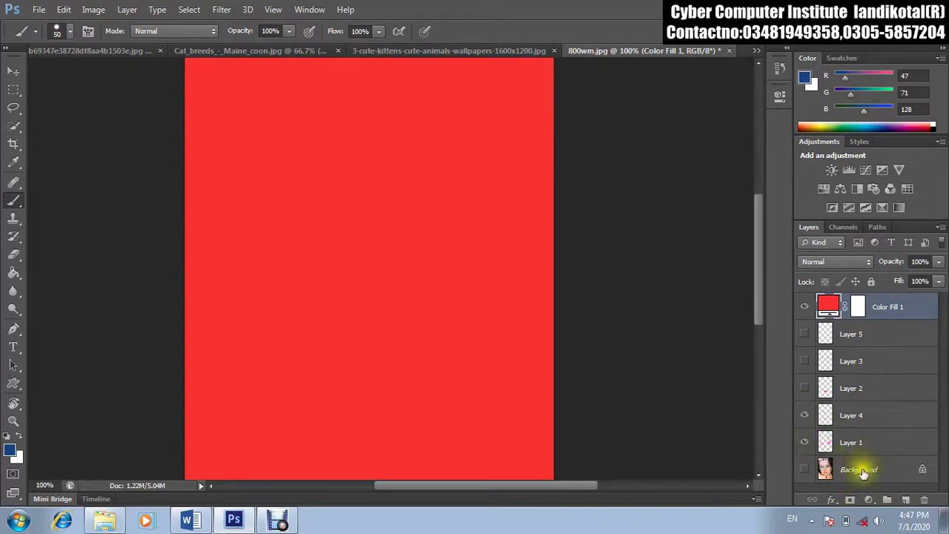
{"action": "left_click", "coordinate": [853, 472]}
{"action": "left_click", "coordinate": [804, 469]}
{"action": "left_click", "coordinate": [804, 442]}
{"action": "left_click", "coordinate": [804, 415]}
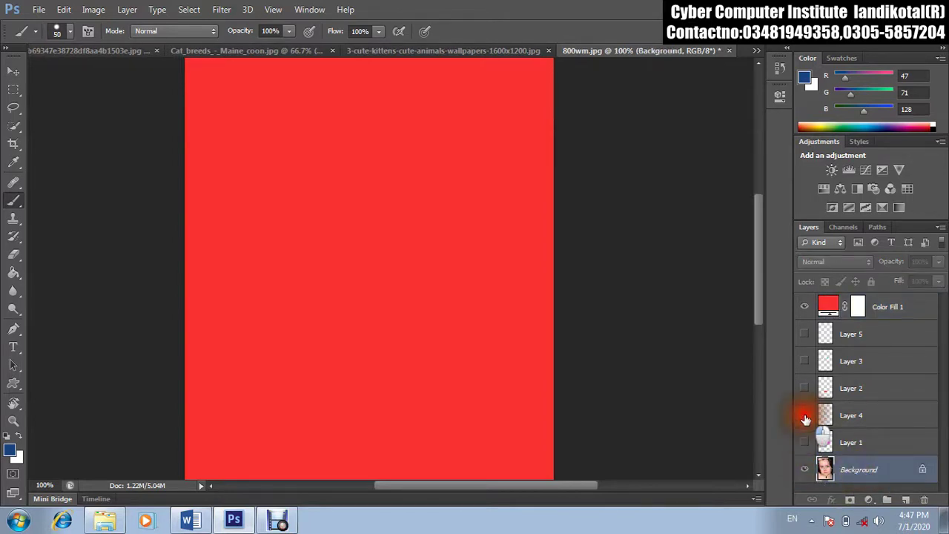
{"action": "left_click_drag", "start_coordinate": [803, 387], "coordinate": [797, 474]}
{"action": "left_click", "coordinate": [804, 306]}
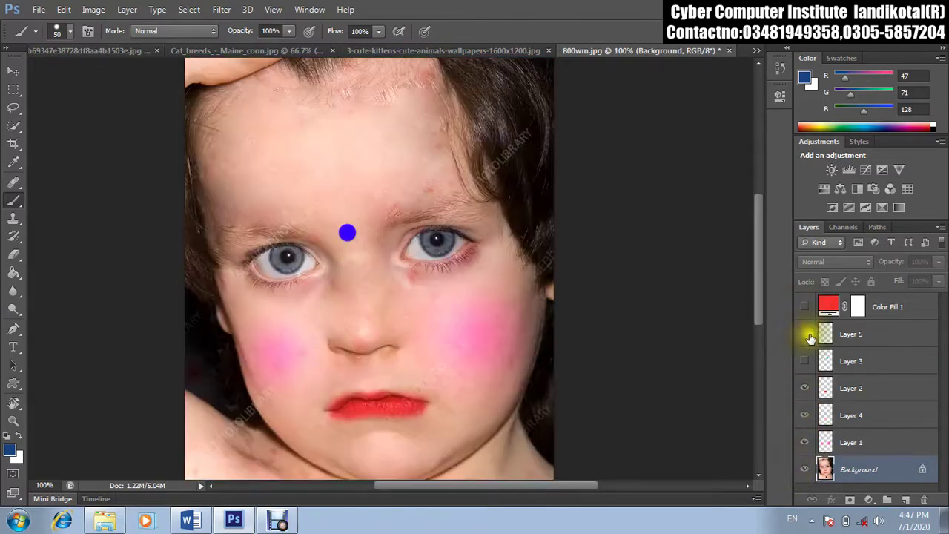
{"action": "left_click", "coordinate": [804, 334]}
{"action": "left_click", "coordinate": [804, 361]}
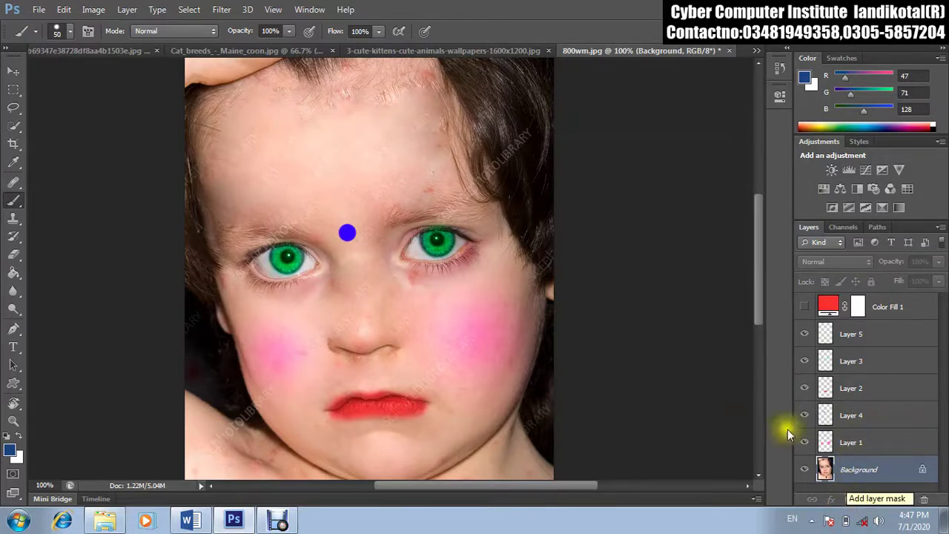
Step: Close the three-kittens wallpaper document without saving and switch to the footballer image
{"action": "left_click", "coordinate": [756, 50]}
{"action": "left_click", "coordinate": [585, 68]}
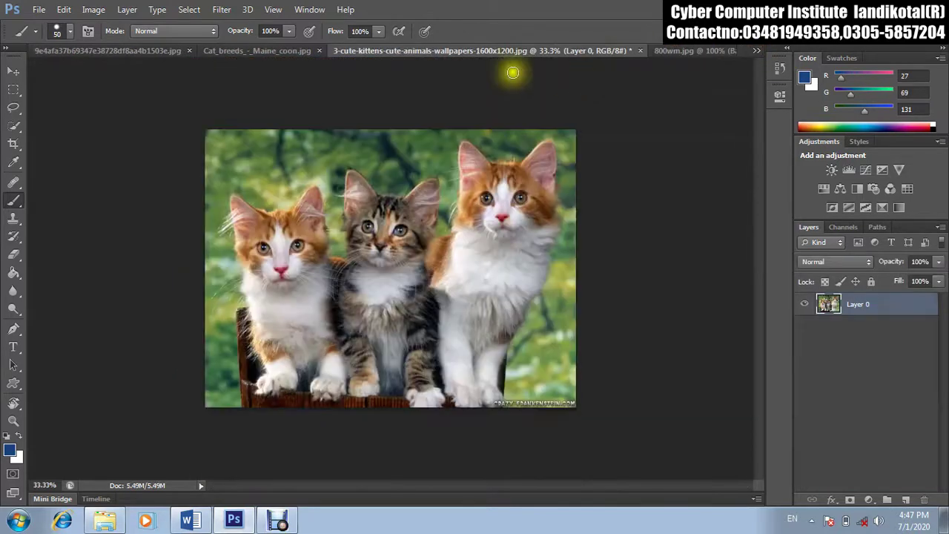
{"action": "left_click", "coordinate": [638, 51]}
{"action": "left_click", "coordinate": [501, 204]}
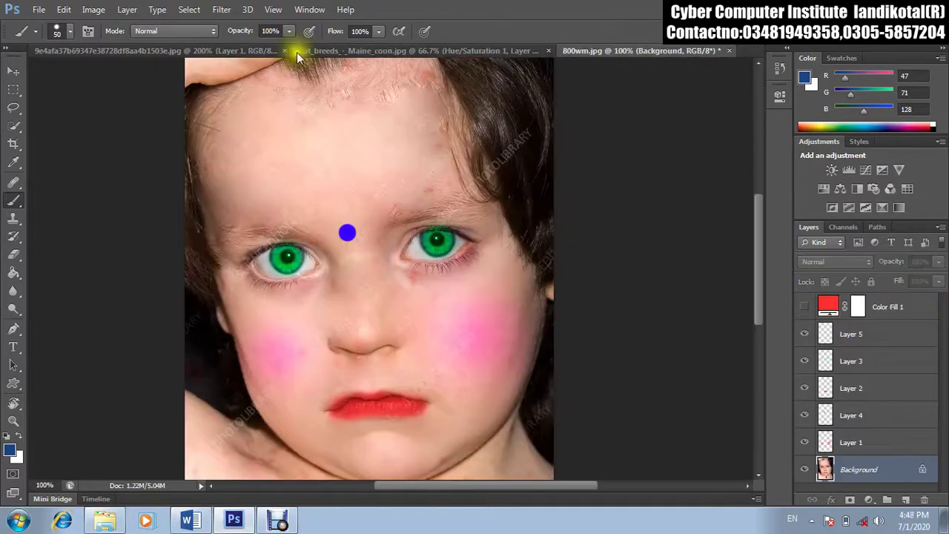
{"action": "left_click", "coordinate": [237, 50]}
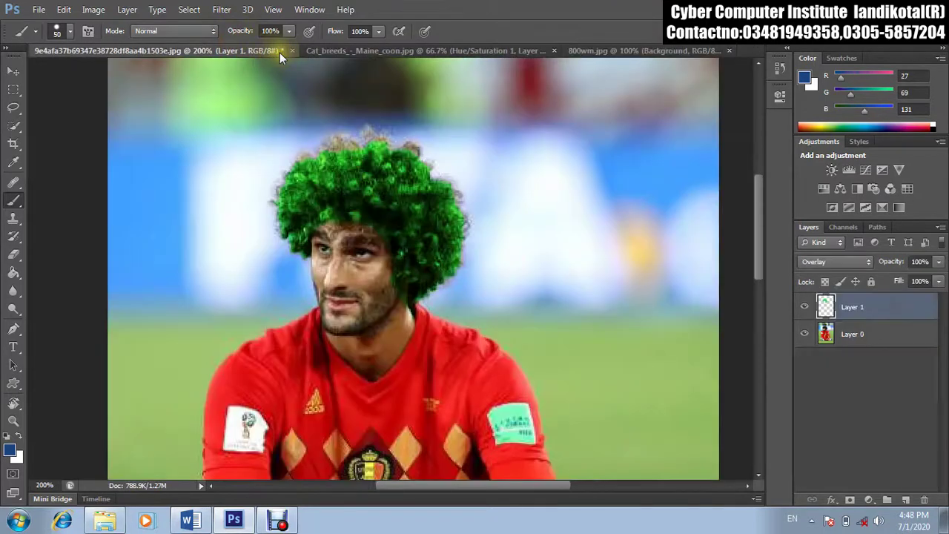
Step: Close the Cat_breeds_-_Maine_coon.jpg document without saving its changes
{"action": "left_click", "coordinate": [670, 52]}
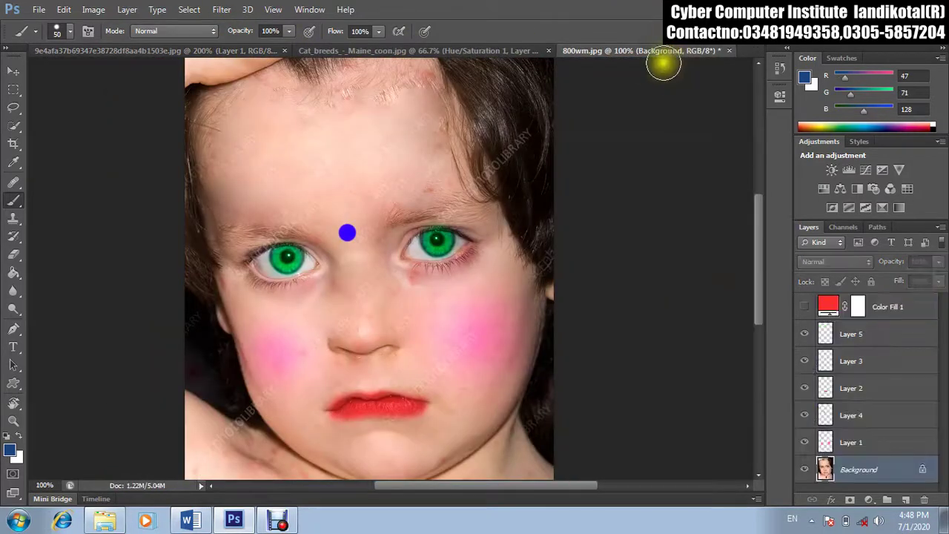
{"action": "left_click", "coordinate": [469, 51]}
{"action": "left_click", "coordinate": [553, 51]}
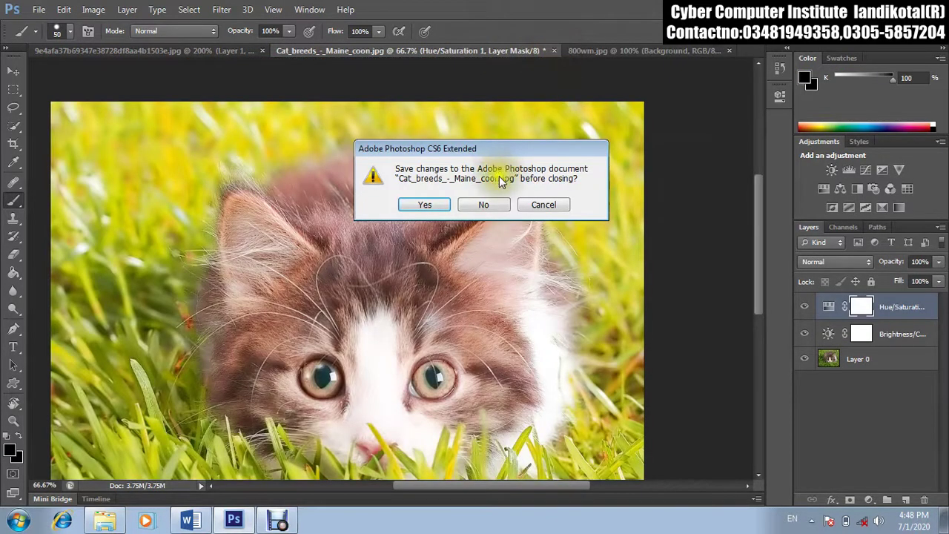
{"action": "left_click", "coordinate": [486, 204]}
Step: Create a new U.S. Paper Letter document at 300 pixels/inch and fill its Background with the blue foreground colour
{"action": "left_click", "coordinate": [40, 10]}
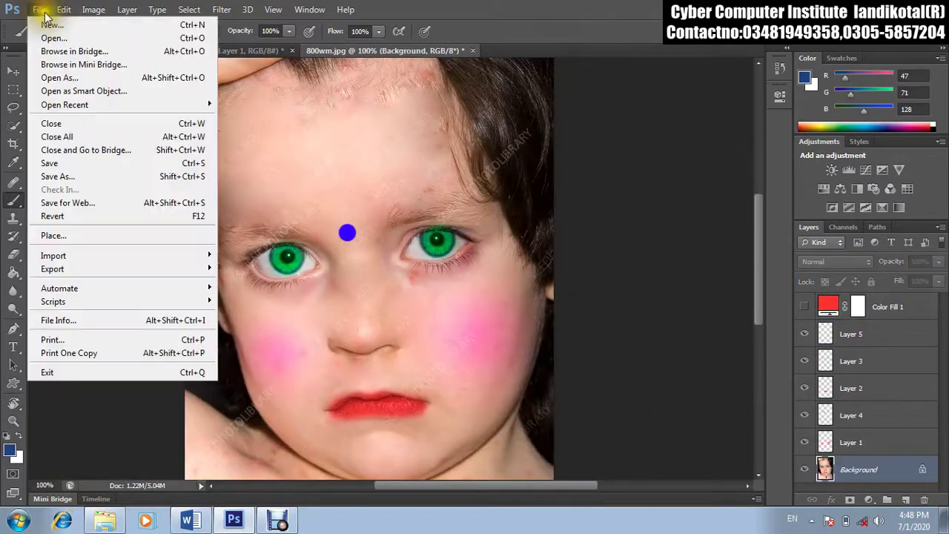
{"action": "left_click", "coordinate": [52, 24]}
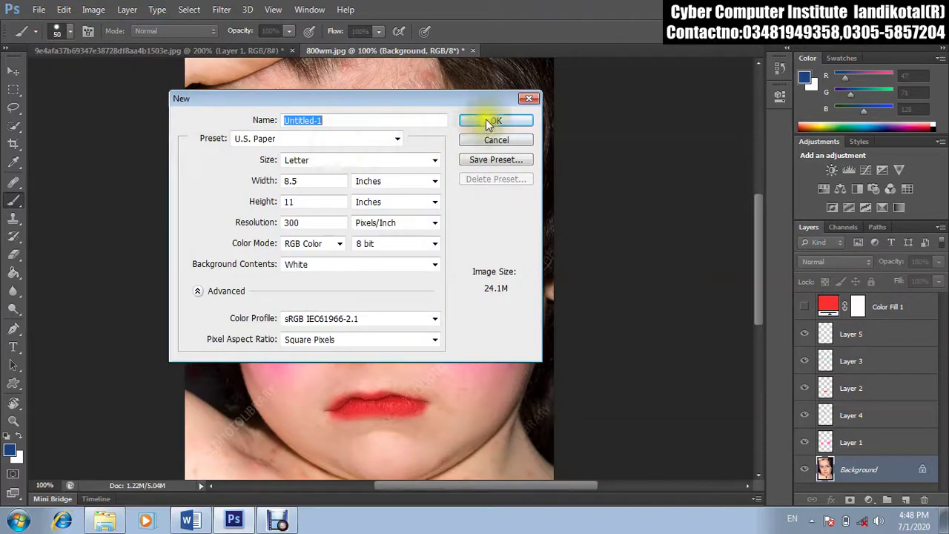
{"action": "left_click", "coordinate": [493, 121]}
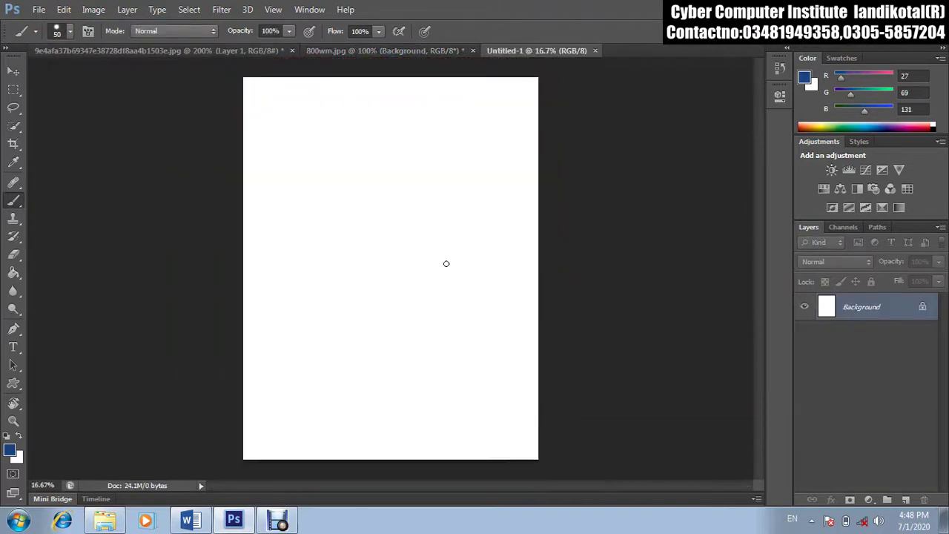
{"action": "key", "text": "super"}
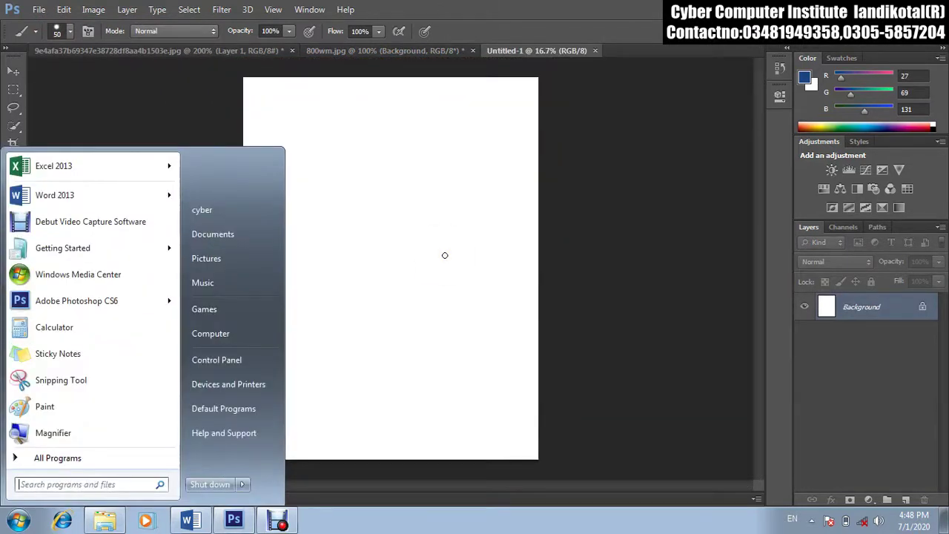
{"action": "key", "text": "super"}
{"action": "key", "text": "alt+BackSpace"}
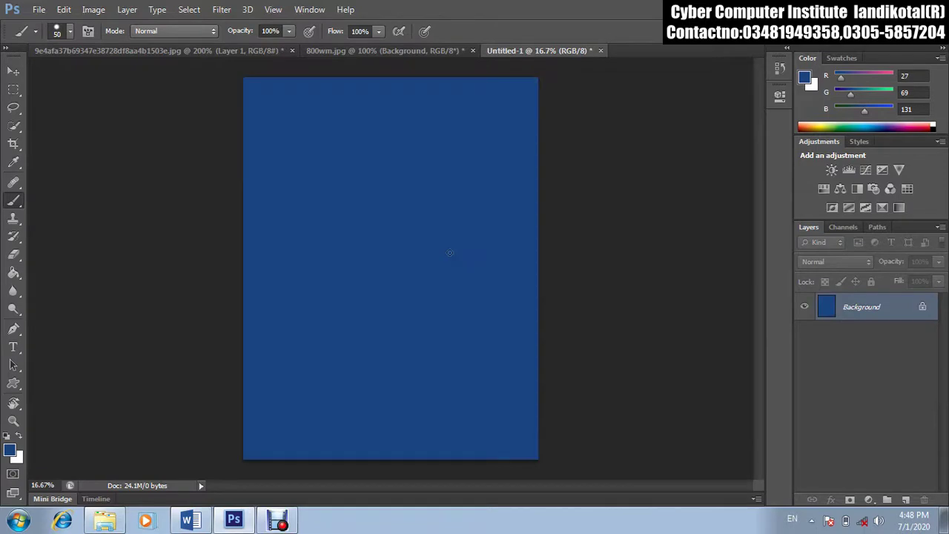
Step: Revert the footballer image to its saved version and copy it into the blue Untitled-1 document
{"action": "left_click", "coordinate": [137, 51]}
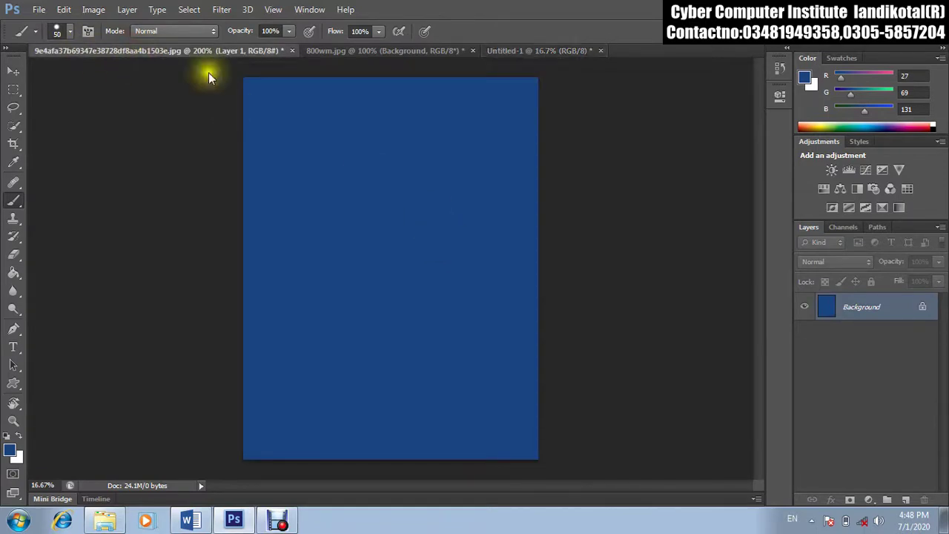
{"action": "key", "text": "F12"}
{"action": "left_click", "coordinate": [20, 73]}
{"action": "left_click_drag", "start_coordinate": [252, 178], "coordinate": [266, 51]}
{"action": "left_click_drag", "start_coordinate": [461, 48], "coordinate": [421, 217]}
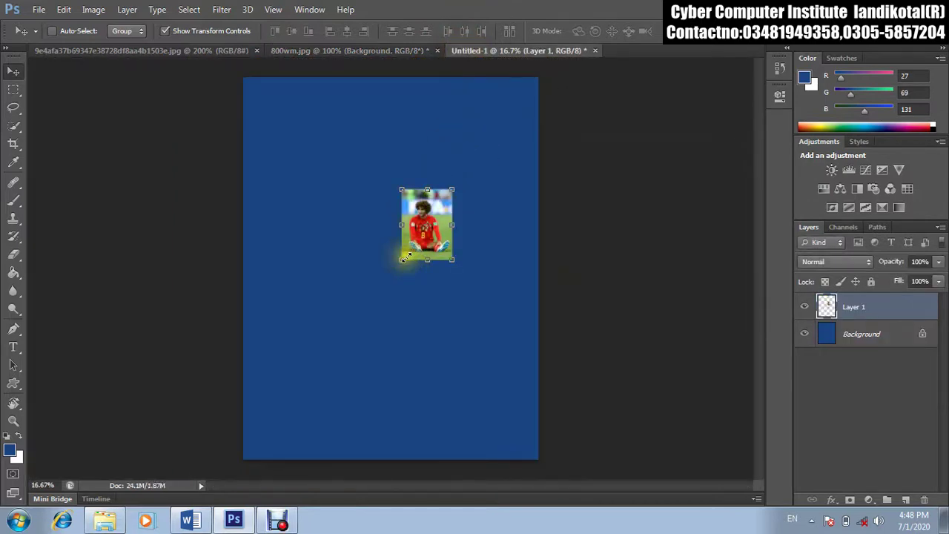
Step: Enlarge the footballer layer to span the page width, leaving blue strips above and below it
{"action": "left_click_drag", "start_coordinate": [401, 260], "coordinate": [264, 356]}
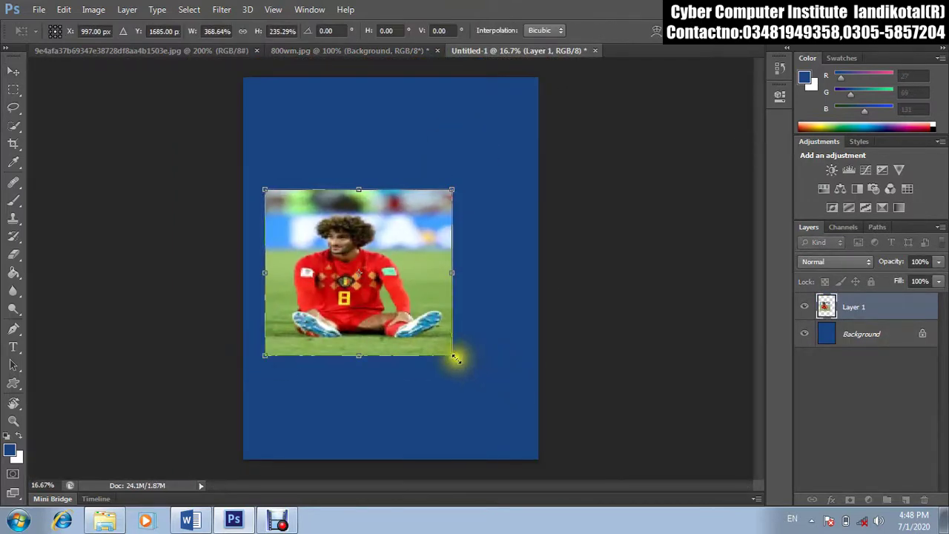
{"action": "left_click_drag", "start_coordinate": [453, 355], "coordinate": [538, 434]}
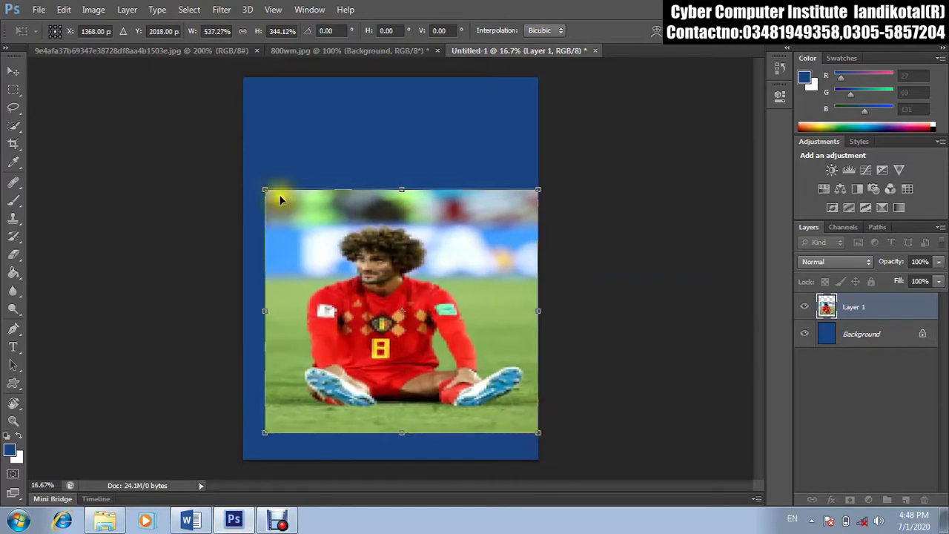
{"action": "left_click_drag", "start_coordinate": [263, 188], "coordinate": [233, 91]}
{"action": "key", "text": "Return"}
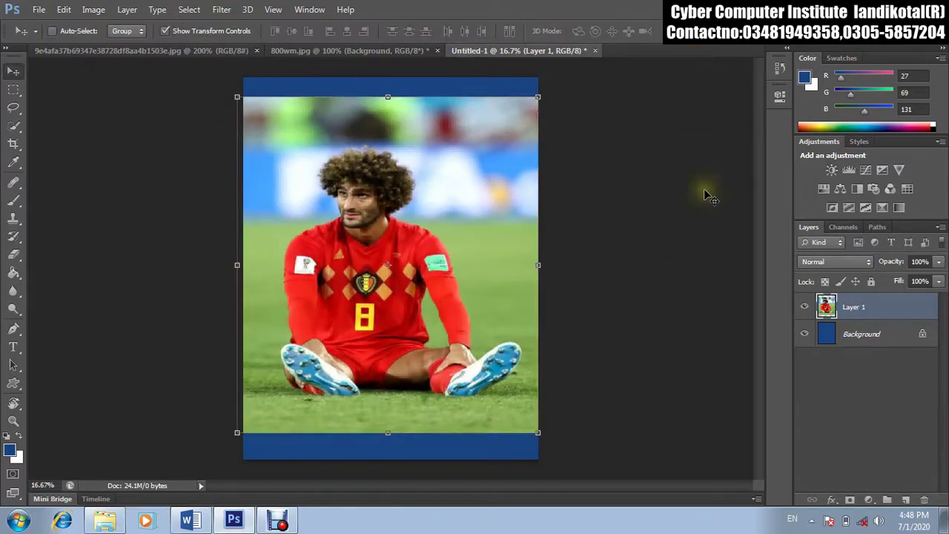
Step: Add a layer mask to Layer 1 and invert it to black and back to white
{"action": "left_click", "coordinate": [864, 310]}
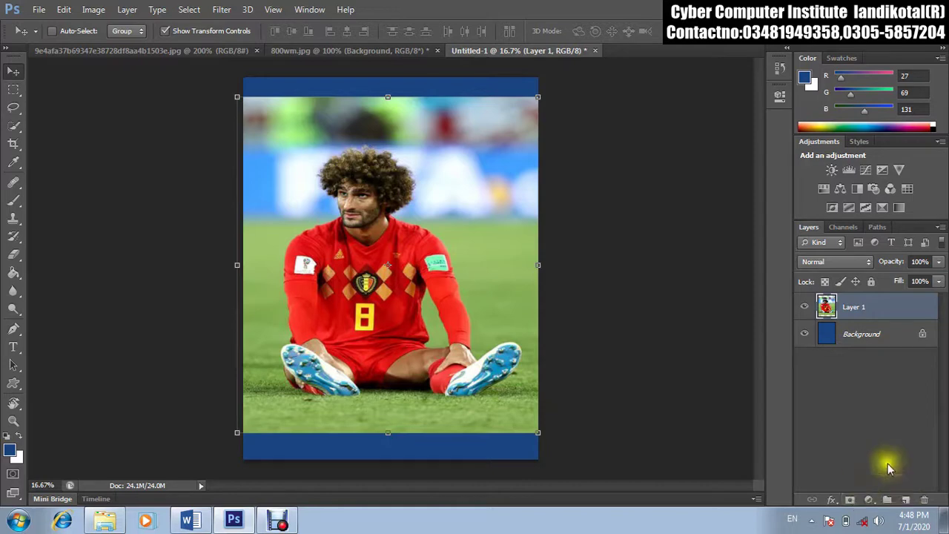
{"action": "left_click", "coordinate": [849, 501]}
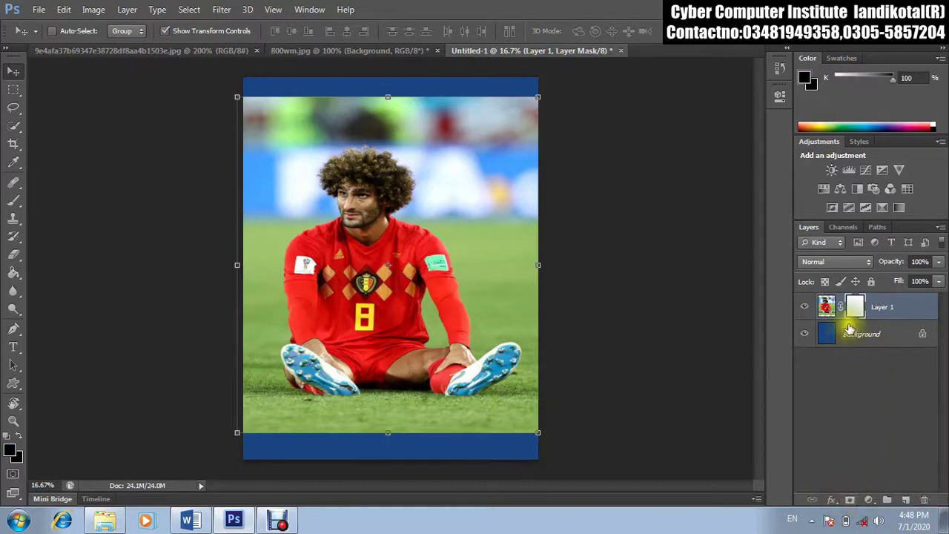
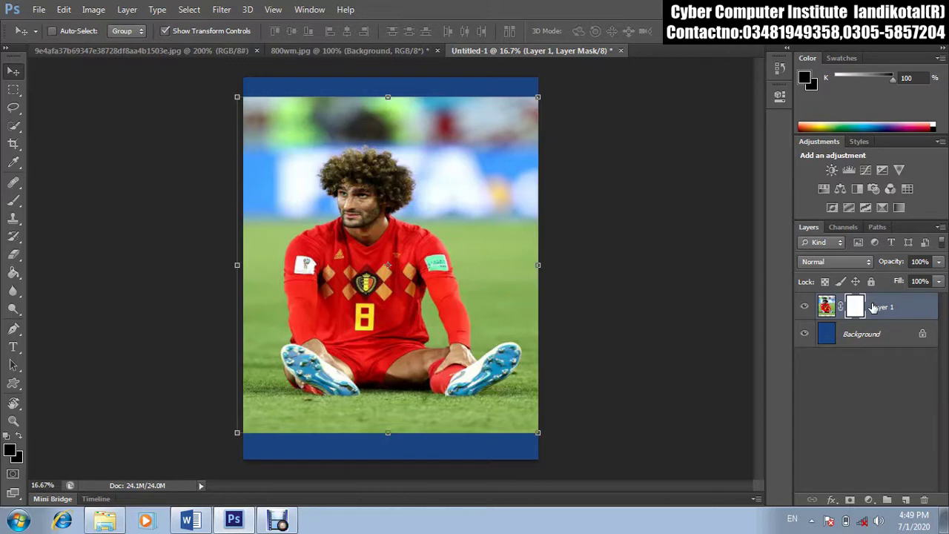
{"action": "key", "text": "ctrl+i"}
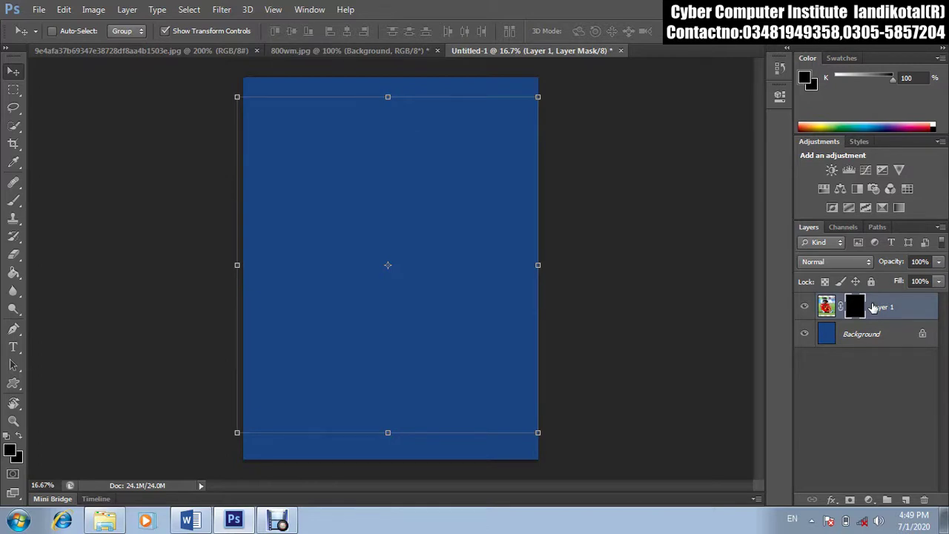
{"action": "key", "text": "ctrl+i"}
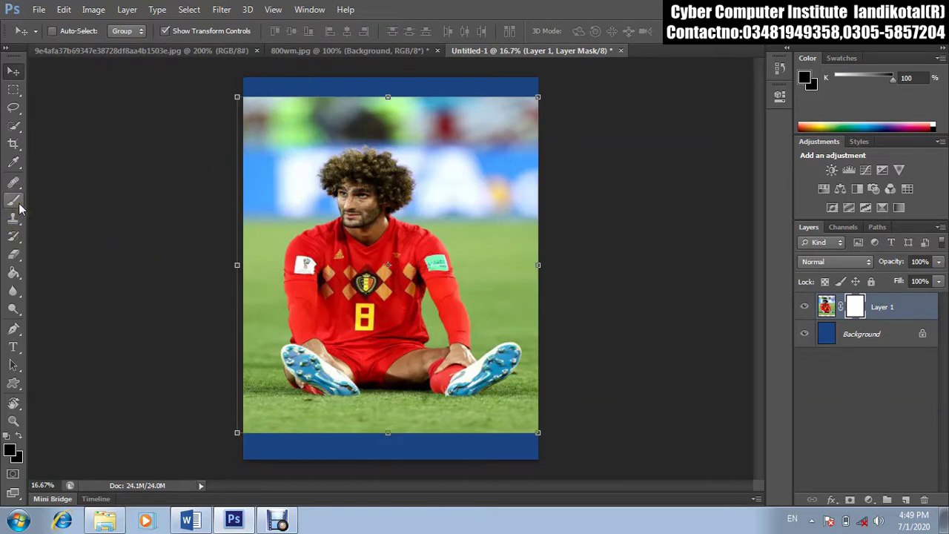
Step: Choose the History Brush tool and convert the Background into the unlocked Layer 0
{"action": "left_click_drag", "start_coordinate": [13, 253], "coordinate": [55, 258]}
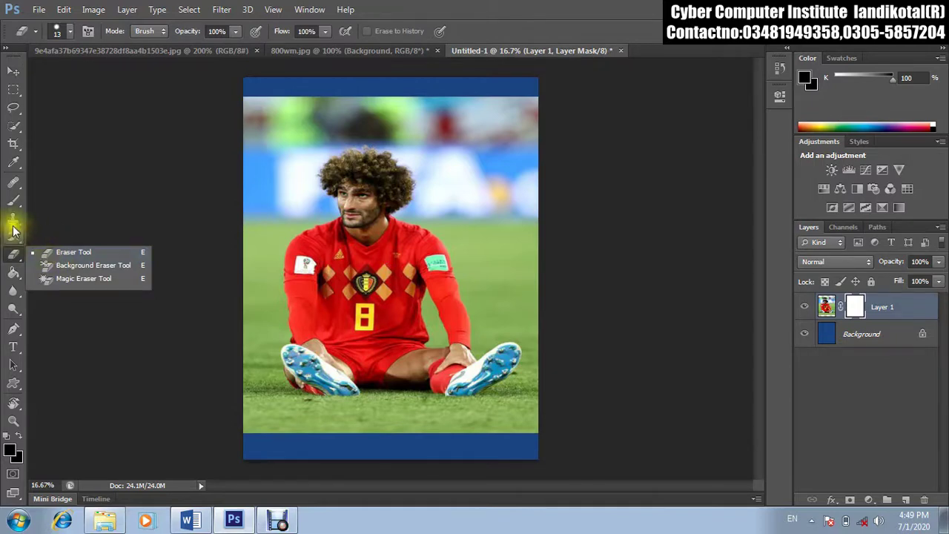
{"action": "mouse_move", "coordinate": [14, 216]}
{"action": "left_mouse_down"}
{"action": "mouse_move", "coordinate": [17, 236]}
{"action": "mouse_move", "coordinate": [44, 241]}
{"action": "left_mouse_up"}
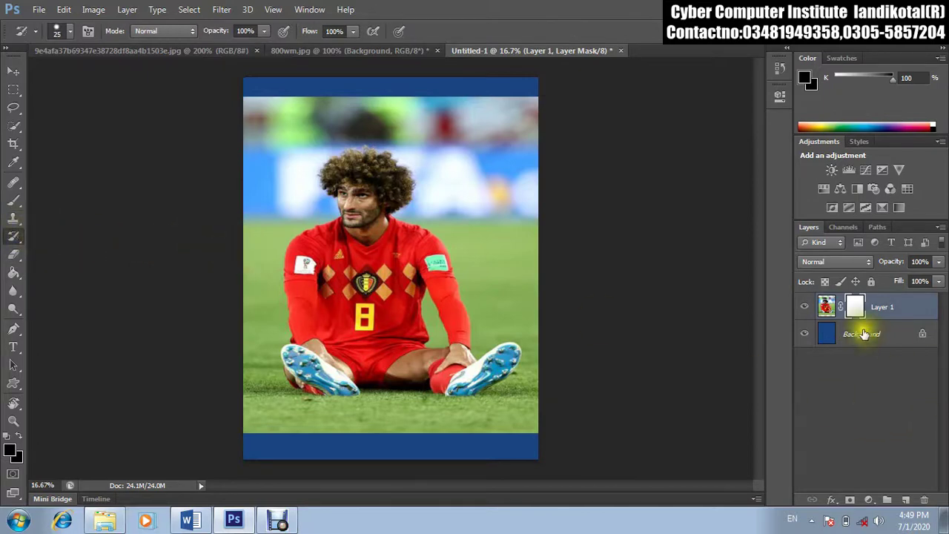
{"action": "double_click", "coordinate": [865, 333]}
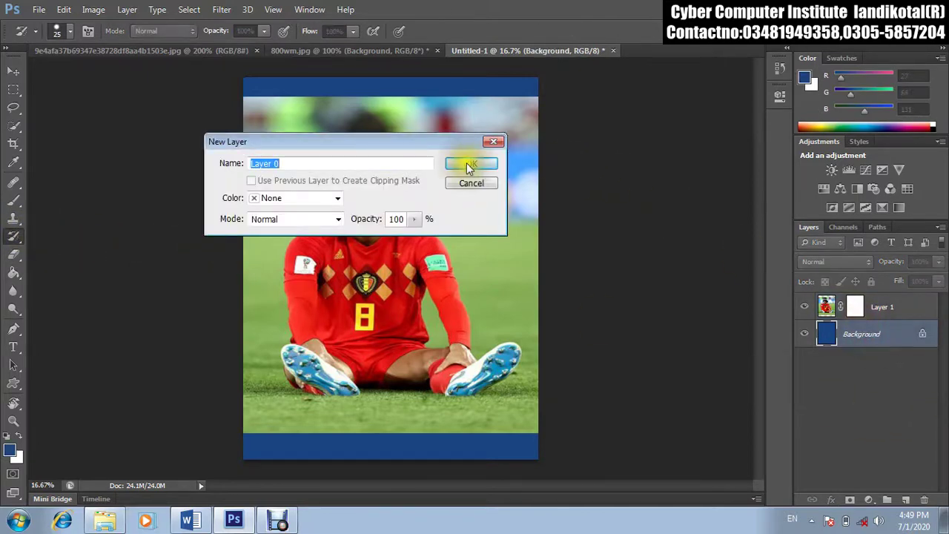
{"action": "left_click", "coordinate": [471, 163]}
Step: Enlarge the History Brush to 700 and paint over the upper-right corner of the footballer picture on Layer 1
{"action": "left_click", "coordinate": [827, 307]}
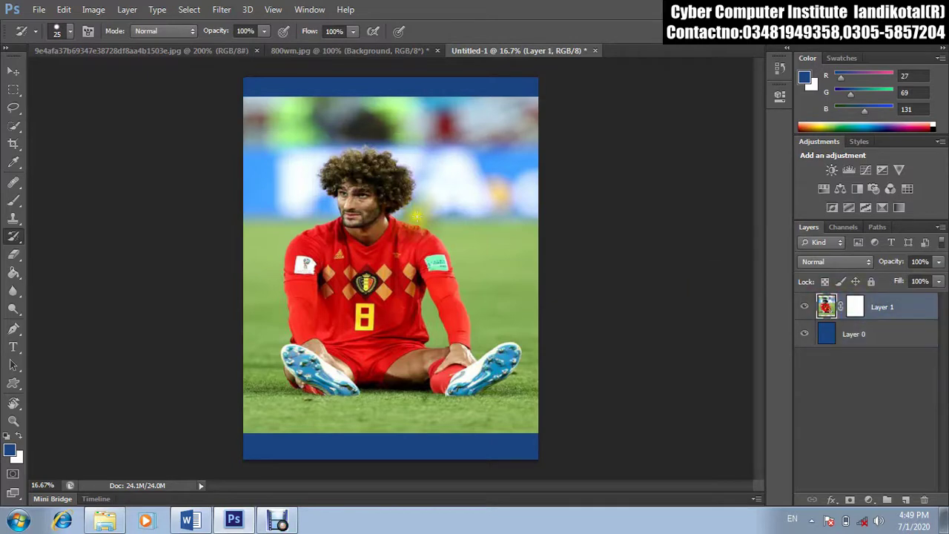
{"action": "key", "text": "bracketright"}
{"action": "key", "text": "bracketright"}
{"action": "key", "text": "bracketright"}
{"action": "key", "text": "bracketright"}
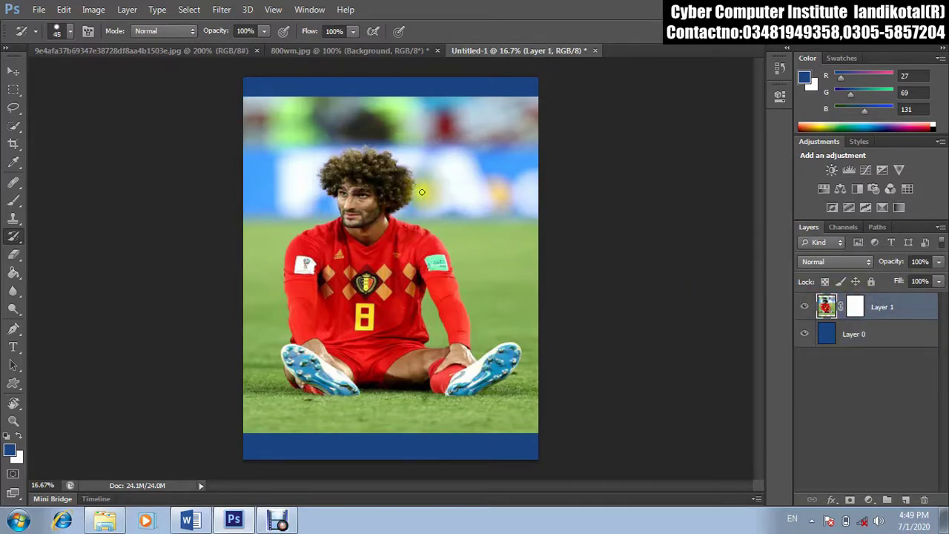
{"action": "mouse_move", "coordinate": [435, 194]}
{"action": "left_mouse_down"}
{"action": "mouse_move", "coordinate": [466, 191]}
{"action": "mouse_move", "coordinate": [498, 60]}
{"action": "mouse_move", "coordinate": [559, 197]}
{"action": "left_mouse_up"}
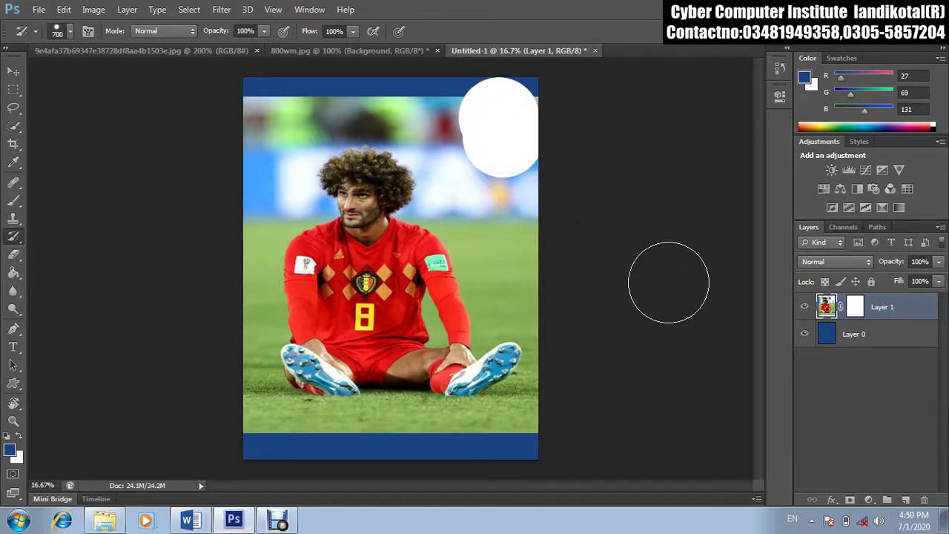
Step: Swap the foreground and background colours, repaint the picture's upper-right corner, and undo back to the black-mask state
{"action": "left_click", "coordinate": [20, 436]}
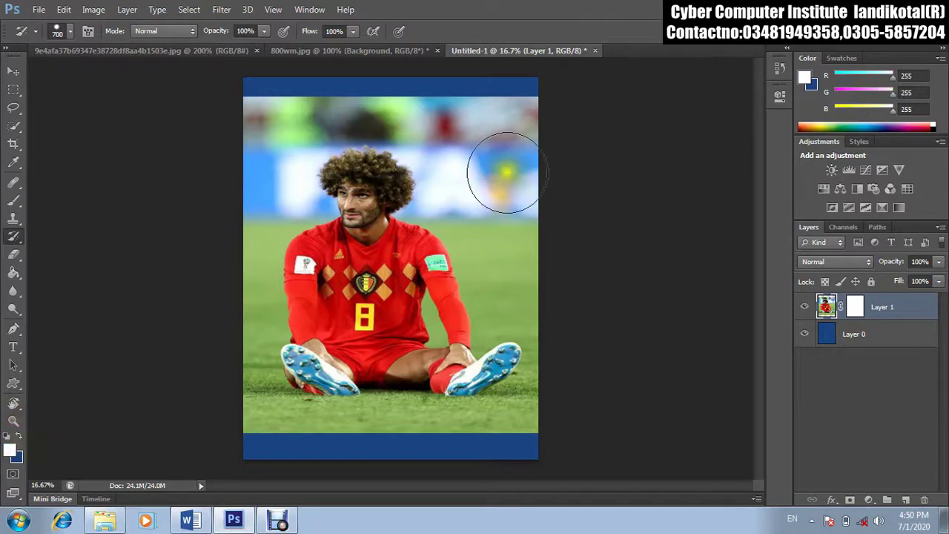
{"action": "mouse_move", "coordinate": [513, 107]}
{"action": "left_mouse_down"}
{"action": "mouse_move", "coordinate": [508, 131]}
{"action": "mouse_move", "coordinate": [526, 152]}
{"action": "mouse_move", "coordinate": [658, 265]}
{"action": "left_mouse_up"}
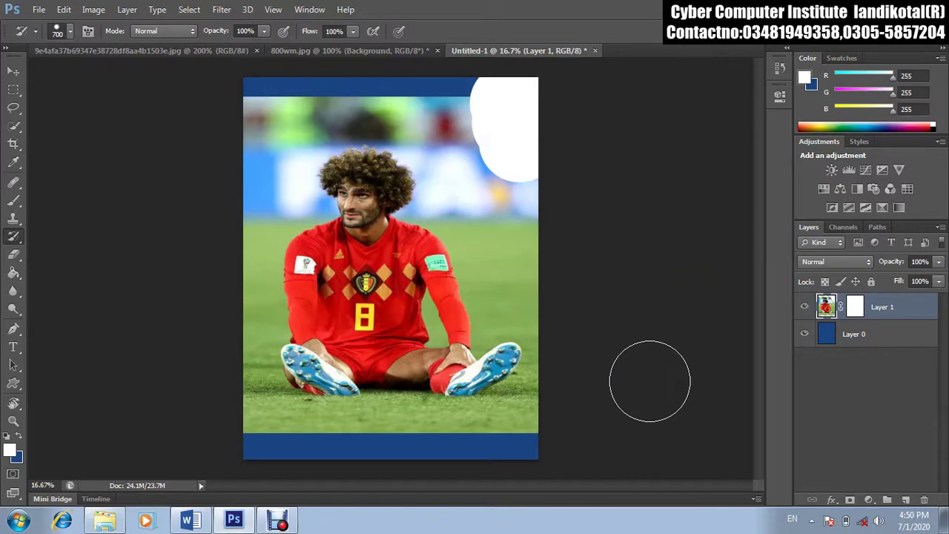
{"action": "key", "text": "ctrl+alt+z"}
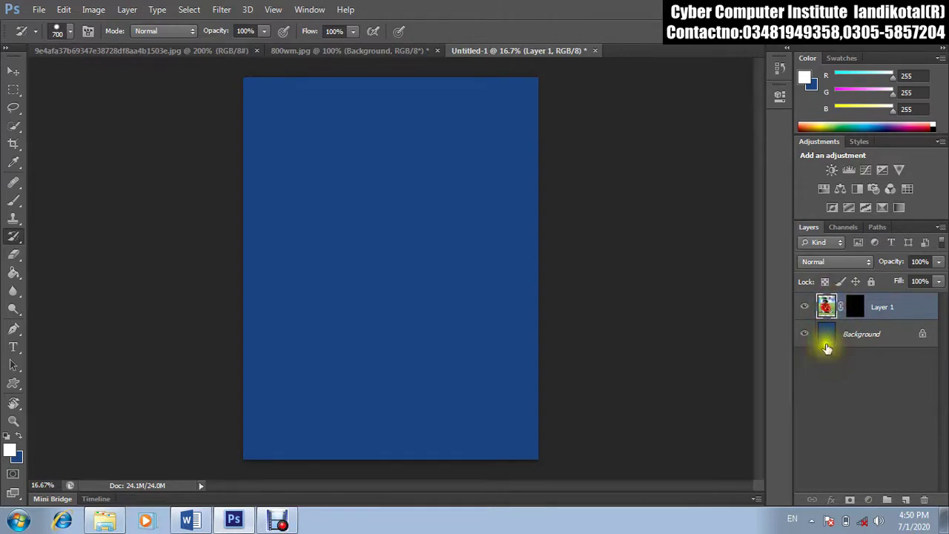
Step: Convert the Background into Layer 0 and place it above the masked Layer 1
{"action": "double_click", "coordinate": [868, 337]}
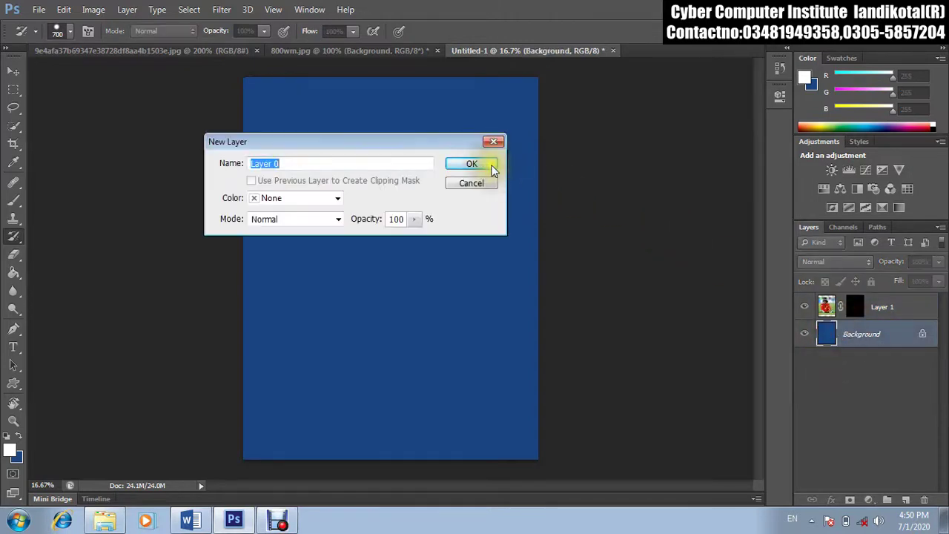
{"action": "left_click", "coordinate": [471, 164]}
{"action": "left_click_drag", "start_coordinate": [863, 335], "coordinate": [837, 347]}
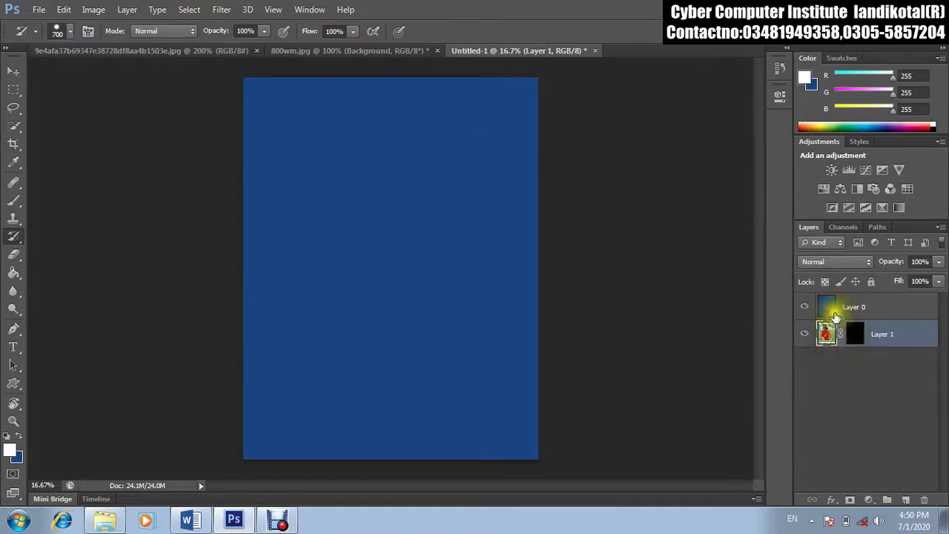
Step: Delete the masked Layer 1 and step back through the history to before the layer mask was added
{"action": "left_click", "coordinate": [868, 307]}
{"action": "left_click", "coordinate": [876, 337]}
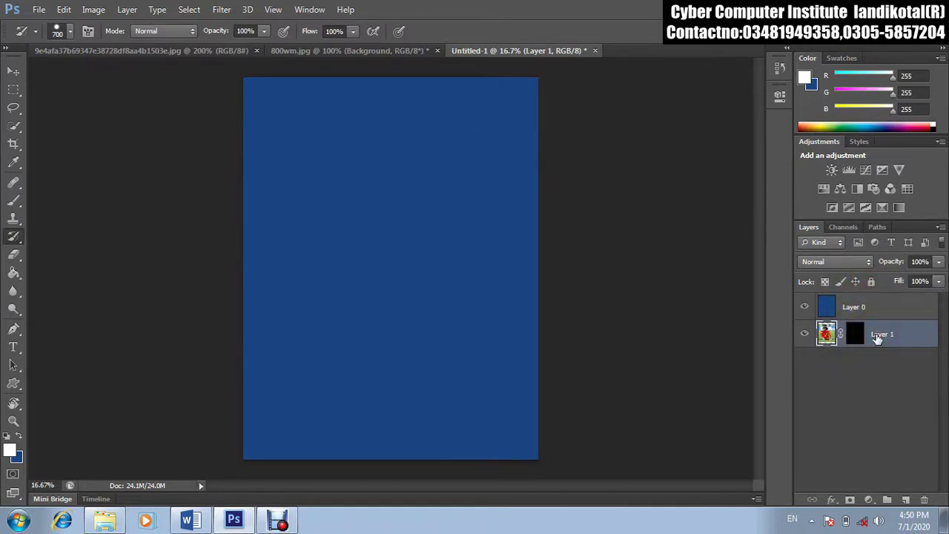
{"action": "right_click", "coordinate": [885, 337]}
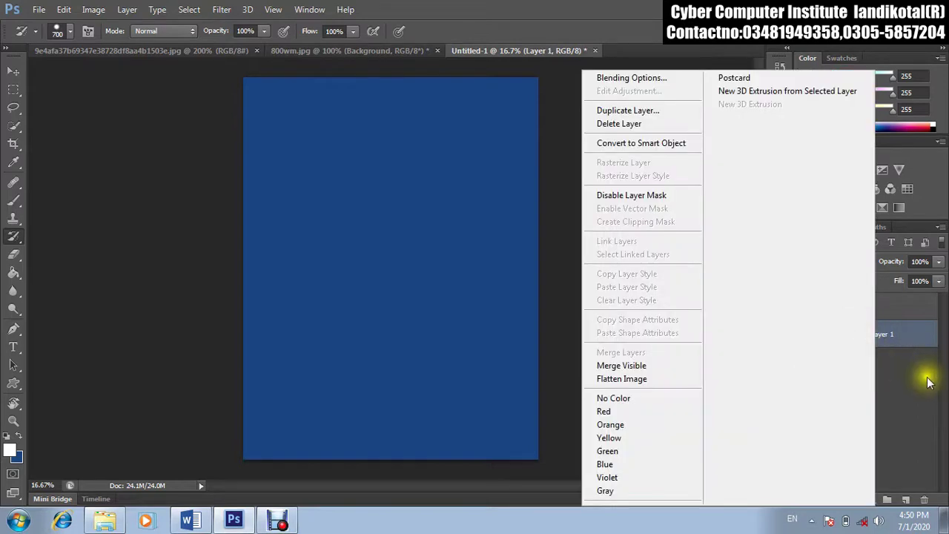
{"action": "left_click", "coordinate": [895, 341]}
{"action": "left_click_drag", "start_coordinate": [895, 340], "coordinate": [925, 500]}
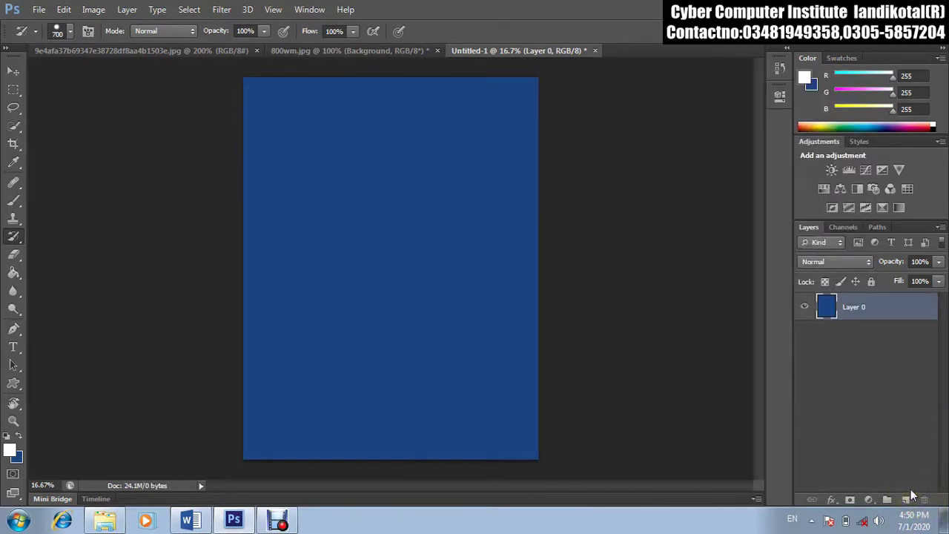
{"action": "key", "text": "ctrl+alt+z"}
{"action": "key", "text": "ctrl+alt+z"}
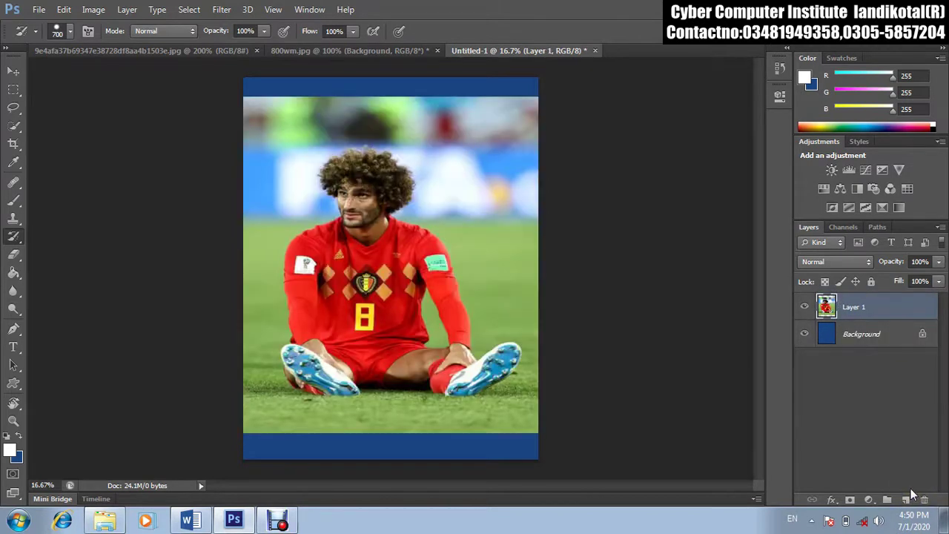
Step: Convert the Background into Layer 0 and add a layer mask to the footballer's Layer 1
{"action": "double_click", "coordinate": [845, 332]}
{"action": "left_click", "coordinate": [473, 164]}
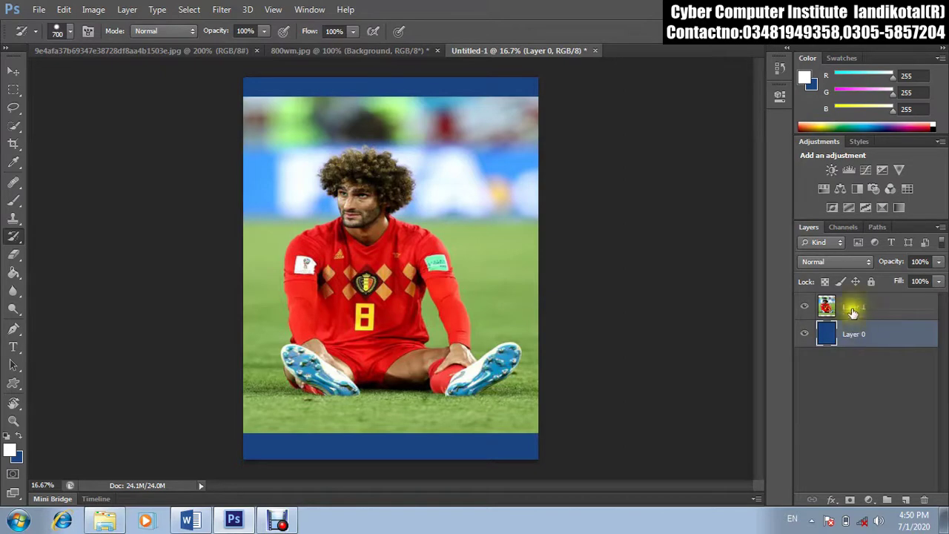
{"action": "left_click_drag", "start_coordinate": [852, 335], "coordinate": [881, 309]}
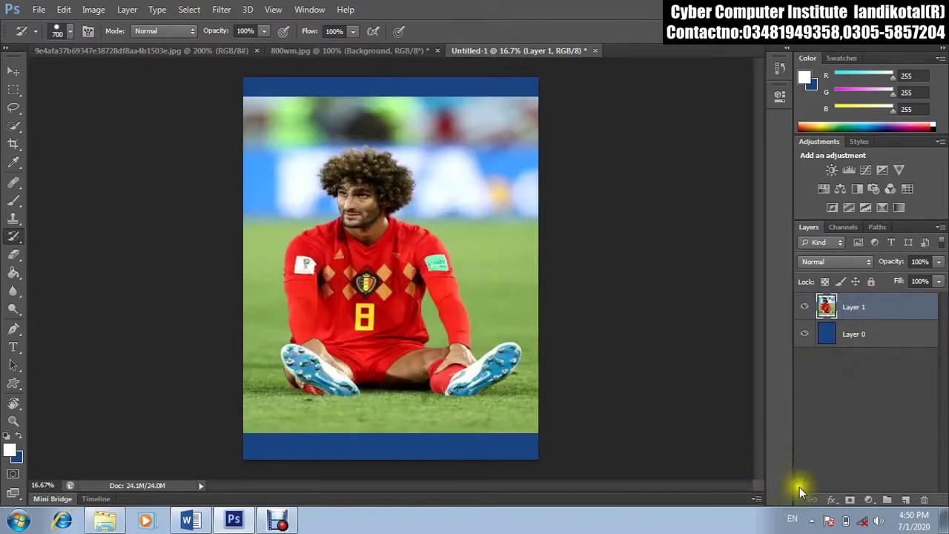
{"action": "left_click", "coordinate": [851, 501]}
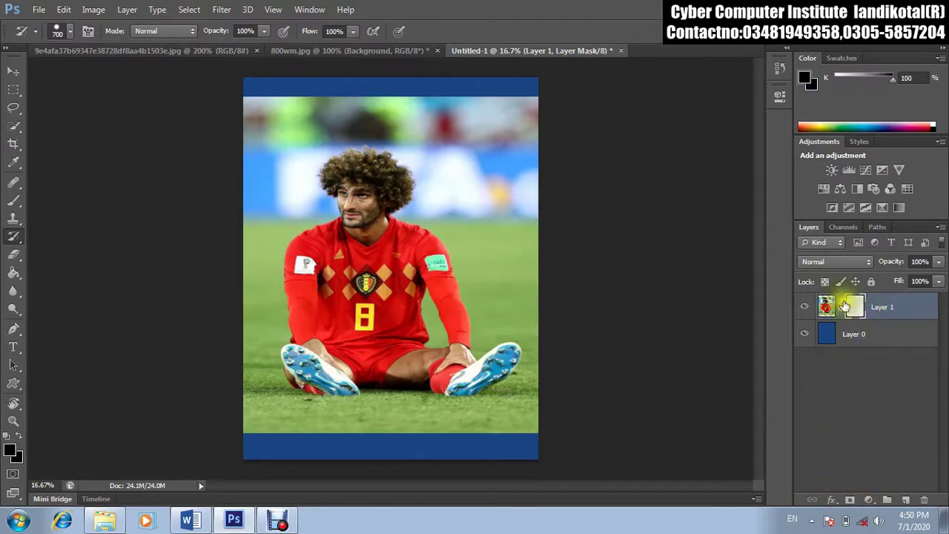
Step: Choose the Brush tool and enlarge its tip to 800 px for the footballer layer's mask
{"action": "right_click", "coordinate": [22, 239]}
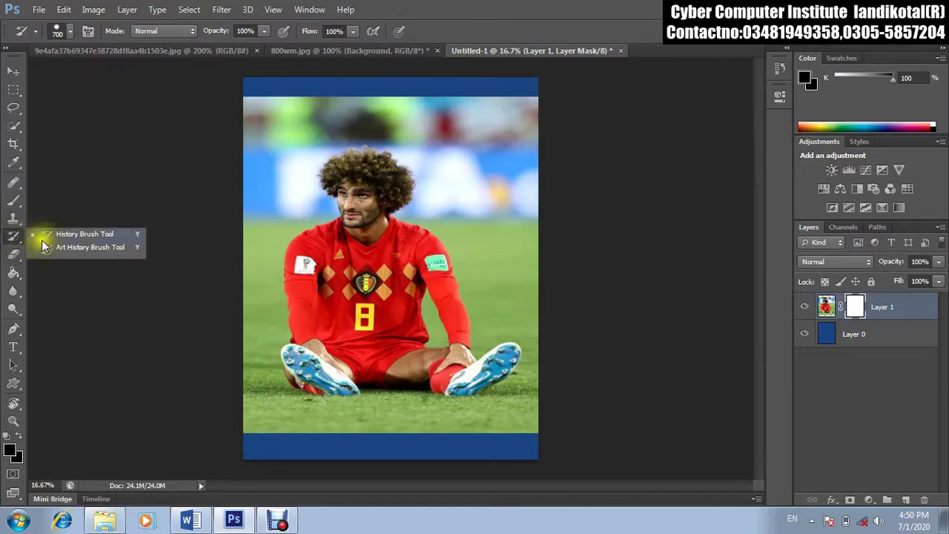
{"action": "left_click", "coordinate": [74, 233]}
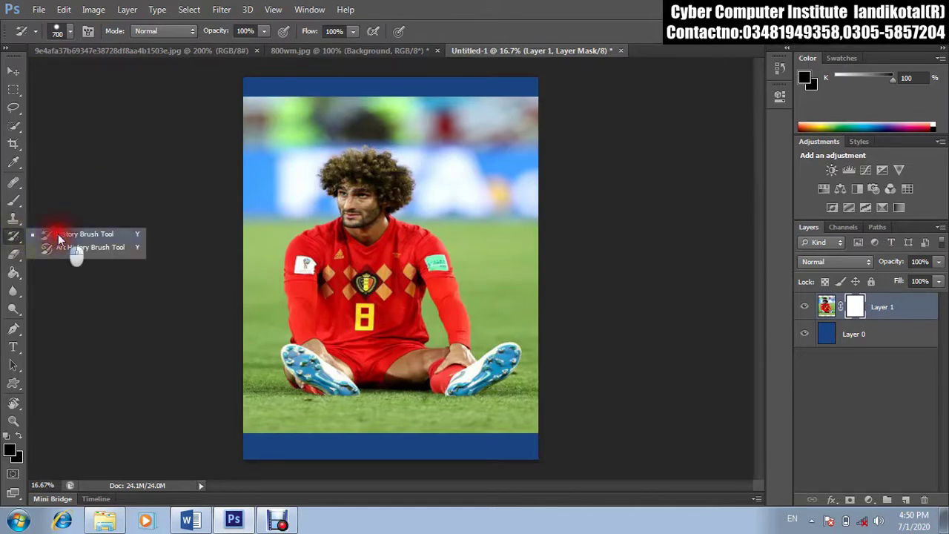
{"action": "right_click", "coordinate": [11, 206]}
{"action": "left_click", "coordinate": [46, 197]}
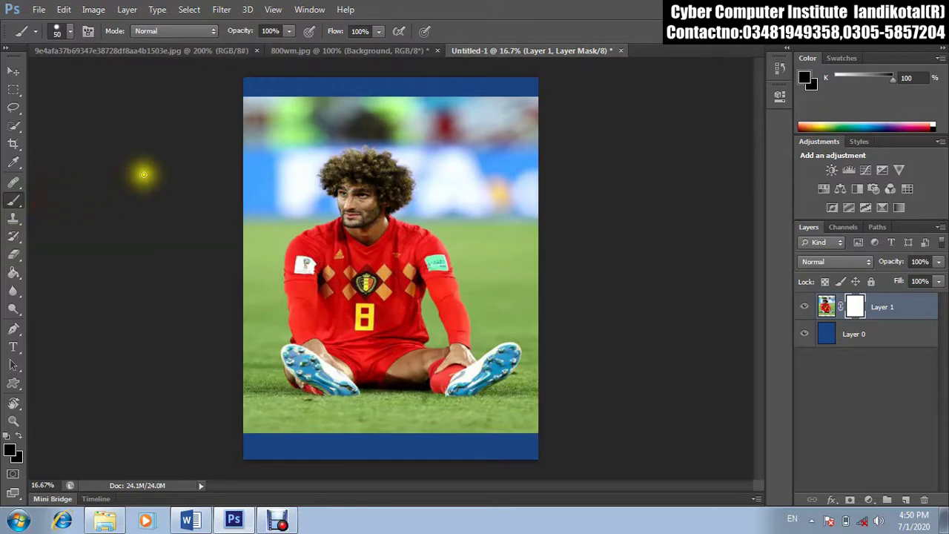
{"action": "key", "text": "bracketright"}
{"action": "key", "text": "bracketright"}
{"action": "key", "text": "bracketright"}
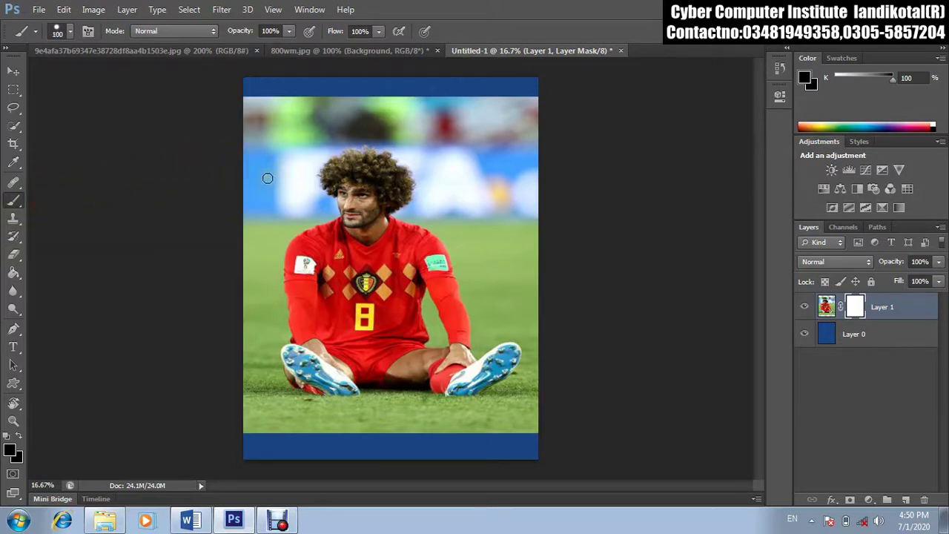
{"action": "key", "text": "bracketright"}
{"action": "key", "text": "bracketright"}
{"action": "key", "text": "bracketright"}
{"action": "key", "text": "bracketright"}
{"action": "key", "text": "bracketright"}
{"action": "key", "text": "i"}
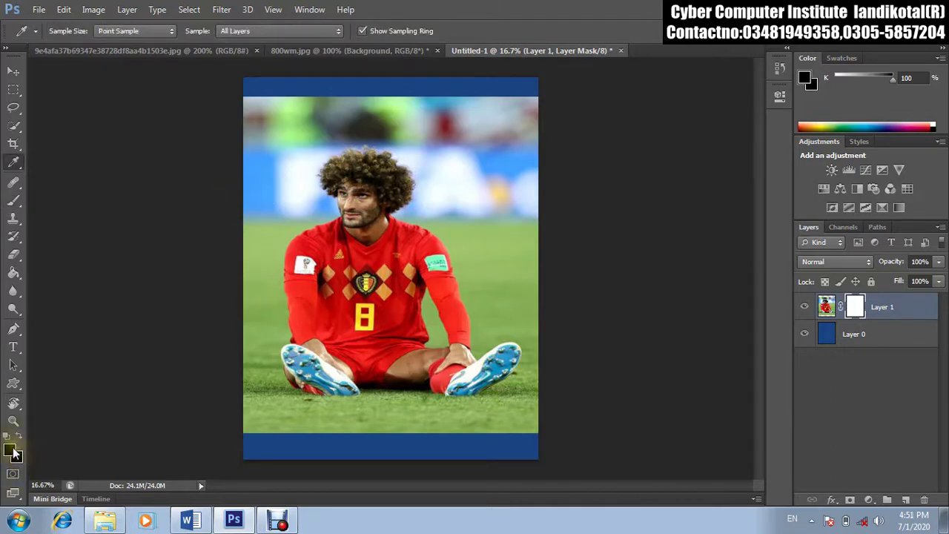
Step: Look through the open documents, choose the Move tool and switch to Untitled-2
{"action": "left_click", "coordinate": [276, 521]}
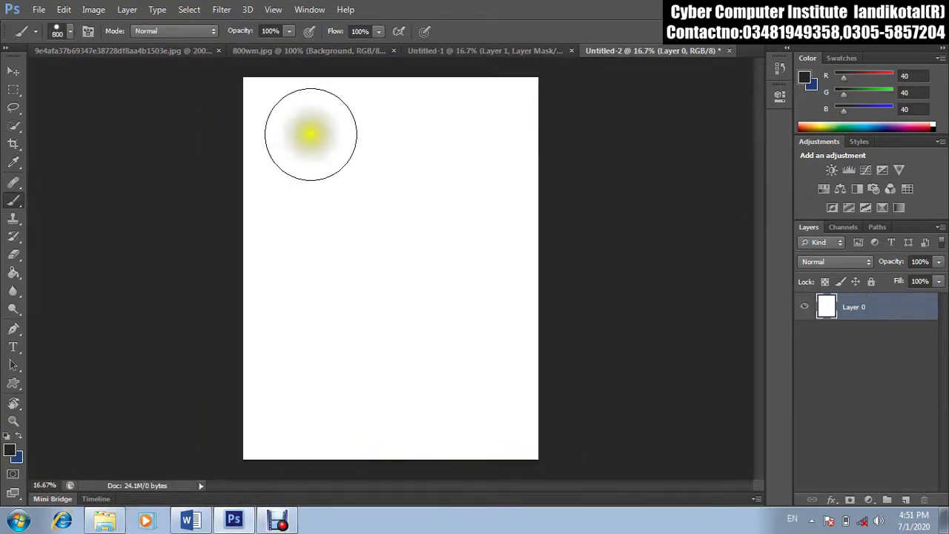
{"action": "left_click", "coordinate": [390, 52]}
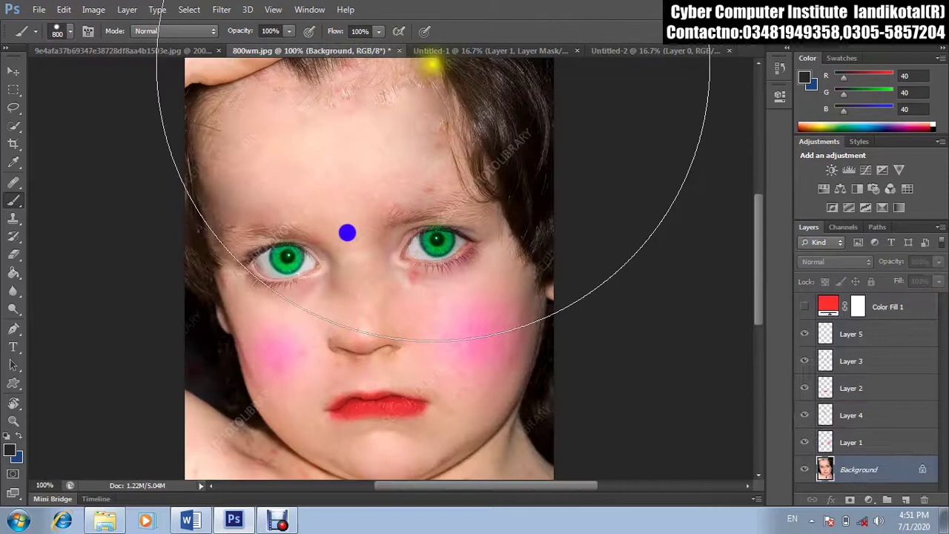
{"action": "left_click", "coordinate": [464, 48]}
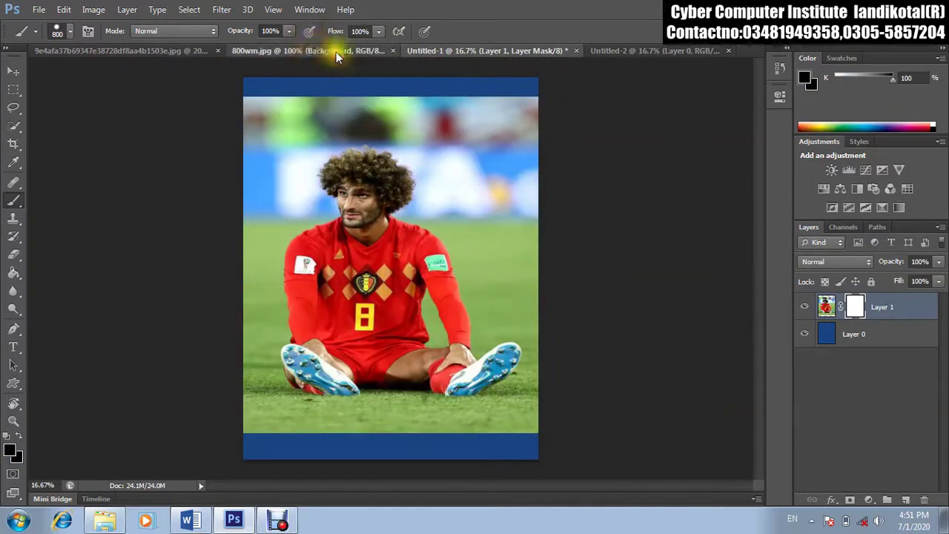
{"action": "left_click", "coordinate": [336, 51]}
{"action": "left_click", "coordinate": [13, 69]}
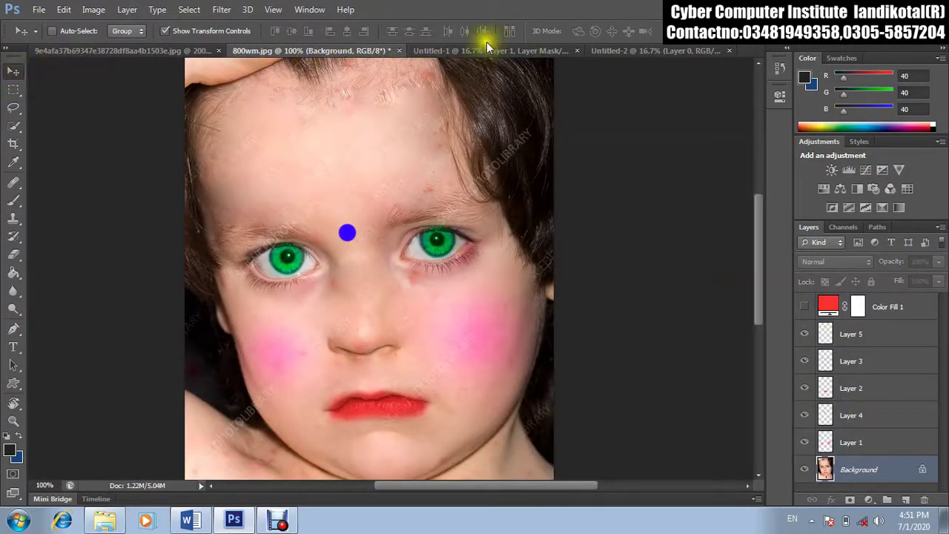
{"action": "left_click", "coordinate": [549, 52]}
{"action": "left_click", "coordinate": [622, 51]}
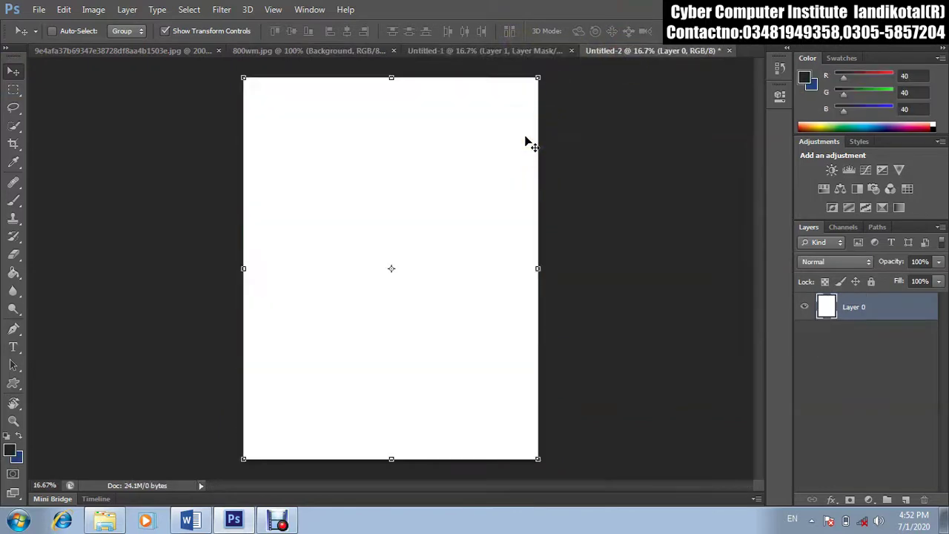
Step: Fill Layer 0 with dark grey, and refill it with blue after swapping the foreground and background colours
{"action": "left_click", "coordinate": [12, 448]}
{"action": "left_click", "coordinate": [483, 184]}
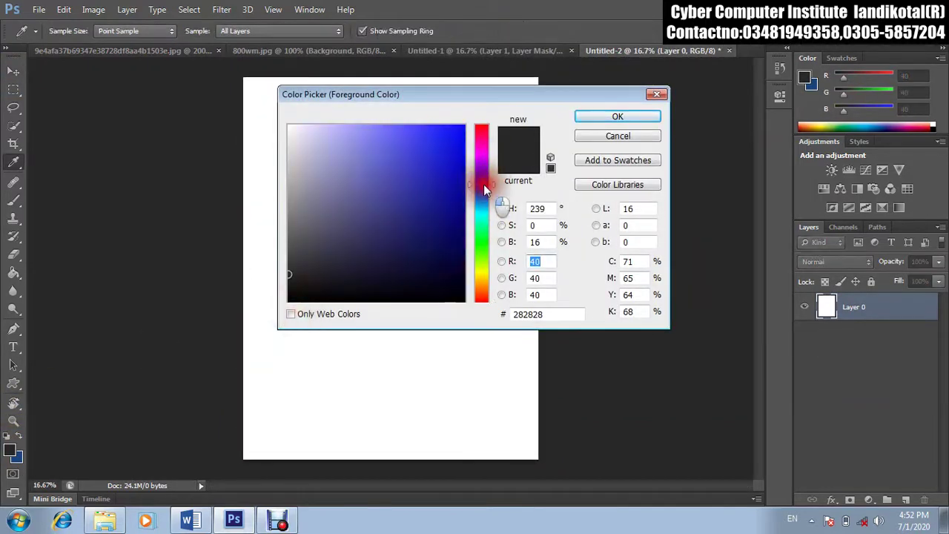
{"action": "left_click", "coordinate": [604, 117]}
{"action": "key", "text": "v"}
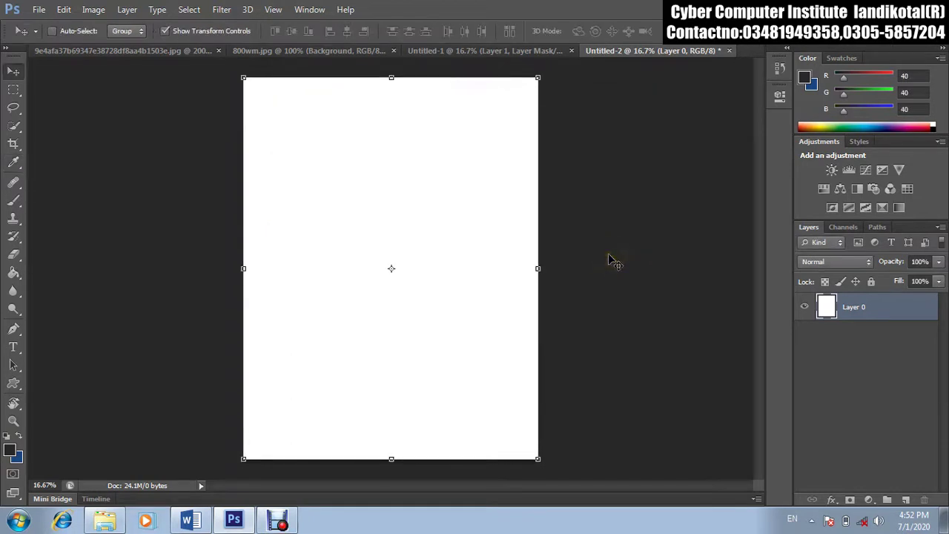
{"action": "key", "text": "alt+BackSpace"}
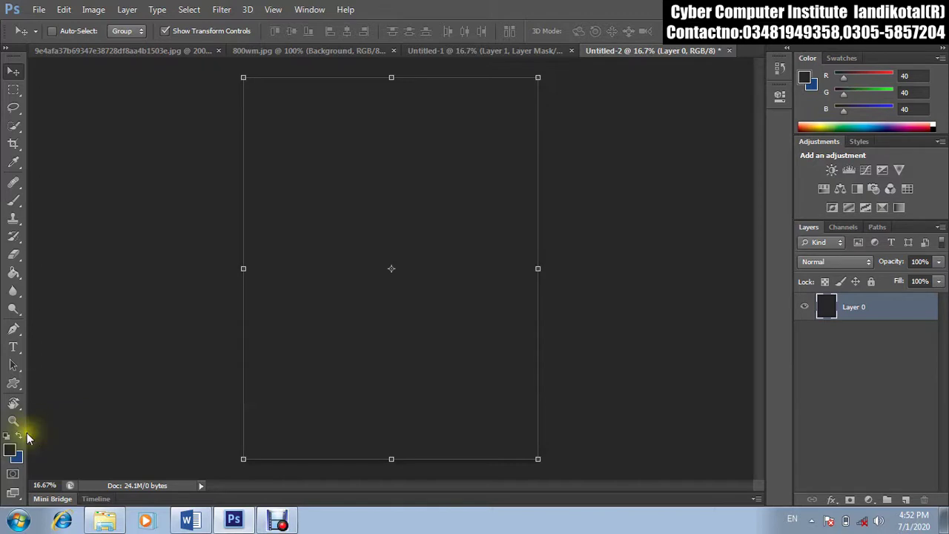
{"action": "key", "text": "alt+BackSpace"}
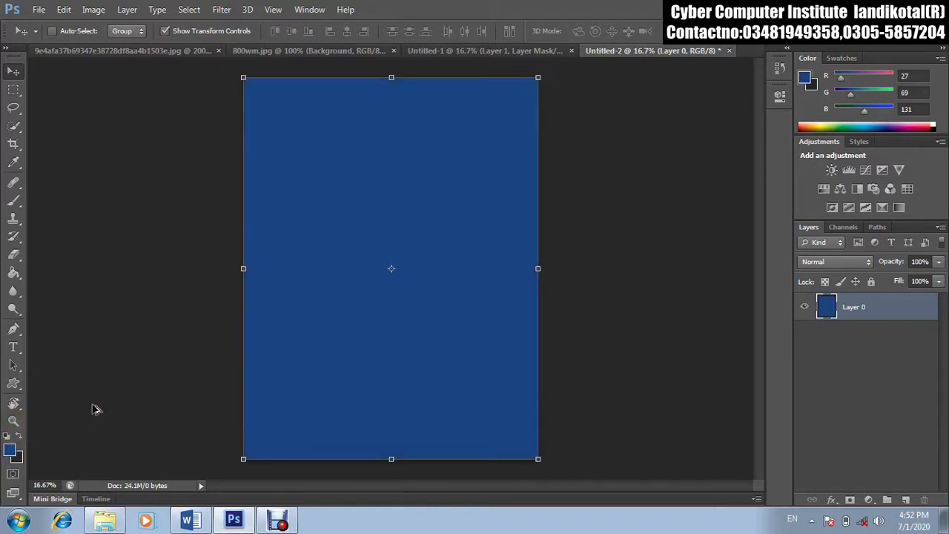
Step: Copy the child's portrait from 800wm.jpg onto the blue page of Untitled-2
{"action": "left_click", "coordinate": [422, 51]}
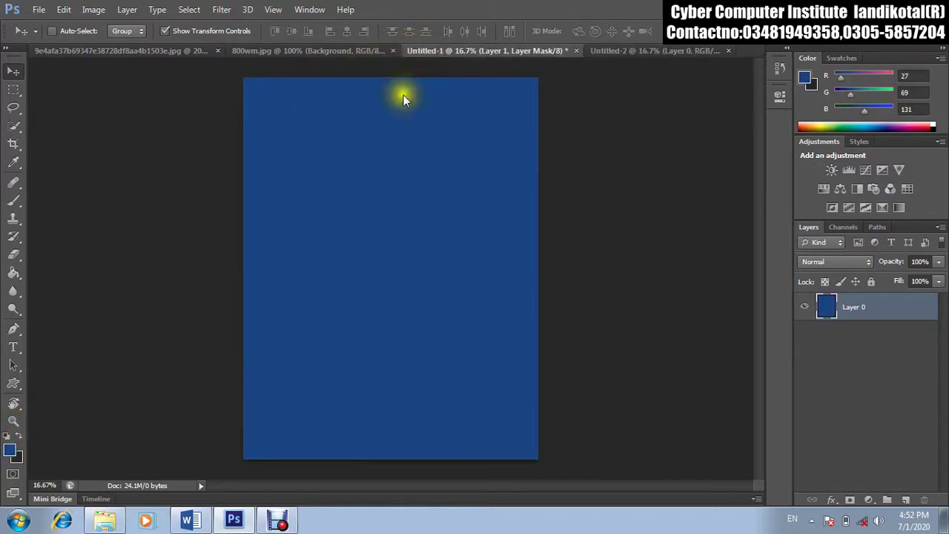
{"action": "left_click", "coordinate": [292, 50]}
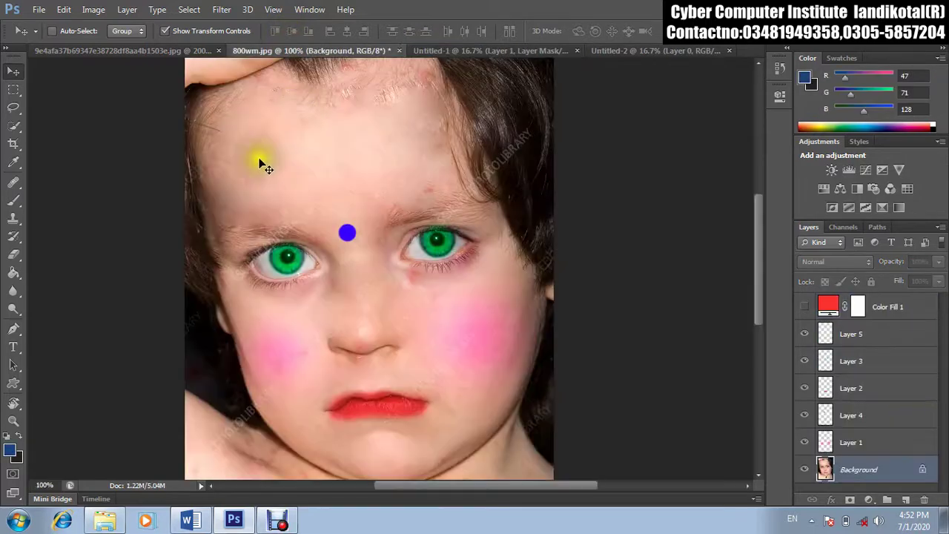
{"action": "left_click", "coordinate": [345, 185]}
{"action": "left_click_drag", "start_coordinate": [403, 71], "coordinate": [407, 208]}
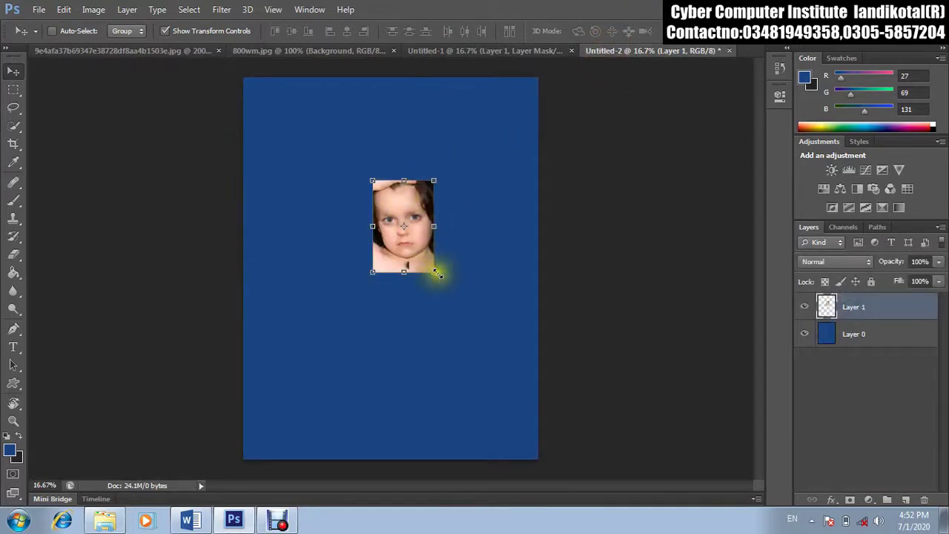
Step: Scale the child's portrait to 450.28% width and 332.50% height, centre it across the blue page and apply the transform
{"action": "left_click_drag", "start_coordinate": [437, 274], "coordinate": [525, 397]}
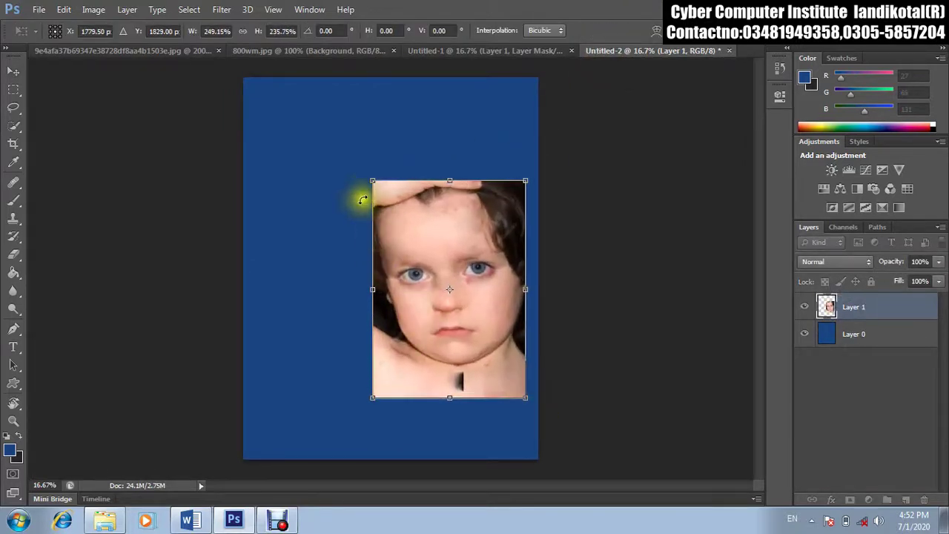
{"action": "left_click_drag", "start_coordinate": [372, 181], "coordinate": [248, 111]}
{"action": "left_click_drag", "start_coordinate": [390, 109], "coordinate": [391, 91]}
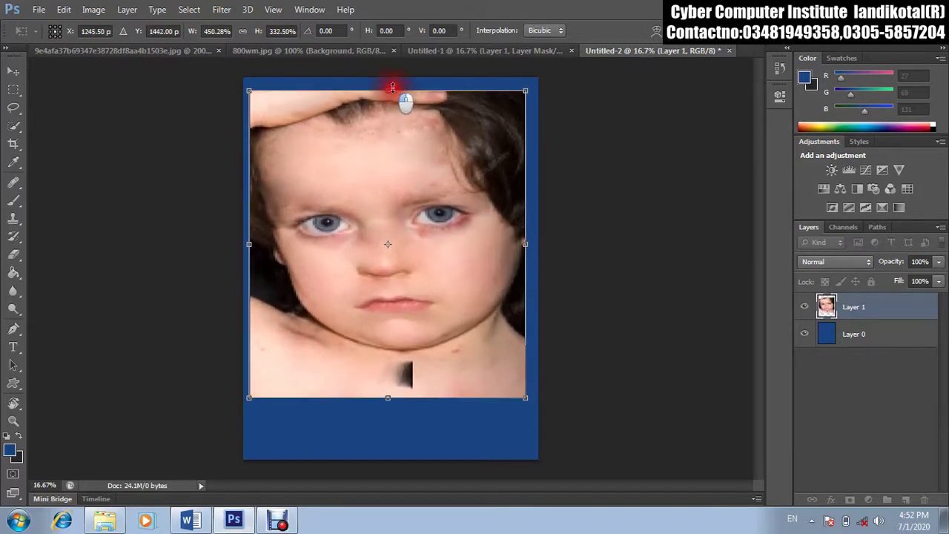
{"action": "left_click_drag", "start_coordinate": [420, 186], "coordinate": [423, 197]}
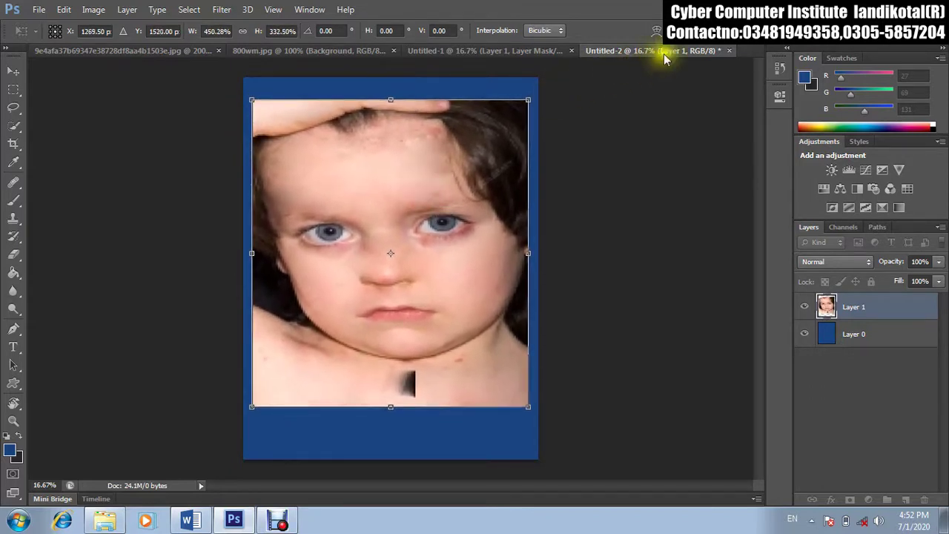
{"action": "left_click", "coordinate": [715, 222]}
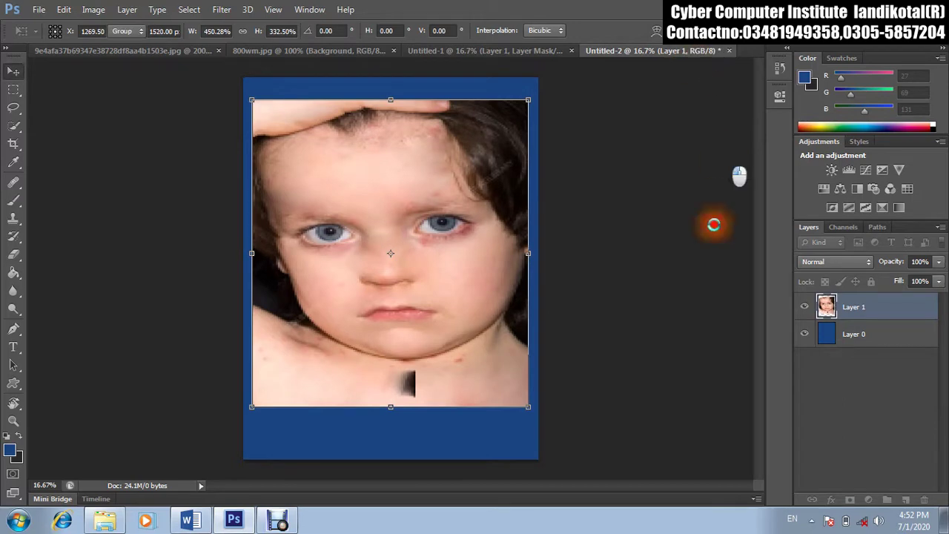
Step: Add a white layer mask to the portrait's Layer 1 and deselect the layers
{"action": "left_click", "coordinate": [851, 502]}
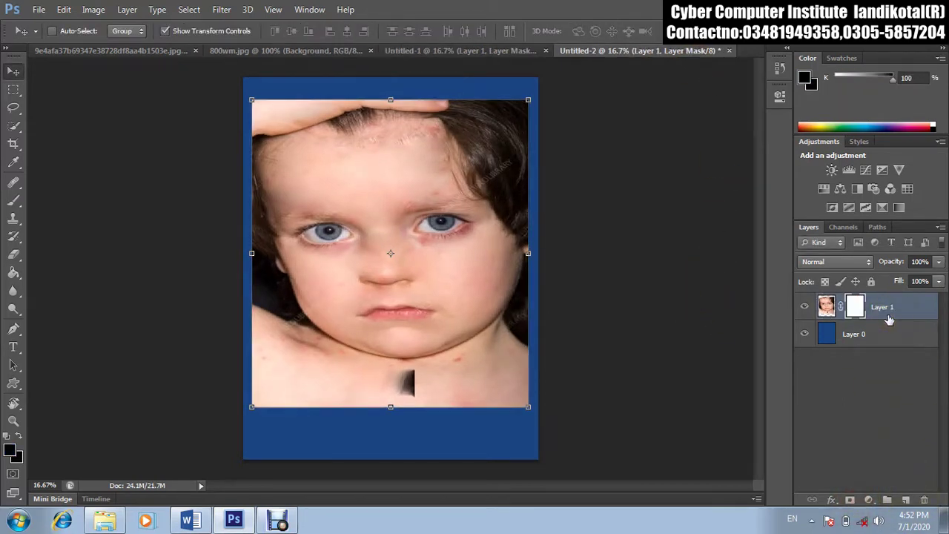
{"action": "key", "text": "ctrl+i"}
{"action": "left_click", "coordinate": [847, 383]}
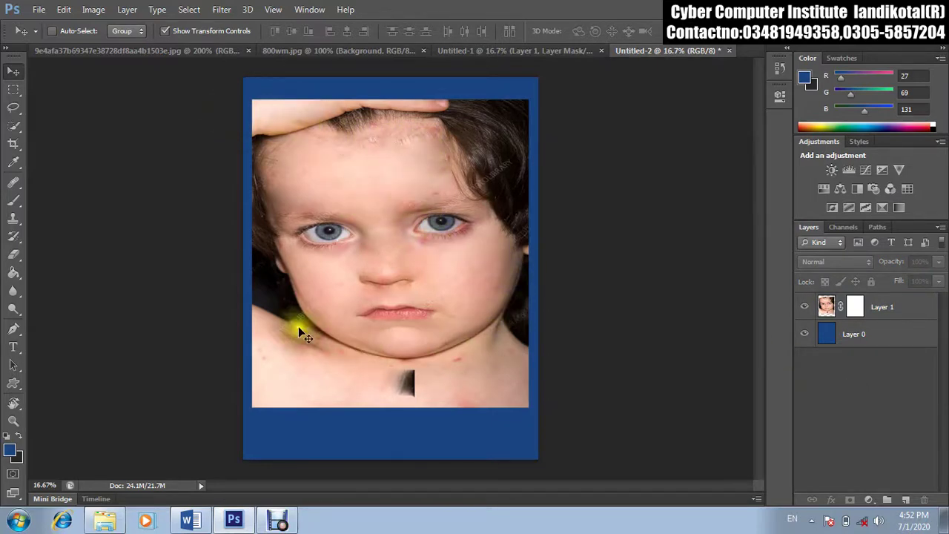
Step: Paint black on Layer 1's mask with a 250 px brush to hide everything around the child's face
{"action": "left_click", "coordinate": [14, 235]}
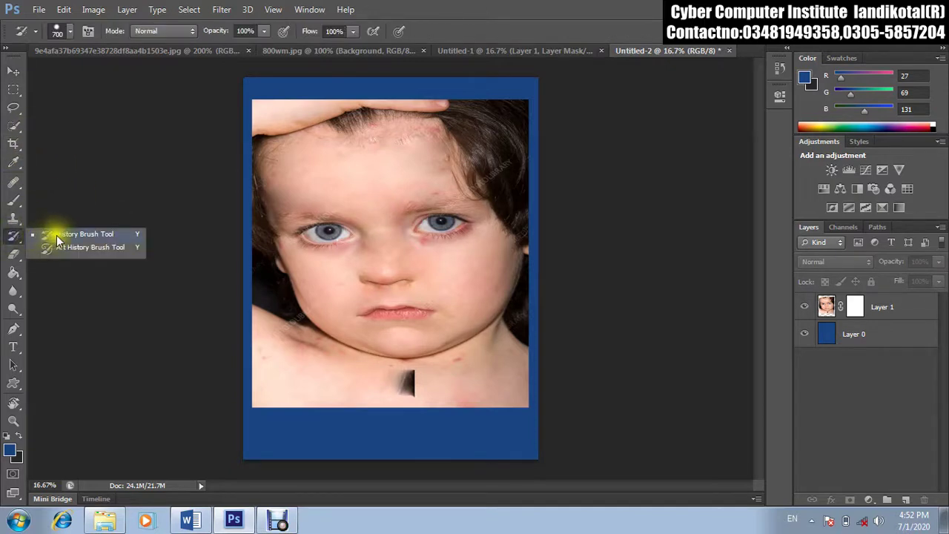
{"action": "left_click", "coordinate": [21, 205]}
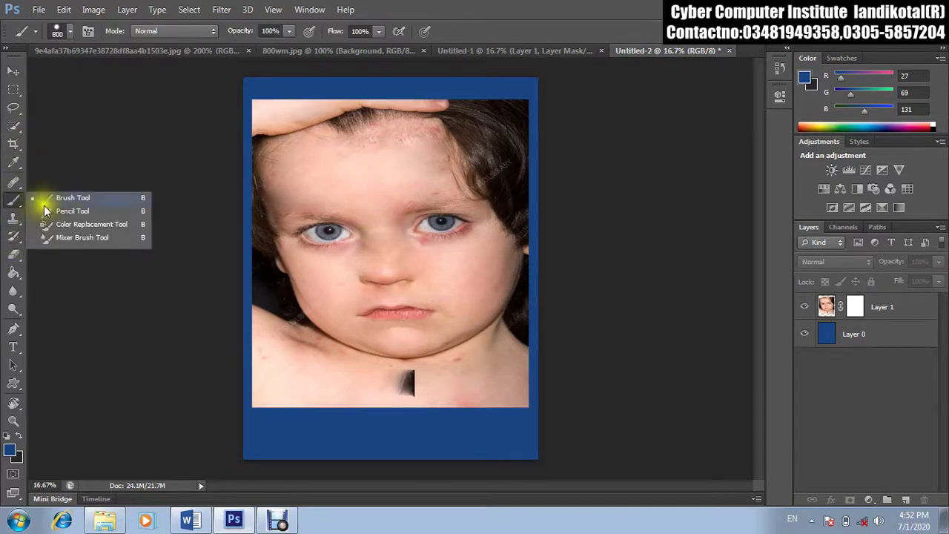
{"action": "left_click", "coordinate": [44, 201]}
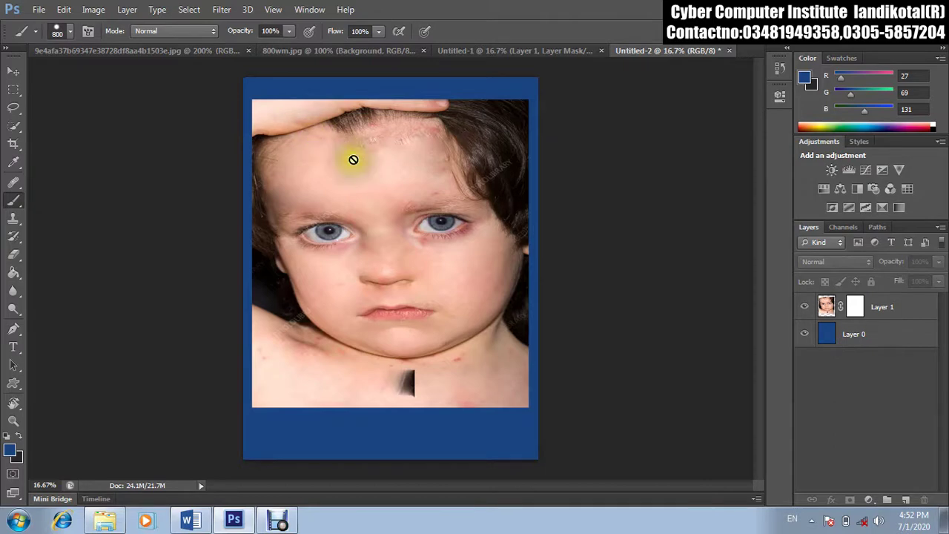
{"action": "left_click", "coordinate": [854, 308]}
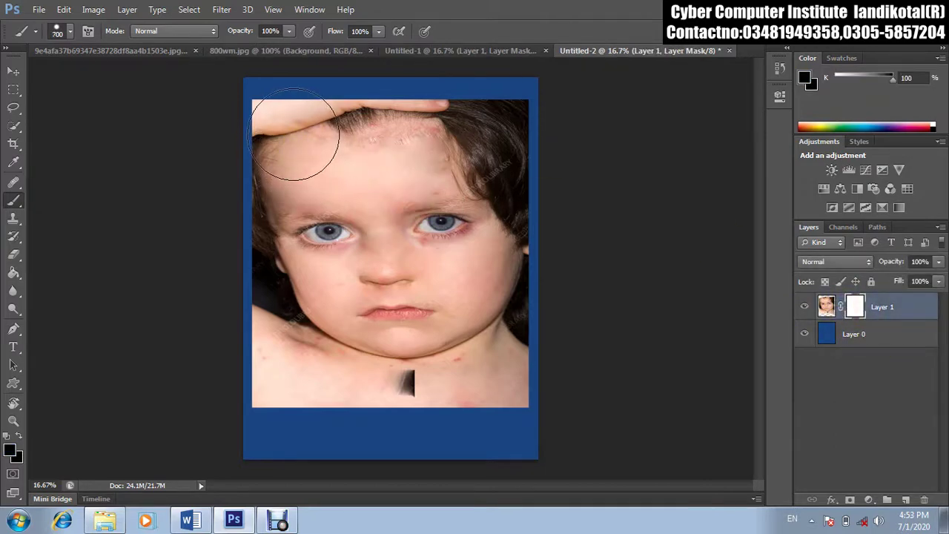
{"action": "key", "text": "bracketleft"}
{"action": "key", "text": "bracketleft"}
{"action": "mouse_move", "coordinate": [300, 114]}
{"action": "left_mouse_down"}
{"action": "mouse_move", "coordinate": [372, 95]}
{"action": "mouse_move", "coordinate": [526, 106]}
{"action": "mouse_move", "coordinate": [431, 97]}
{"action": "mouse_move", "coordinate": [248, 121]}
{"action": "mouse_move", "coordinate": [275, 106]}
{"action": "mouse_move", "coordinate": [245, 139]}
{"action": "mouse_move", "coordinate": [227, 223]}
{"action": "mouse_move", "coordinate": [246, 348]}
{"action": "mouse_move", "coordinate": [299, 394]}
{"action": "mouse_move", "coordinate": [425, 413]}
{"action": "mouse_move", "coordinate": [538, 379]}
{"action": "mouse_move", "coordinate": [309, 378]}
{"action": "mouse_move", "coordinate": [271, 405]}
{"action": "mouse_move", "coordinate": [454, 420]}
{"action": "mouse_move", "coordinate": [534, 387]}
{"action": "mouse_move", "coordinate": [527, 338]}
{"action": "mouse_move", "coordinate": [405, 372]}
{"action": "mouse_move", "coordinate": [344, 358]}
{"action": "mouse_move", "coordinate": [447, 362]}
{"action": "mouse_move", "coordinate": [515, 316]}
{"action": "mouse_move", "coordinate": [454, 354]}
{"action": "mouse_move", "coordinate": [351, 342]}
{"action": "mouse_move", "coordinate": [290, 318]}
{"action": "mouse_move", "coordinate": [277, 332]}
{"action": "mouse_move", "coordinate": [364, 374]}
{"action": "mouse_move", "coordinate": [279, 342]}
{"action": "mouse_move", "coordinate": [461, 418]}
{"action": "mouse_move", "coordinate": [350, 382]}
{"action": "mouse_move", "coordinate": [282, 292]}
{"action": "mouse_move", "coordinate": [264, 316]}
{"action": "mouse_move", "coordinate": [267, 191]}
{"action": "mouse_move", "coordinate": [327, 143]}
{"action": "mouse_move", "coordinate": [304, 156]}
{"action": "mouse_move", "coordinate": [509, 141]}
{"action": "mouse_move", "coordinate": [549, 158]}
{"action": "mouse_move", "coordinate": [342, 125]}
{"action": "mouse_move", "coordinate": [316, 138]}
{"action": "mouse_move", "coordinate": [495, 191]}
{"action": "mouse_move", "coordinate": [515, 272]}
{"action": "mouse_move", "coordinate": [504, 142]}
{"action": "mouse_move", "coordinate": [514, 248]}
{"action": "mouse_move", "coordinate": [517, 119]}
{"action": "mouse_move", "coordinate": [267, 140]}
{"action": "mouse_move", "coordinate": [248, 178]}
{"action": "mouse_move", "coordinate": [248, 265]}
{"action": "mouse_move", "coordinate": [249, 178]}
{"action": "mouse_move", "coordinate": [259, 281]}
{"action": "mouse_move", "coordinate": [518, 149]}
{"action": "mouse_move", "coordinate": [507, 351]}
{"action": "mouse_move", "coordinate": [497, 337]}
{"action": "mouse_move", "coordinate": [257, 377]}
{"action": "left_mouse_up"}
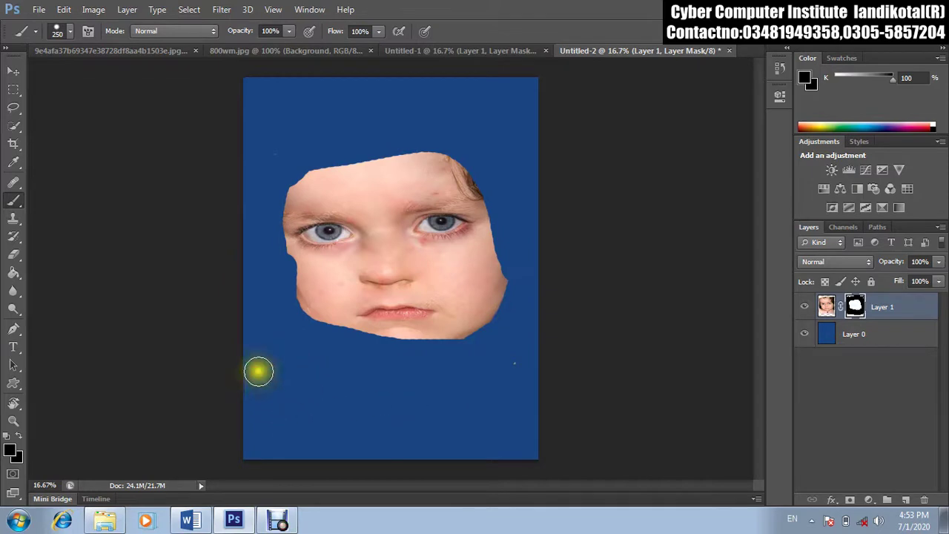
Step: Erase thin zigzag lines across the face on Layer 1's mask with a 30 px Eraser
{"action": "left_click_drag", "start_coordinate": [13, 254], "coordinate": [49, 257]}
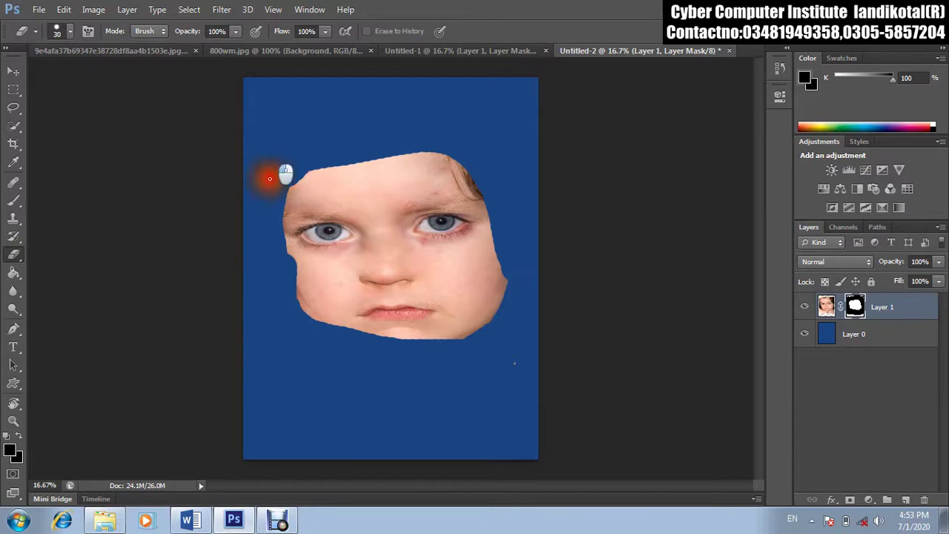
{"action": "mouse_move", "coordinate": [303, 178]}
{"action": "left_mouse_down"}
{"action": "mouse_move", "coordinate": [328, 239]}
{"action": "mouse_move", "coordinate": [343, 229]}
{"action": "mouse_move", "coordinate": [373, 256]}
{"action": "left_mouse_up"}
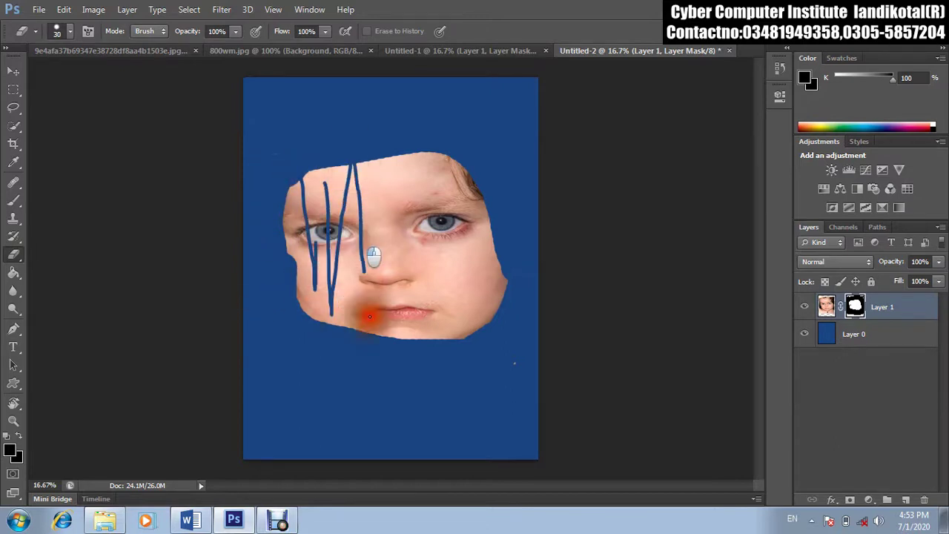
{"action": "mouse_move", "coordinate": [369, 317]}
{"action": "left_mouse_down"}
{"action": "mouse_move", "coordinate": [393, 188]}
{"action": "mouse_move", "coordinate": [413, 272]}
{"action": "mouse_move", "coordinate": [427, 156]}
{"action": "mouse_move", "coordinate": [425, 257]}
{"action": "mouse_move", "coordinate": [428, 235]}
{"action": "mouse_move", "coordinate": [456, 312]}
{"action": "mouse_move", "coordinate": [463, 221]}
{"action": "mouse_move", "coordinate": [481, 302]}
{"action": "left_mouse_up"}
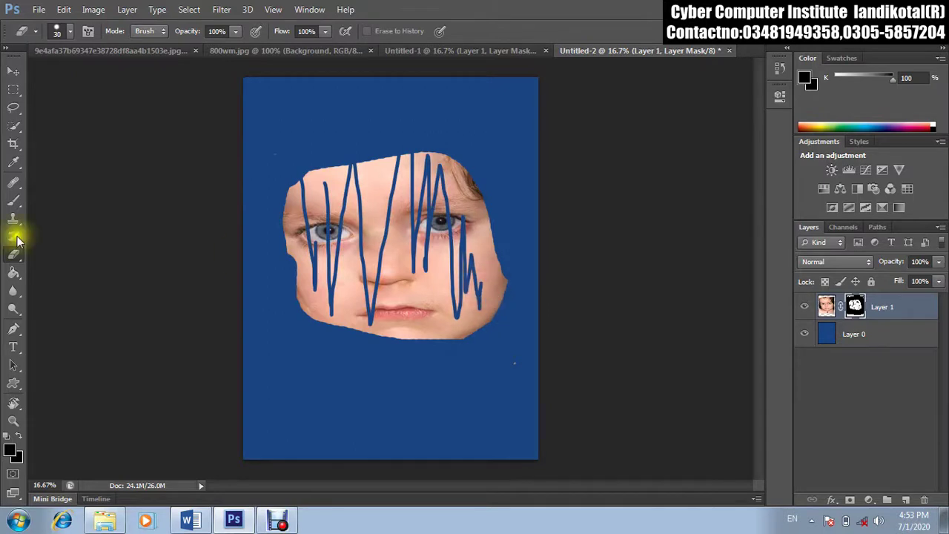
Step: Paint over the face's right cheek on Layer 1's picture with a 700 px History Brush, and return to Untitled-1
{"action": "right_click", "coordinate": [13, 237]}
{"action": "left_click", "coordinate": [63, 234]}
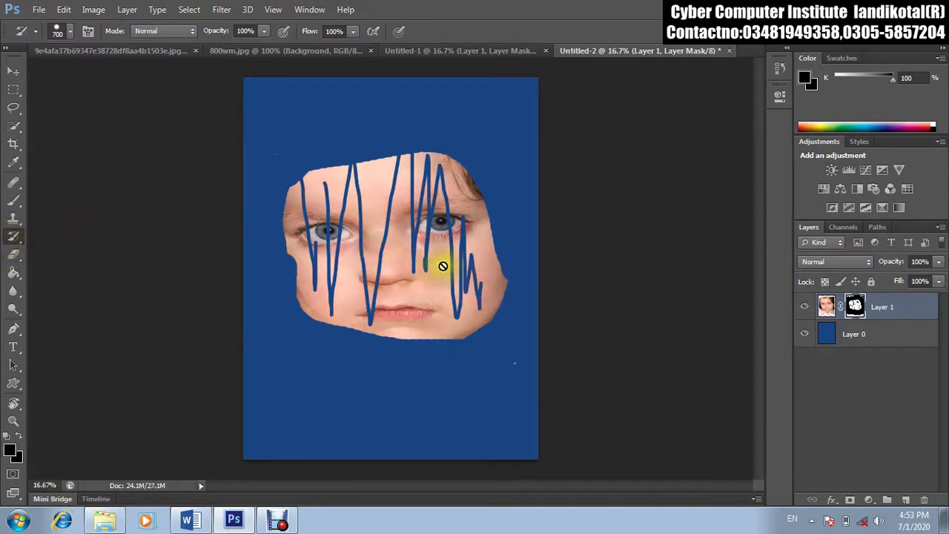
{"action": "left_click", "coordinate": [826, 306]}
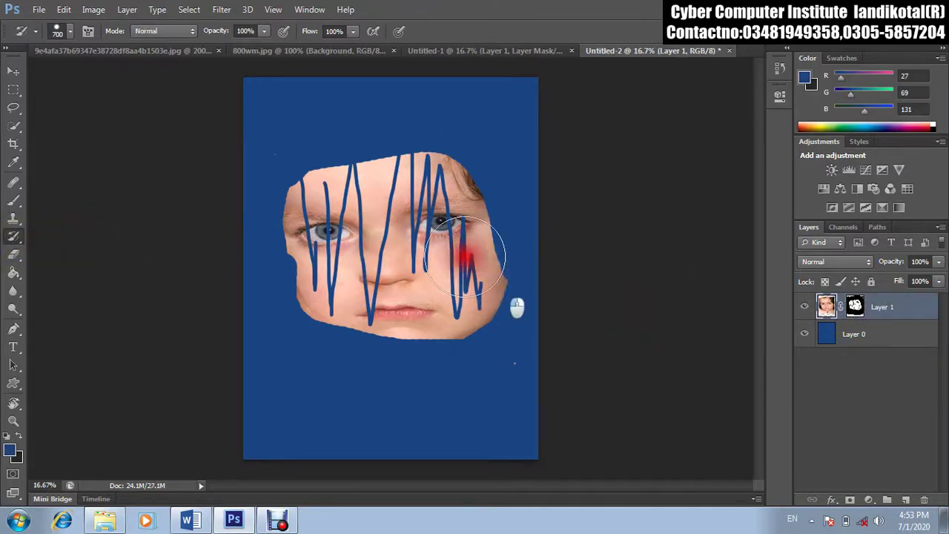
{"action": "mouse_move", "coordinate": [449, 209]}
{"action": "left_mouse_down"}
{"action": "mouse_move", "coordinate": [460, 304]}
{"action": "mouse_move", "coordinate": [451, 191]}
{"action": "mouse_move", "coordinate": [457, 280]}
{"action": "left_mouse_up"}
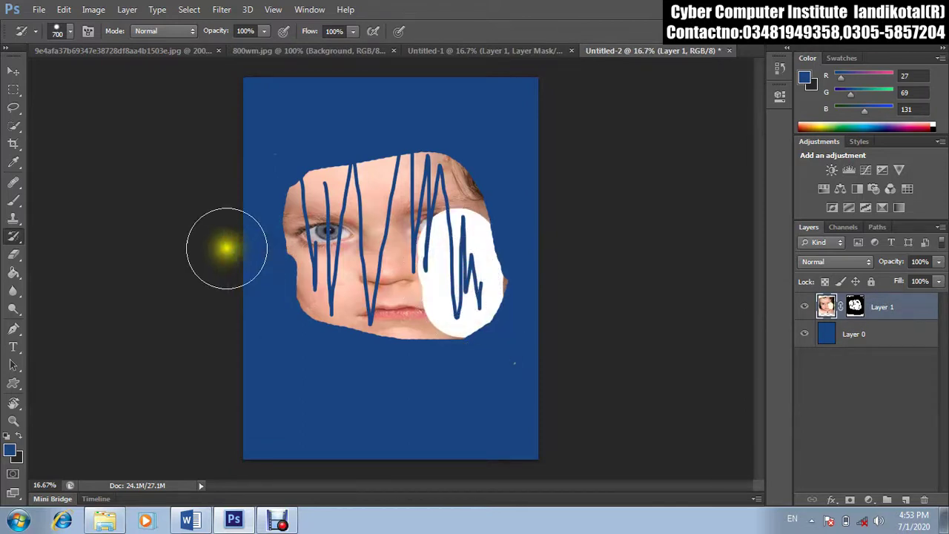
{"action": "mouse_move", "coordinate": [246, 223]}
{"action": "left_mouse_down"}
{"action": "mouse_move", "coordinate": [250, 212]}
{"action": "mouse_move", "coordinate": [238, 266]}
{"action": "mouse_move", "coordinate": [246, 275]}
{"action": "left_mouse_up"}
{"action": "mouse_move", "coordinate": [377, 159]}
{"action": "left_mouse_down"}
{"action": "mouse_move", "coordinate": [388, 112]}
{"action": "mouse_move", "coordinate": [366, 65]}
{"action": "left_mouse_up"}
{"action": "left_click", "coordinate": [443, 49]}
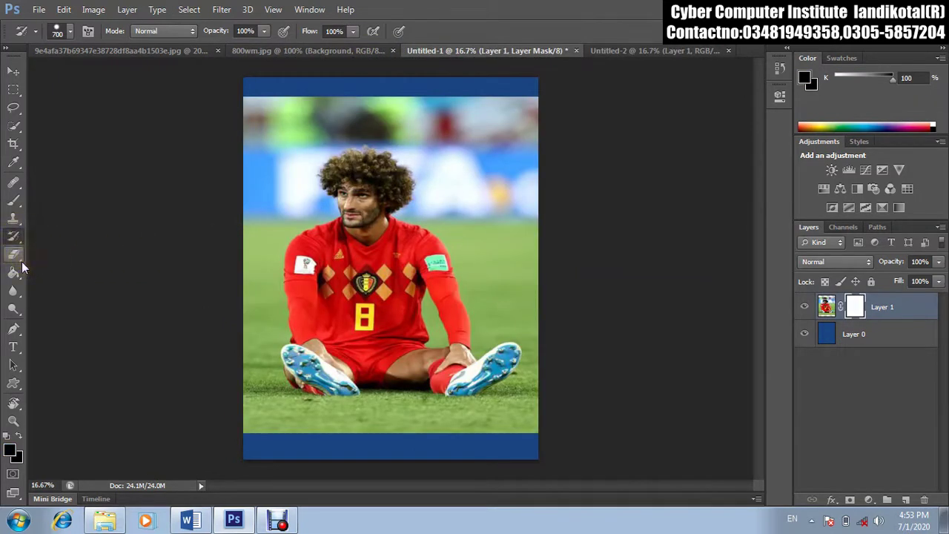
Step: Paint black on Layer 1's mask with the 250 px Brush to hide the stadium background around the seated footballer
{"action": "right_click", "coordinate": [15, 202]}
{"action": "left_click", "coordinate": [52, 195]}
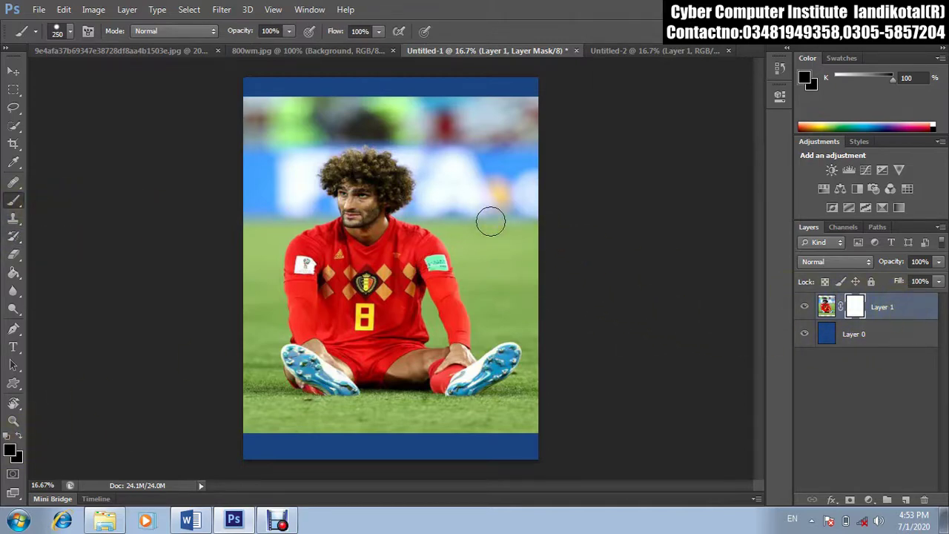
{"action": "left_click", "coordinate": [486, 126]}
{"action": "mouse_move", "coordinate": [482, 91]}
{"action": "left_mouse_down"}
{"action": "mouse_move", "coordinate": [539, 171]}
{"action": "mouse_move", "coordinate": [494, 124]}
{"action": "mouse_move", "coordinate": [462, 110]}
{"action": "mouse_move", "coordinate": [489, 237]}
{"action": "mouse_move", "coordinate": [432, 177]}
{"action": "mouse_move", "coordinate": [435, 215]}
{"action": "mouse_move", "coordinate": [456, 252]}
{"action": "mouse_move", "coordinate": [481, 340]}
{"action": "mouse_move", "coordinate": [534, 321]}
{"action": "mouse_move", "coordinate": [511, 298]}
{"action": "mouse_move", "coordinate": [494, 305]}
{"action": "mouse_move", "coordinate": [539, 260]}
{"action": "mouse_move", "coordinate": [520, 181]}
{"action": "mouse_move", "coordinate": [494, 190]}
{"action": "mouse_move", "coordinate": [502, 224]}
{"action": "mouse_move", "coordinate": [460, 240]}
{"action": "mouse_move", "coordinate": [499, 292]}
{"action": "mouse_move", "coordinate": [521, 301]}
{"action": "mouse_move", "coordinate": [534, 275]}
{"action": "mouse_move", "coordinate": [499, 116]}
{"action": "mouse_move", "coordinate": [521, 94]}
{"action": "mouse_move", "coordinate": [432, 99]}
{"action": "mouse_move", "coordinate": [449, 187]}
{"action": "mouse_move", "coordinate": [440, 119]}
{"action": "mouse_move", "coordinate": [471, 110]}
{"action": "mouse_move", "coordinate": [420, 92]}
{"action": "mouse_move", "coordinate": [411, 134]}
{"action": "mouse_move", "coordinate": [425, 178]}
{"action": "mouse_move", "coordinate": [419, 212]}
{"action": "mouse_move", "coordinate": [456, 213]}
{"action": "mouse_move", "coordinate": [521, 305]}
{"action": "mouse_move", "coordinate": [501, 317]}
{"action": "mouse_move", "coordinate": [535, 366]}
{"action": "mouse_move", "coordinate": [525, 401]}
{"action": "mouse_move", "coordinate": [493, 422]}
{"action": "mouse_move", "coordinate": [498, 436]}
{"action": "mouse_move", "coordinate": [544, 438]}
{"action": "mouse_move", "coordinate": [434, 431]}
{"action": "mouse_move", "coordinate": [333, 442]}
{"action": "mouse_move", "coordinate": [223, 360]}
{"action": "mouse_move", "coordinate": [250, 102]}
{"action": "mouse_move", "coordinate": [269, 421]}
{"action": "mouse_move", "coordinate": [265, 393]}
{"action": "mouse_move", "coordinate": [292, 417]}
{"action": "mouse_move", "coordinate": [322, 398]}
{"action": "mouse_move", "coordinate": [400, 407]}
{"action": "mouse_move", "coordinate": [333, 423]}
{"action": "mouse_move", "coordinate": [508, 405]}
{"action": "mouse_move", "coordinate": [371, 401]}
{"action": "left_mouse_up"}
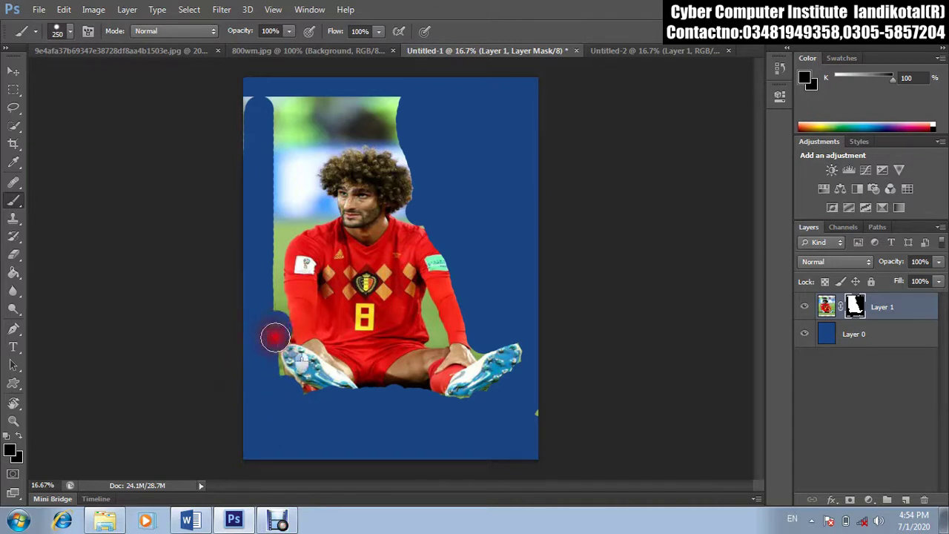
{"action": "mouse_move", "coordinate": [274, 266]}
{"action": "left_mouse_down"}
{"action": "mouse_move", "coordinate": [280, 149]}
{"action": "mouse_move", "coordinate": [253, 108]}
{"action": "mouse_move", "coordinate": [401, 103]}
{"action": "mouse_move", "coordinate": [295, 112]}
{"action": "mouse_move", "coordinate": [312, 126]}
{"action": "mouse_move", "coordinate": [380, 122]}
{"action": "mouse_move", "coordinate": [404, 157]}
{"action": "mouse_move", "coordinate": [356, 138]}
{"action": "mouse_move", "coordinate": [331, 142]}
{"action": "mouse_move", "coordinate": [304, 161]}
{"action": "mouse_move", "coordinate": [301, 211]}
{"action": "mouse_move", "coordinate": [301, 140]}
{"action": "mouse_move", "coordinate": [285, 108]}
{"action": "left_mouse_up"}
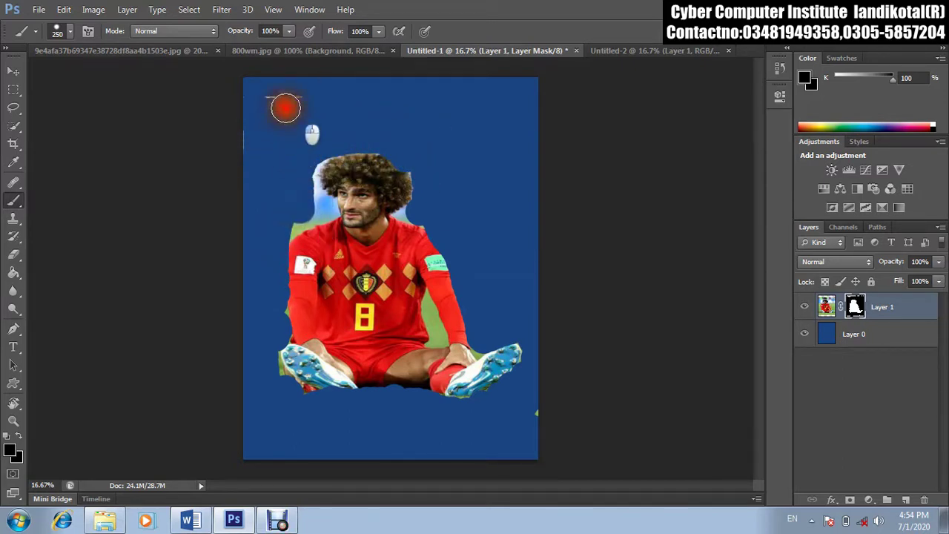
{"action": "left_click_drag", "start_coordinate": [311, 191], "coordinate": [305, 226]}
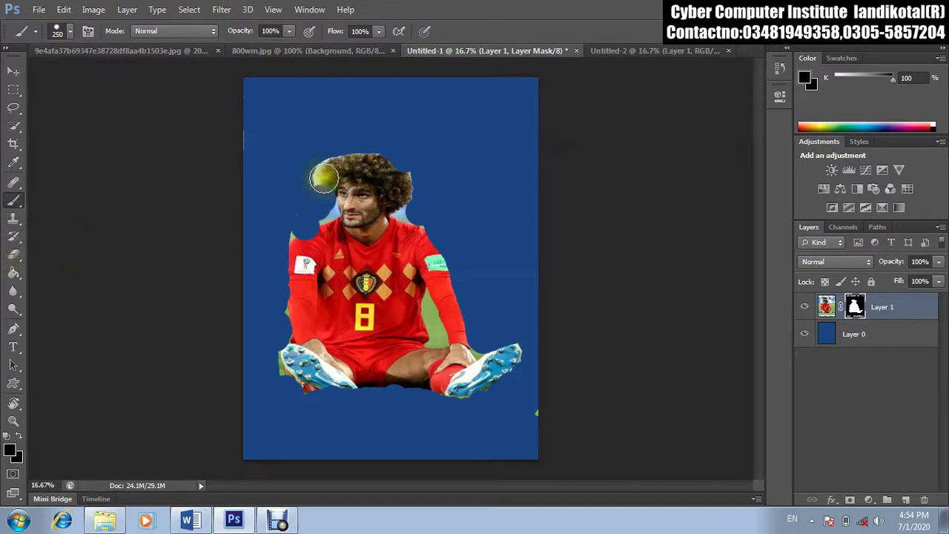
{"action": "mouse_move", "coordinate": [322, 178]}
{"action": "left_mouse_down"}
{"action": "mouse_move", "coordinate": [307, 201]}
{"action": "mouse_move", "coordinate": [329, 250]}
{"action": "left_mouse_up"}
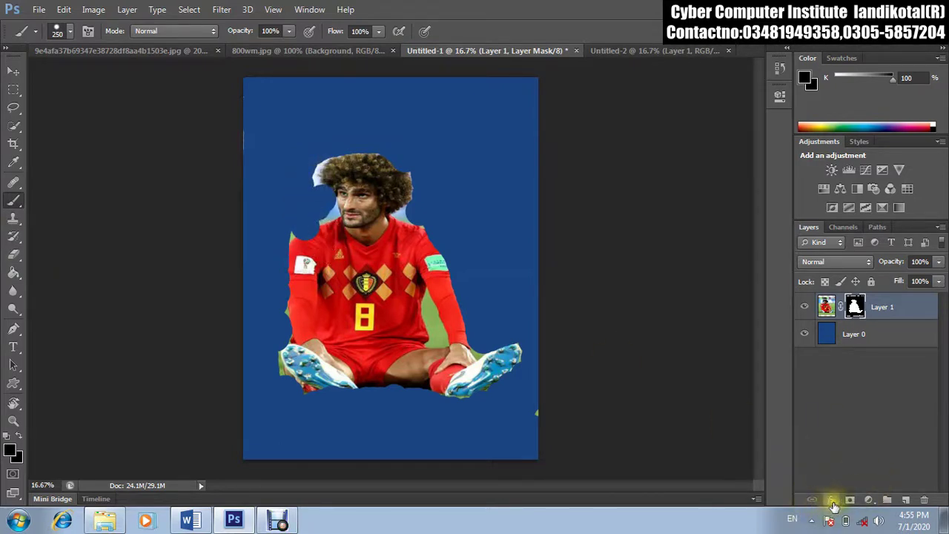
{"action": "left_click", "coordinate": [831, 501]}
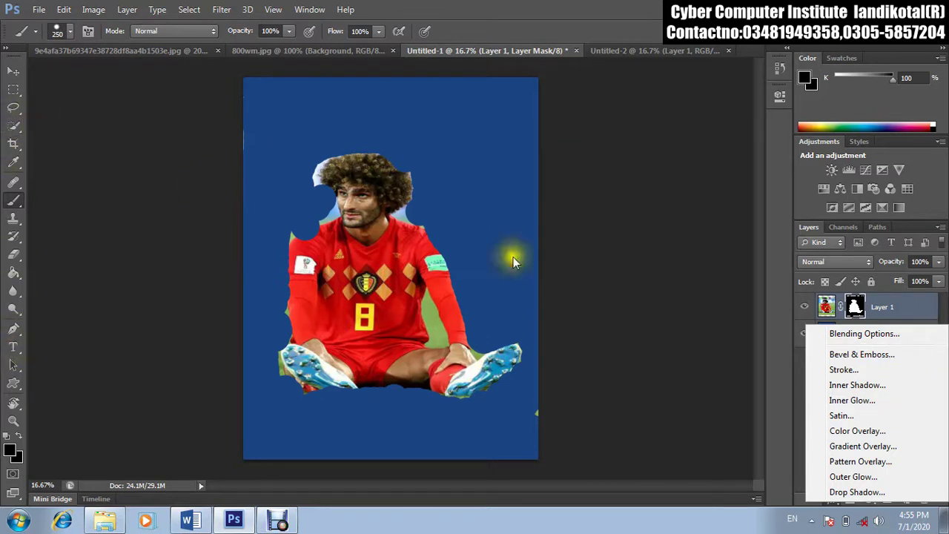
{"action": "left_click", "coordinate": [570, 259]}
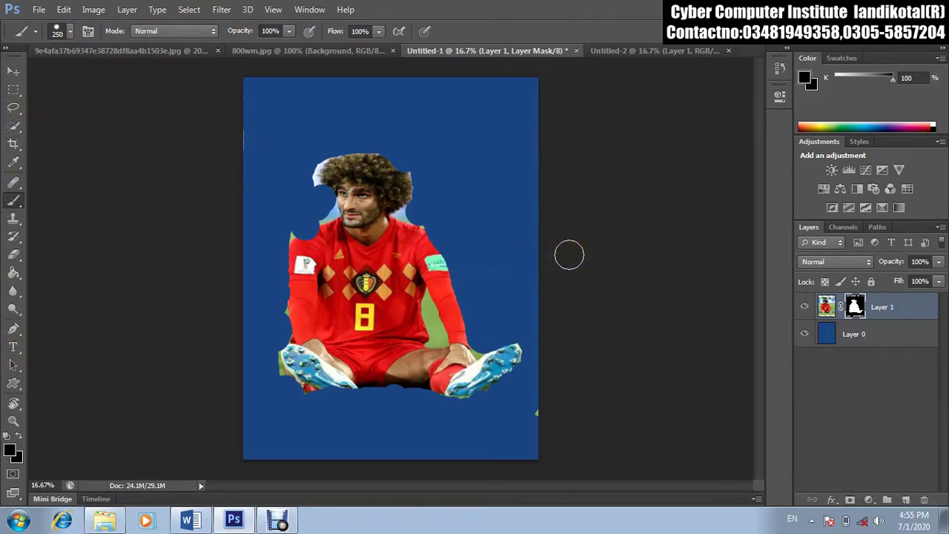
Step: Add a new layer above Layer 1, hide the other layers, and fill the new one with blue (RGB 27, 69, 131)
{"action": "left_click", "coordinate": [905, 499]}
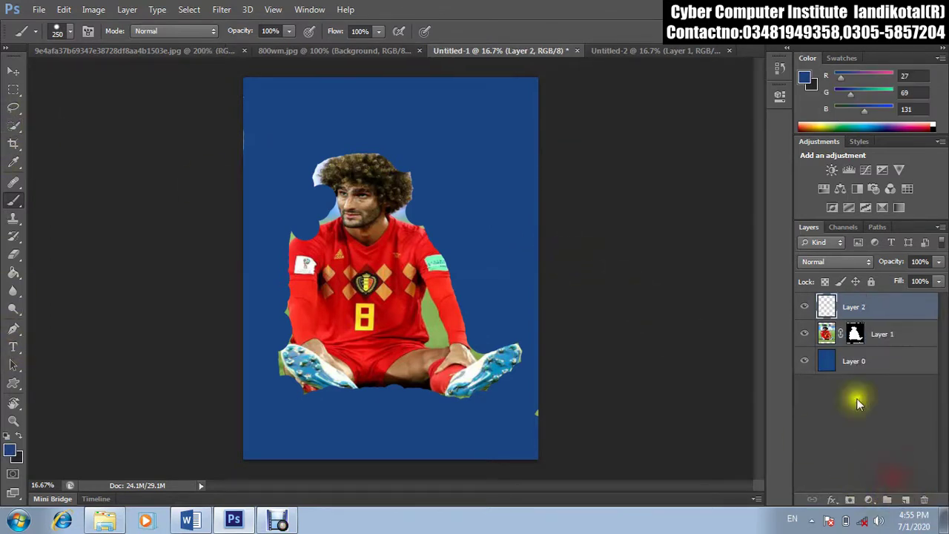
{"action": "left_click", "coordinate": [805, 335]}
{"action": "left_click", "coordinate": [805, 306], "text": "alt"}
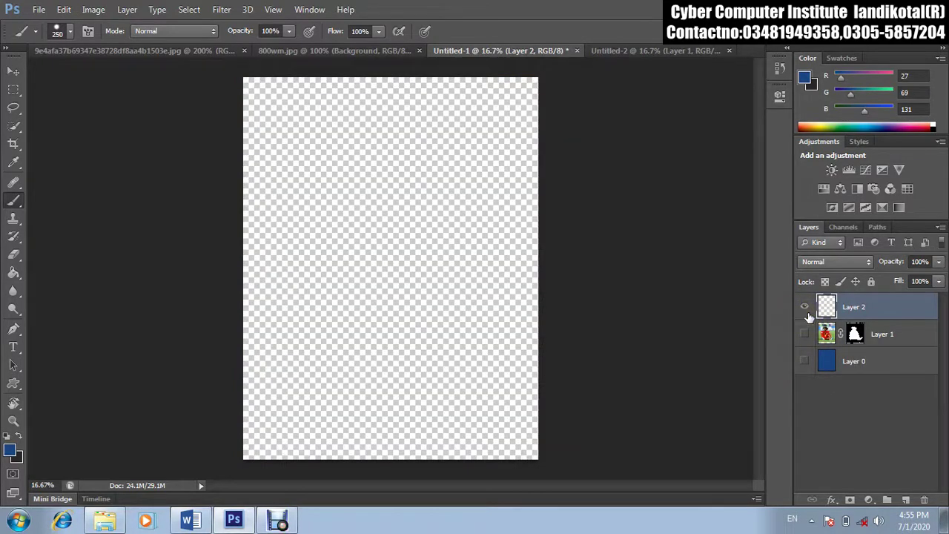
{"action": "key", "text": "alt+BackSpace"}
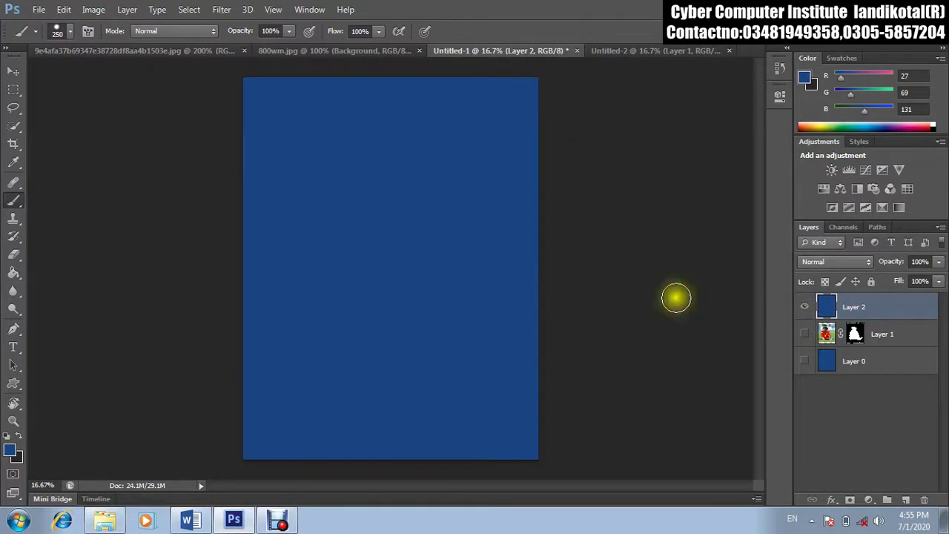
Step: Select a wide rectangle in the upper middle of Layer 2 and fill it with red (RGB 253, 12, 52)
{"action": "left_click", "coordinate": [19, 90]}
{"action": "left_click_drag", "start_coordinate": [295, 187], "coordinate": [521, 306]}
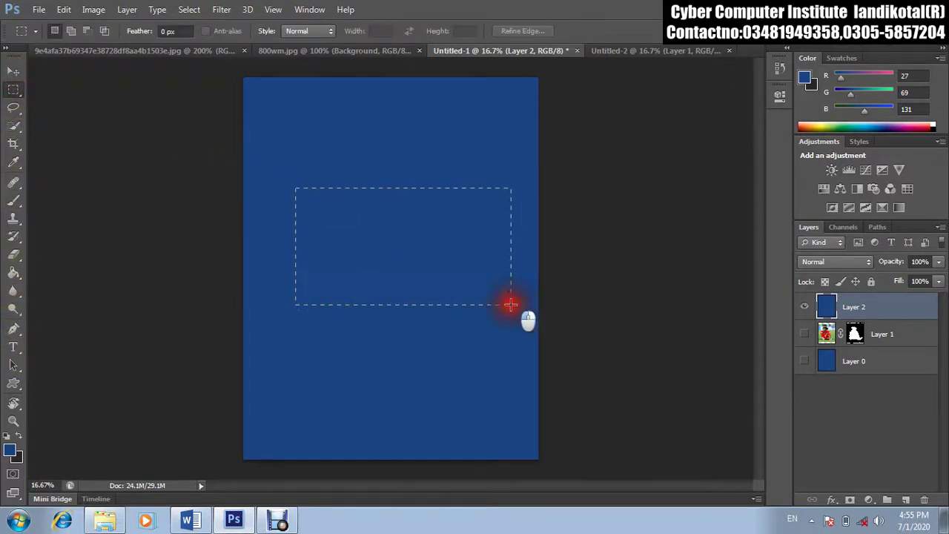
{"action": "left_click", "coordinate": [10, 450]}
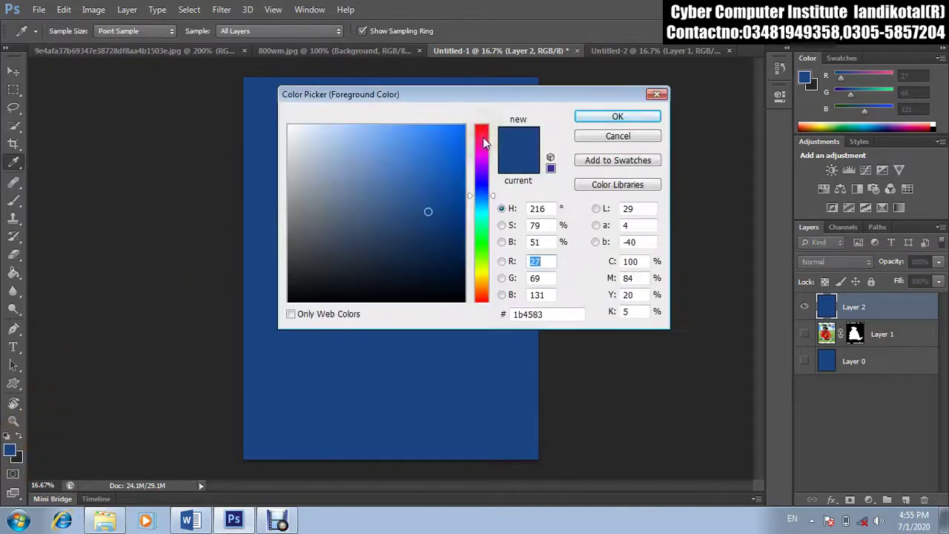
{"action": "left_click_drag", "start_coordinate": [483, 143], "coordinate": [481, 129]}
{"action": "left_click", "coordinate": [590, 120]}
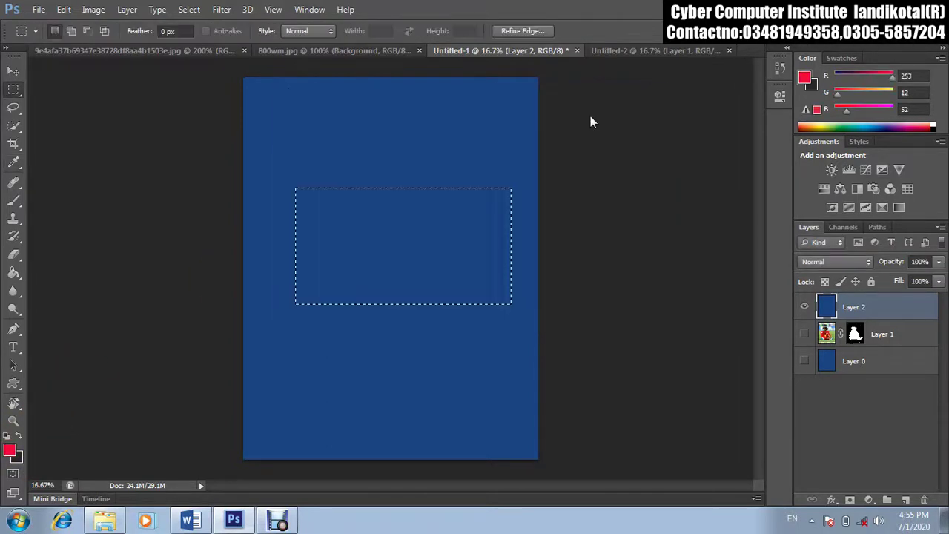
{"action": "key", "text": "alt+BackSpace"}
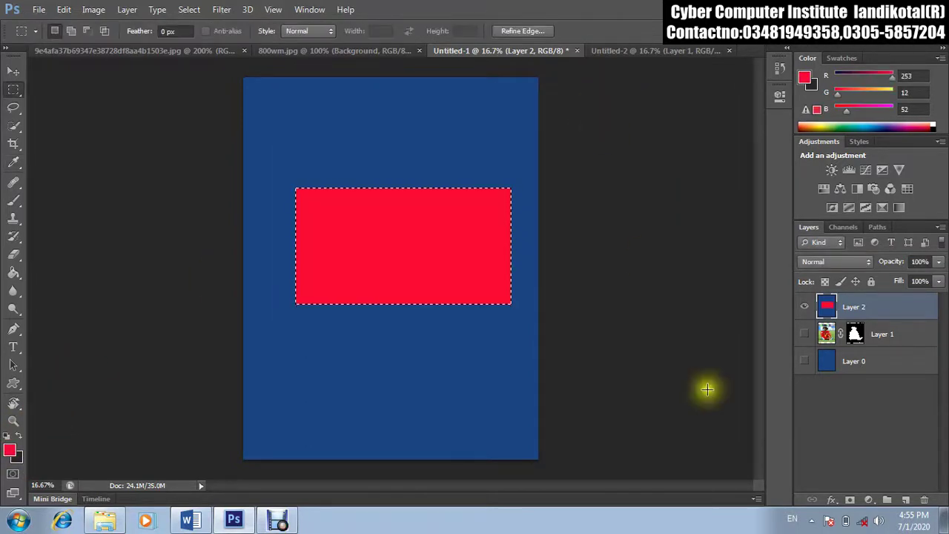
Step: Enable Bevel & Emboss with Contour and Texture in Layer 2's layer style
{"action": "left_click", "coordinate": [831, 499]}
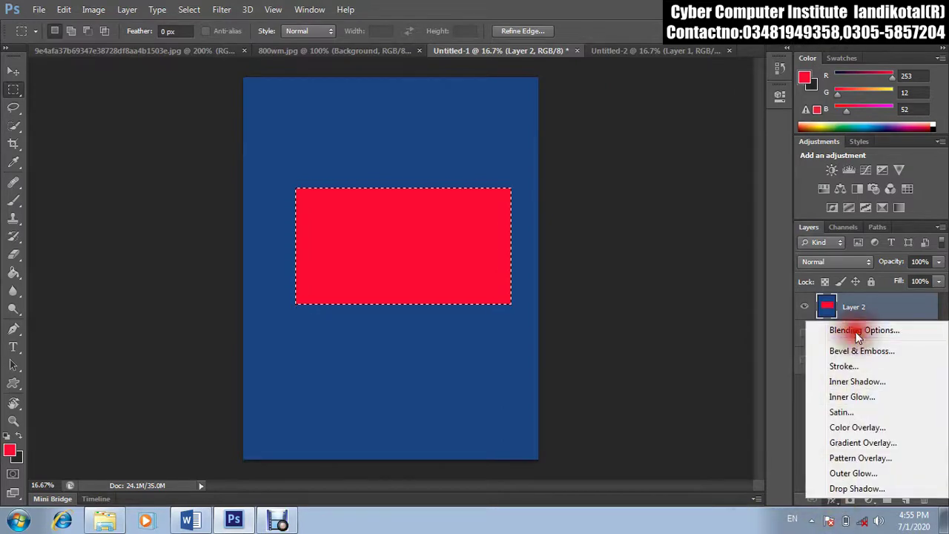
{"action": "left_click", "coordinate": [861, 330]}
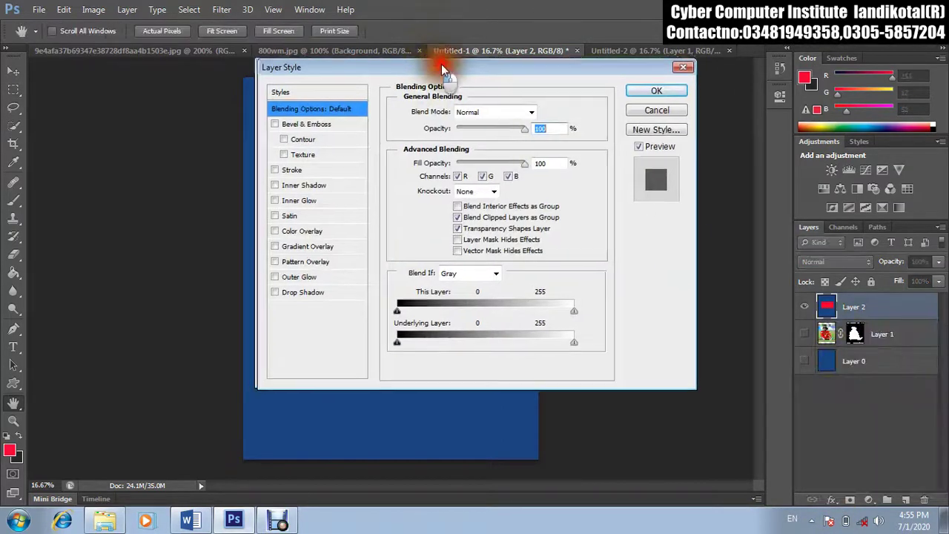
{"action": "left_click_drag", "start_coordinate": [441, 63], "coordinate": [670, 35]}
{"action": "left_click", "coordinate": [502, 93]}
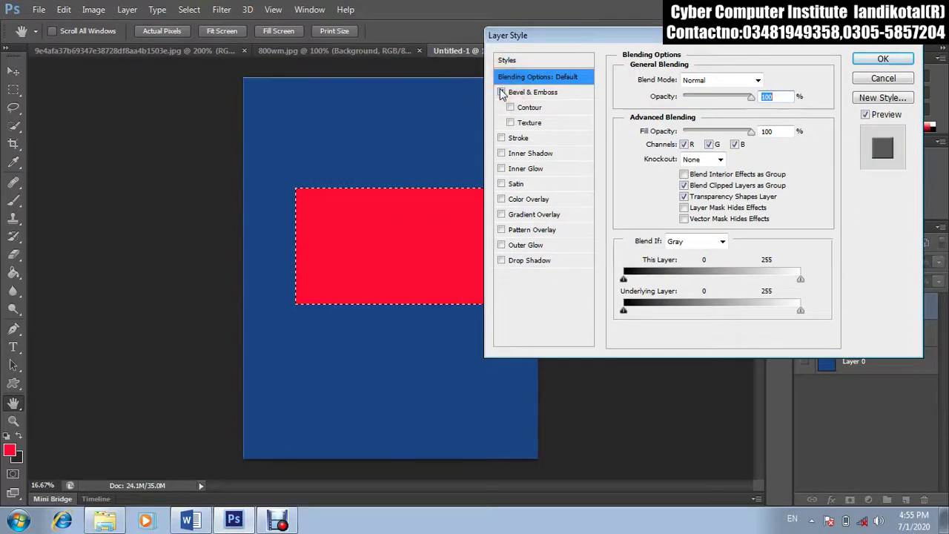
{"action": "left_click", "coordinate": [502, 93]}
{"action": "left_click", "coordinate": [510, 107]}
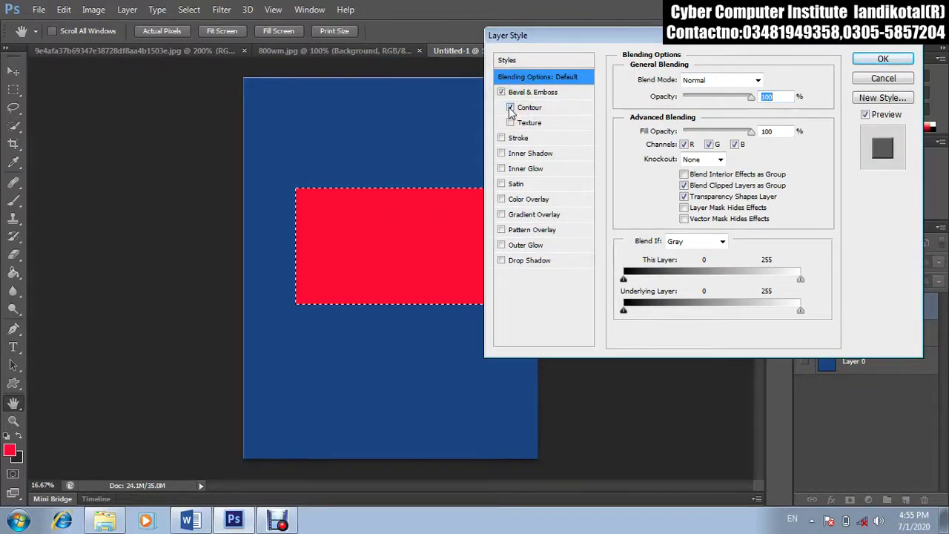
{"action": "left_click", "coordinate": [510, 123]}
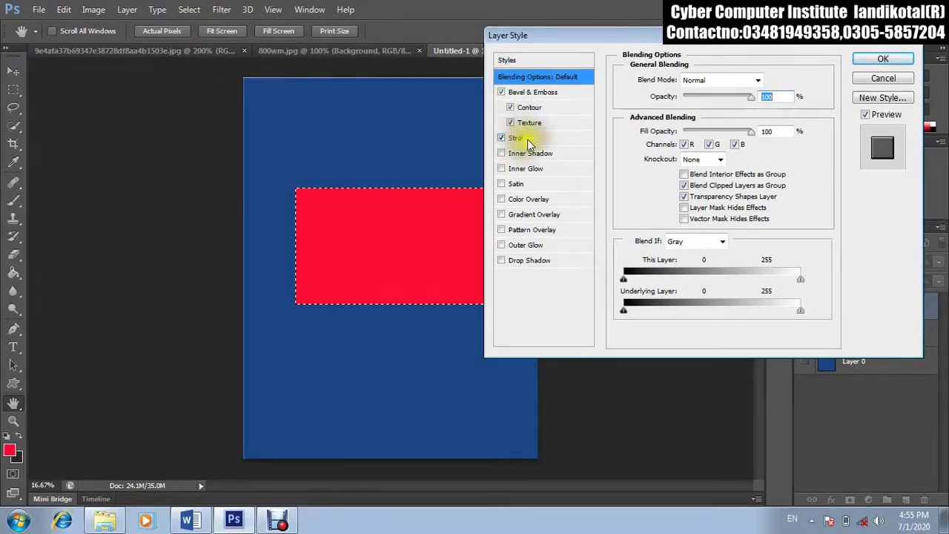
Step: Give Layer 2 a 27 px black outside Stroke and apply the layer style
{"action": "left_click", "coordinate": [527, 139]}
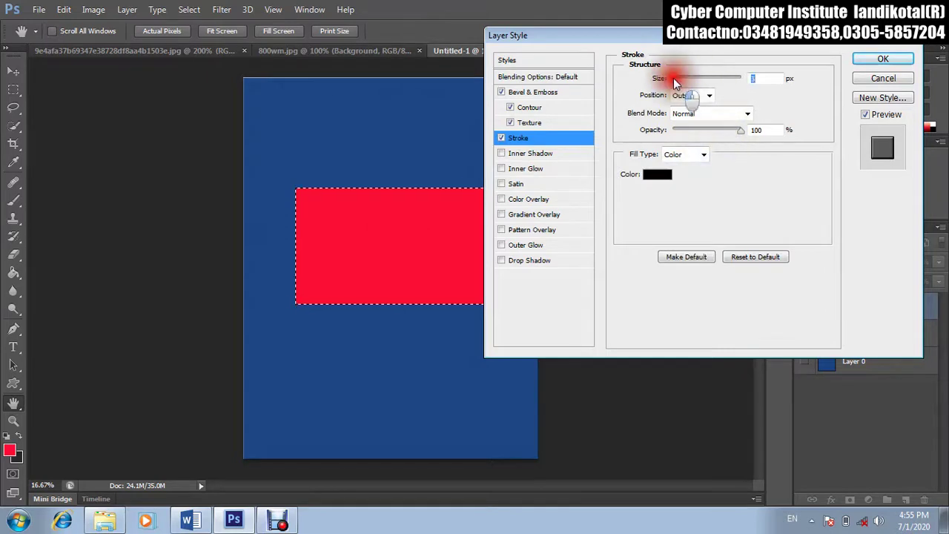
{"action": "left_click_drag", "start_coordinate": [674, 83], "coordinate": [684, 78]}
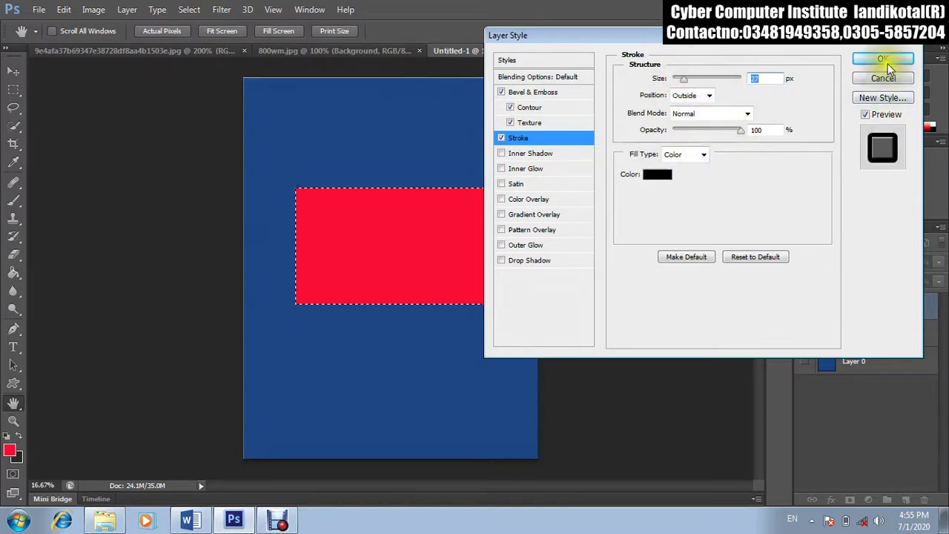
{"action": "left_click", "coordinate": [889, 61]}
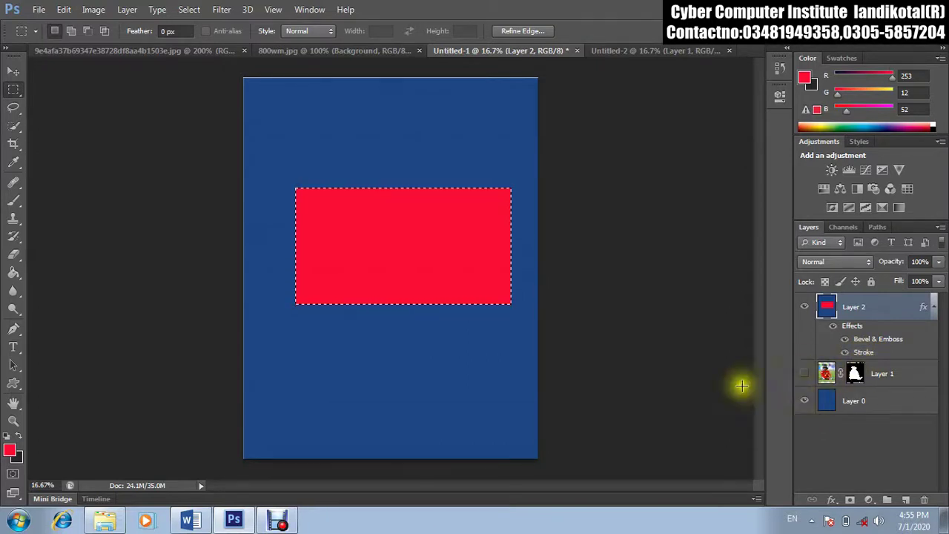
Step: Move the selected red rectangle up and back down on Layer 2, and start Free Transform on it
{"action": "left_click", "coordinate": [12, 67]}
{"action": "left_click_drag", "start_coordinate": [393, 259], "coordinate": [396, 170]}
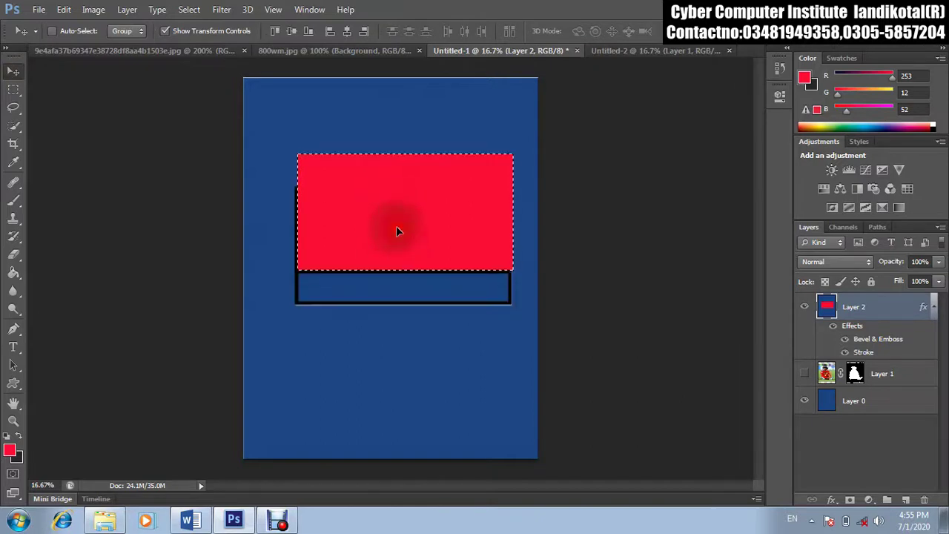
{"action": "mouse_move", "coordinate": [395, 225]}
{"action": "left_mouse_down"}
{"action": "mouse_move", "coordinate": [397, 308]}
{"action": "mouse_move", "coordinate": [395, 246]}
{"action": "left_mouse_up"}
{"action": "key", "text": "ctrl+t"}
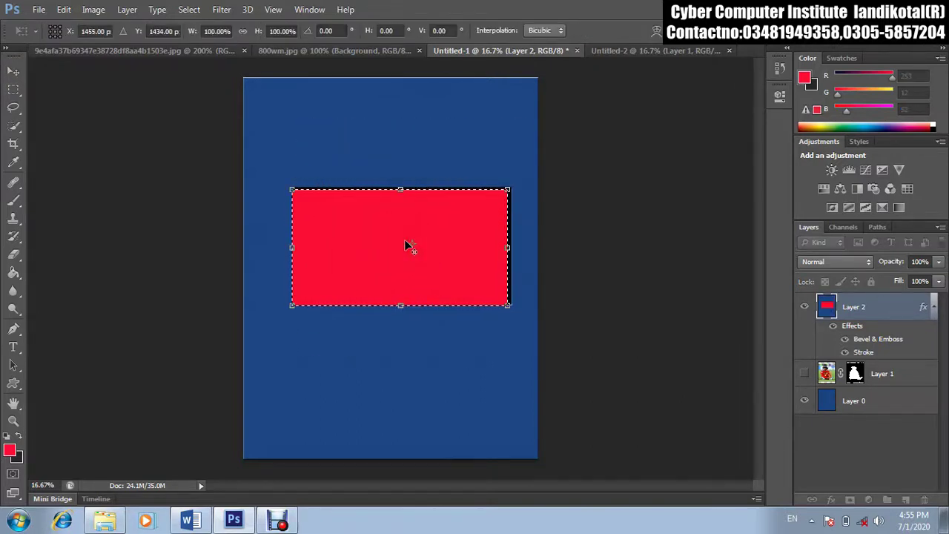